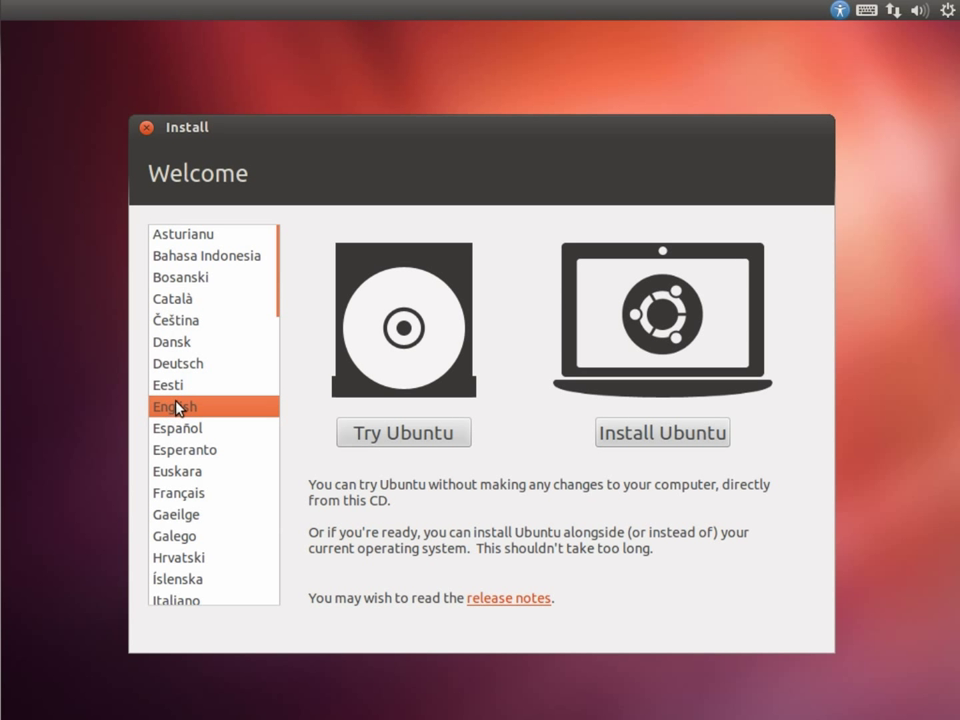
Start installing Ubuntu in English and proceed with update downloads and third-party software left unselected.
mouse_move(281, 304)
mouse_down()
mouse_move(286, 337)
mouse_move(286, 285)
mouse_up()
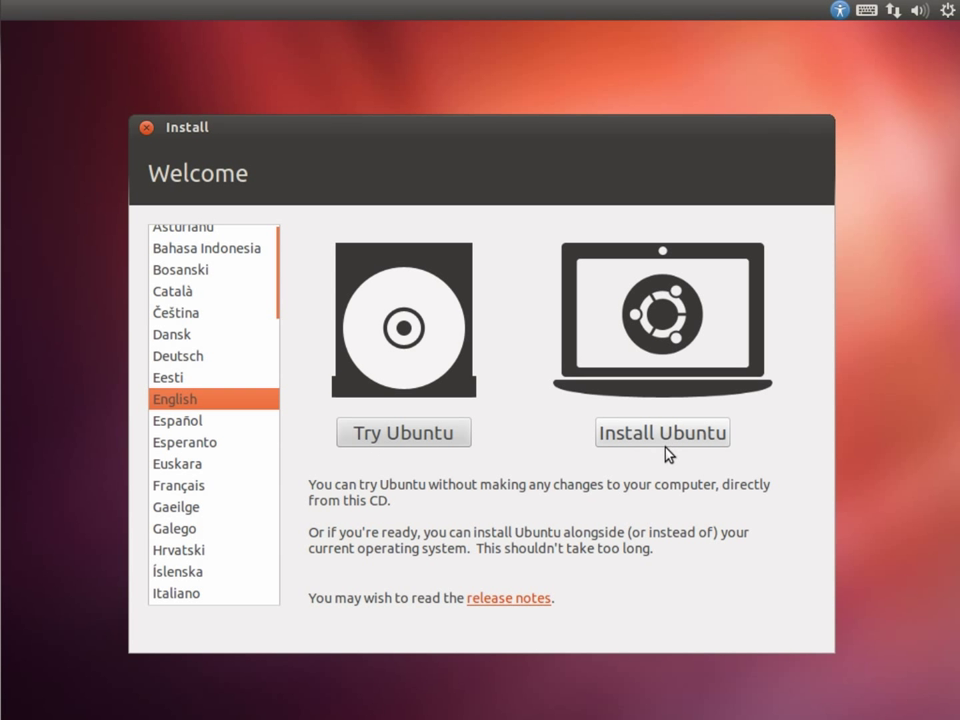
click(667, 442)
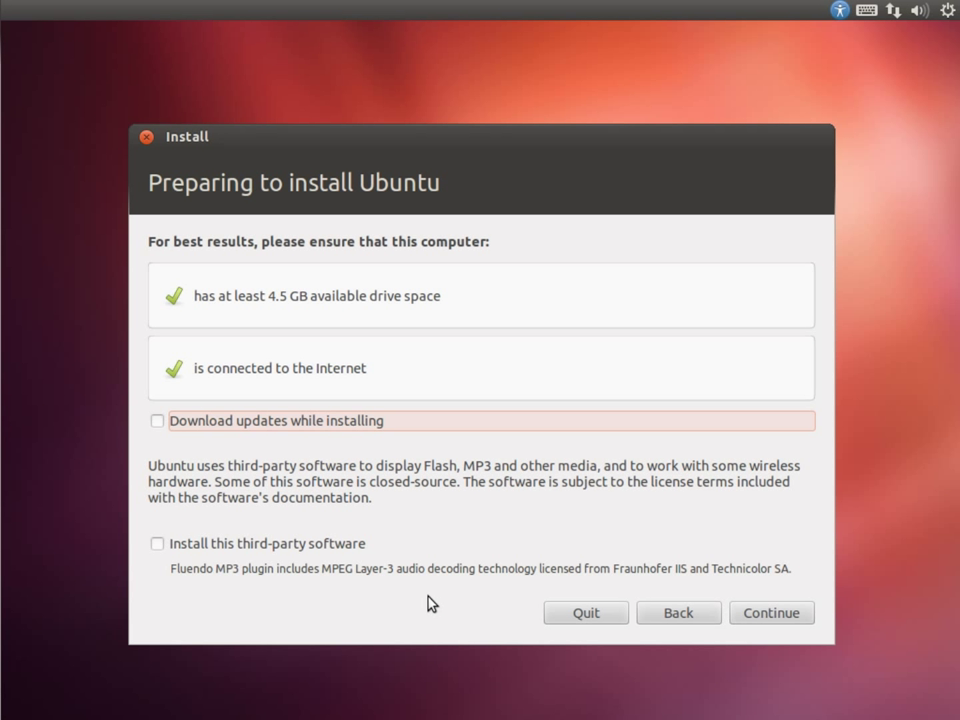
click(157, 544)
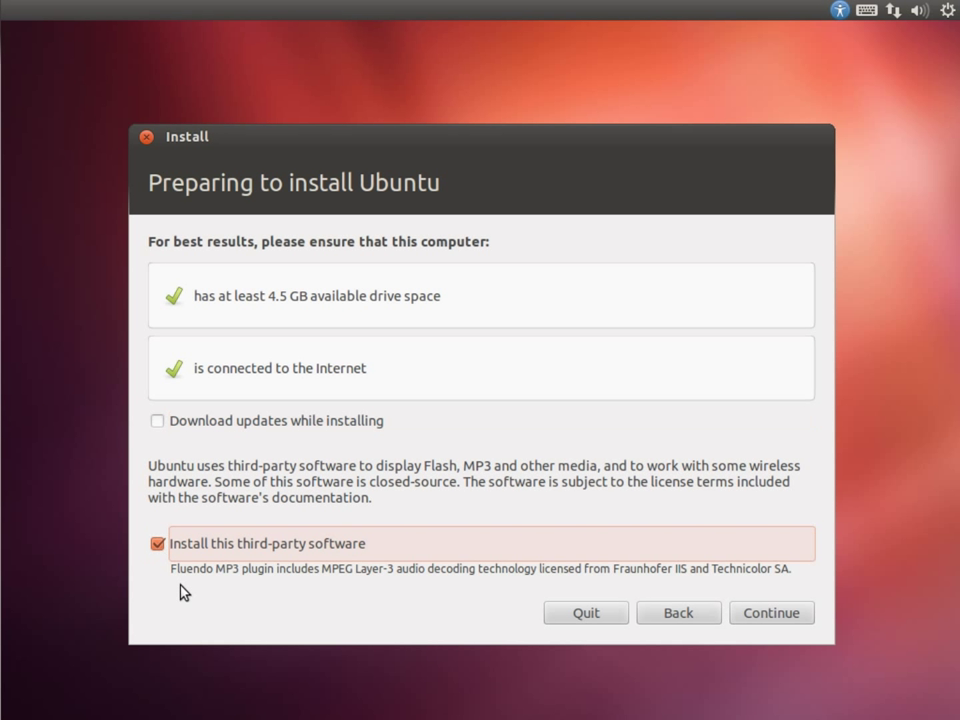
click(157, 544)
click(773, 612)
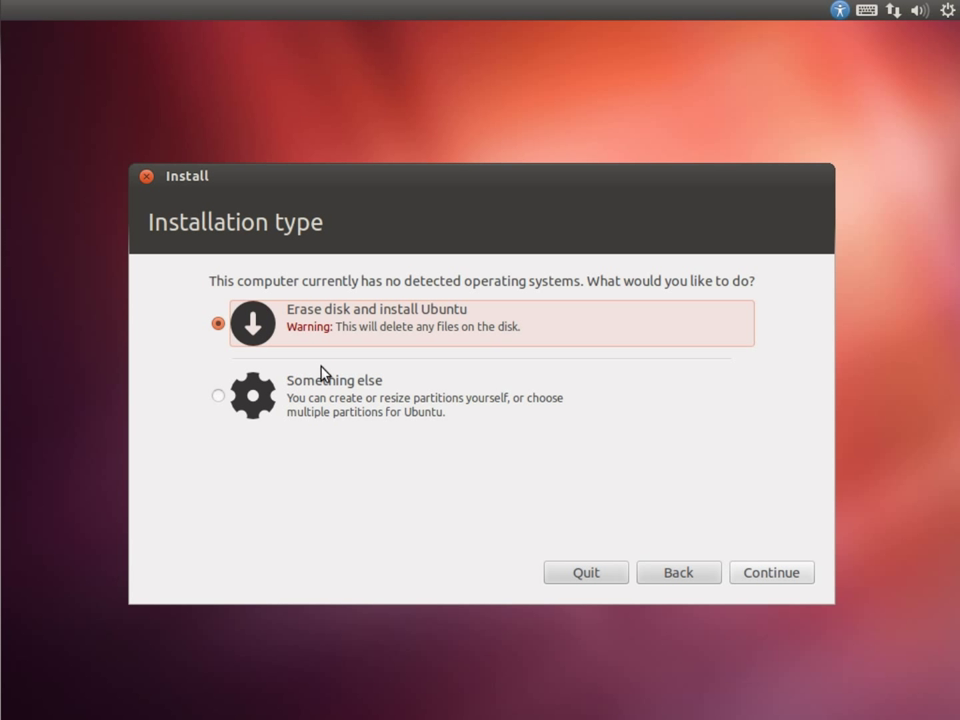
Choose to erase the disk and install Ubuntu on the 8.6 GB ATA VBOX HARDDISK, and start the installation.
click(773, 578)
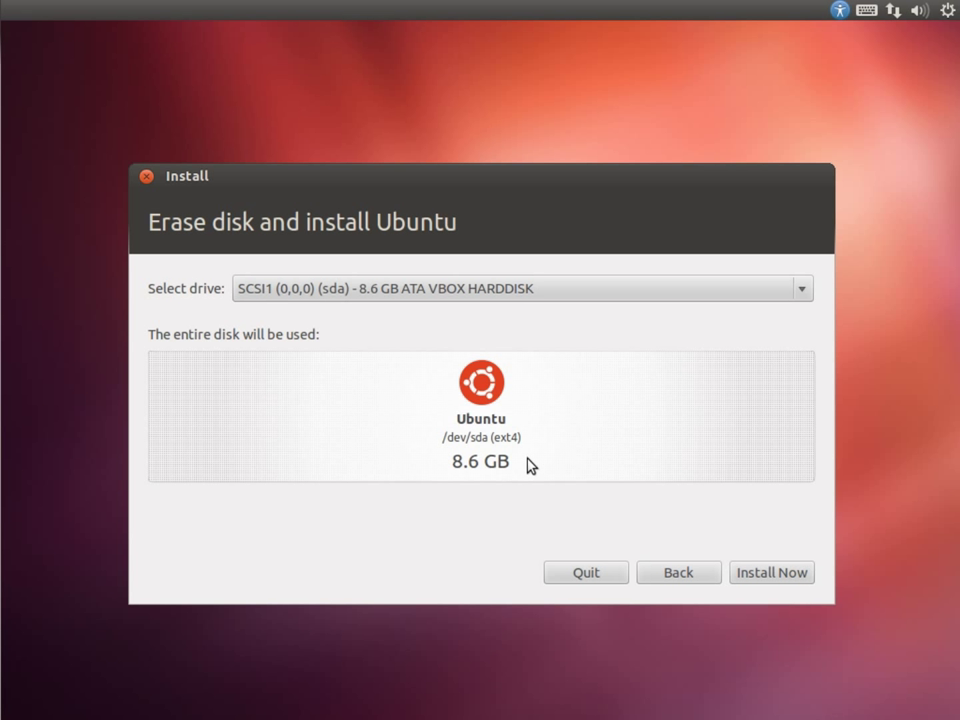
click(561, 290)
click(531, 285)
click(540, 294)
click(540, 294)
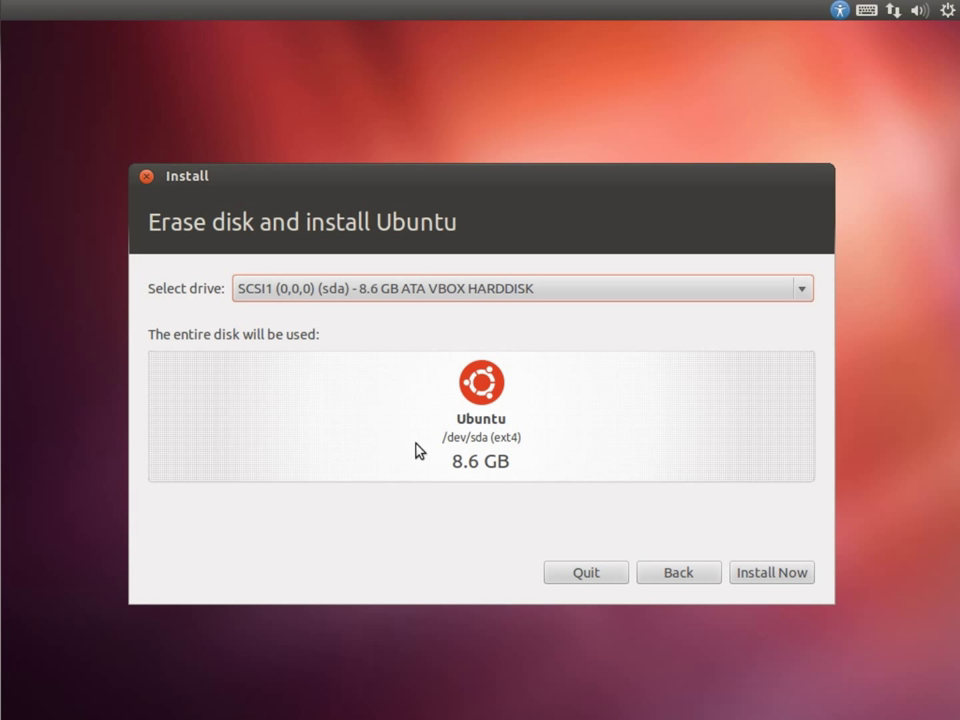
click(786, 568)
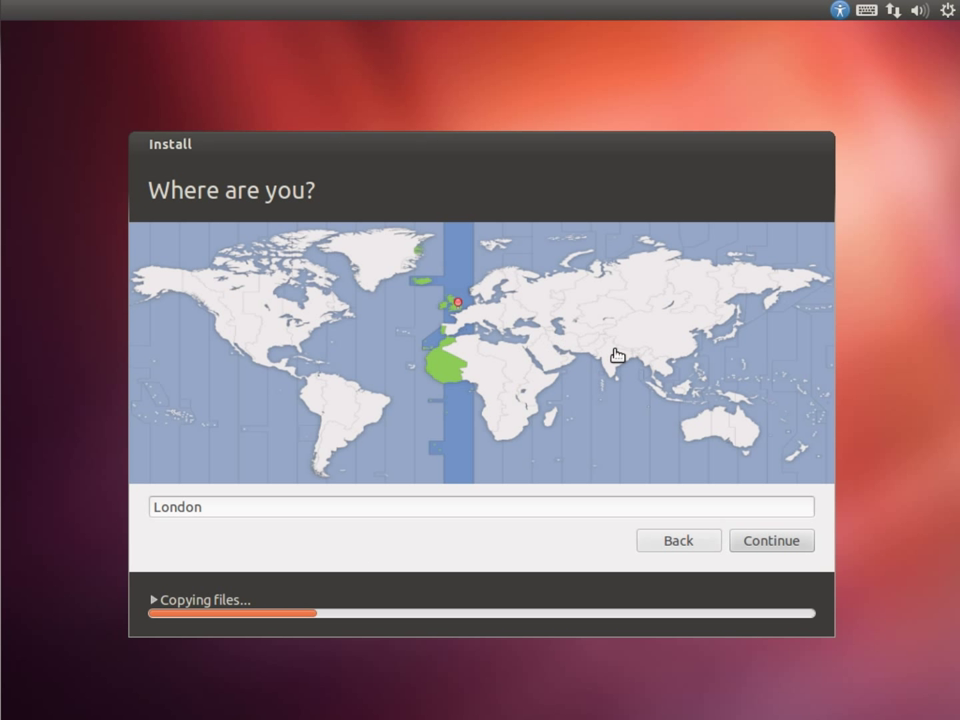
Try Montreal and Anchorage on the time zone map and set the location back to London.
click(338, 303)
click(312, 320)
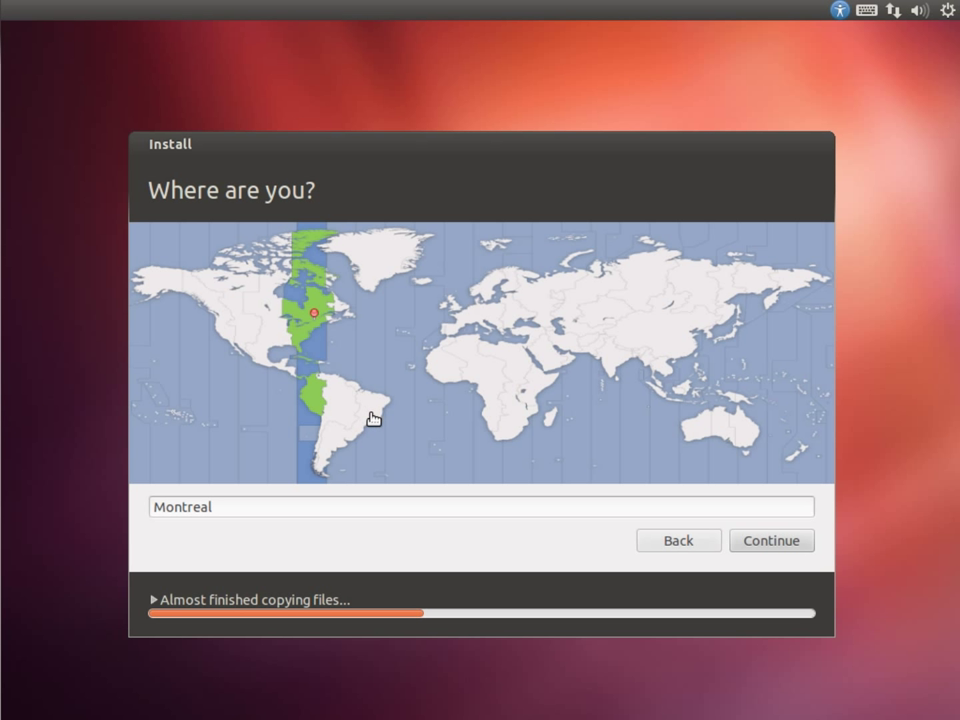
click(160, 284)
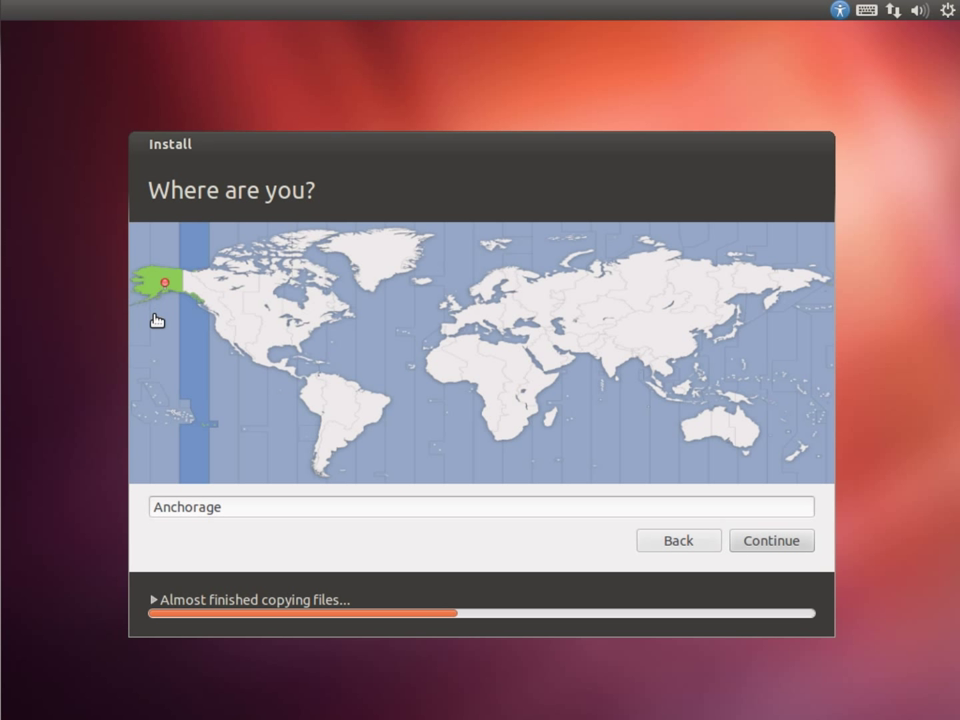
click(456, 312)
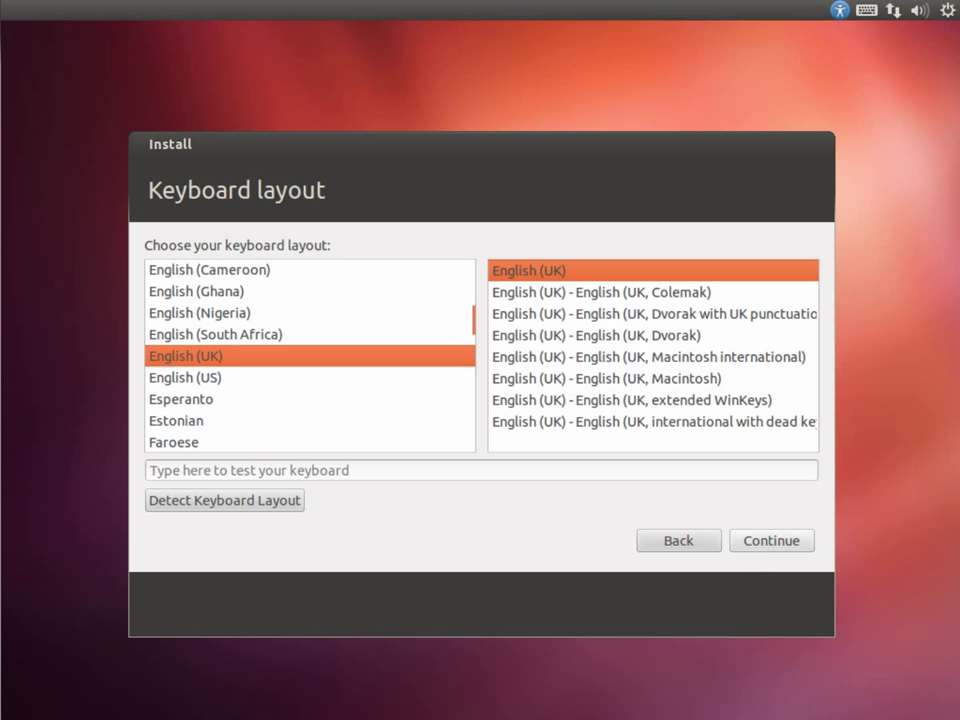
Test the English (UK) keyboard layout with pound signs and double quotation marks, clearing each entry.
click(290, 472)
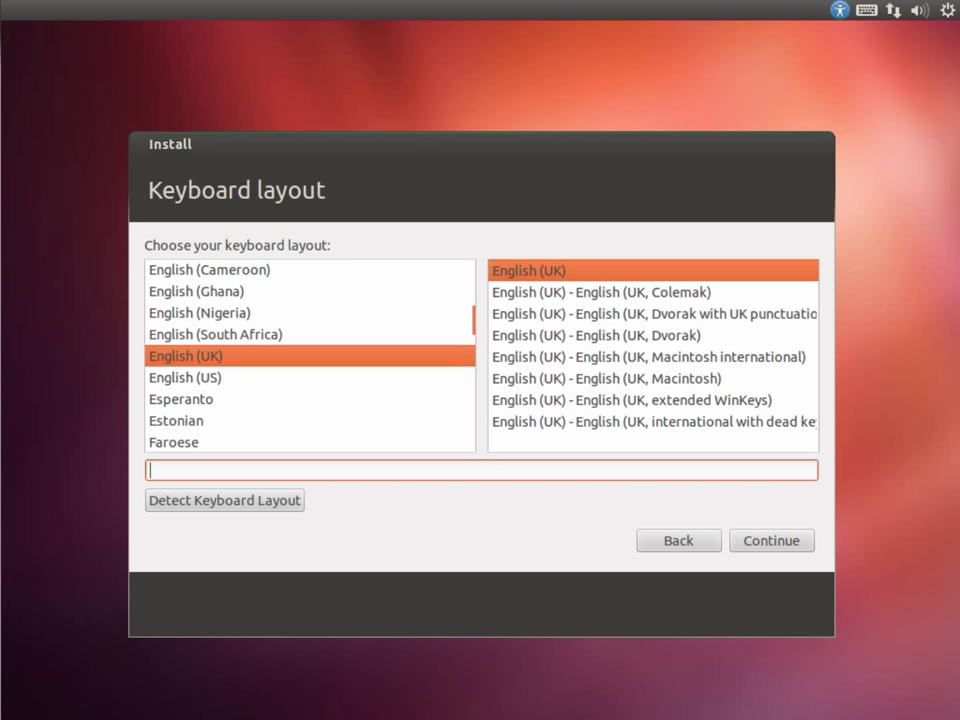
text(££)
key(BackSpace)
key(BackSpace)
text("")
key(BackSpace)
key(BackSpace)
Switch to the English (US) keyboard layout and test it with ##, clearing the test text.
click(190, 378)
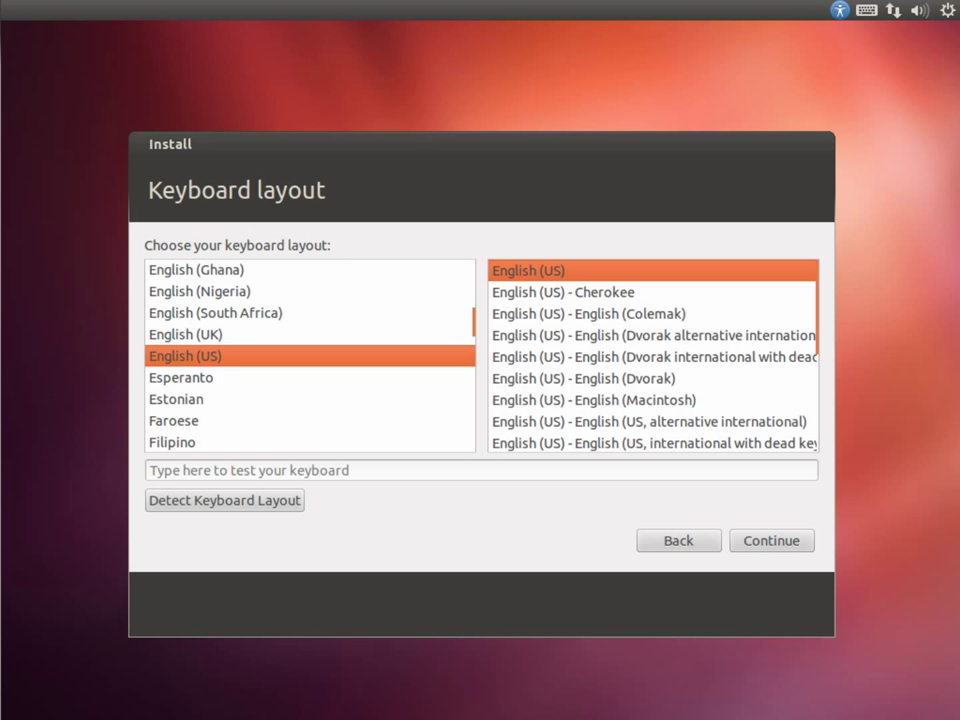
click(180, 466)
text(##)
key(BackSpace)
key(BackSpace)
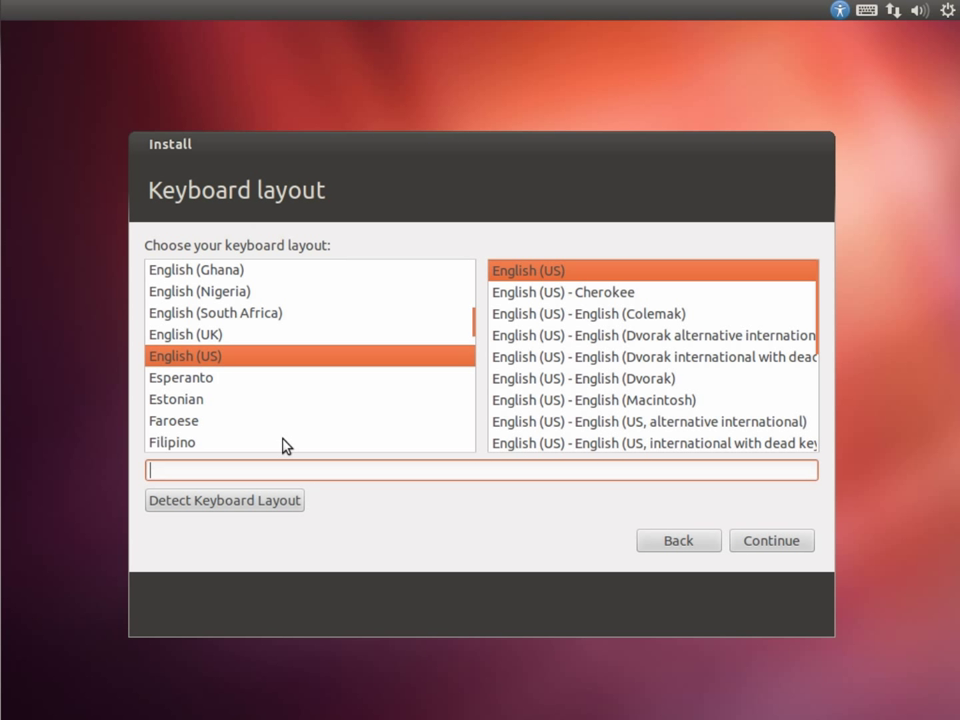
Compare the UK and US keyboard variants, select English (UK), and continue to the account details.
click(186, 334)
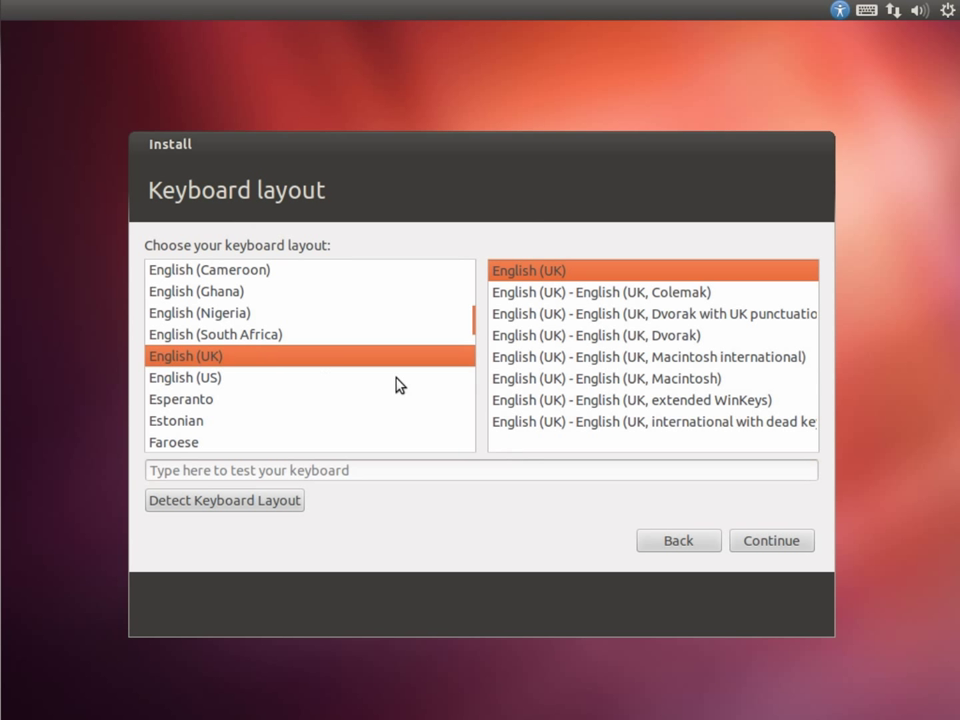
click(399, 381)
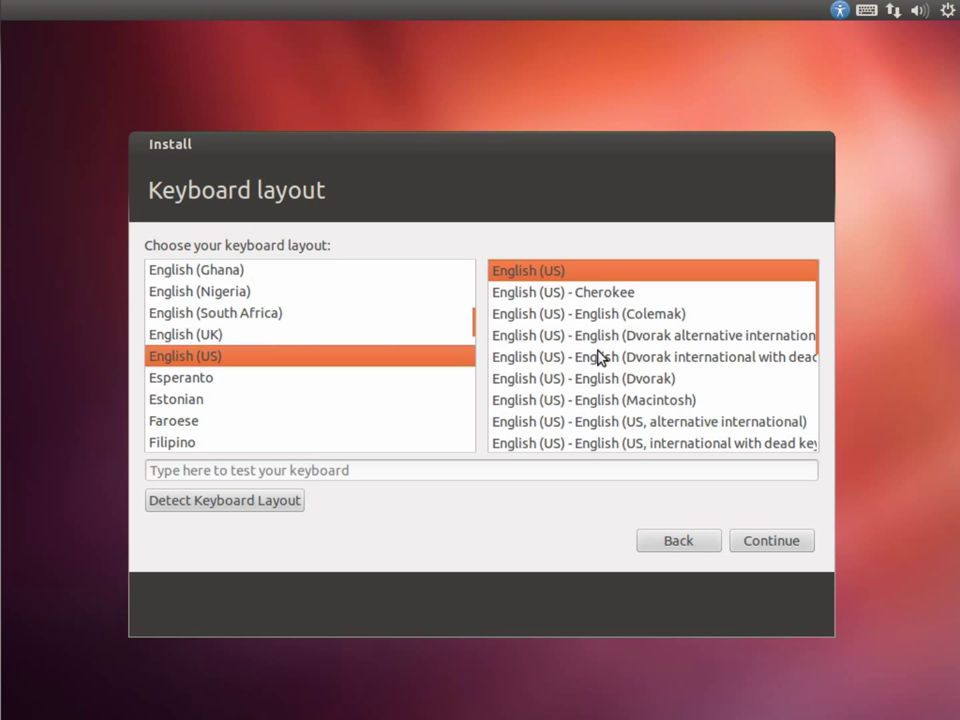
click(302, 337)
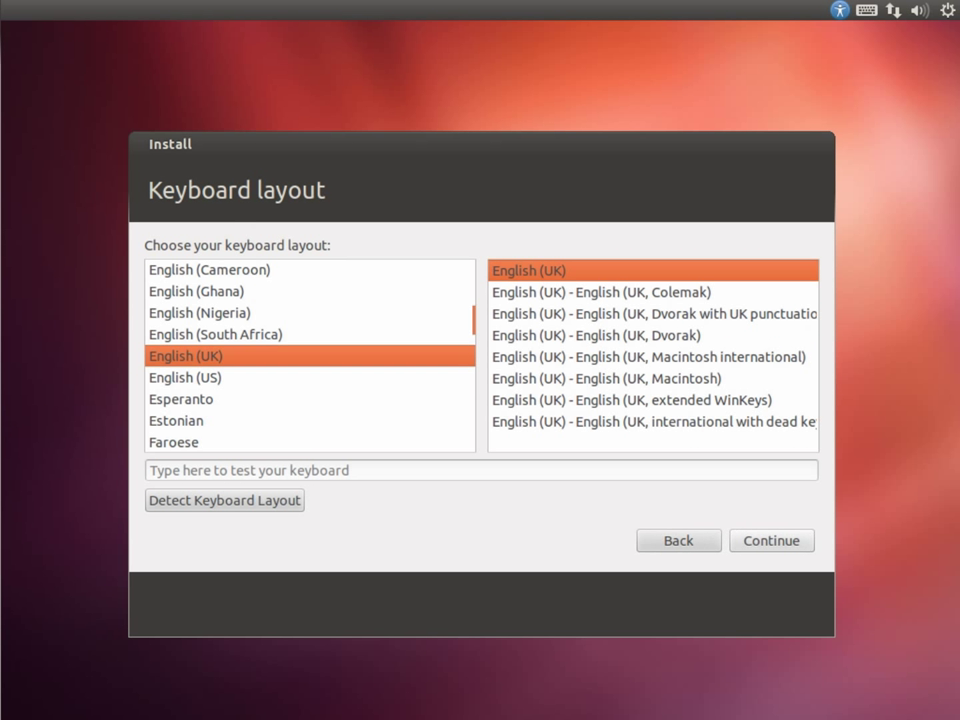
click(761, 538)
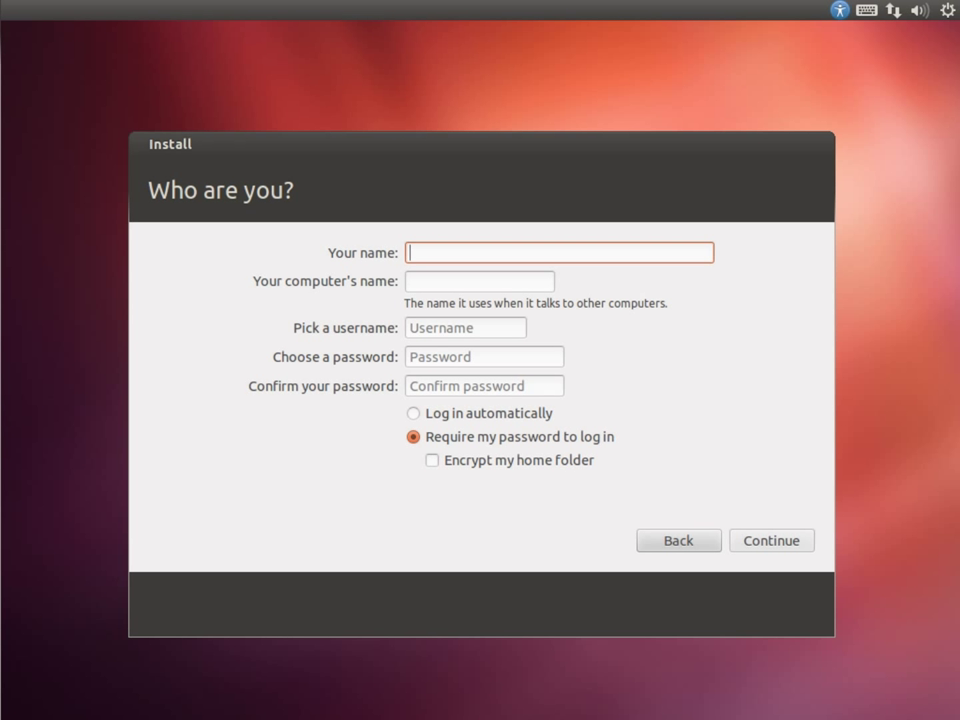
Enter auser as the user's name and replace the suggested computer name with acomputer.
text(auser)
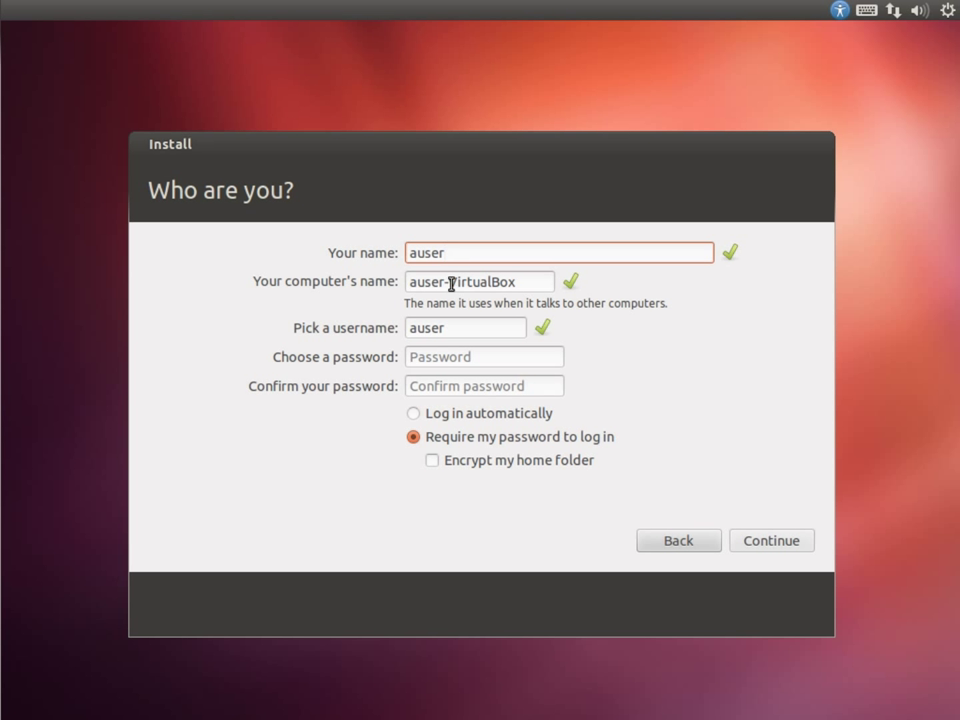
click(521, 283)
key(BackSpace)
key(BackSpace)
key(BackSpace)
key(BackSpace)
key(BackSpace)
key(BackSpace)
key(BackSpace)
key(BackSpace)
key(BackSpace)
key(BackSpace)
key(BackSpace)
key(BackSpace)
key(BackSpace)
key(BackSpace)
key(BackSpace)
key(BackSpace)
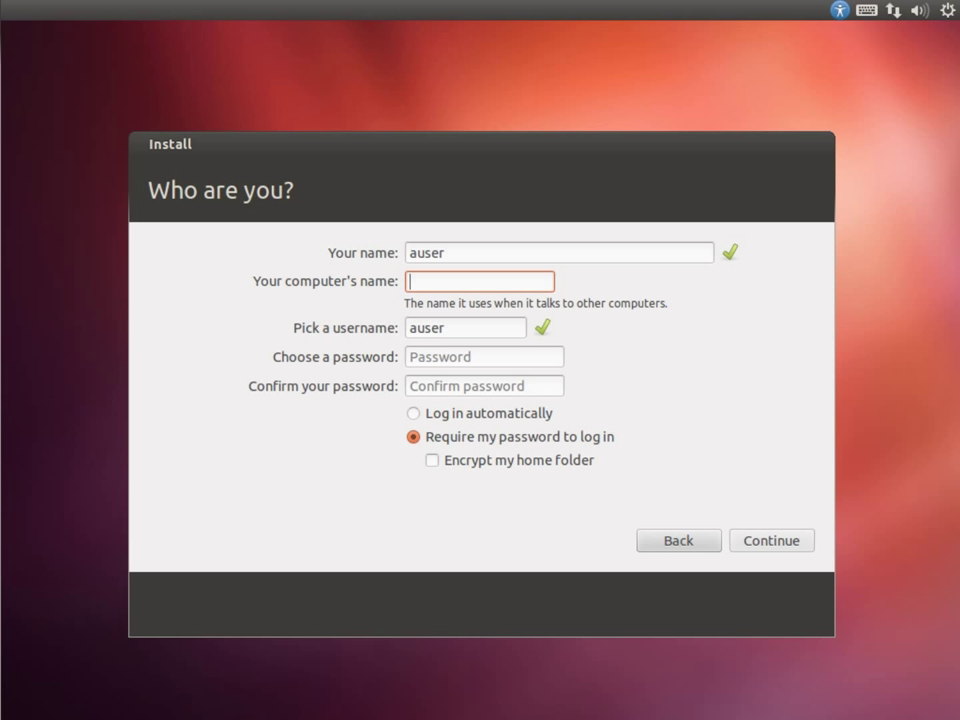
text(acomputer)
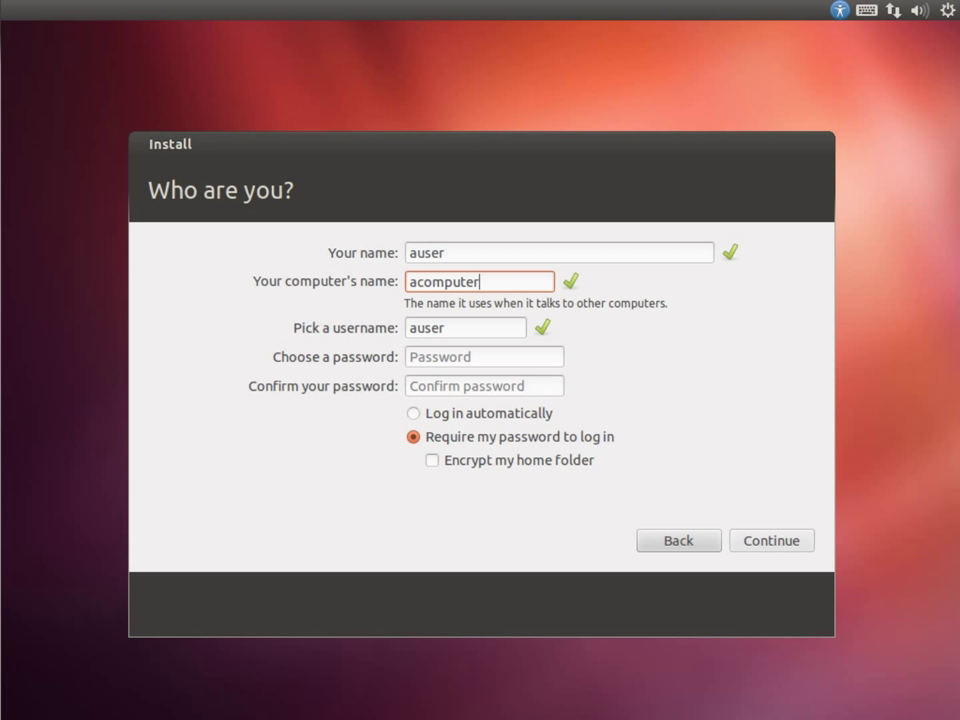
Keep the suggested username, enter and confirm the account password, and continue with the password required at login.
click(461, 331)
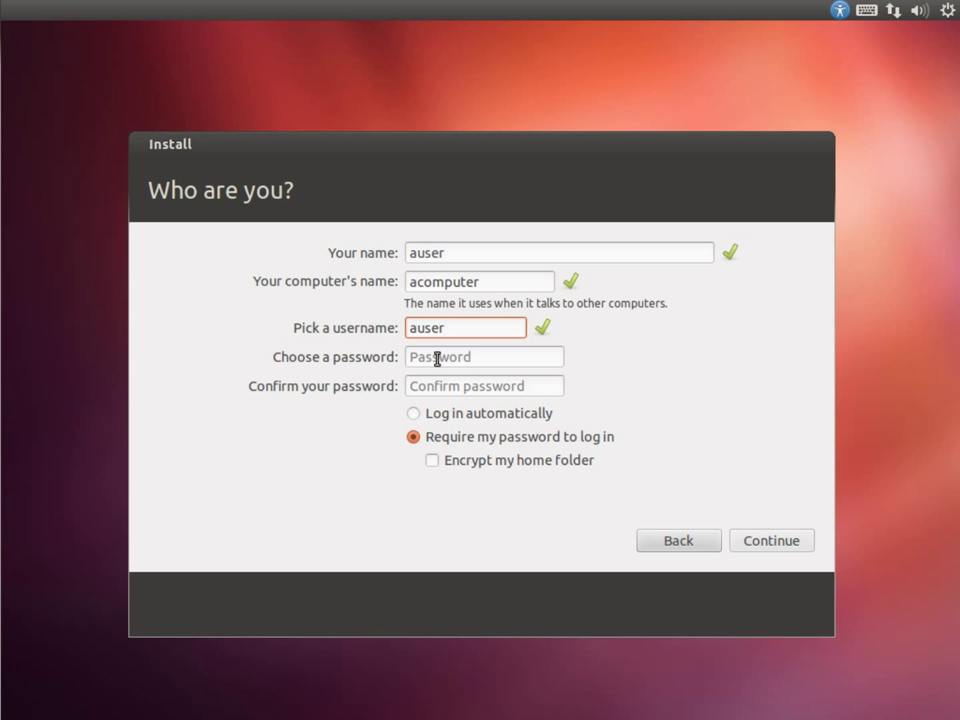
click(437, 358)
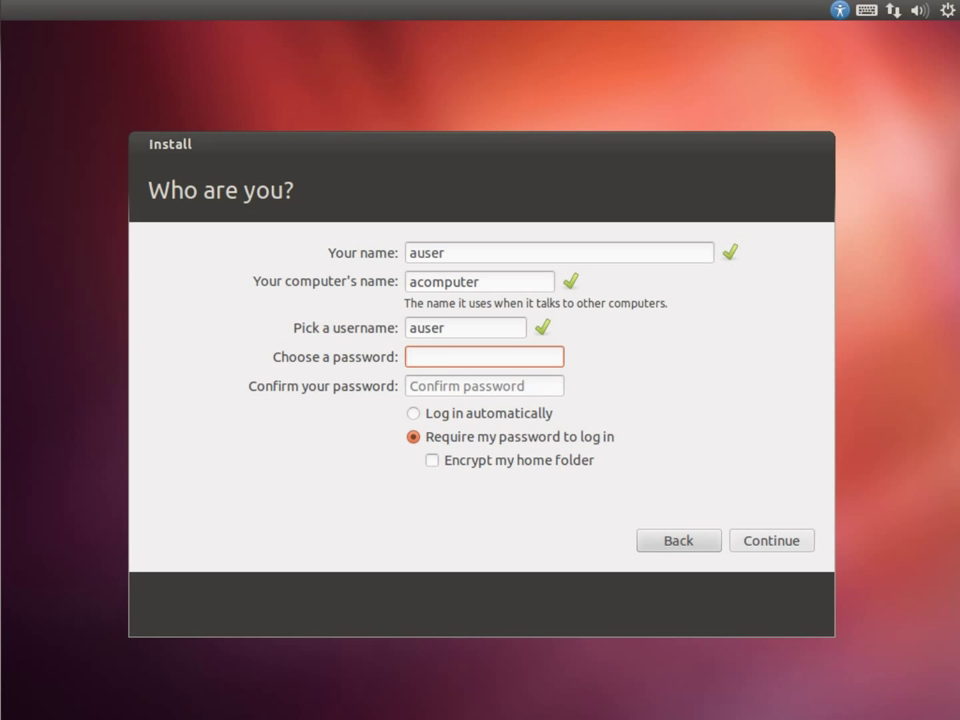
text(••••••)
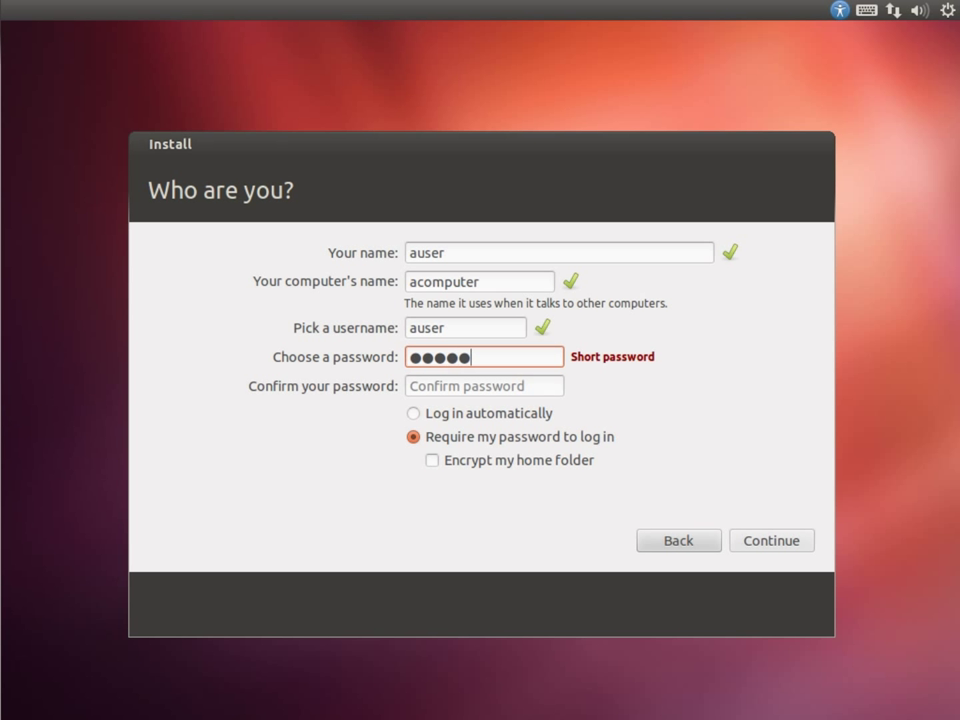
click(484, 385)
text(••••••)
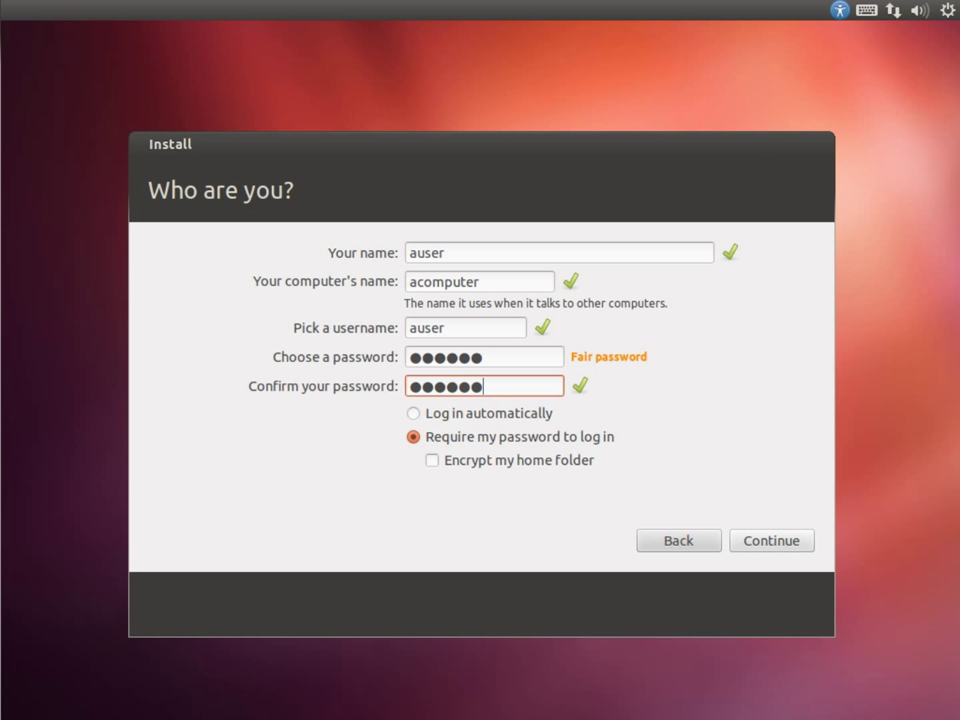
click(772, 541)
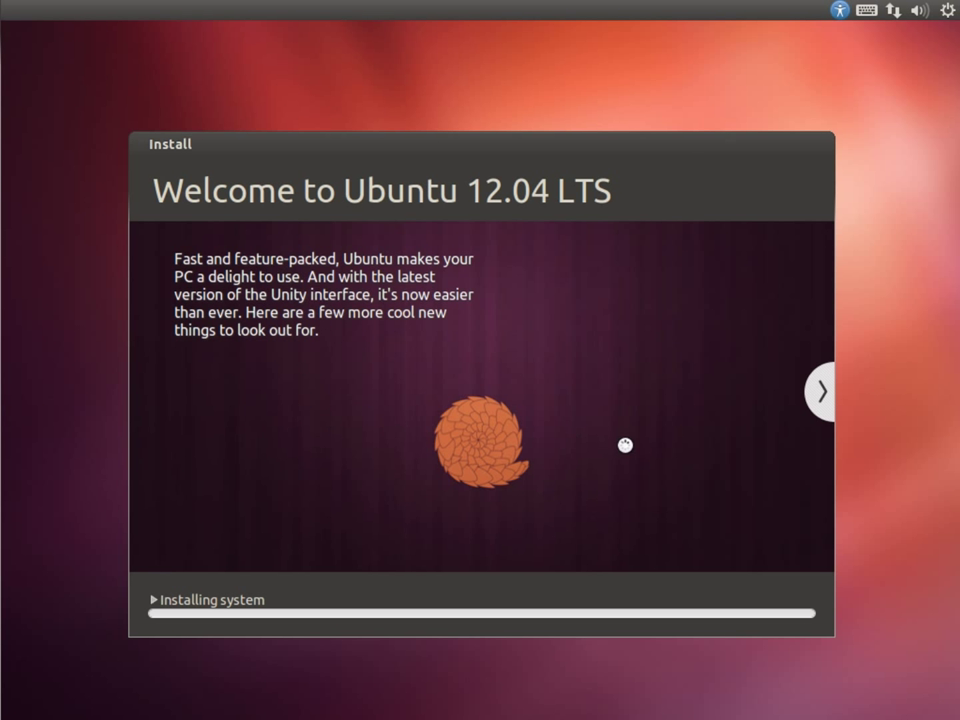
Browse the installer's slideshow pages on Ubuntu's software, photos, music, office and customisation features while the system installs.
click(820, 395)
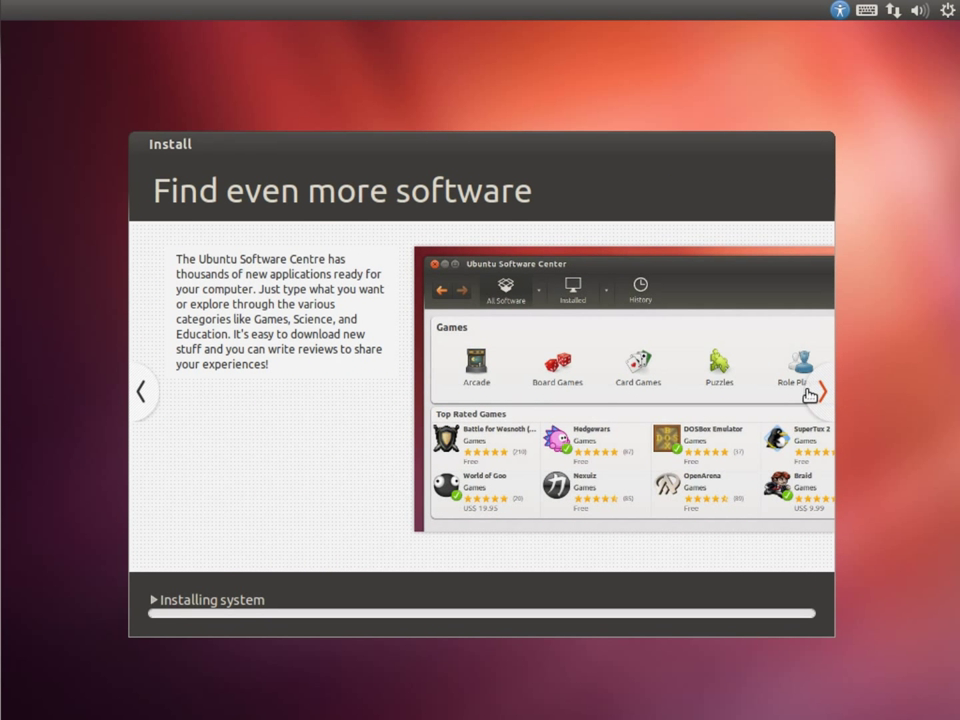
click(139, 389)
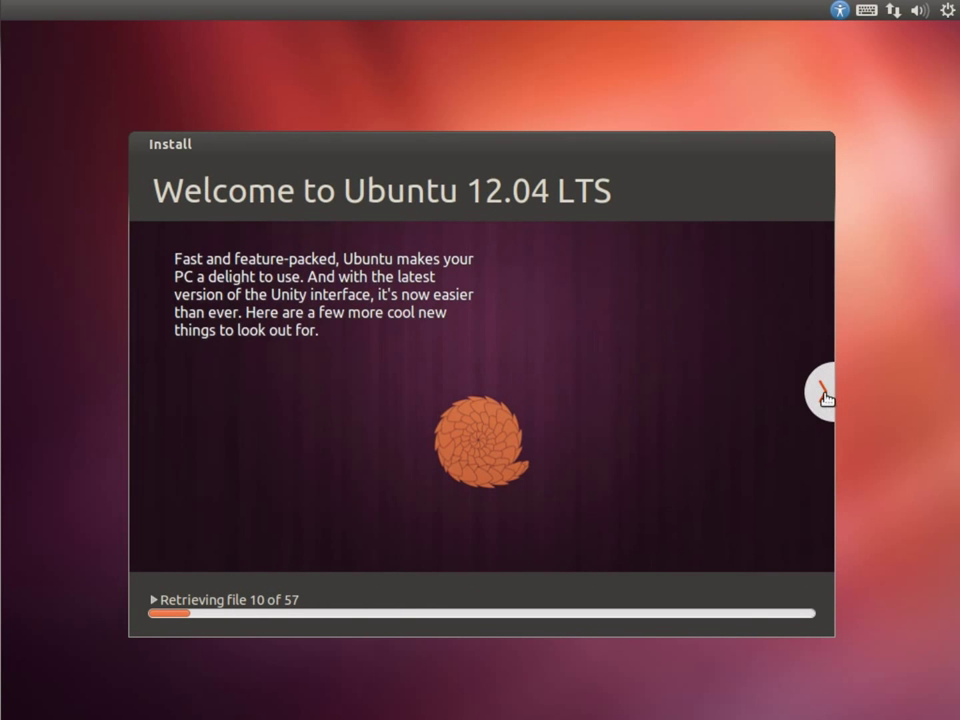
click(821, 392)
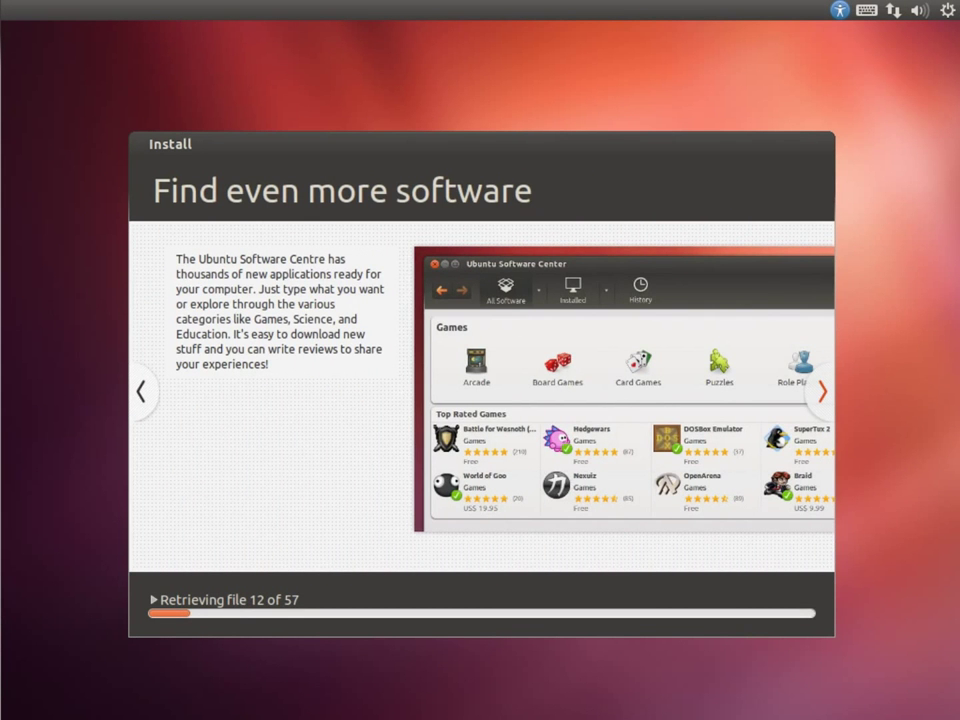
click(821, 392)
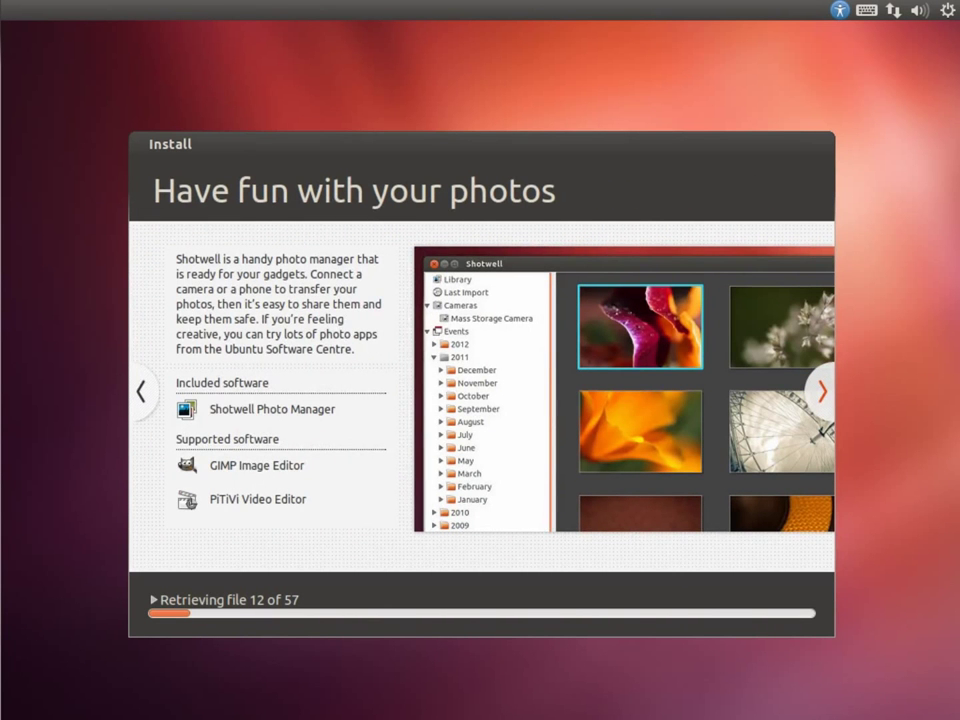
click(150, 395)
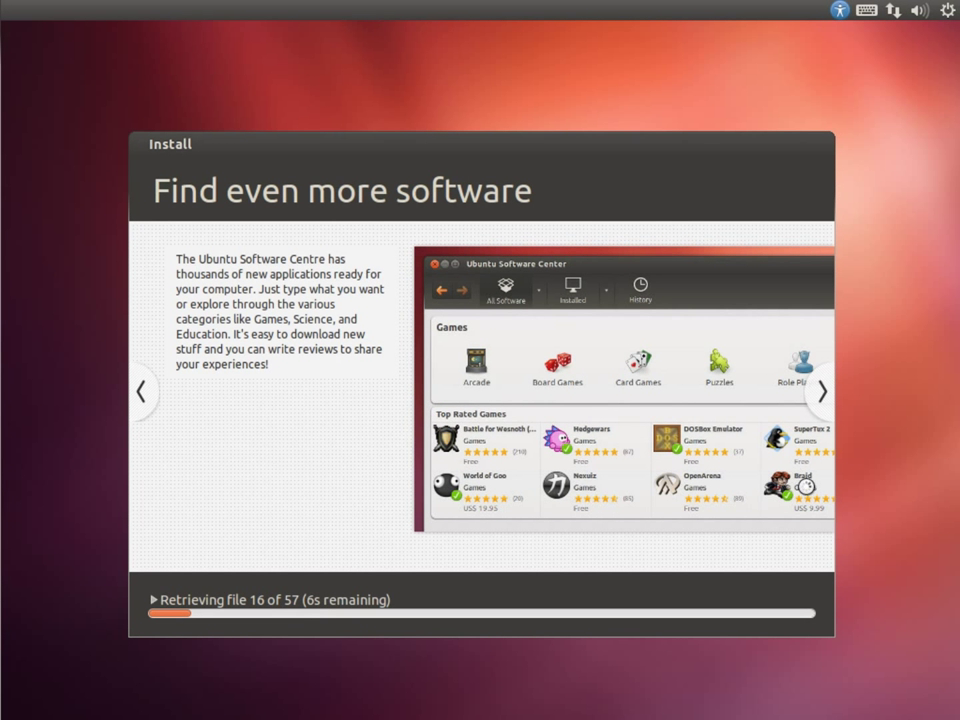
click(822, 392)
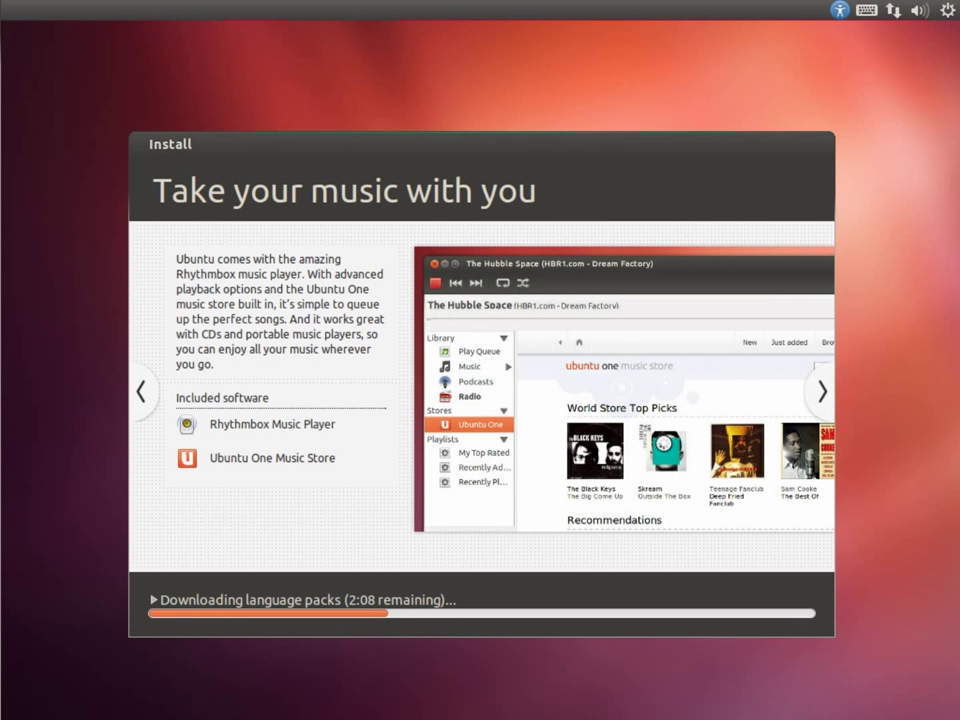
click(822, 391)
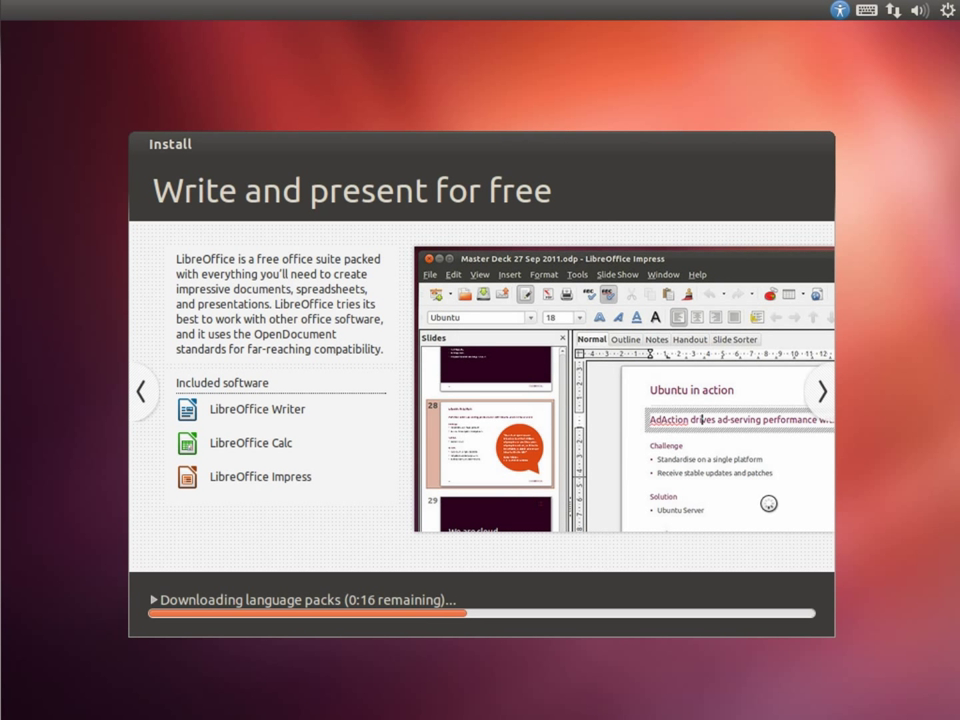
click(820, 392)
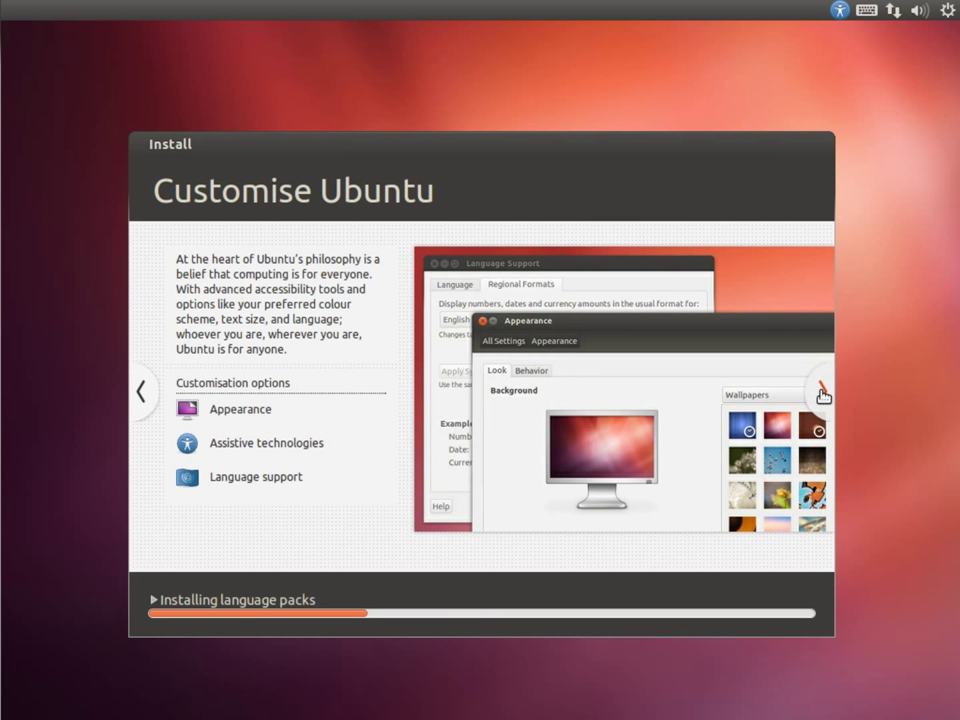
click(822, 396)
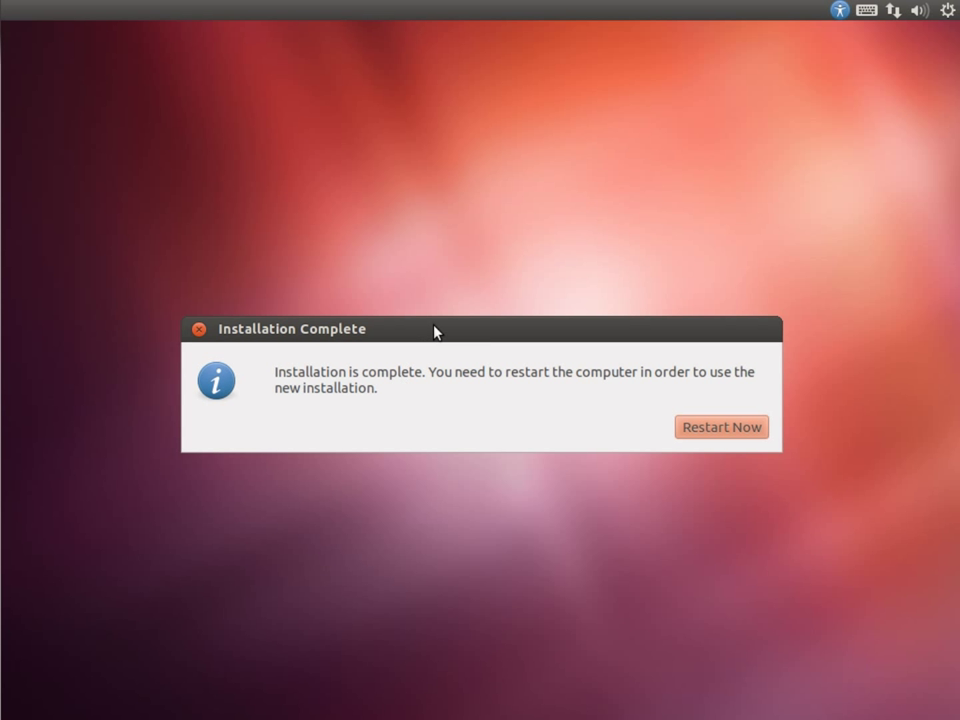
drag(471, 336, 480, 300)
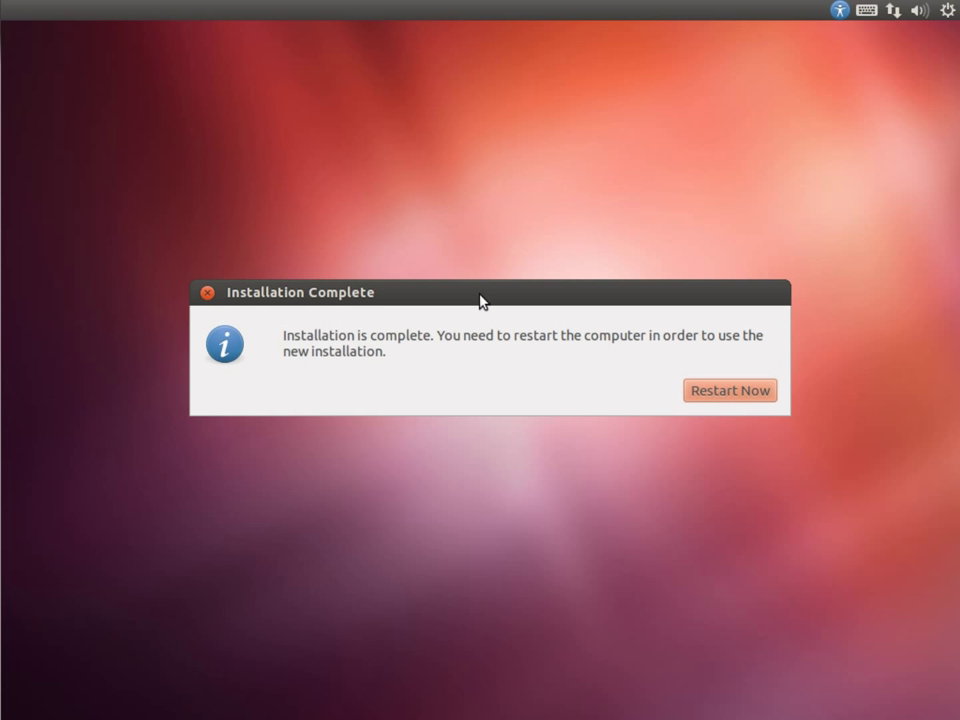
Restart the virtual machine to finish the installation and confirm the request to remove the installation media.
click(738, 392)
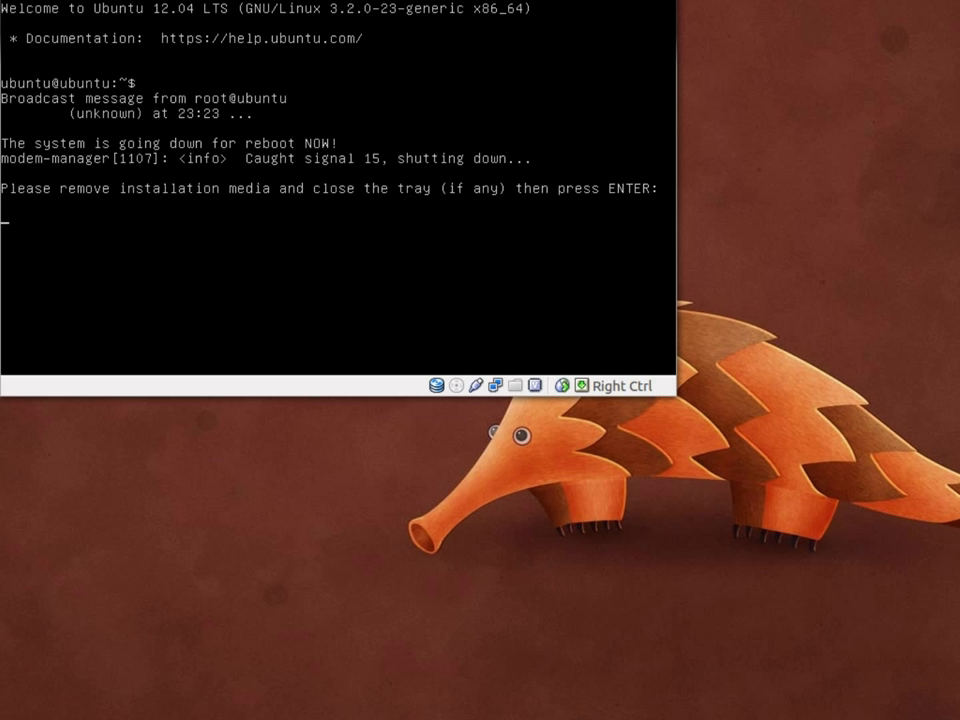
key(Return)
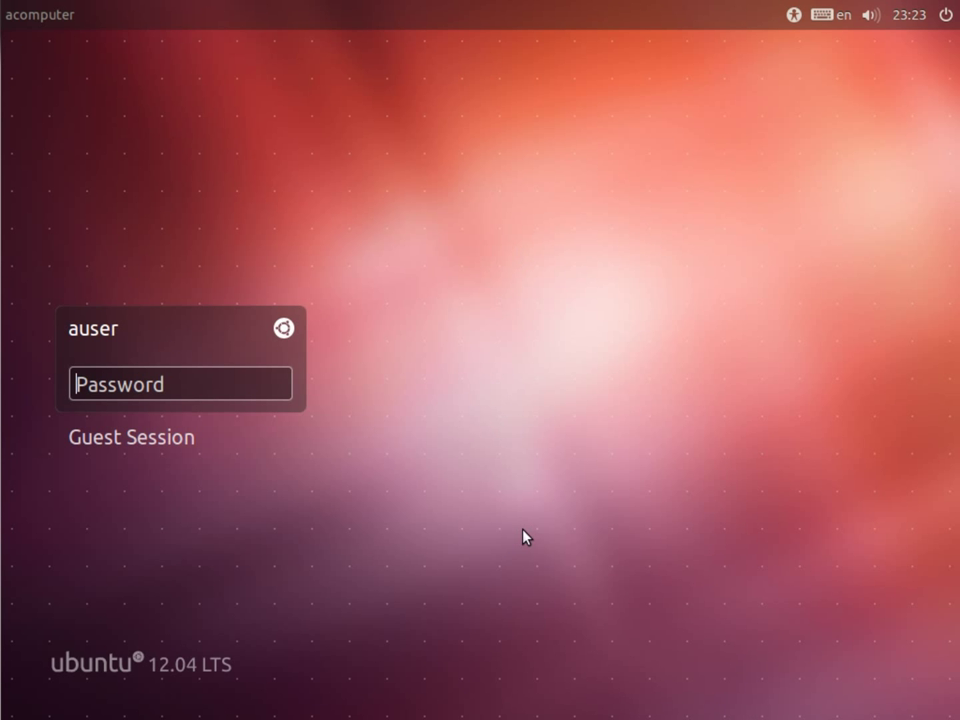
Look through the login screen's keyboard layout, accessibility and sound options and close them without changes.
click(824, 15)
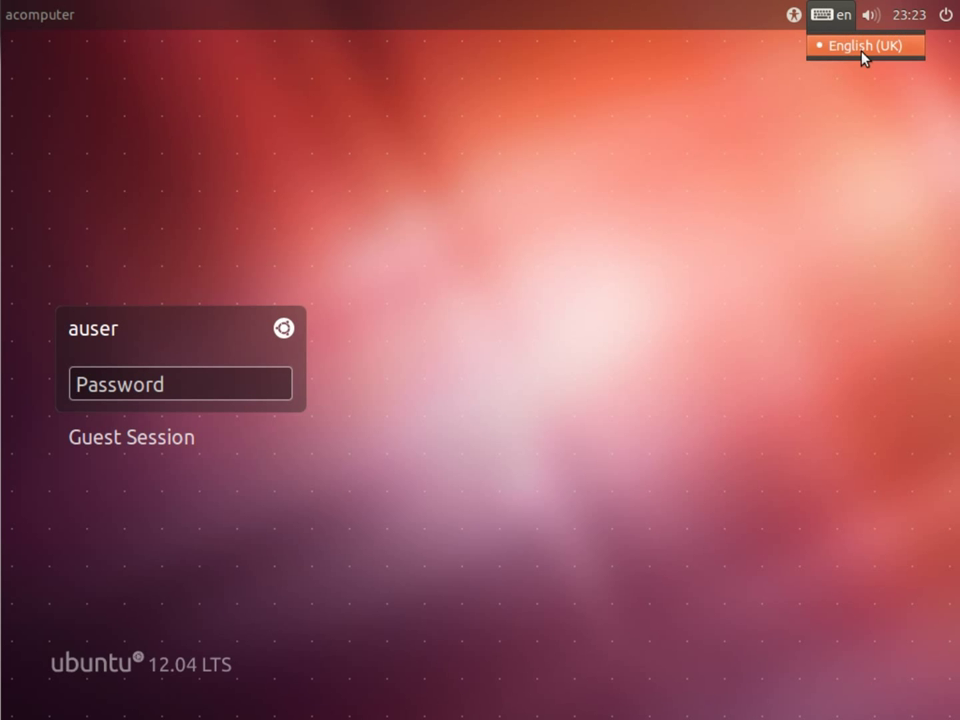
click(793, 16)
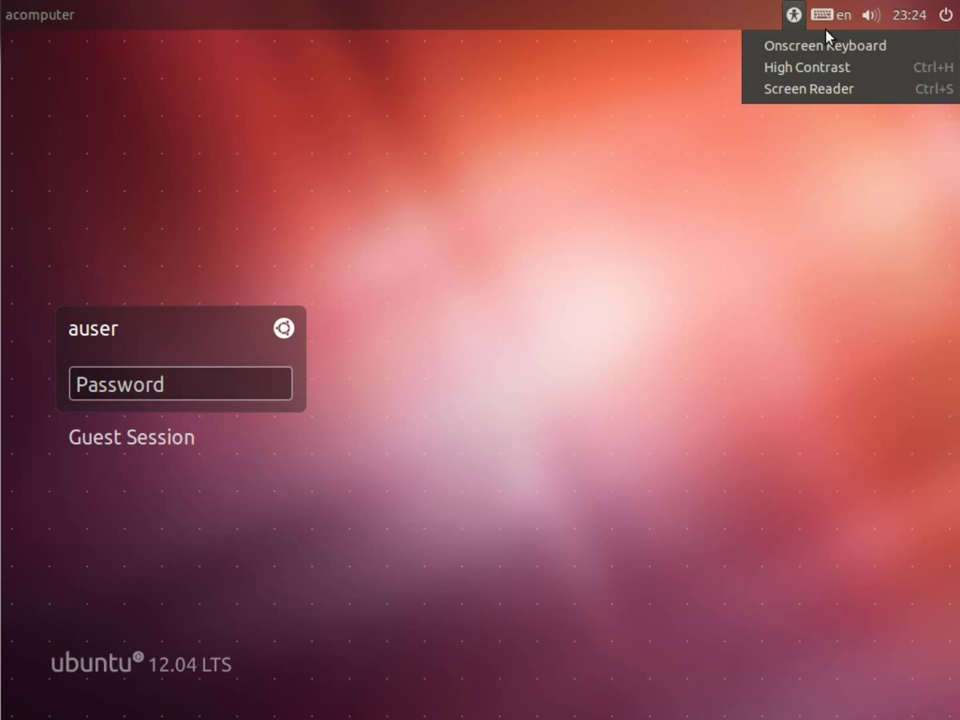
mouse_move(826, 28)
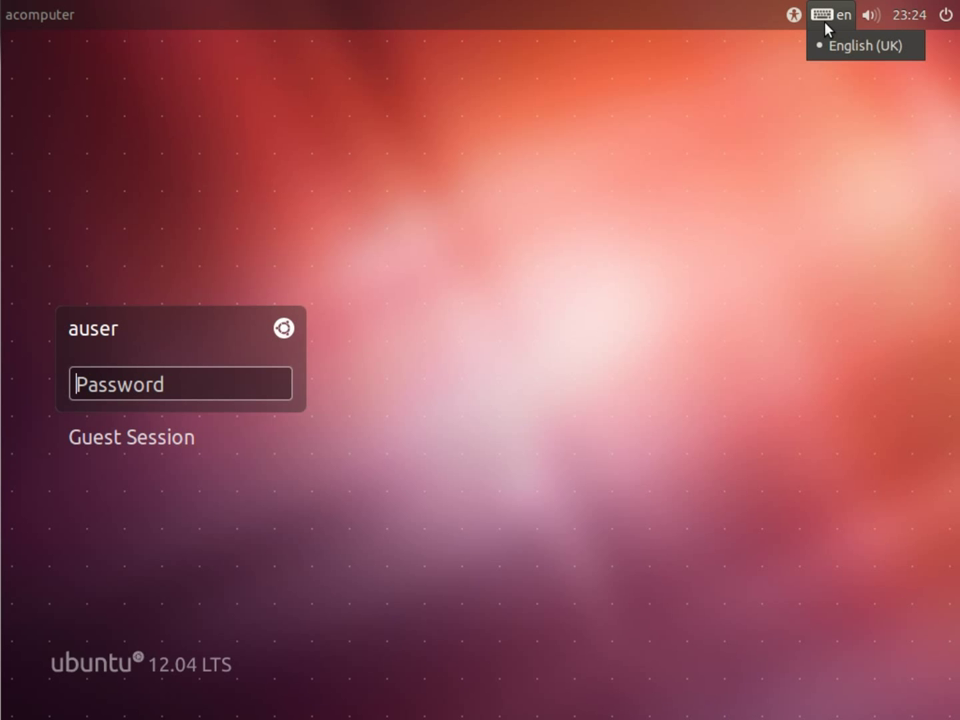
mouse_move(868, 20)
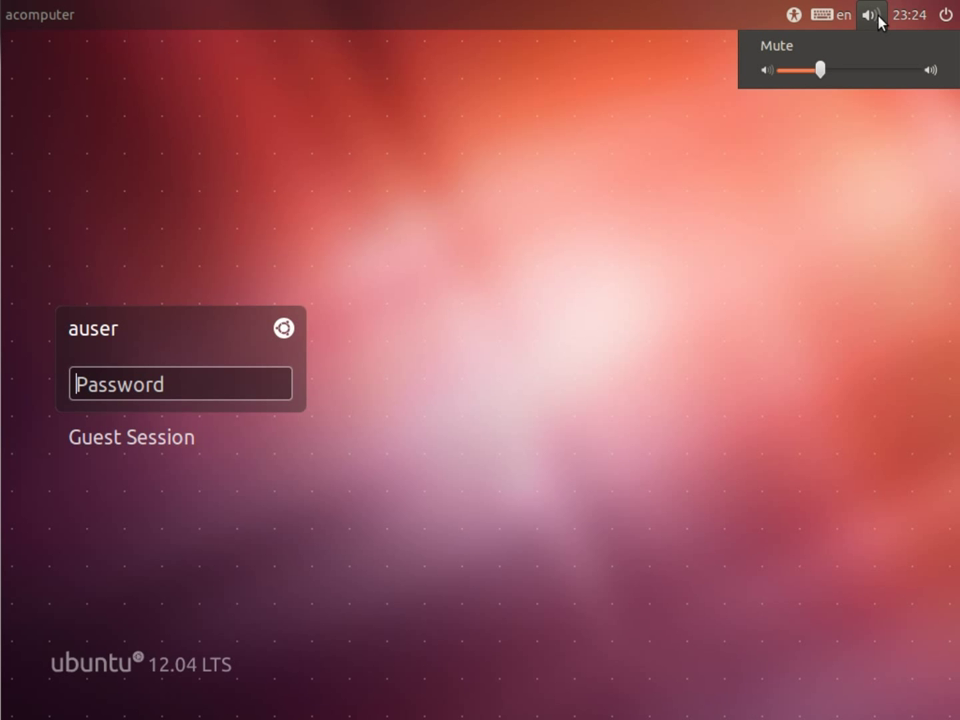
mouse_move(905, 18)
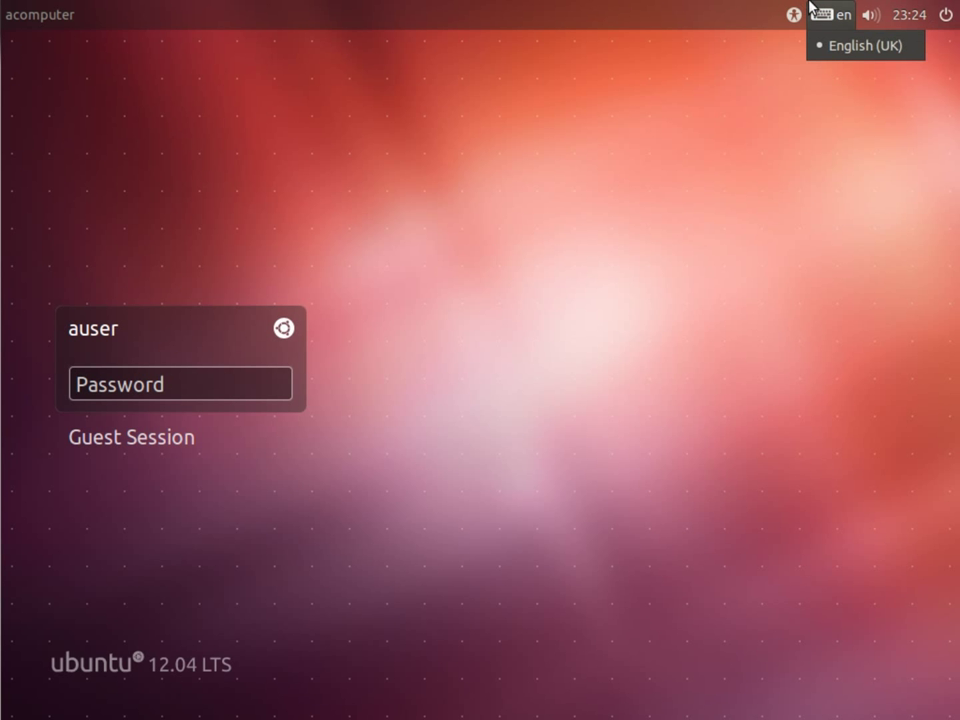
click(594, 165)
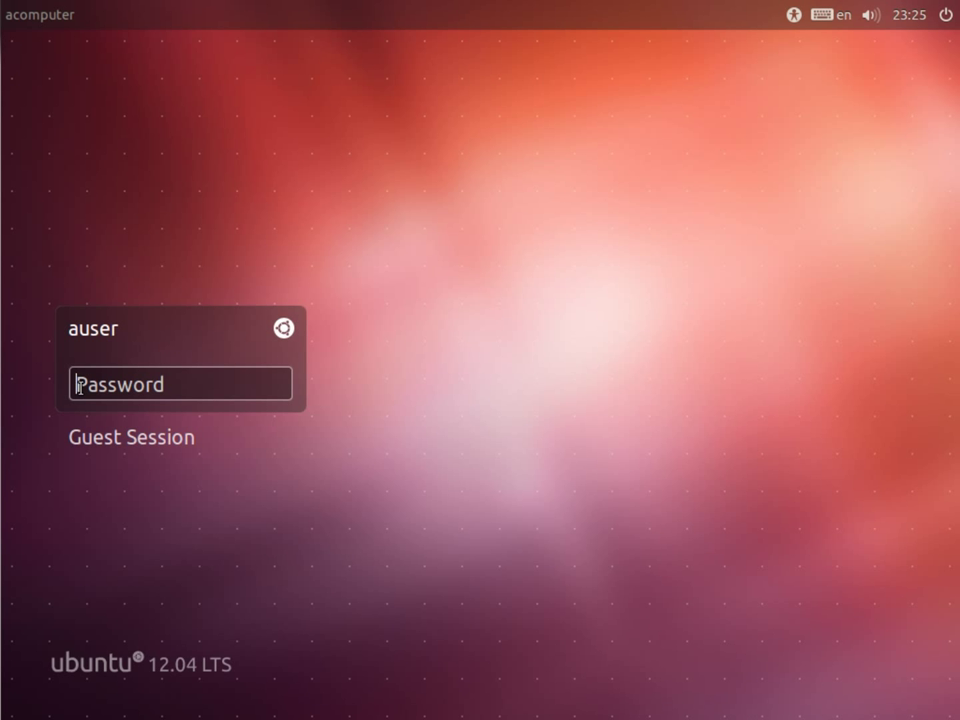
Enter the account password for auser and log in to the desktop.
text(••••••)
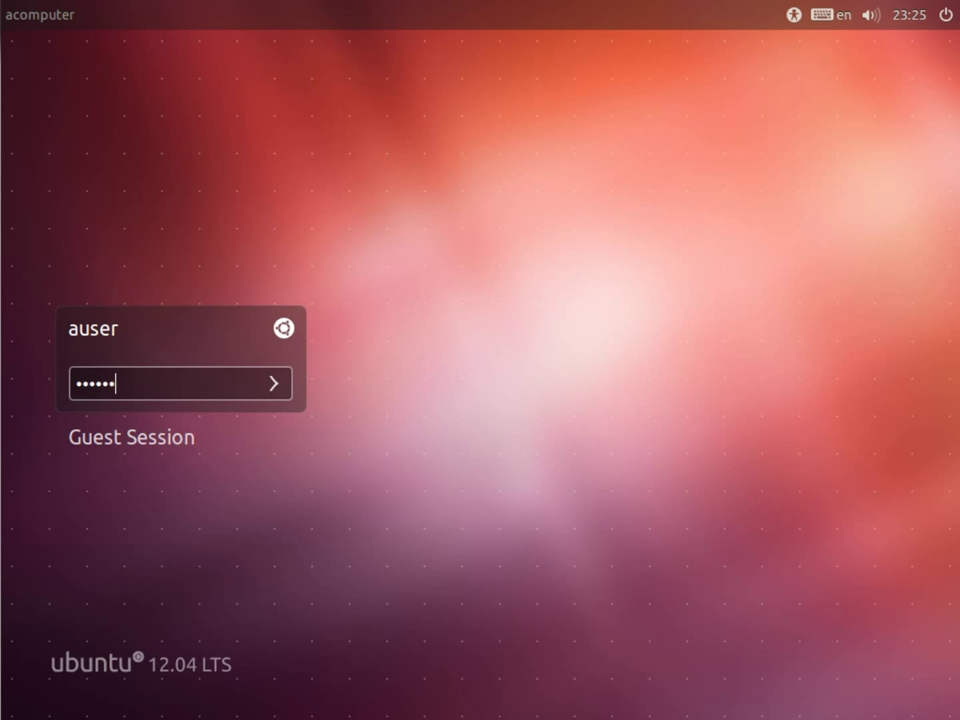
key(Return)
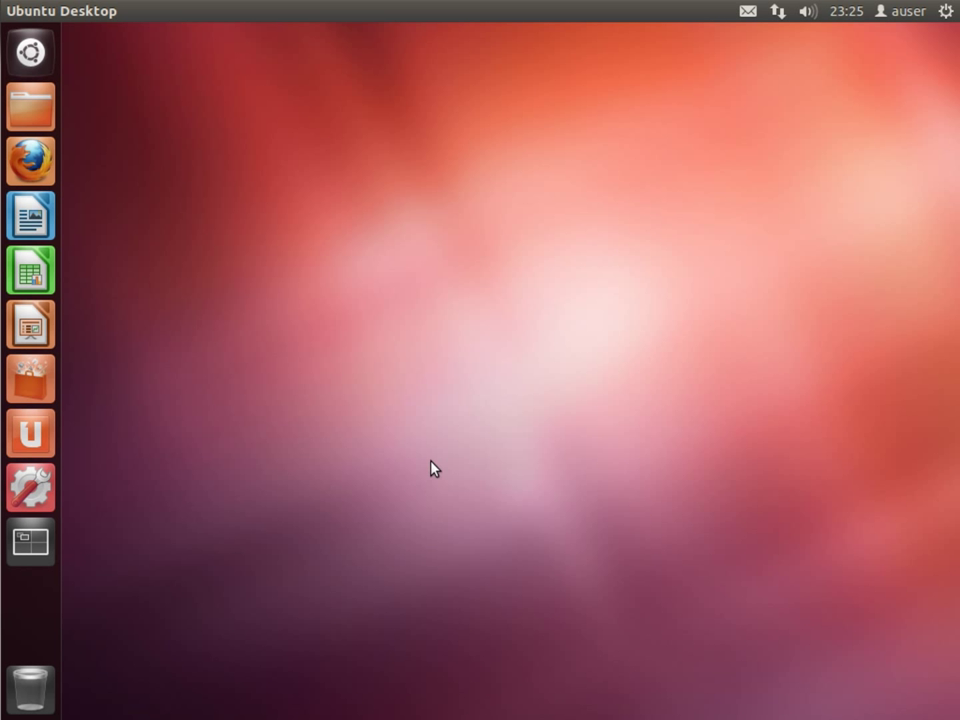
View the desktop background settings and the overview of all system settings, and close the window.
right_click(391, 268)
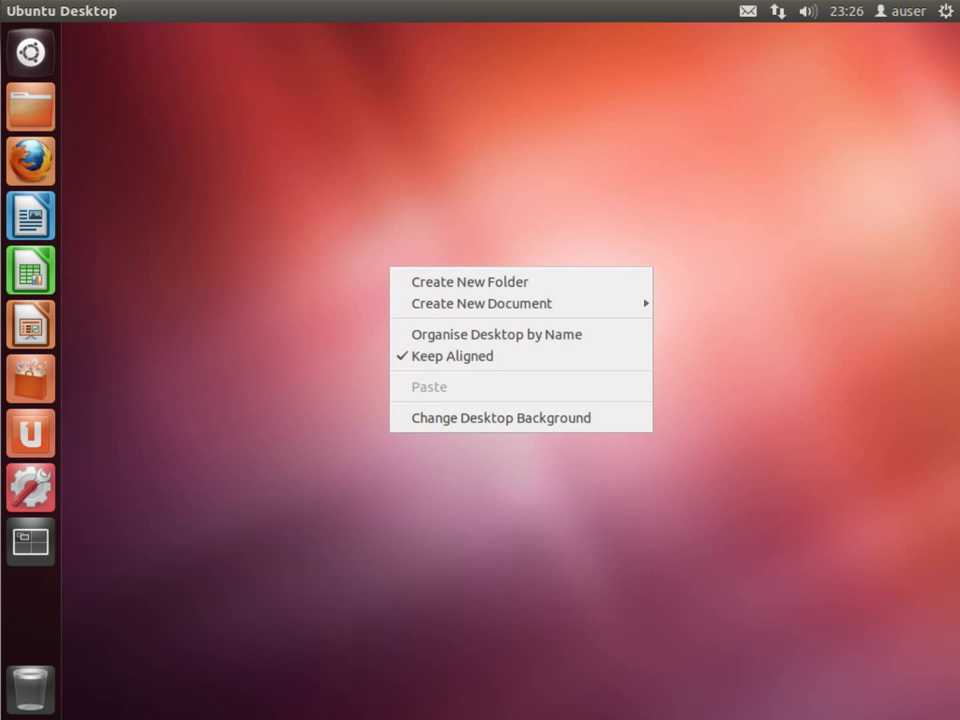
click(514, 418)
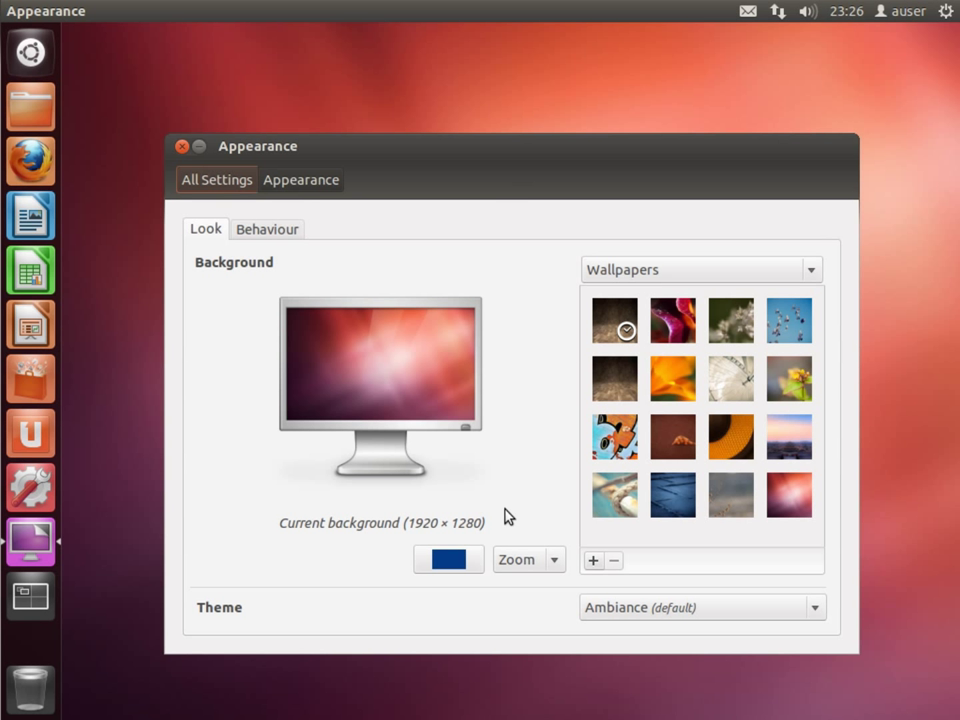
click(301, 182)
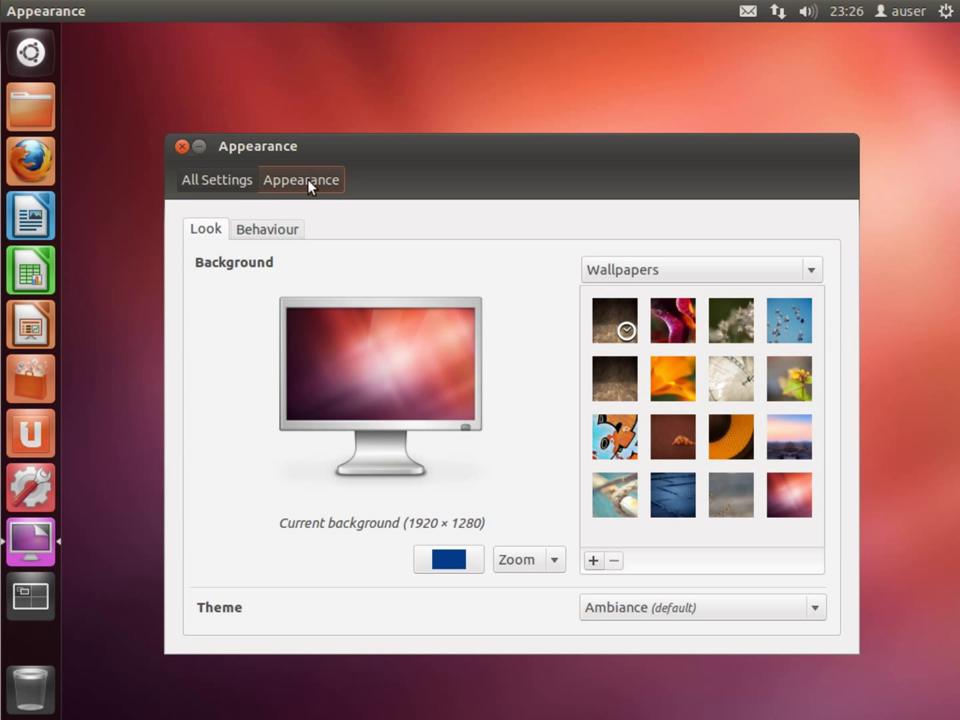
click(217, 180)
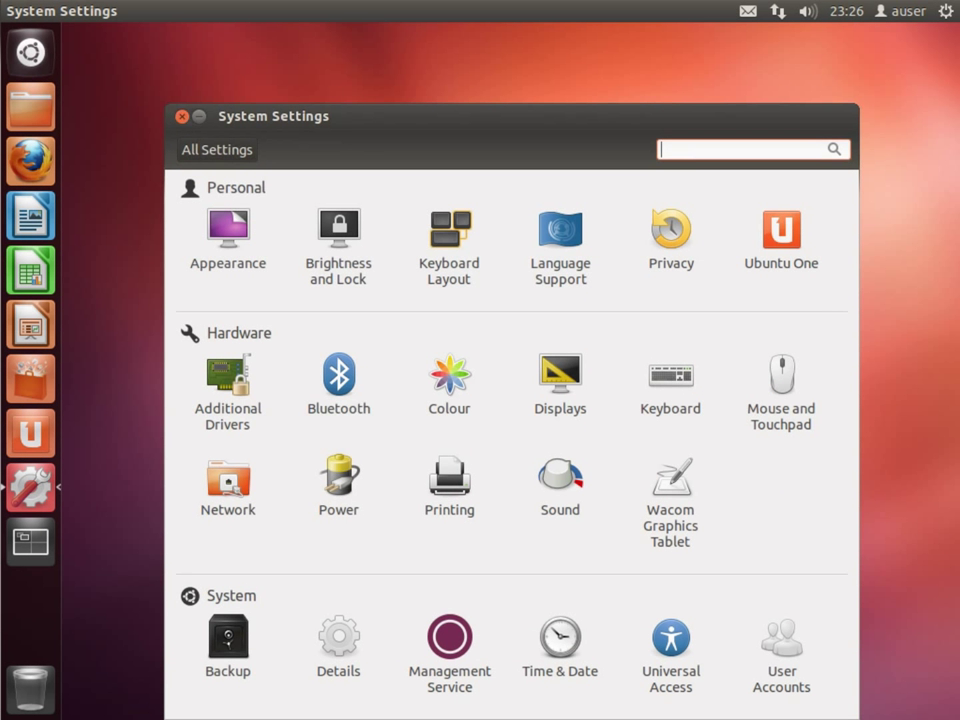
key(alt+F4)
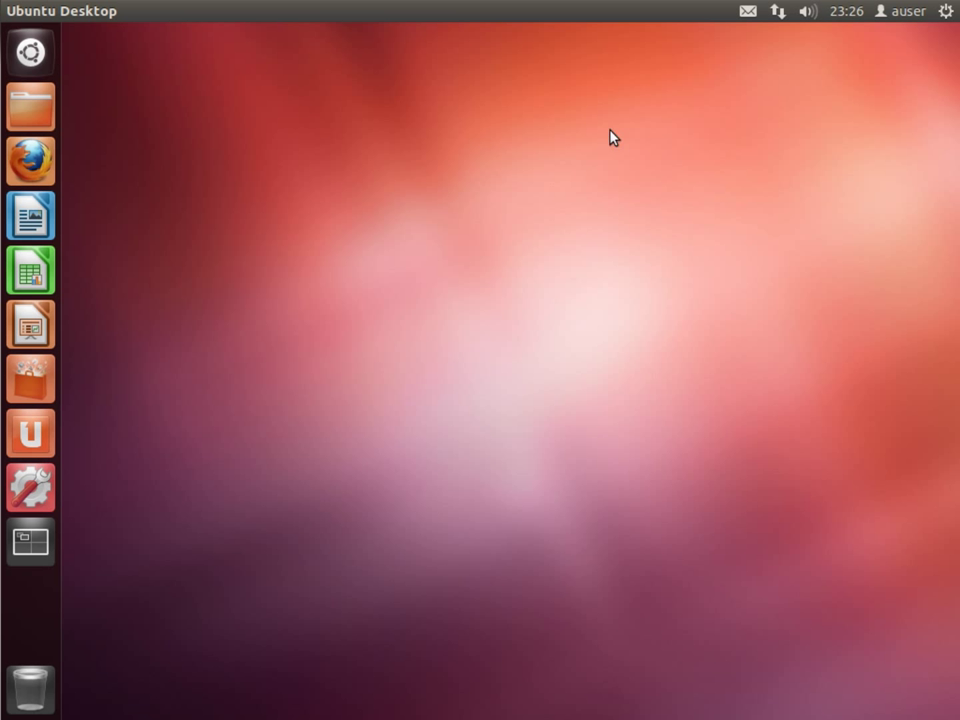
View the Appearance page through the system settings, reposition its window and close it without changes.
click(944, 12)
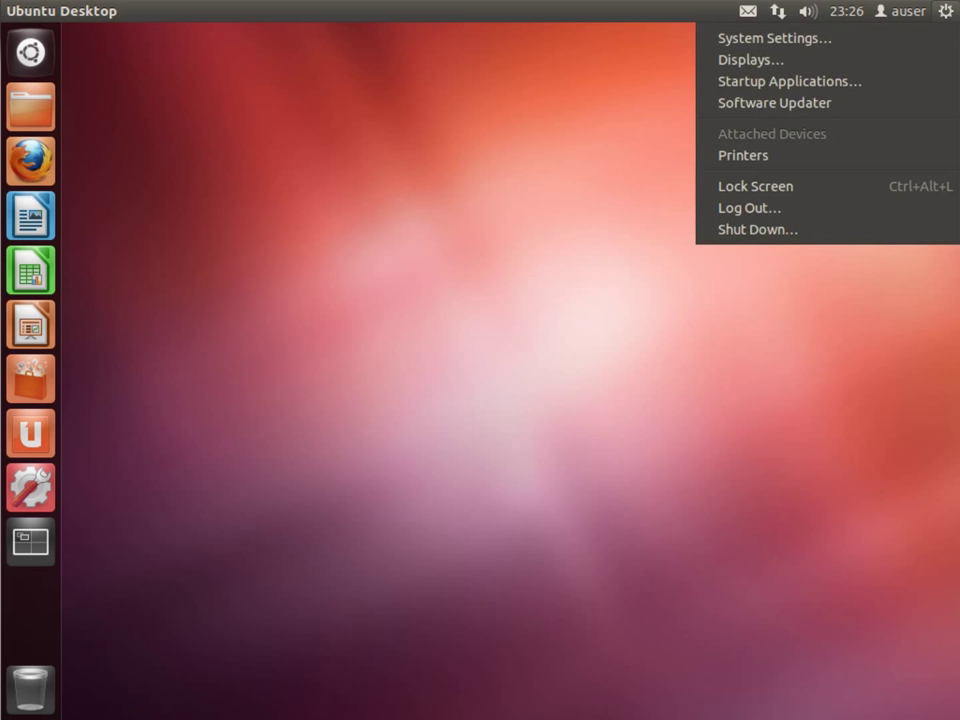
click(943, 37)
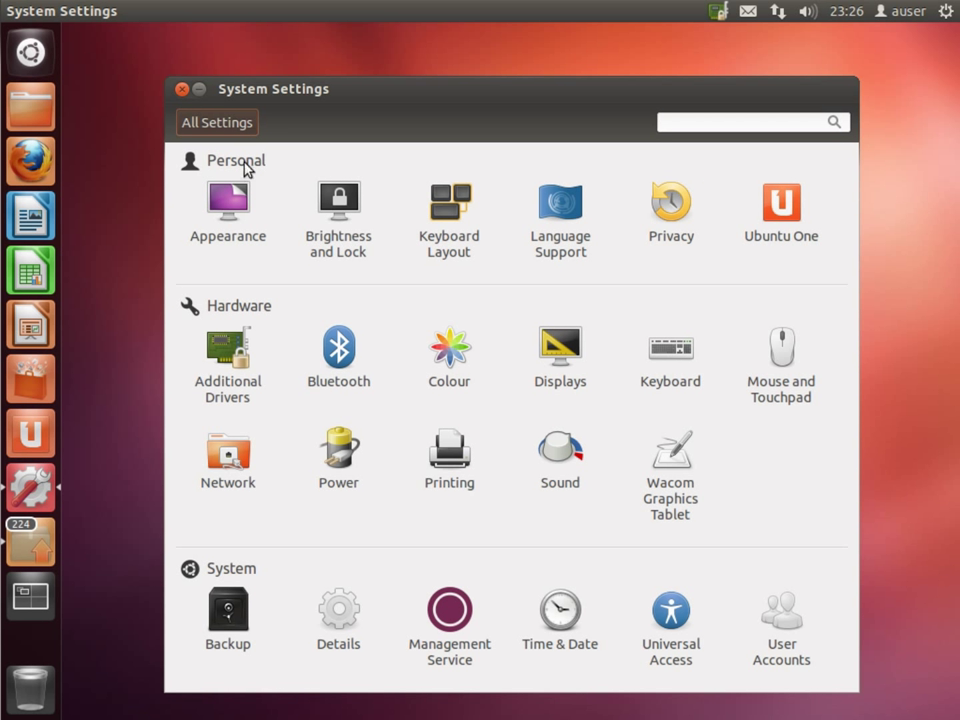
click(230, 205)
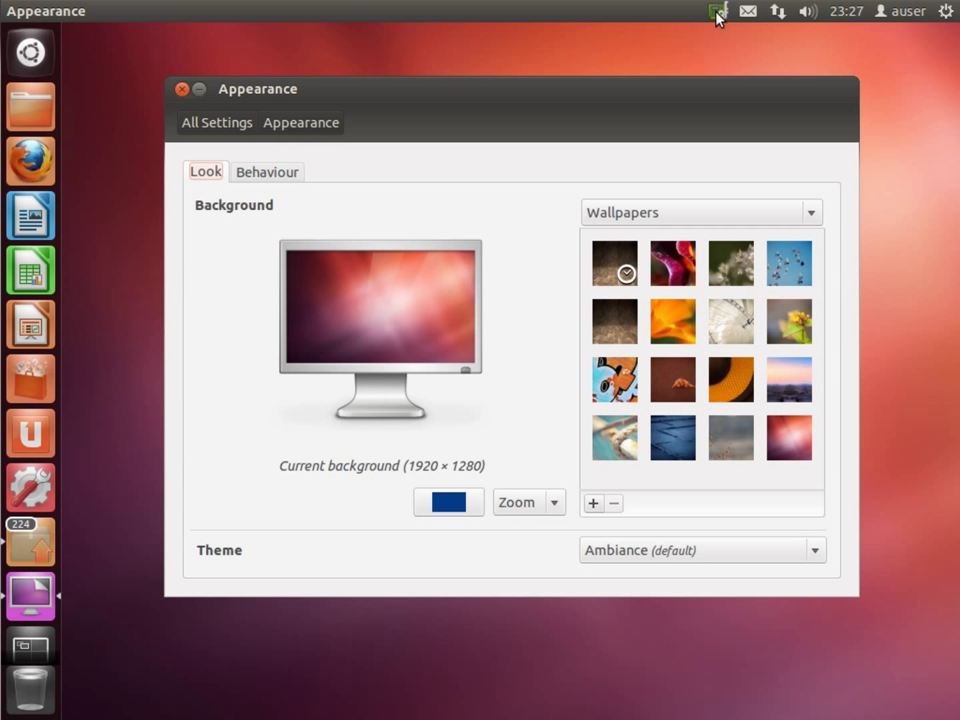
drag(197, 97, 285, 165)
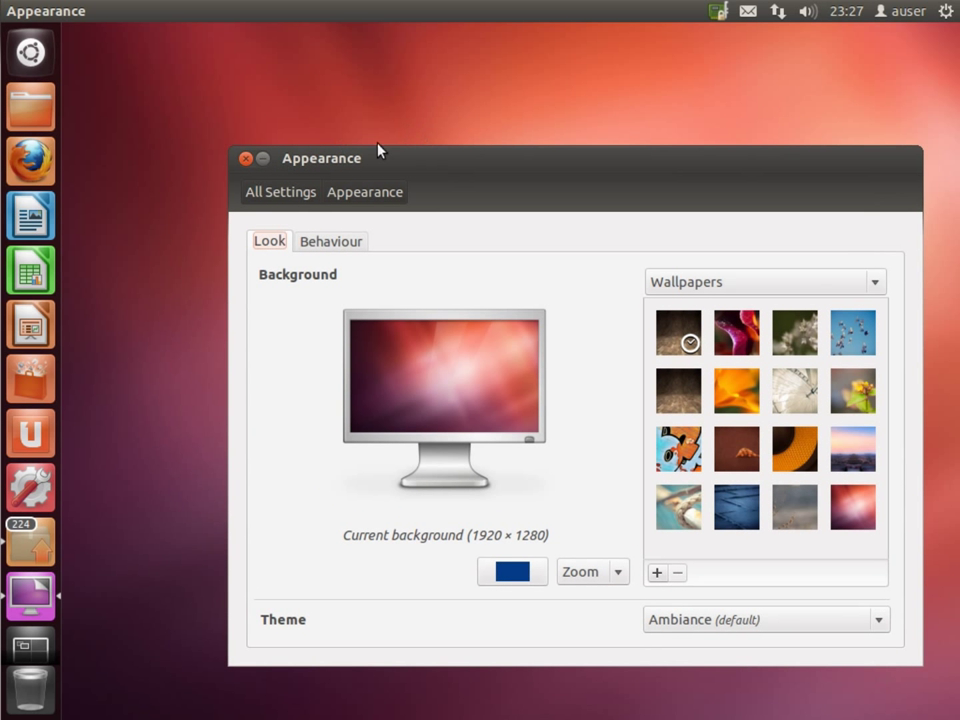
click(245, 159)
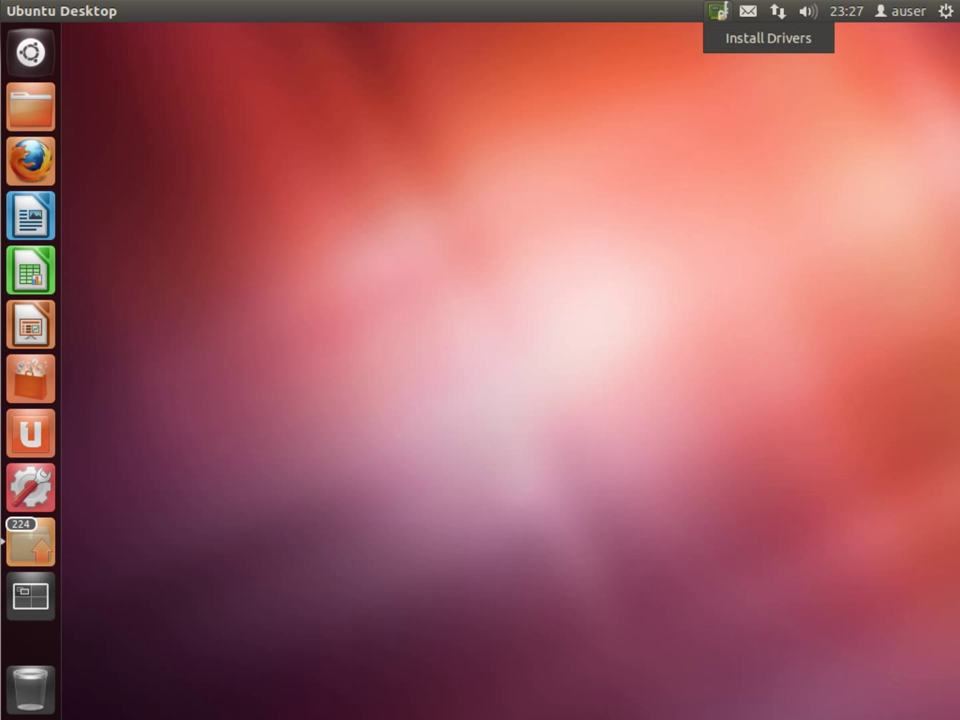
Activate the x86 virtualization solution guest addition driver, authenticate with the account password, and close Additional Drivers.
click(735, 43)
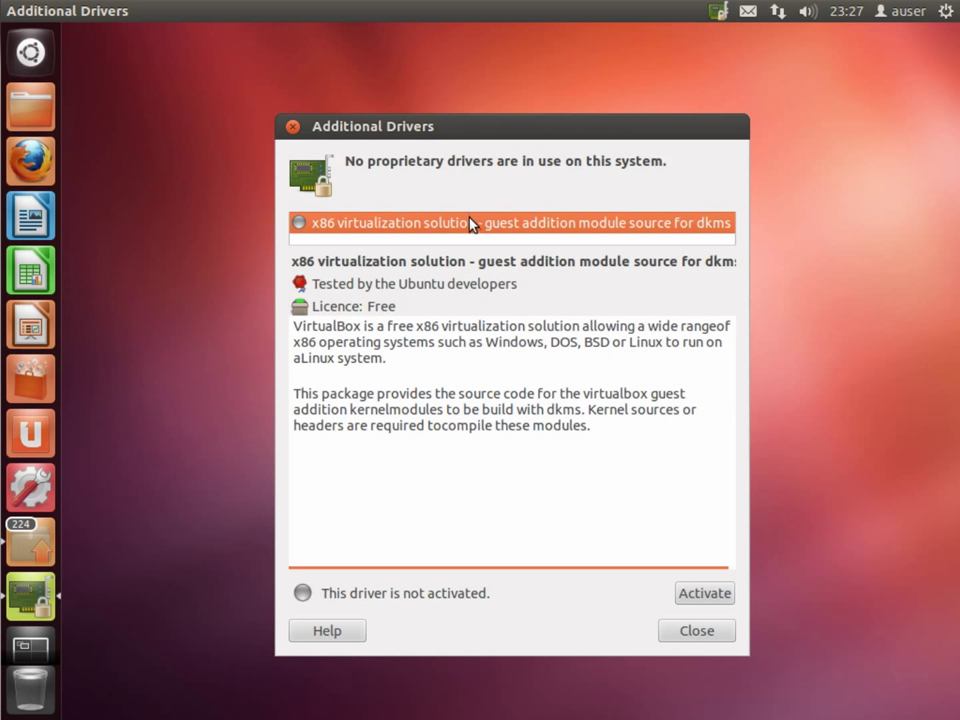
click(704, 593)
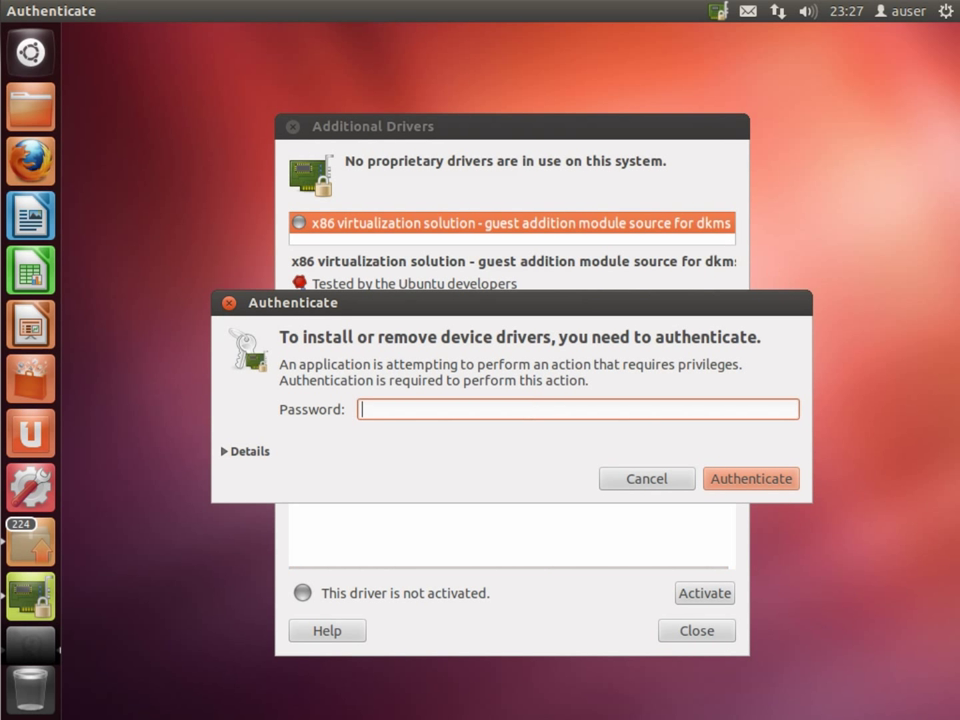
text(••••••)
click(748, 481)
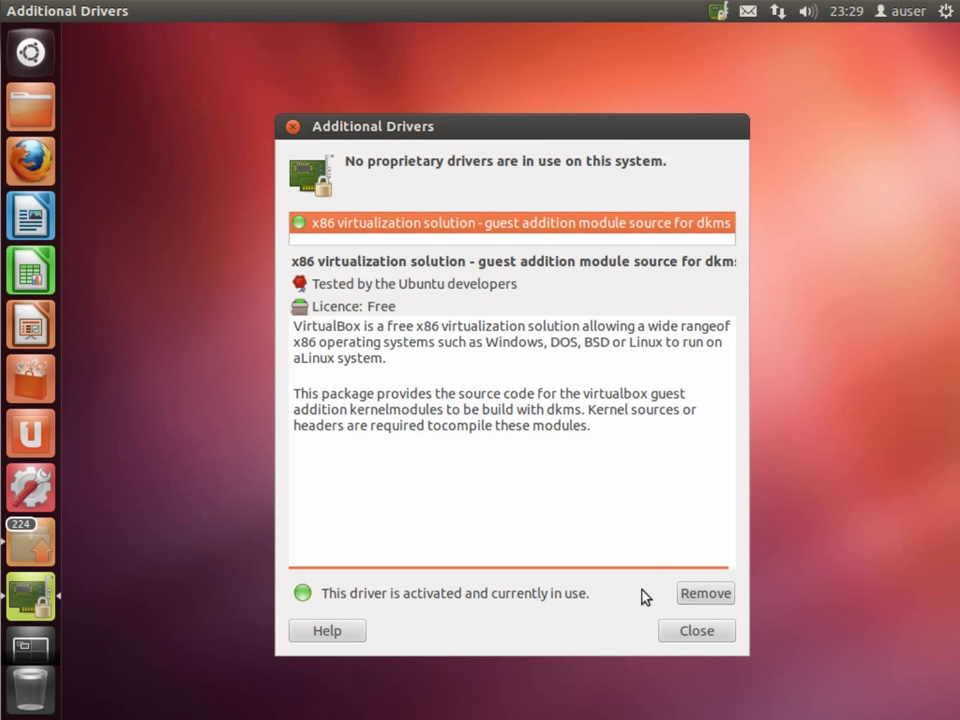
click(694, 632)
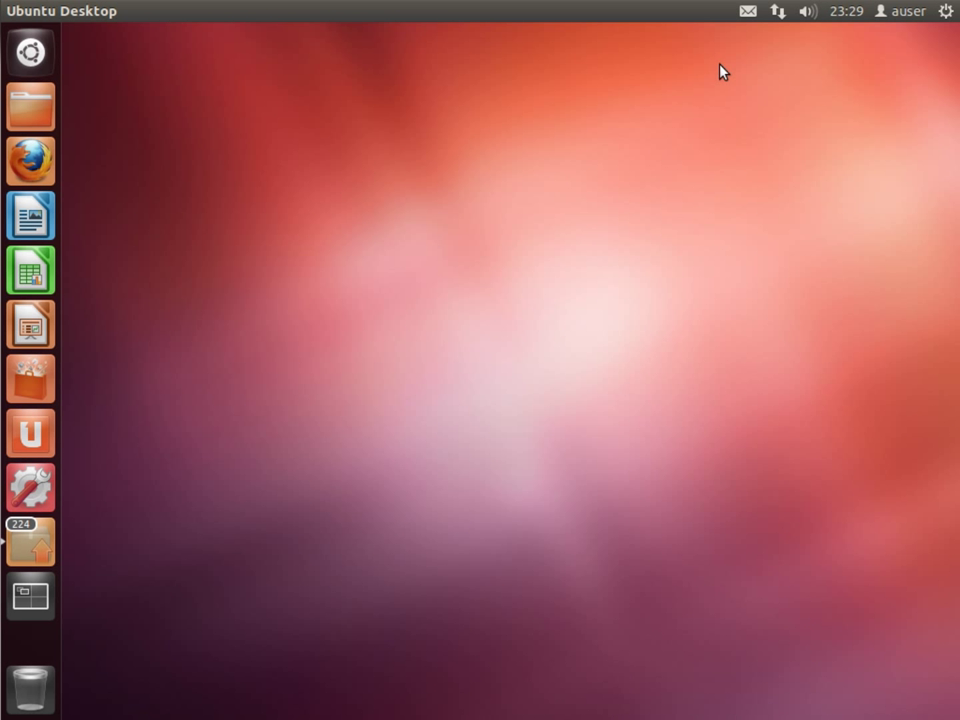
Restart the system and log back in by entering the account password.
click(943, 13)
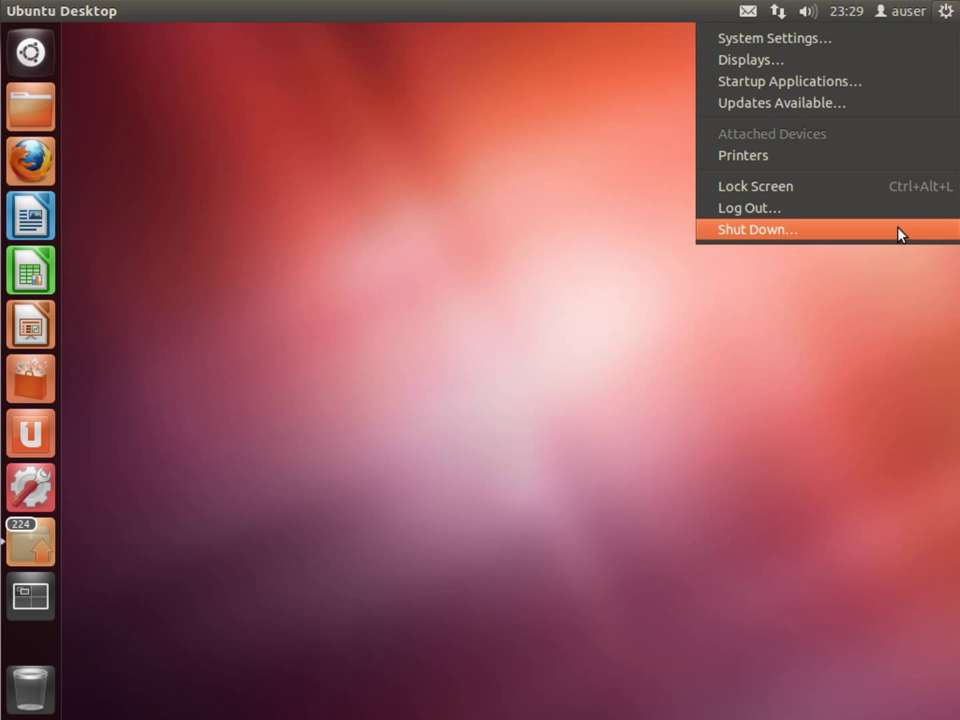
click(296, 431)
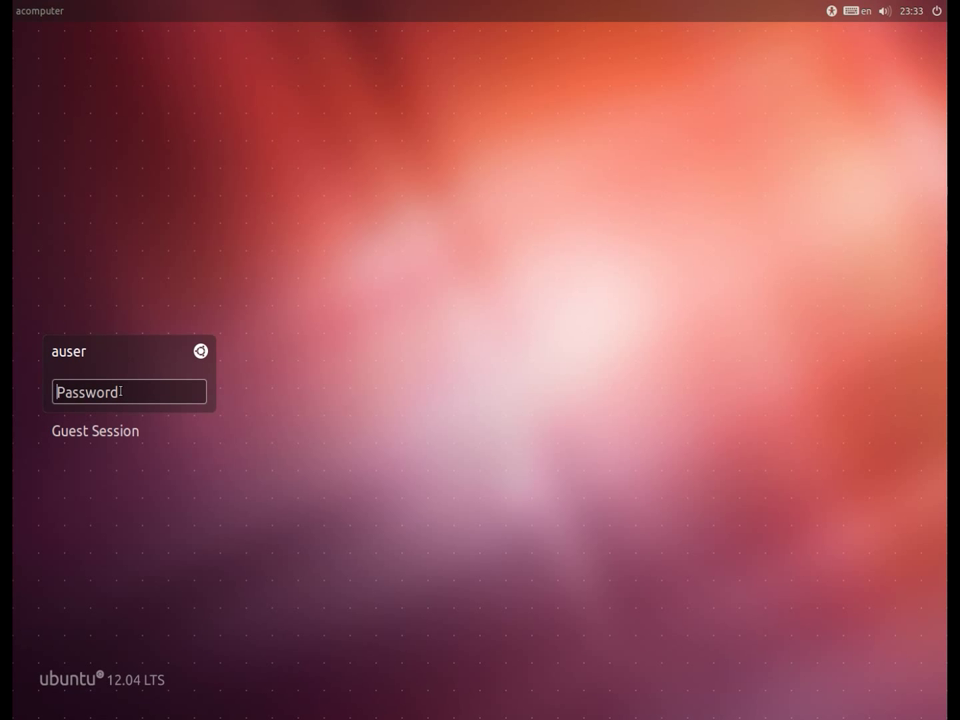
text(•••••••)
key(Return)
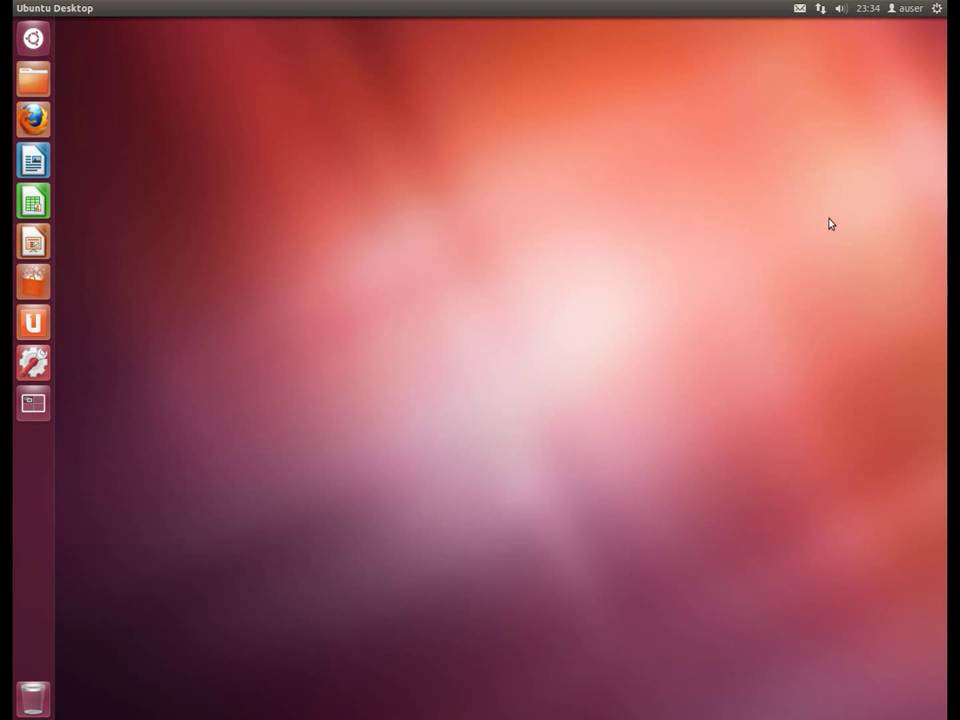
In the Appearance settings, reduce the launcher icon size to 32.
click(937, 10)
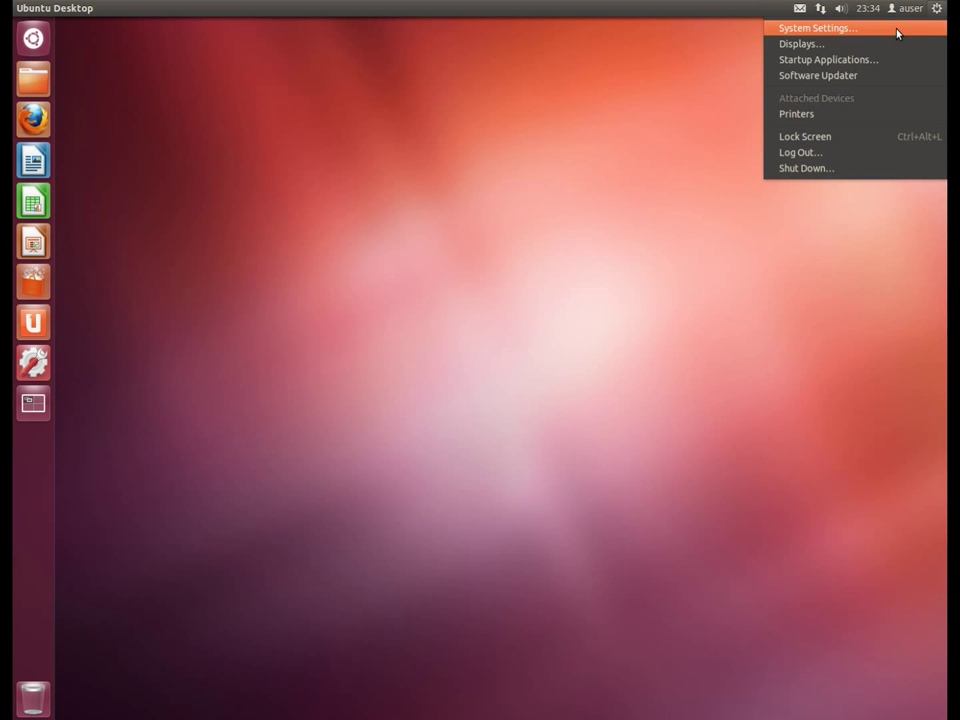
click(897, 30)
click(313, 256)
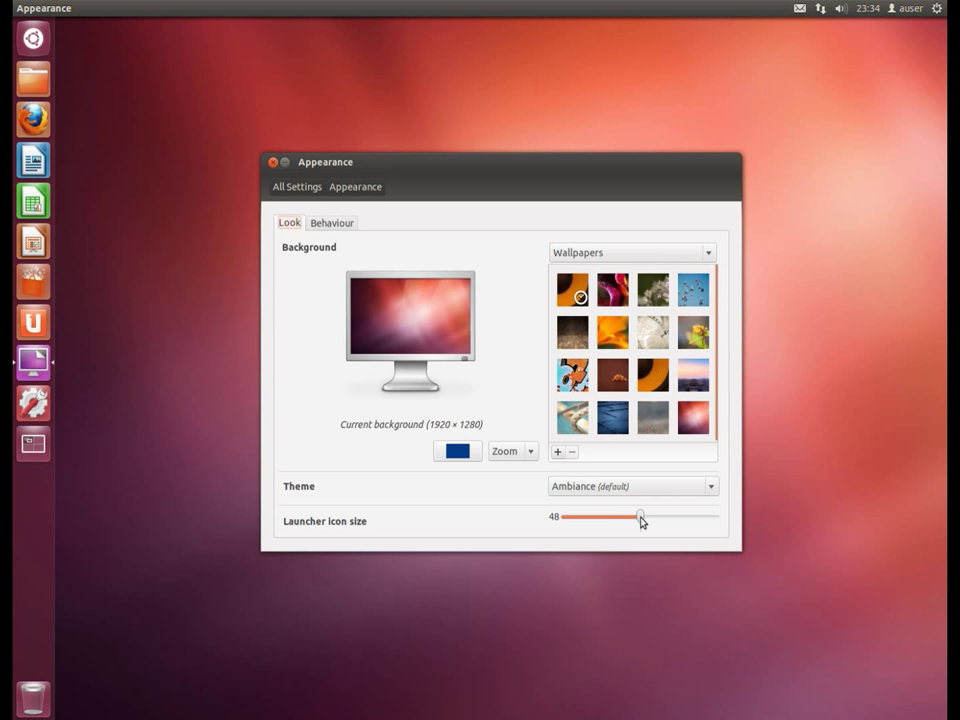
drag(640, 519, 562, 521)
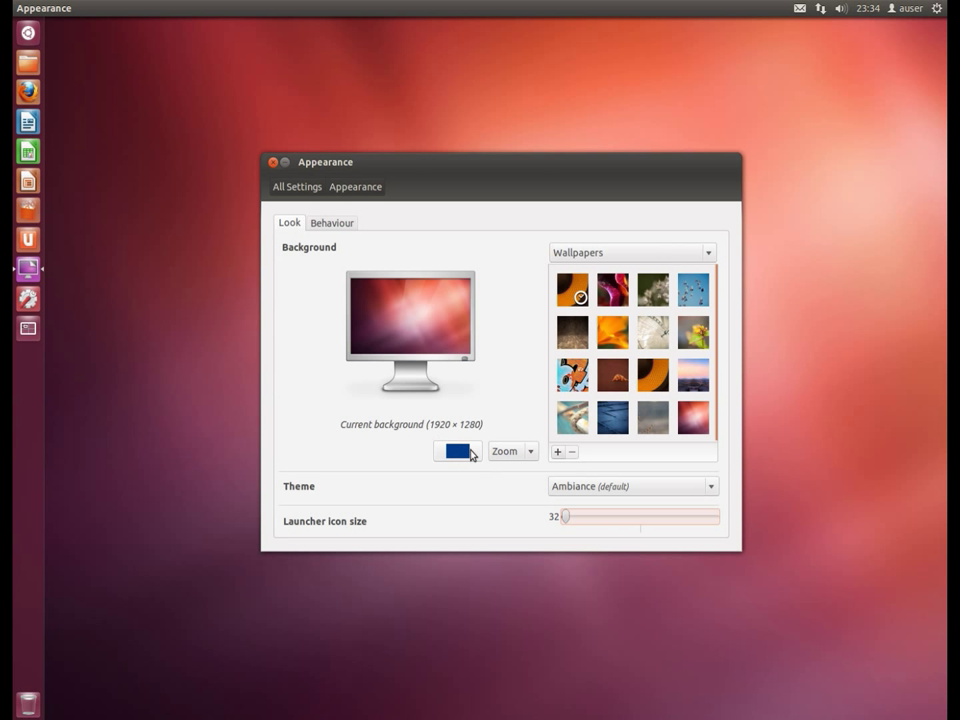
Set the desktop background to the Precise Pangolin wallpaper and close the Appearance settings.
mouse_move(716, 392)
click(619, 379)
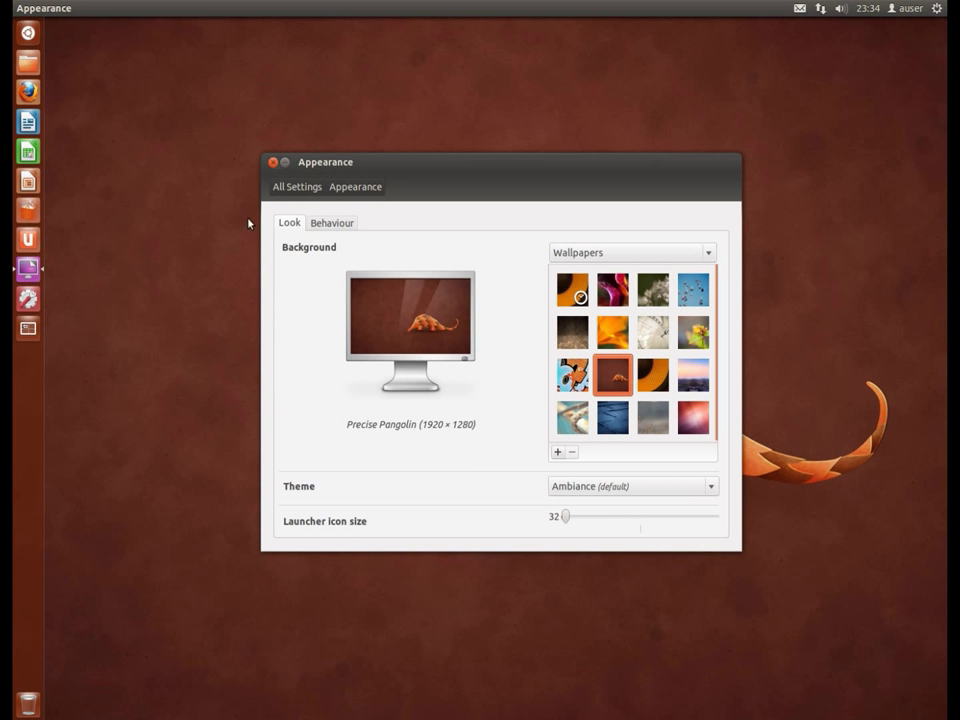
click(272, 163)
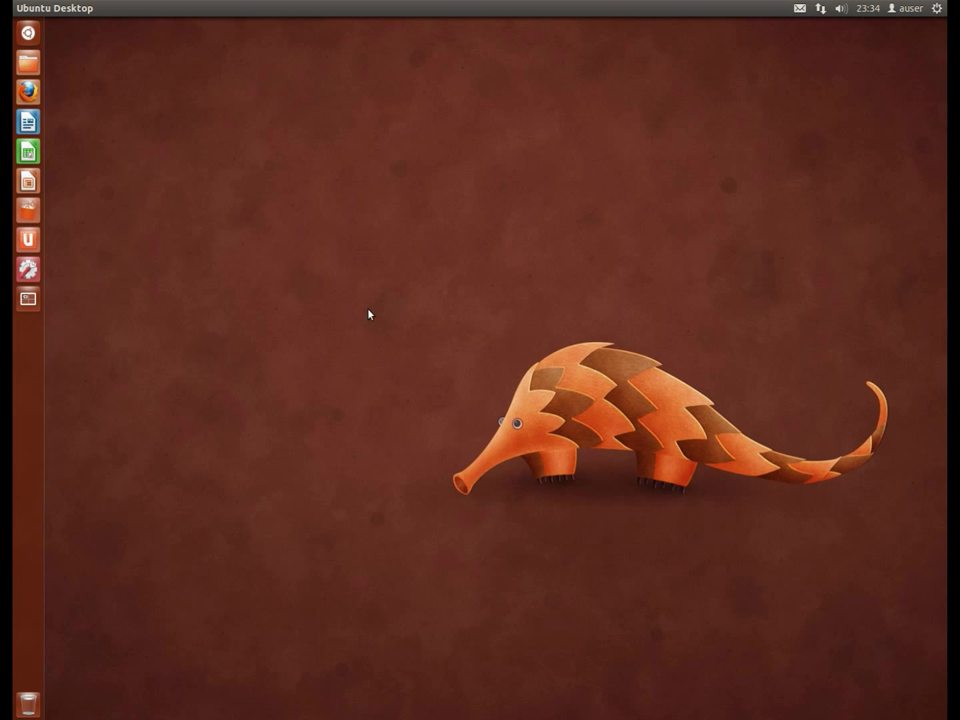
Open Firefox, move its window clear of the launcher, and dismiss the Know your rights notification.
click(28, 91)
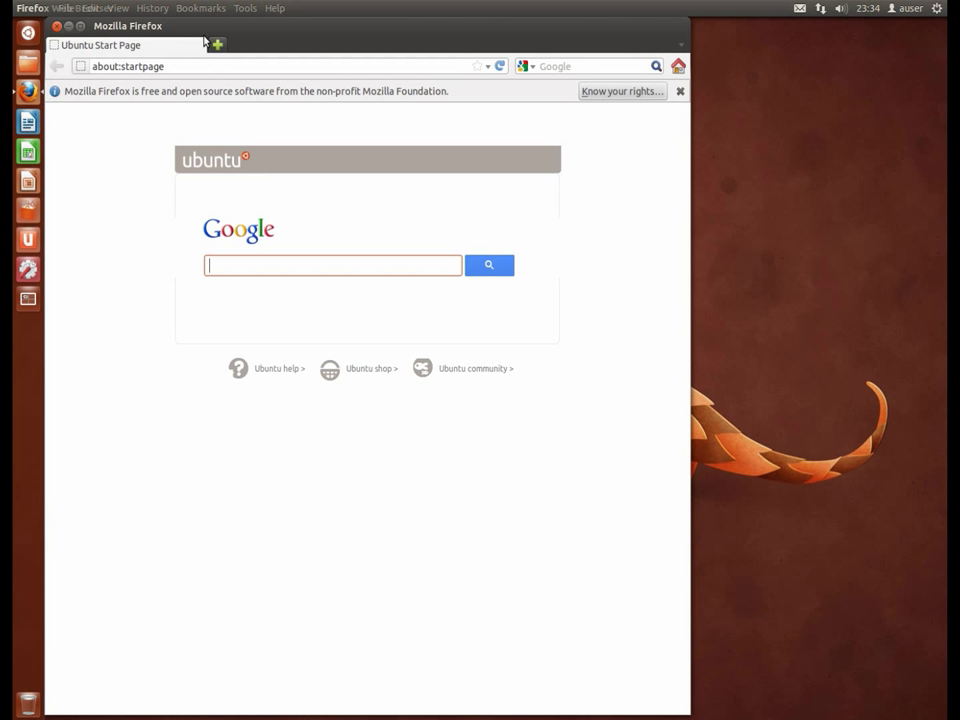
drag(207, 27, 341, 27)
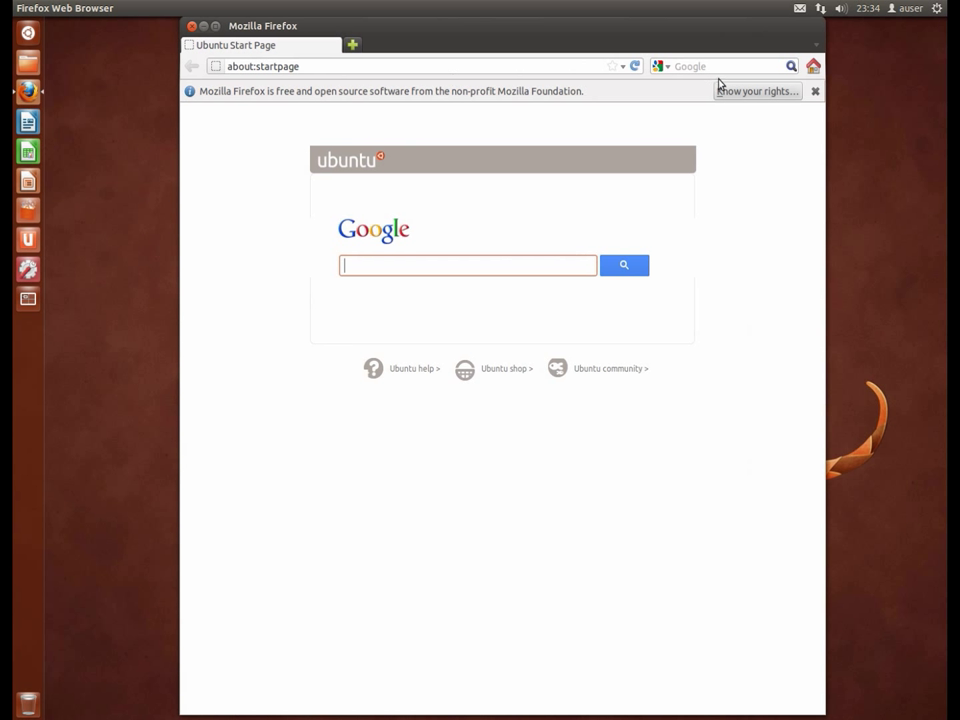
click(814, 91)
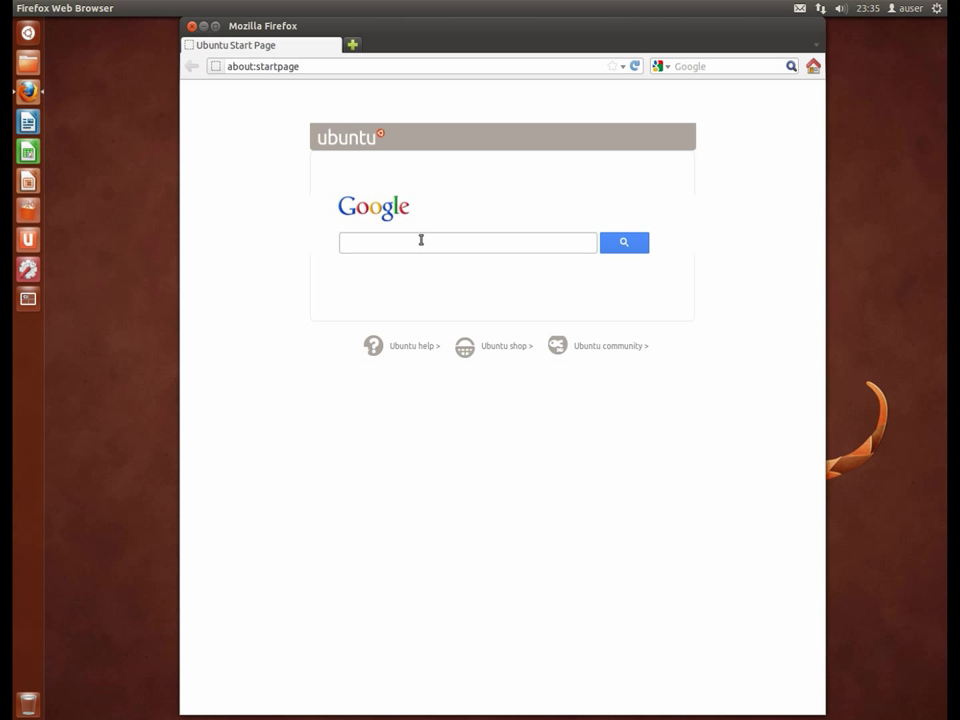
Close Firefox, open the Empathy chat client and dismiss its nearby-people account form without filling it in.
click(192, 27)
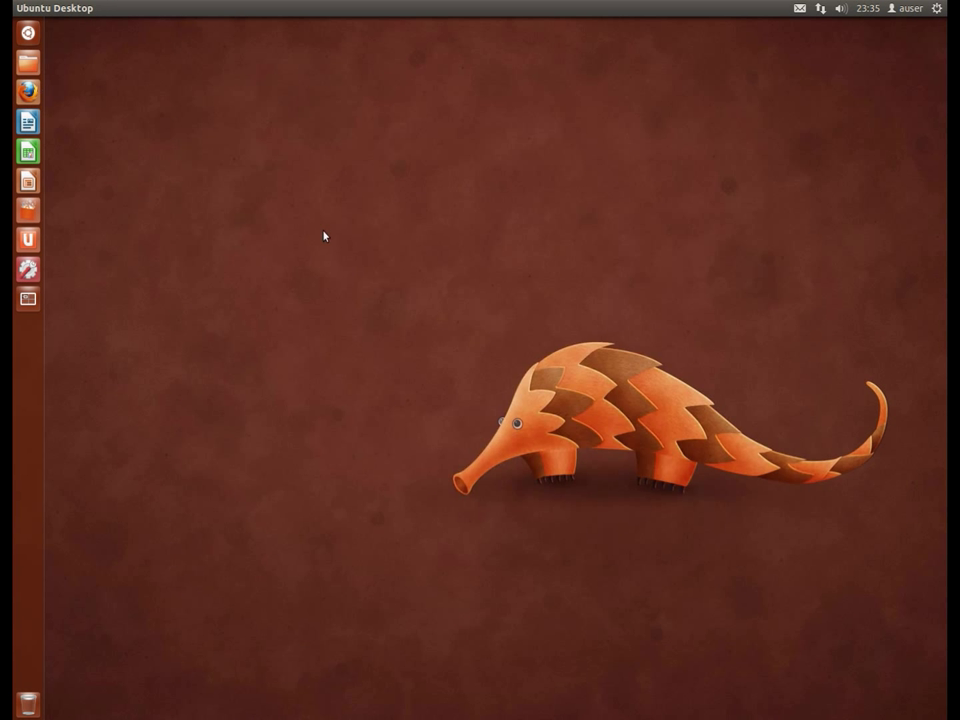
click(802, 12)
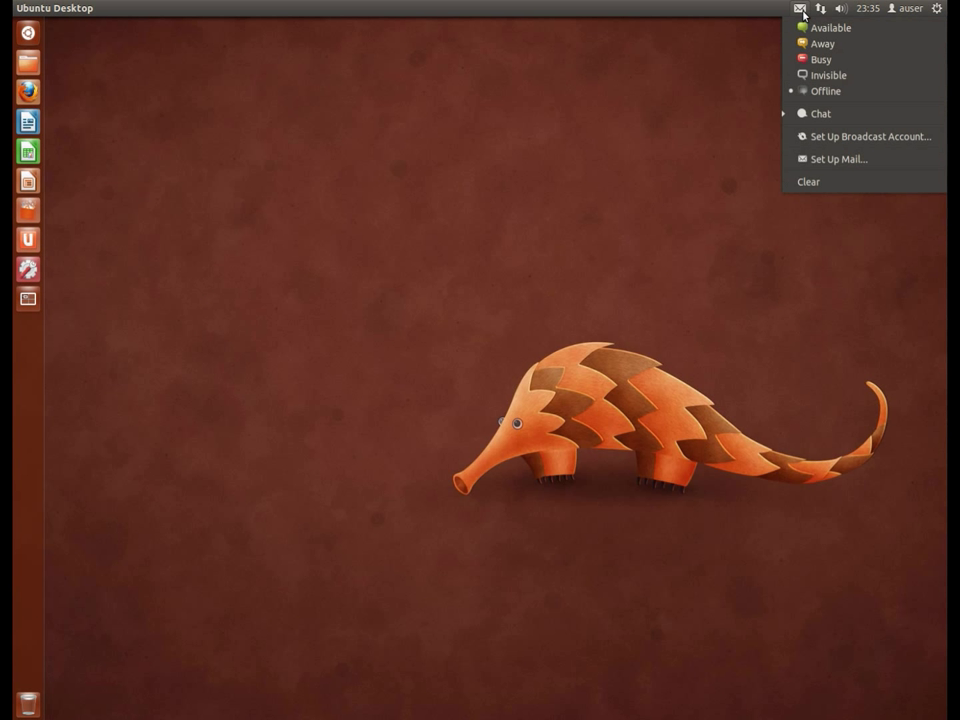
click(814, 115)
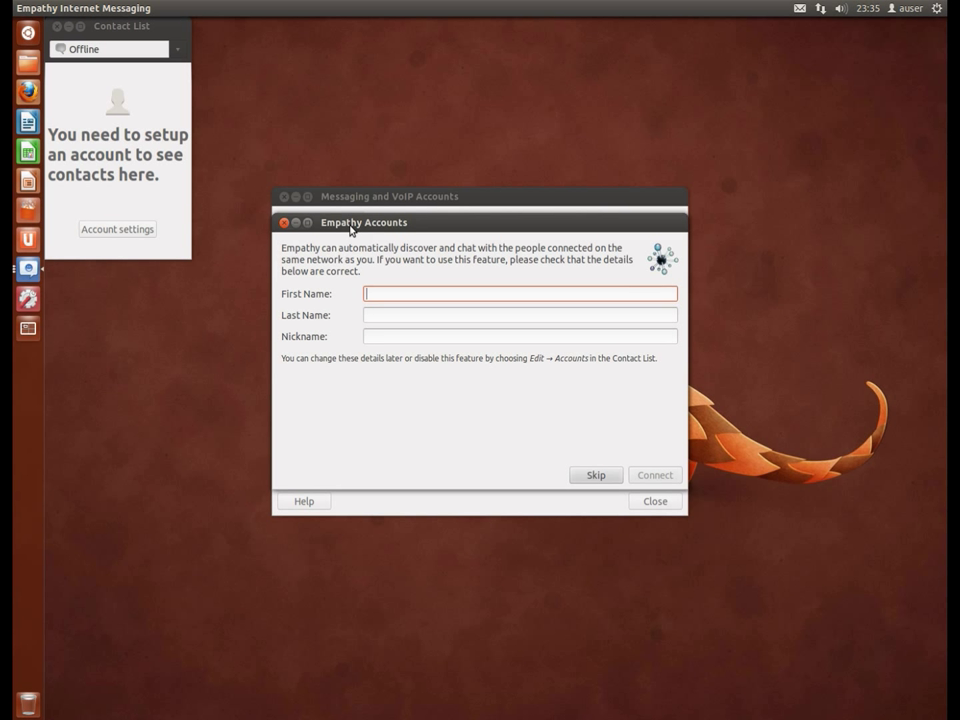
click(284, 223)
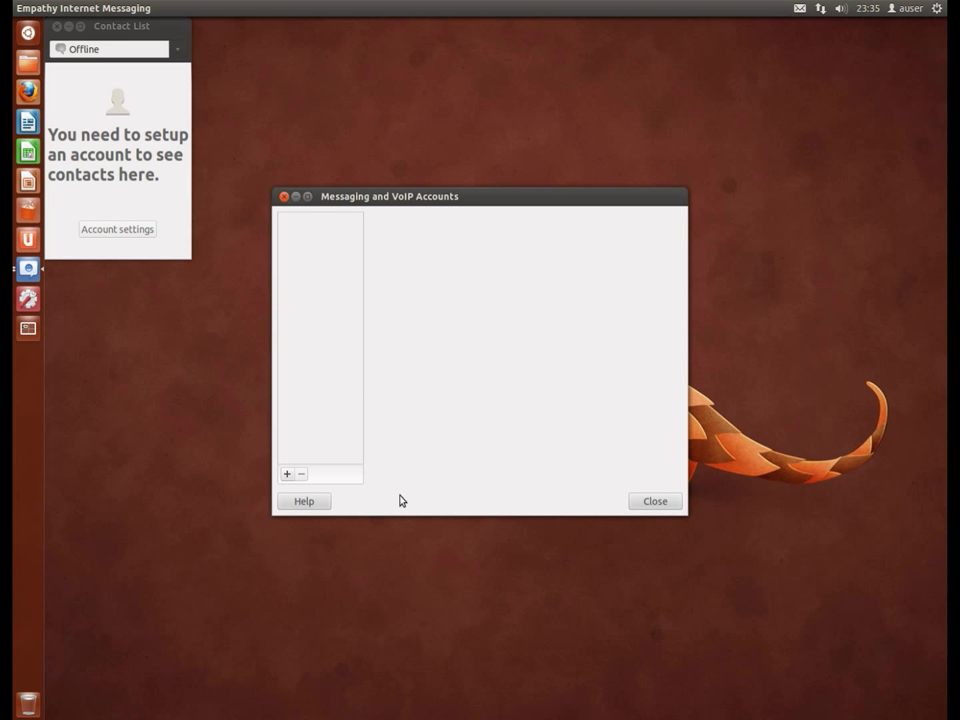
Examine the chat account types available for a new Empathy account, then close all Empathy windows without adding one.
click(288, 474)
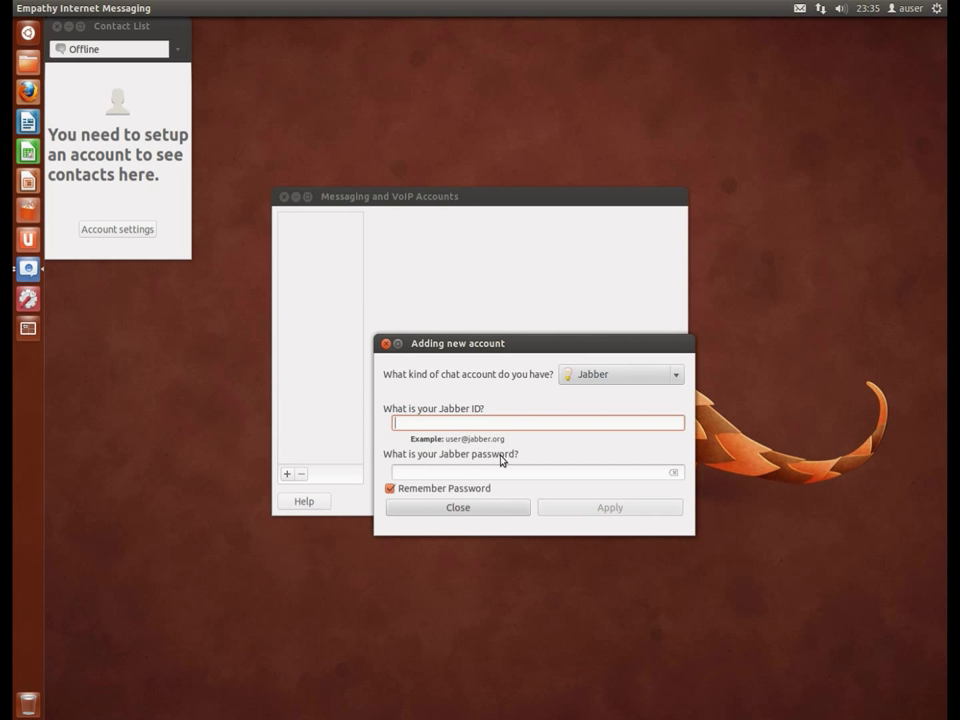
click(594, 378)
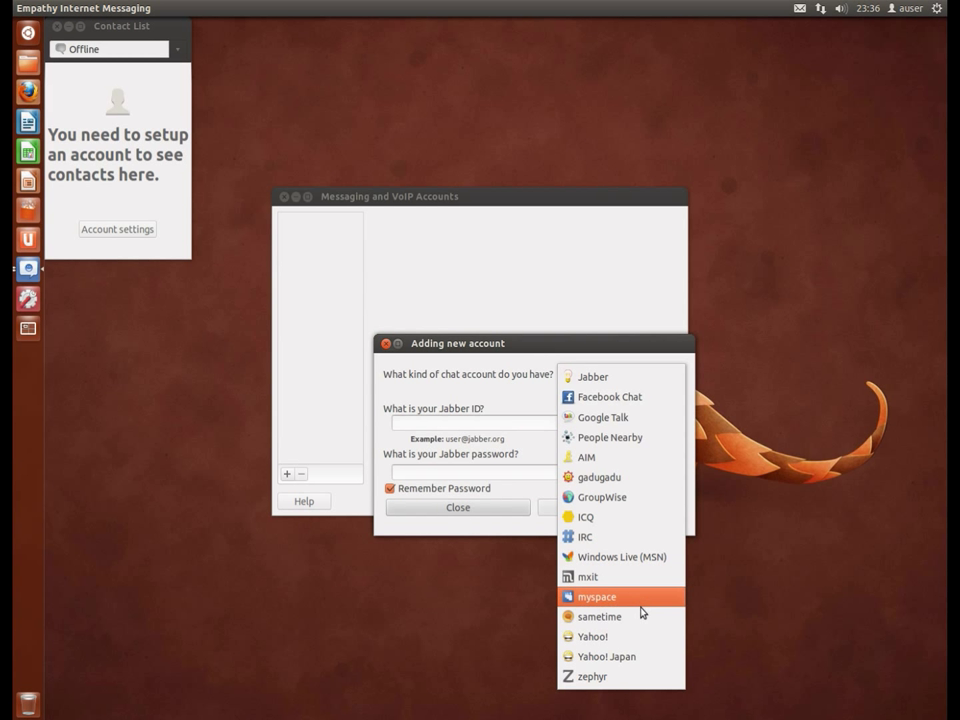
click(450, 658)
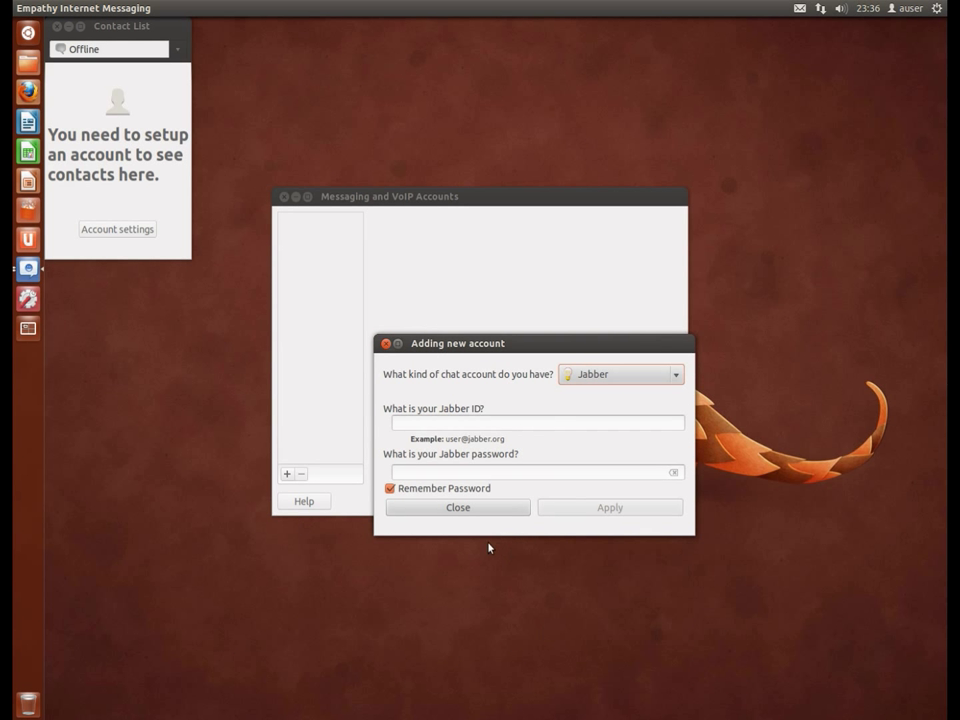
click(480, 512)
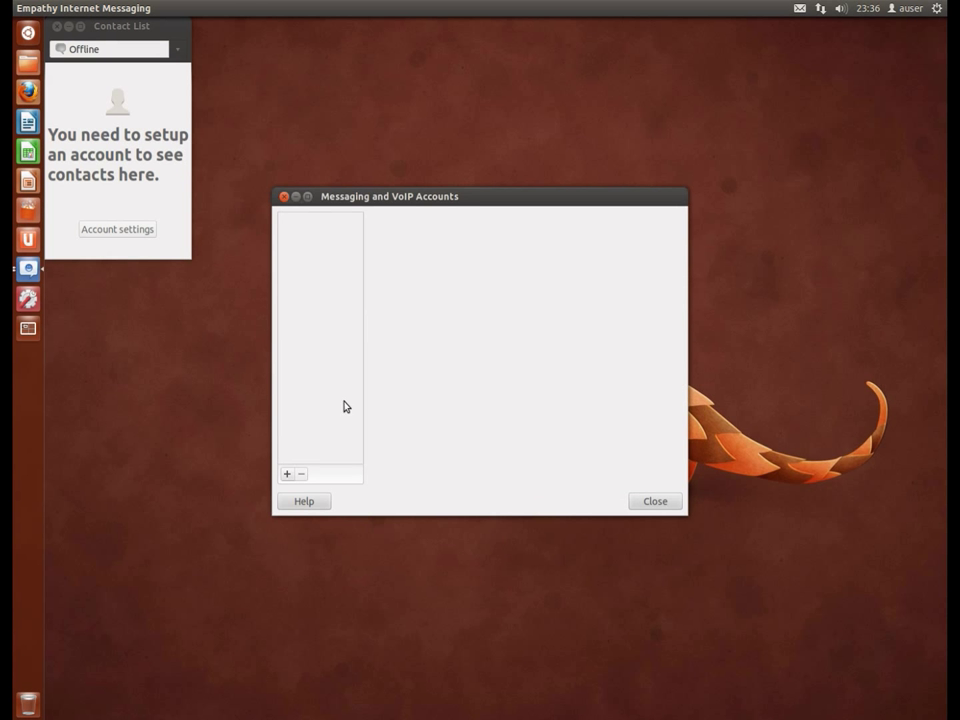
click(282, 197)
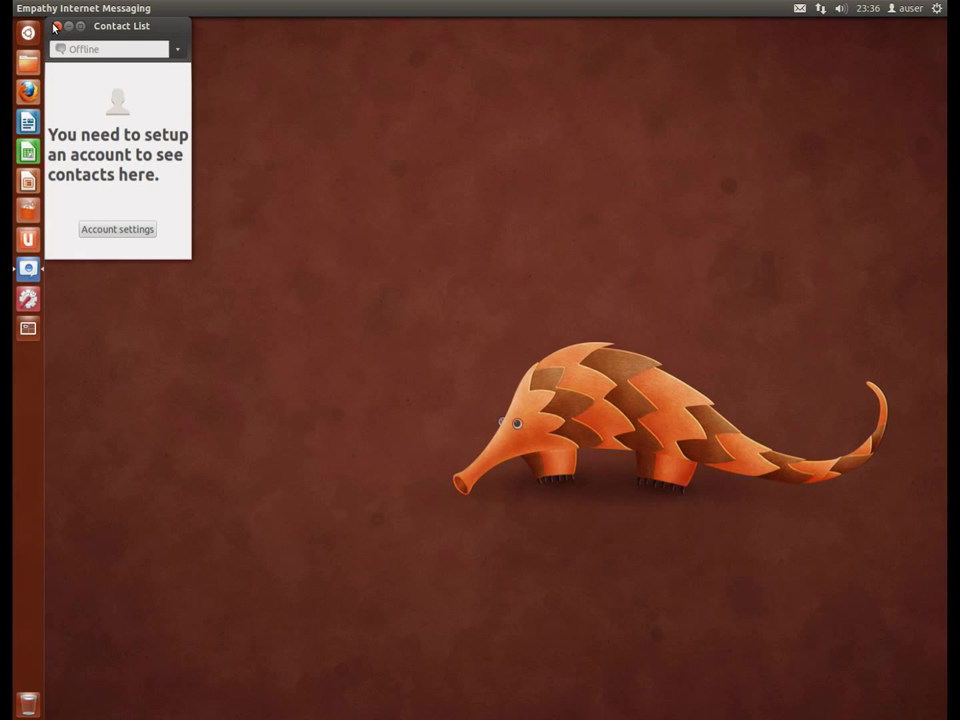
click(56, 26)
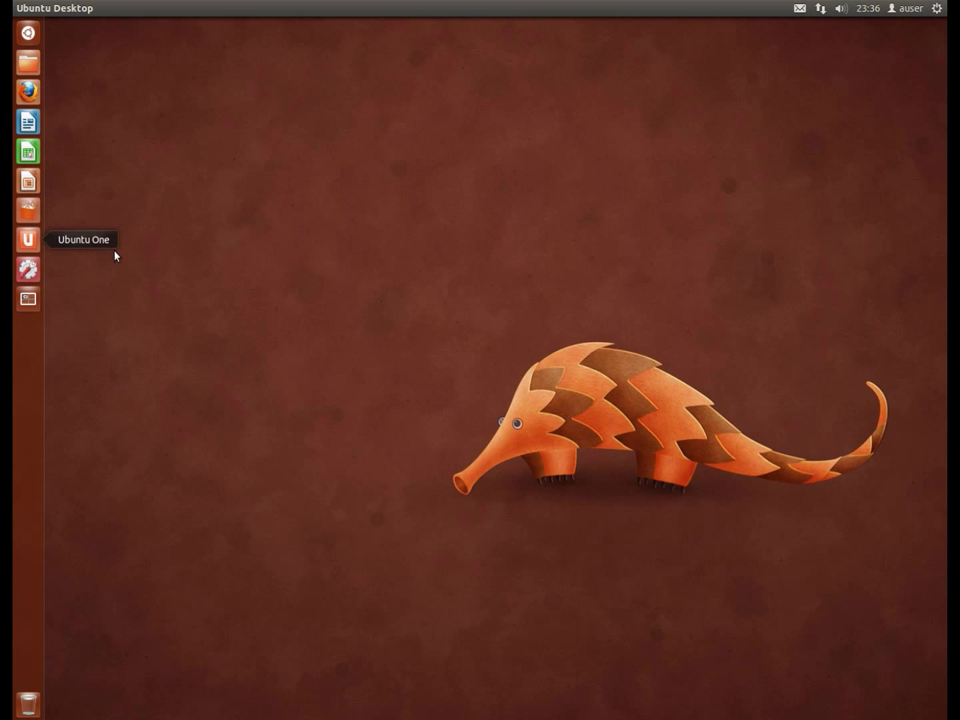
Open Ubuntu Software Centre, search all software for "Humble" and clear the search.
click(31, 212)
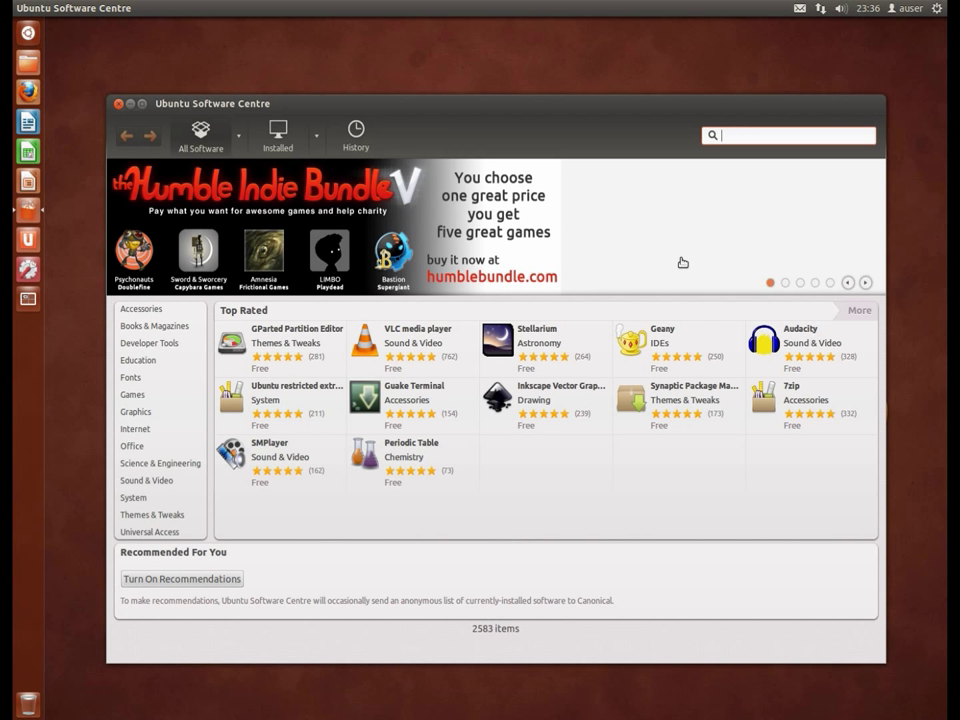
click(272, 168)
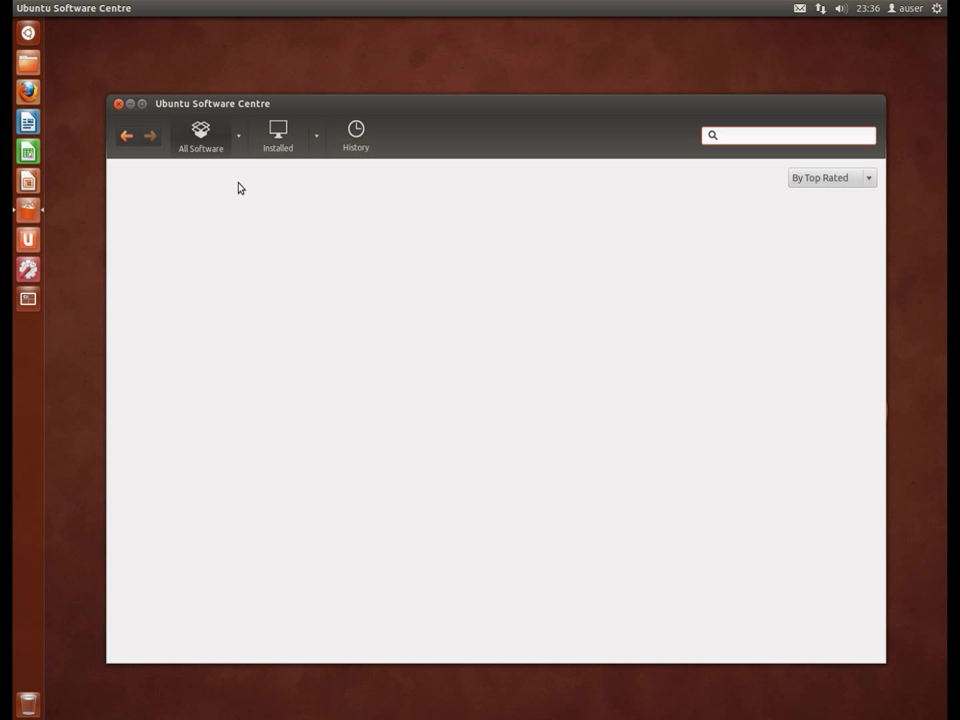
click(208, 149)
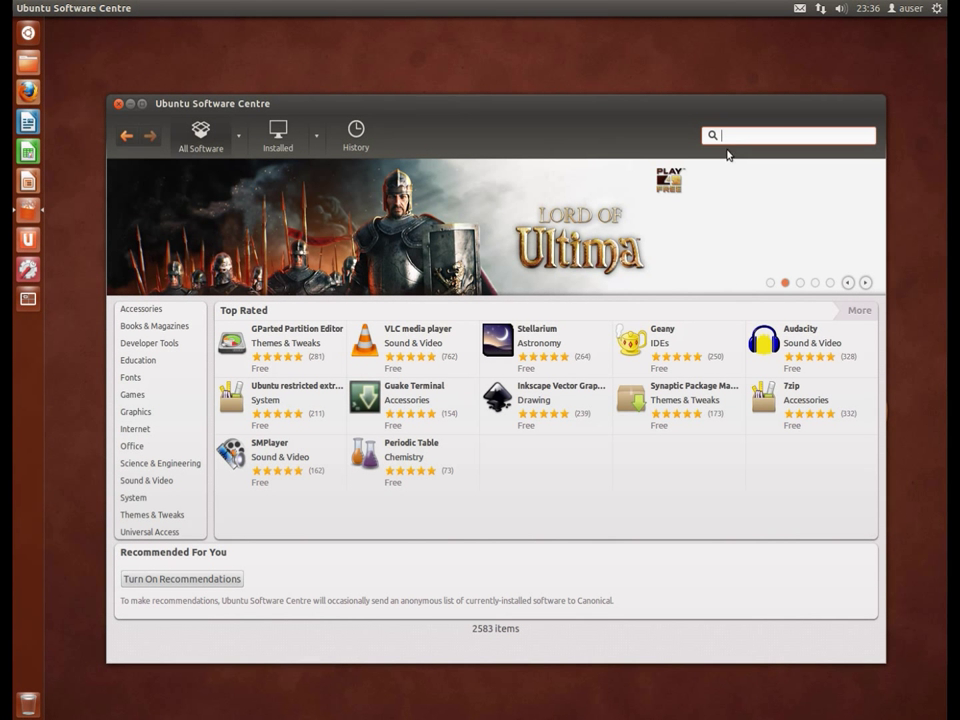
text(Humble)
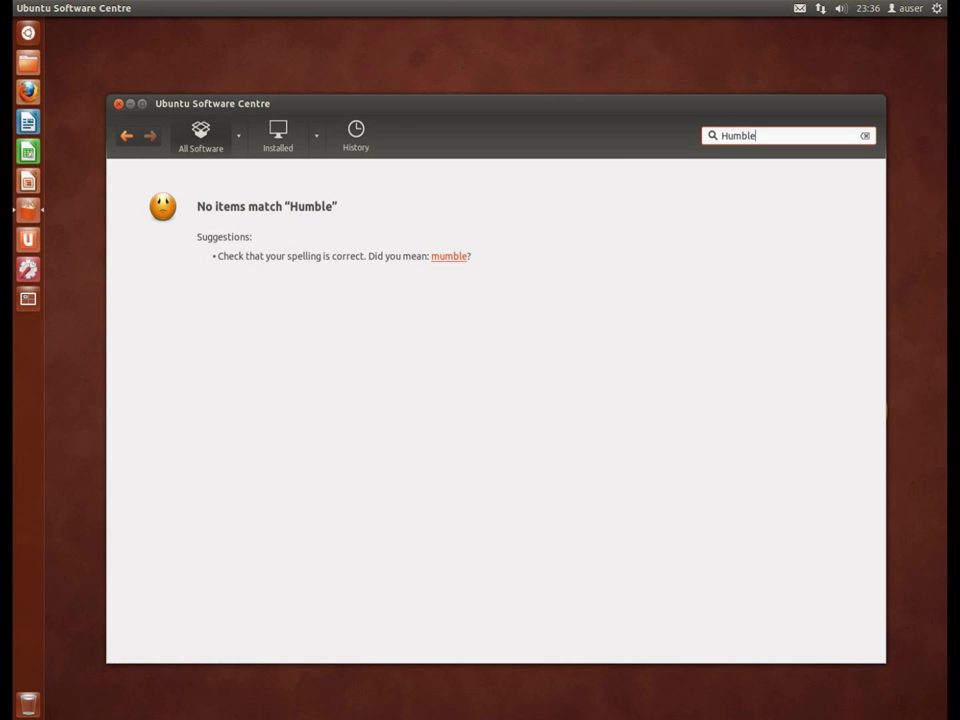
key(BackSpace)
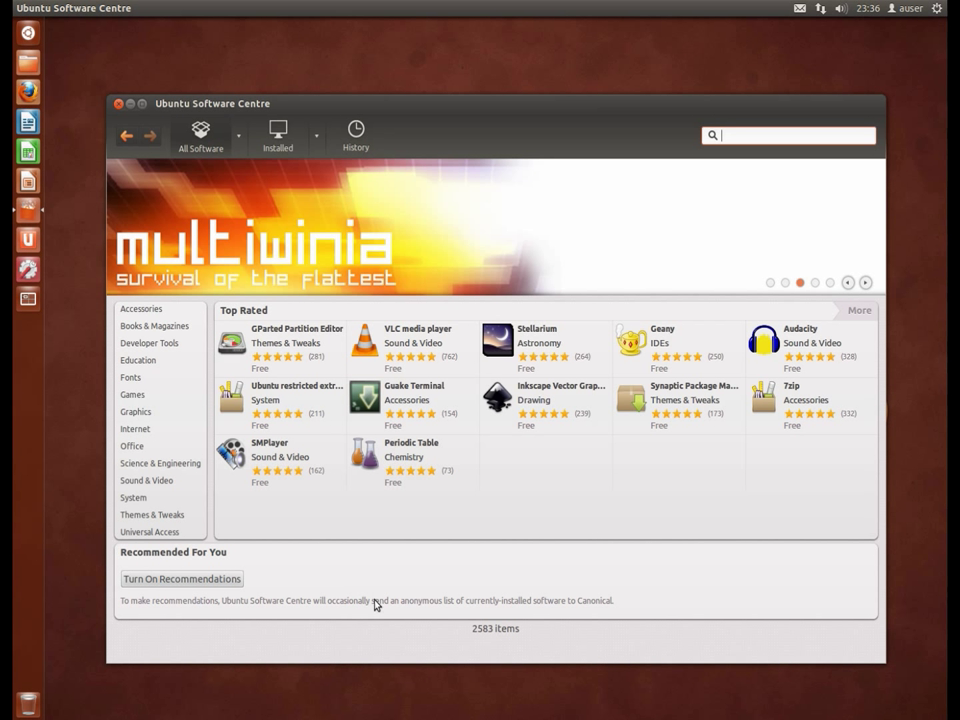
Try to turn on software recommendations, then cancel creating an Ubuntu Software Center account.
drag(542, 104, 550, 41)
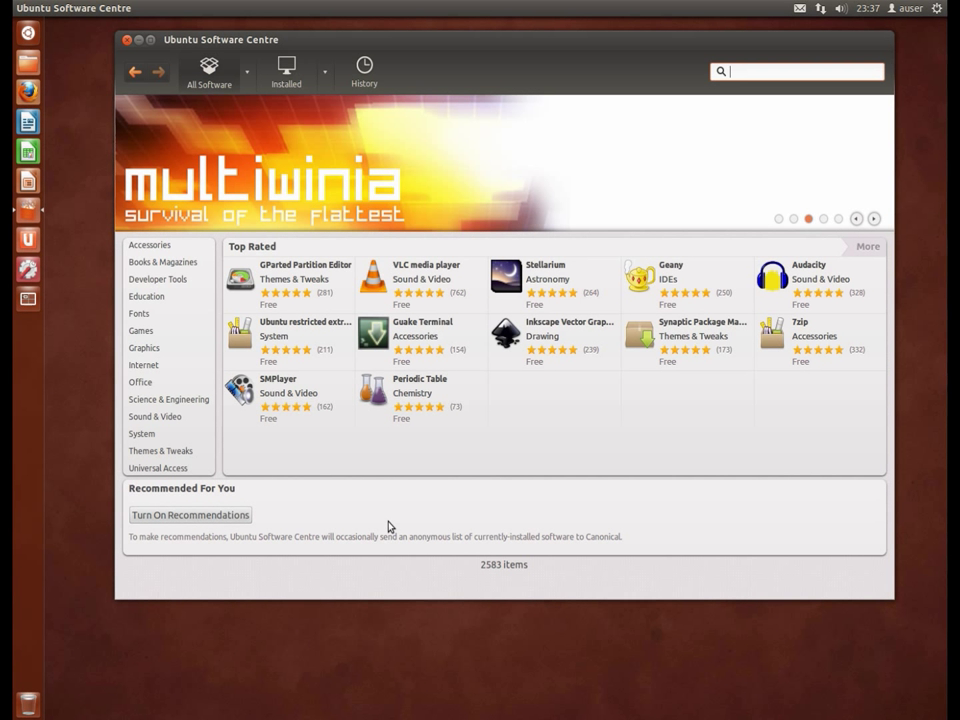
click(224, 526)
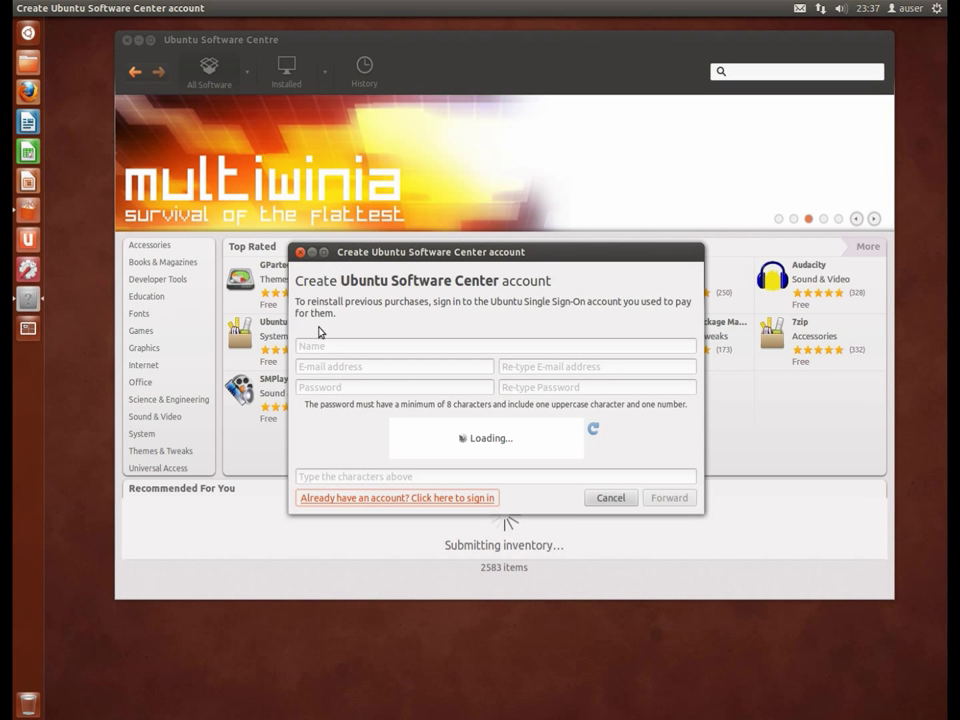
click(609, 498)
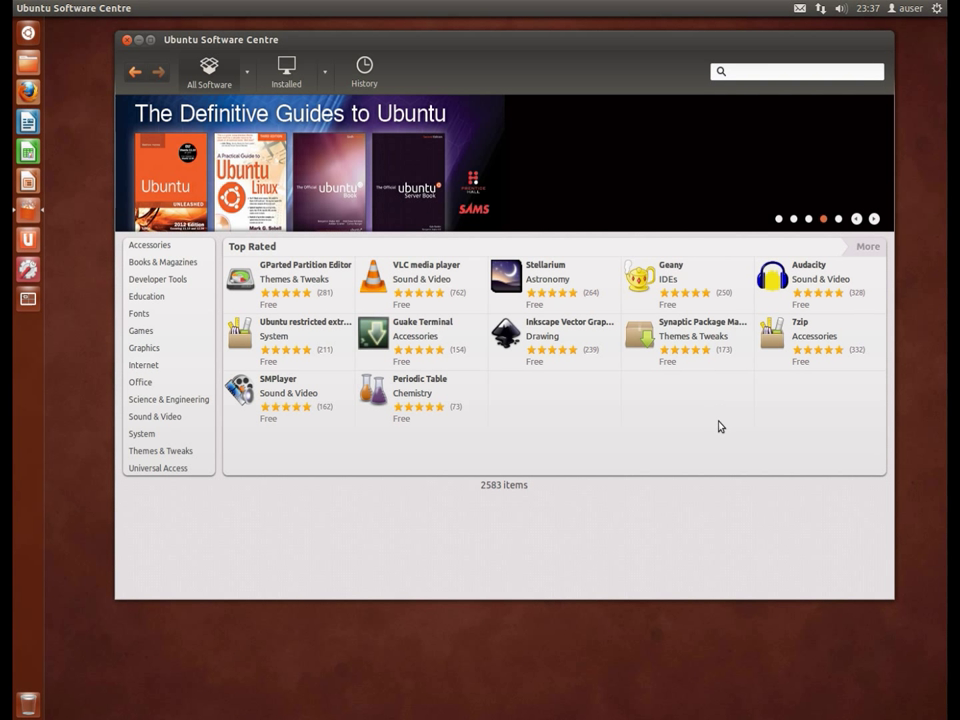
Install VLC media player from the top-rated software and authenticate with the account password.
click(378, 285)
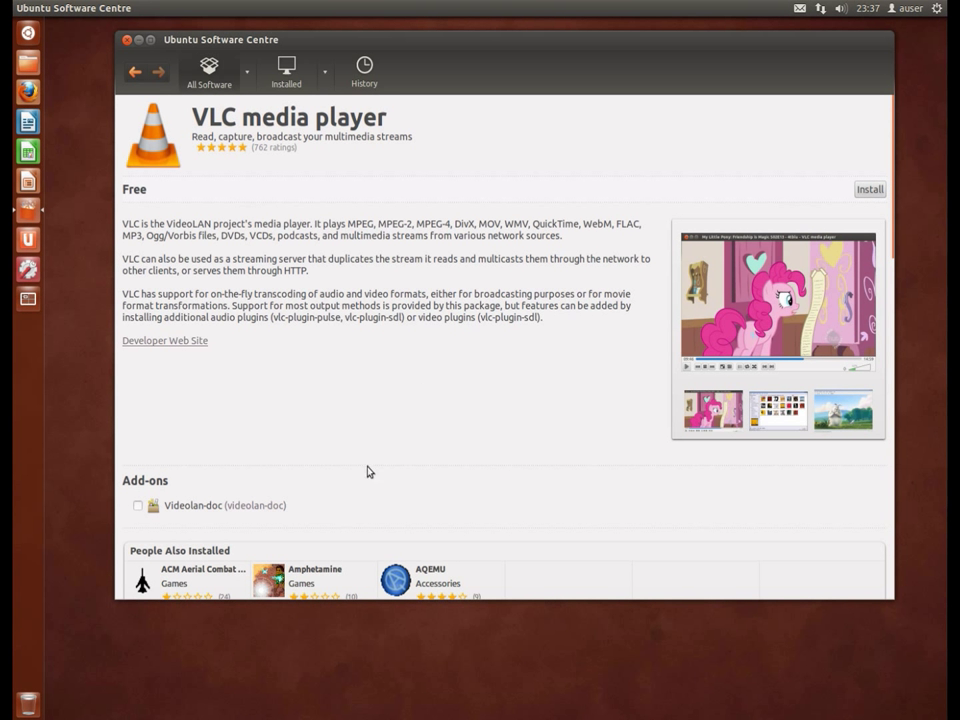
scroll(509, 392, down, 1)
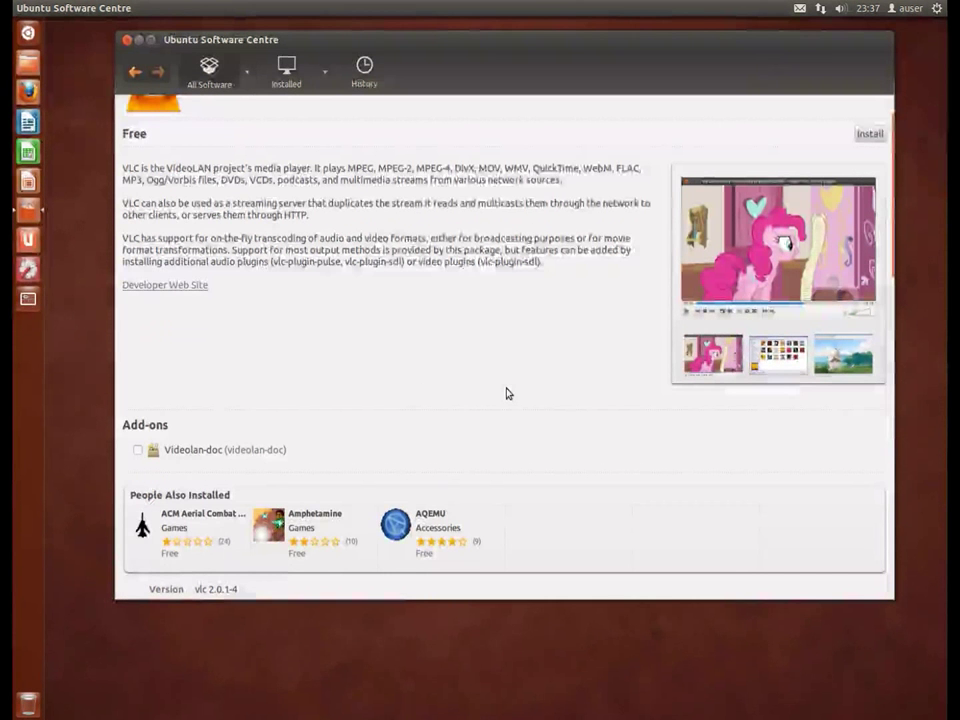
scroll(512, 393, up, 1)
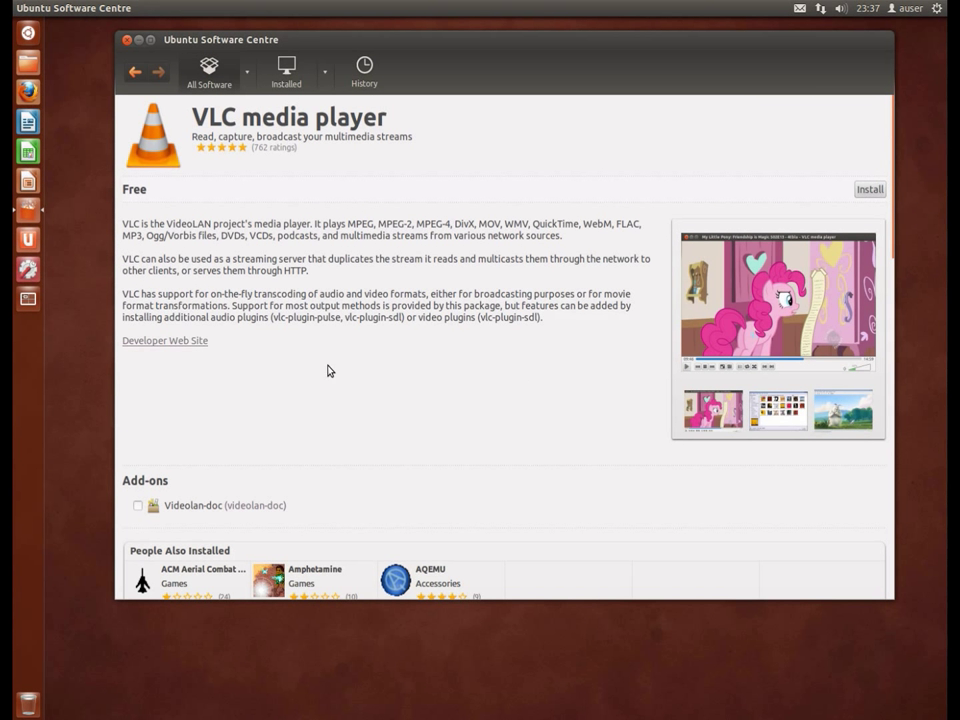
click(869, 190)
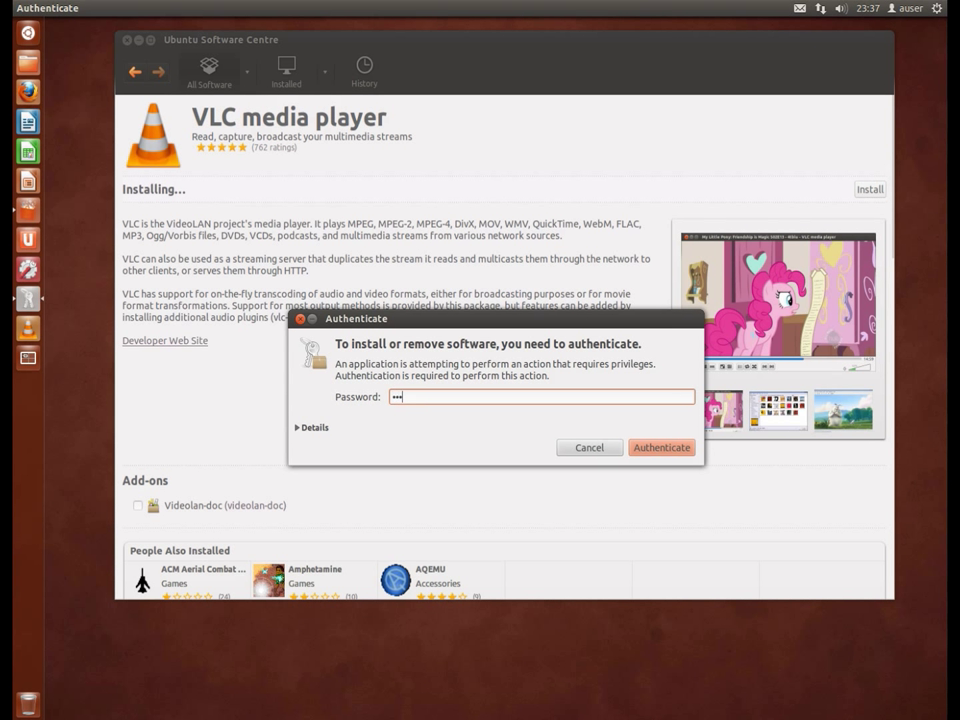
click(634, 448)
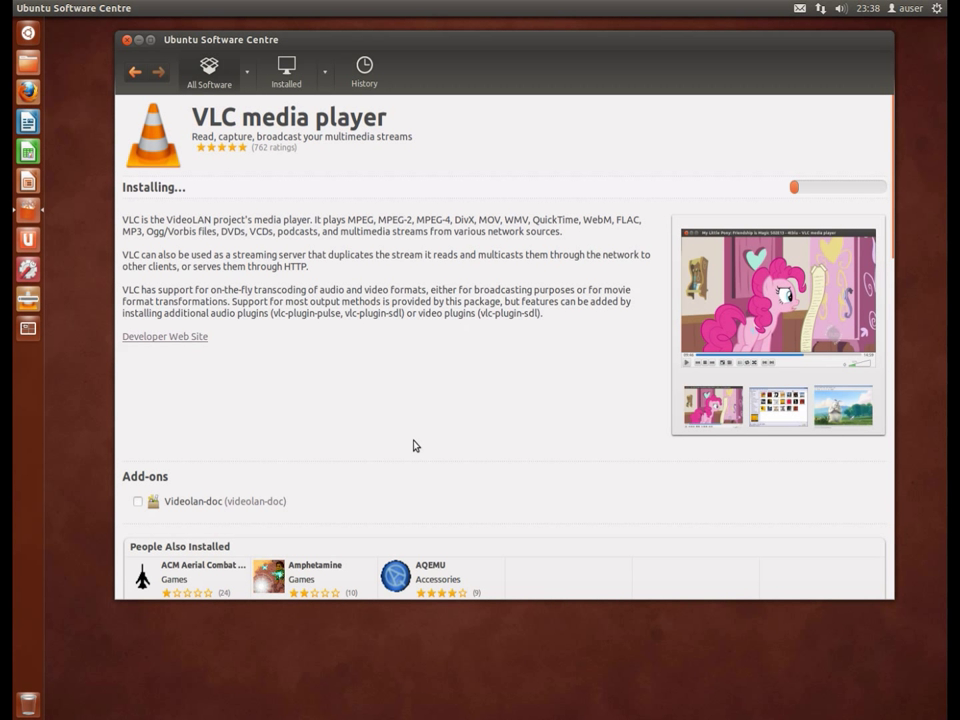
Check the progress of the VLC media player installation, then return to the full software overview.
drag(362, 41, 351, 54)
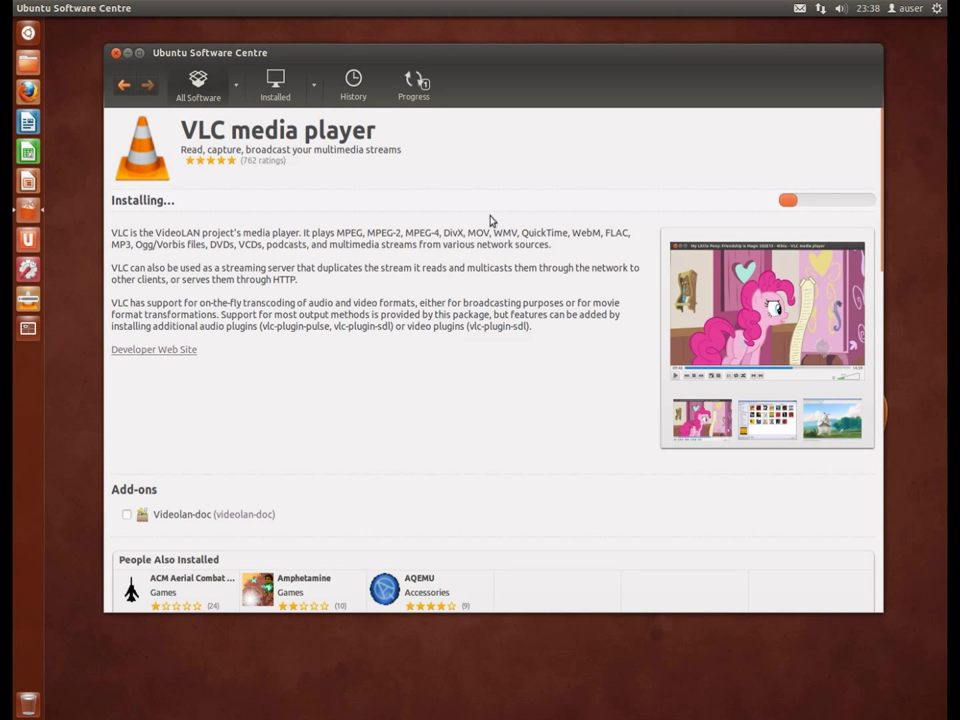
click(410, 92)
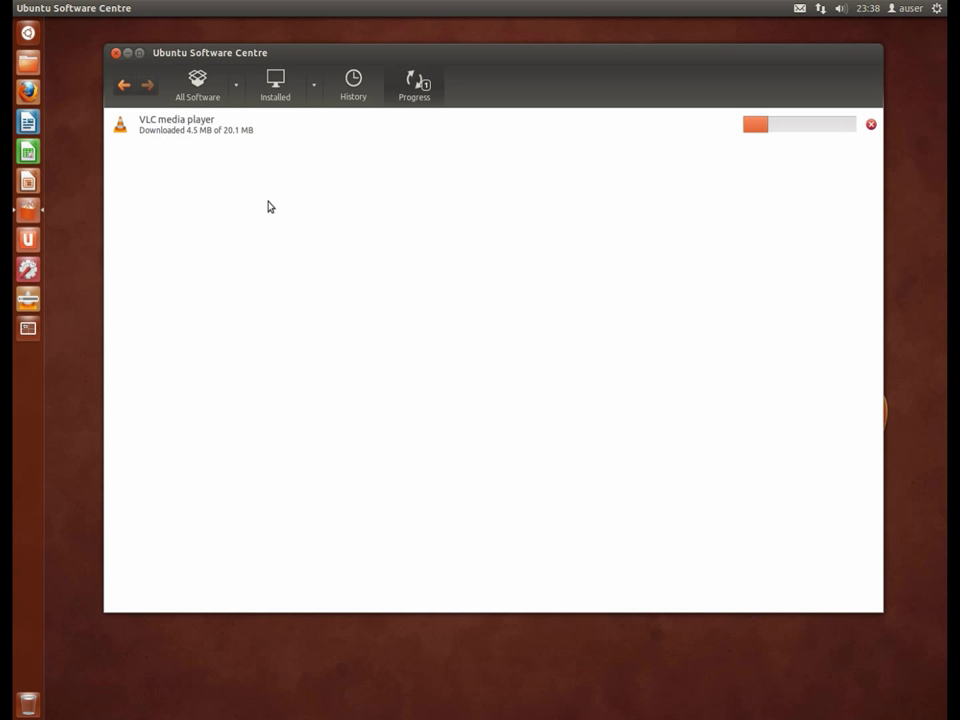
click(210, 90)
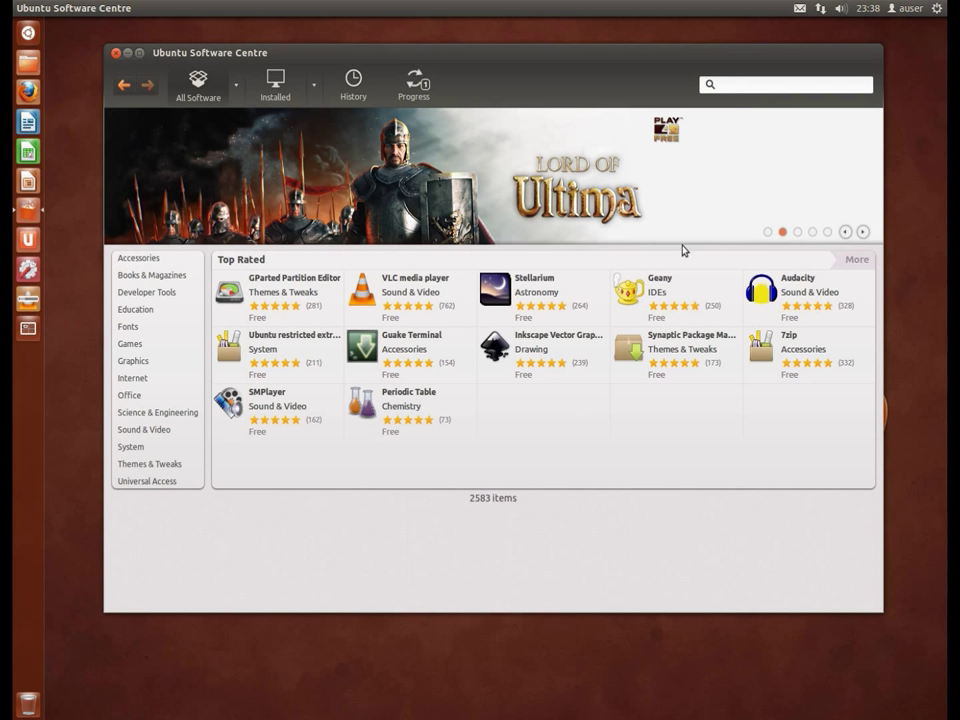
Search all software for "restricted" and open the detailed information on Ubuntu restricted extras.
click(744, 87)
text(r)
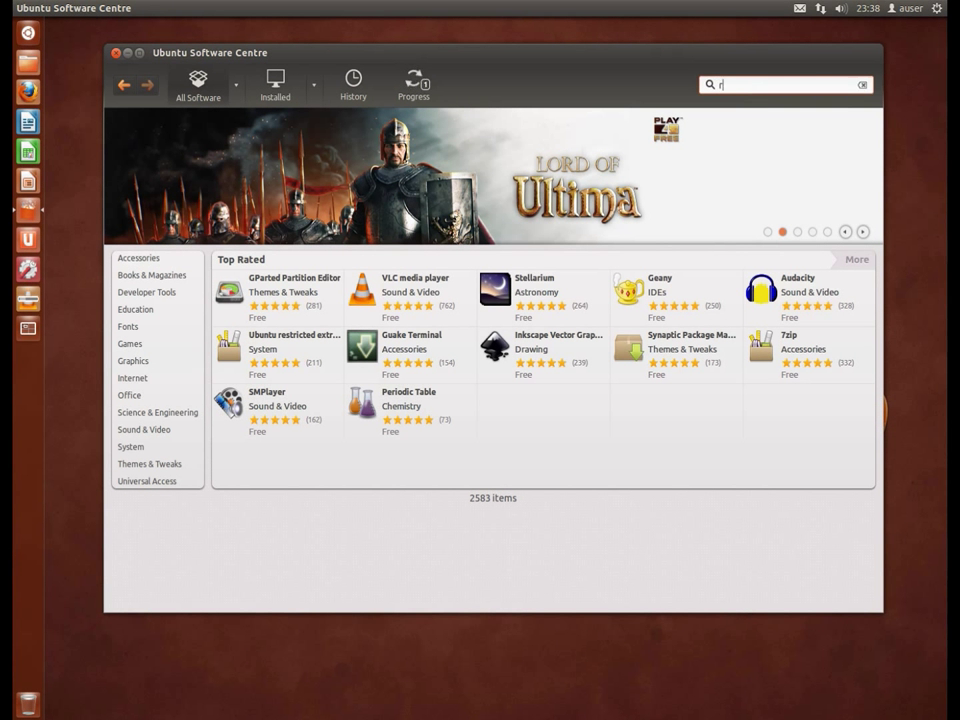
text(estricted)
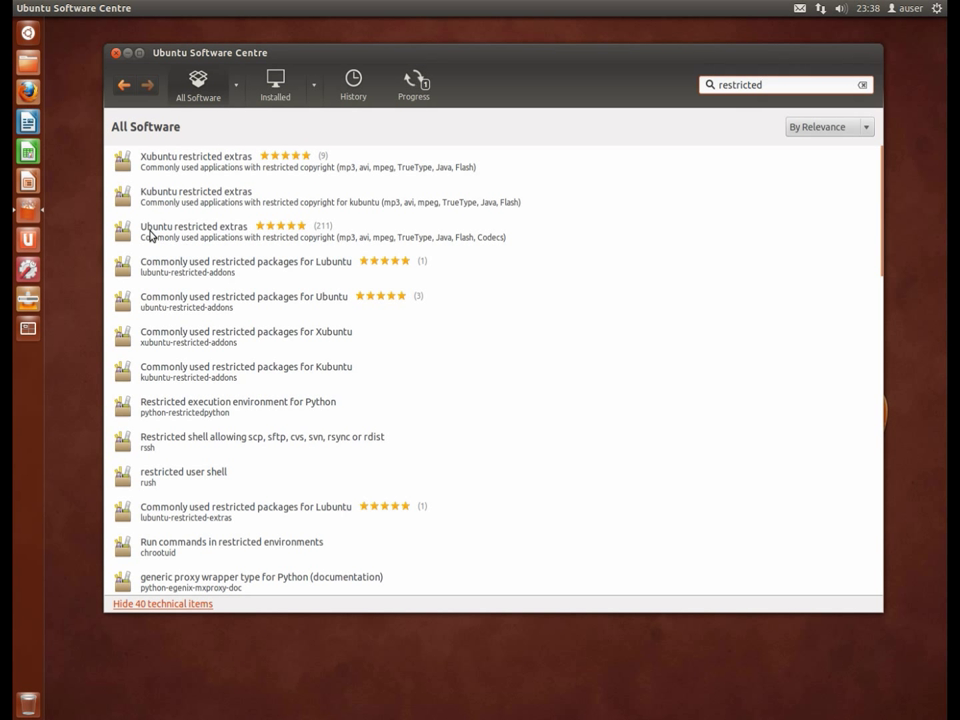
click(205, 232)
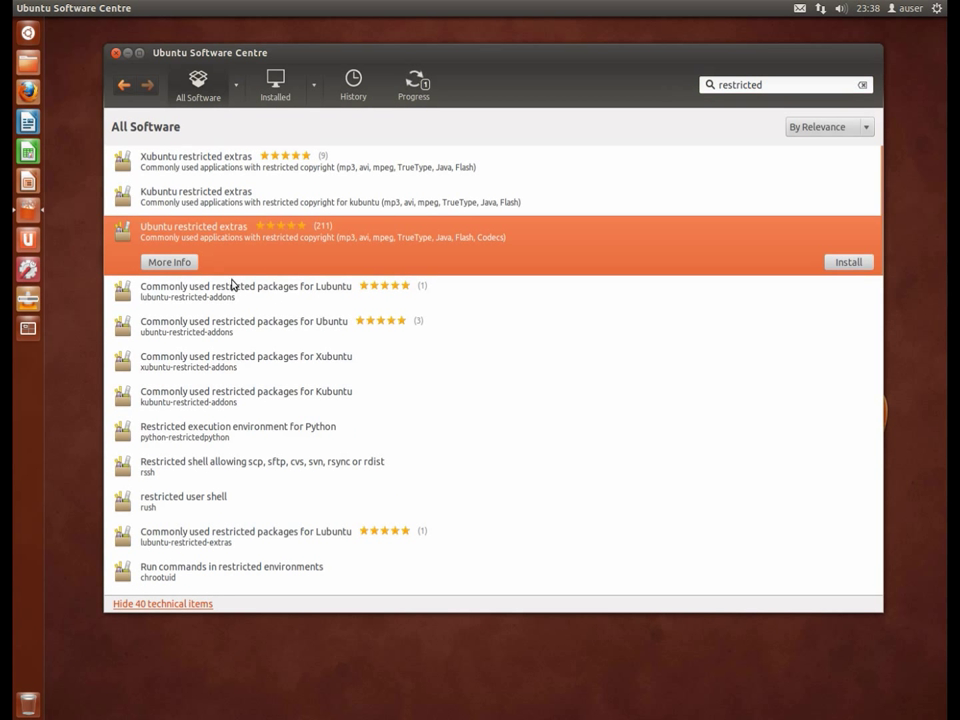
click(176, 264)
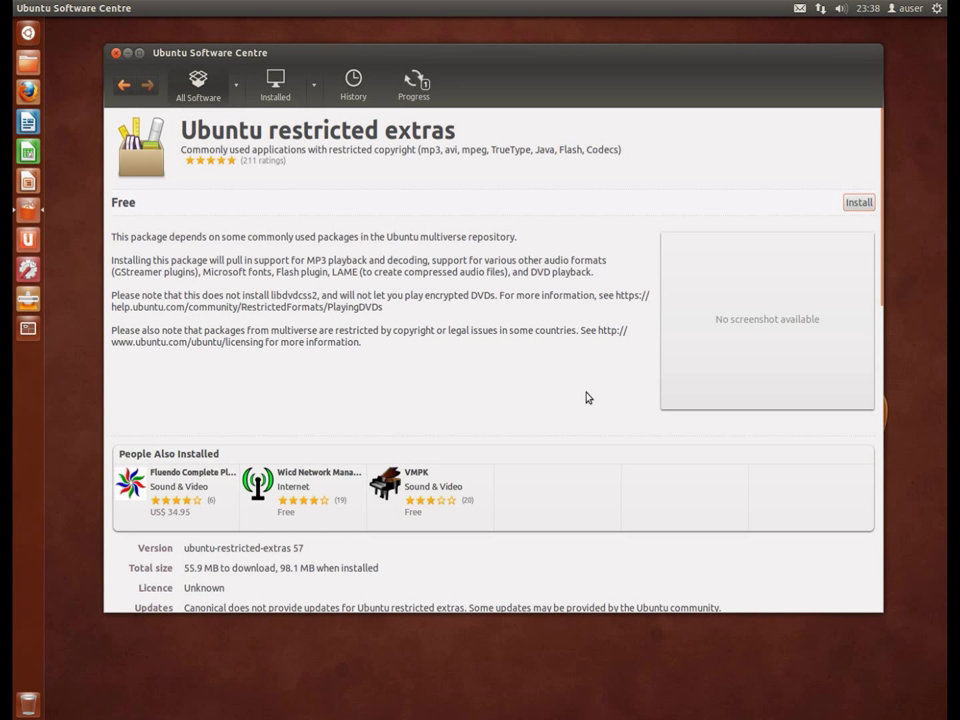
Read through the package details and user reviews of Ubuntu restricted extras, then return to its description.
scroll(587, 397, down, 3)
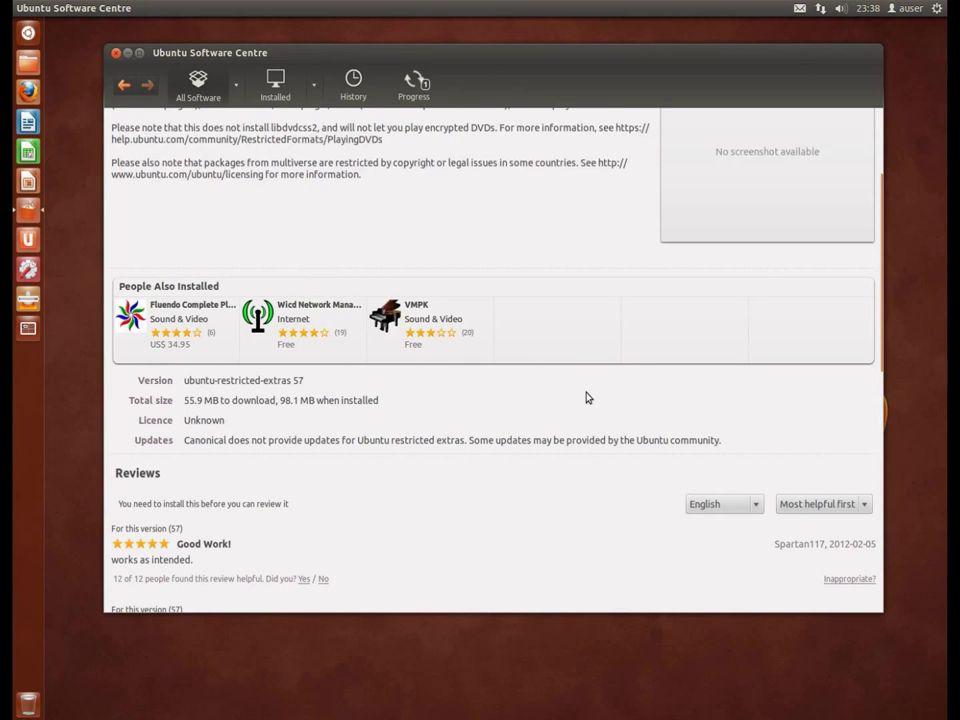
scroll(587, 397, down, 4)
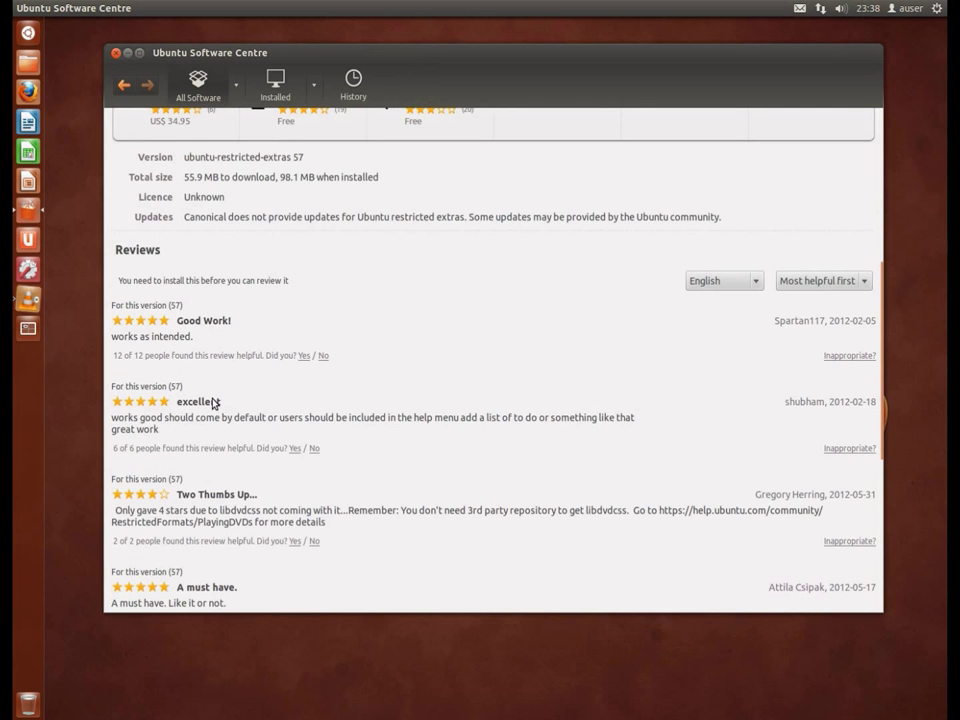
scroll(213, 403, down, 7)
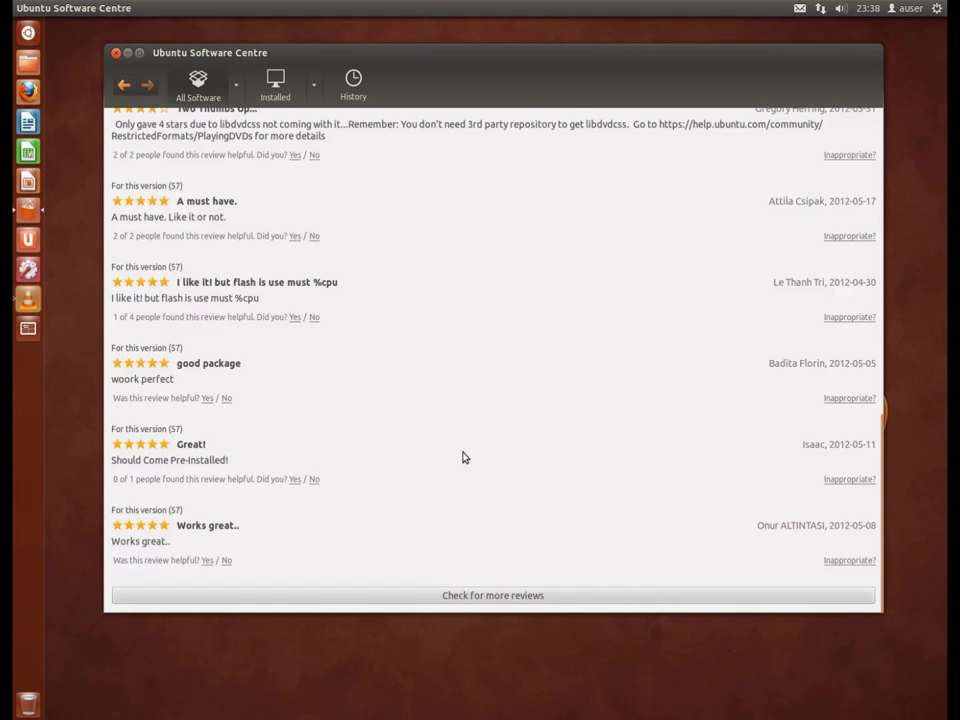
scroll(463, 457, up, 12)
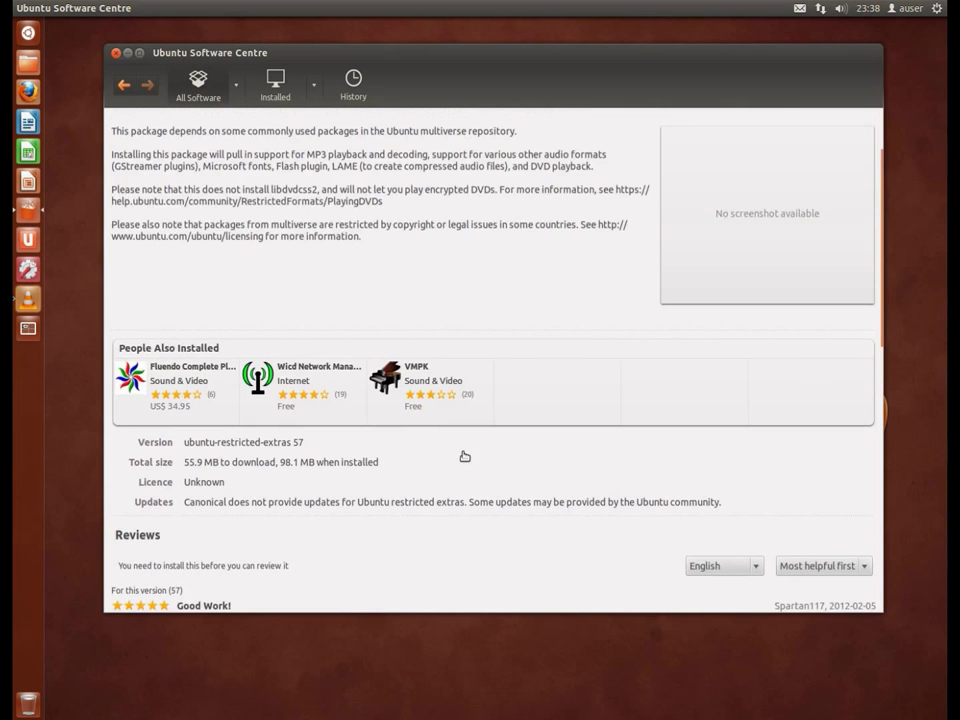
scroll(463, 457, up, 3)
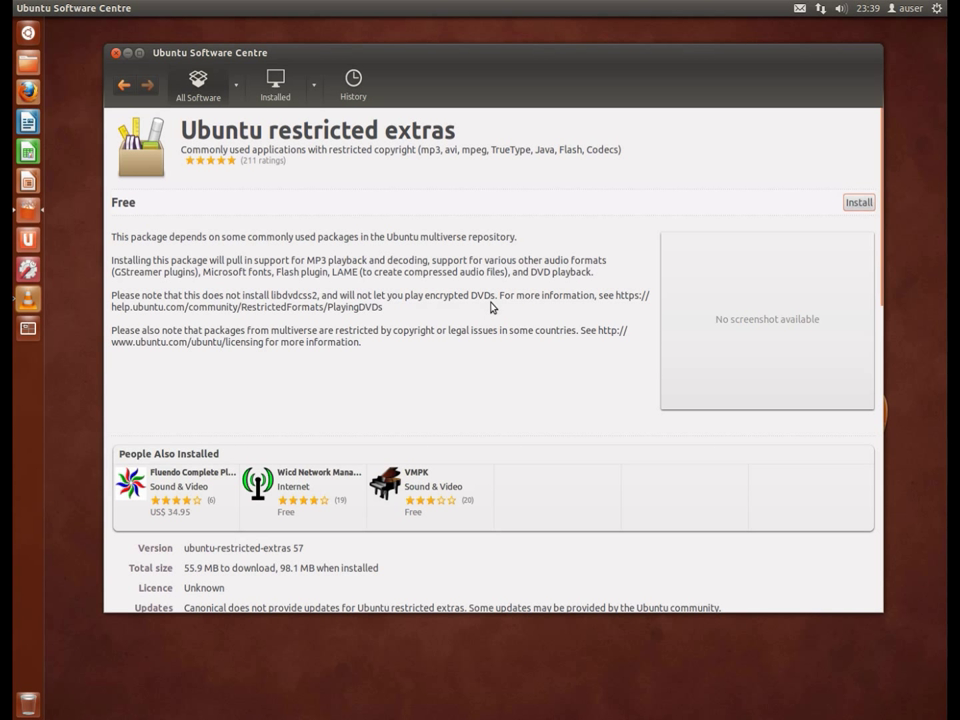
Return to the "restricted" search results, look through the listed packages, and go back to the full software overview.
click(122, 87)
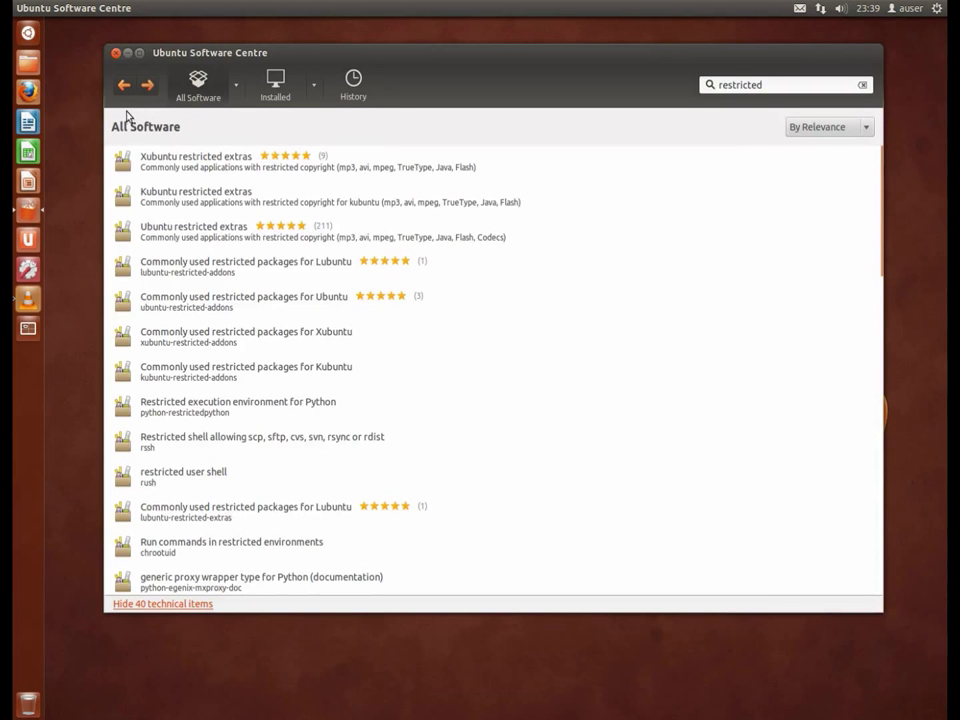
scroll(609, 318, down, 3)
scroll(610, 319, down, 10)
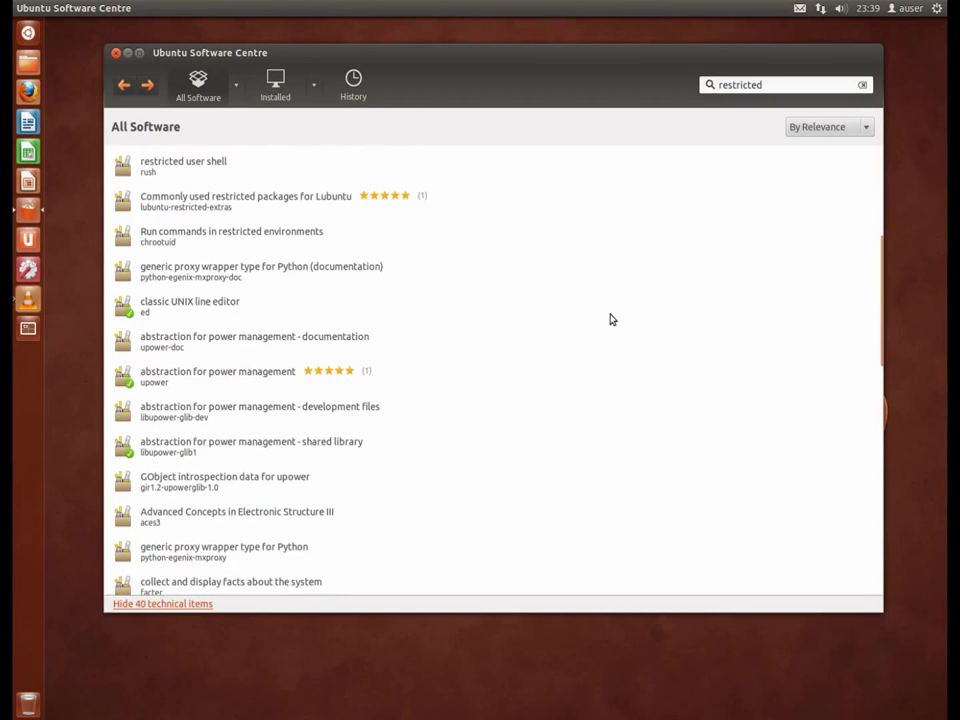
scroll(610, 319, up, 5)
scroll(540, 285, up, 10)
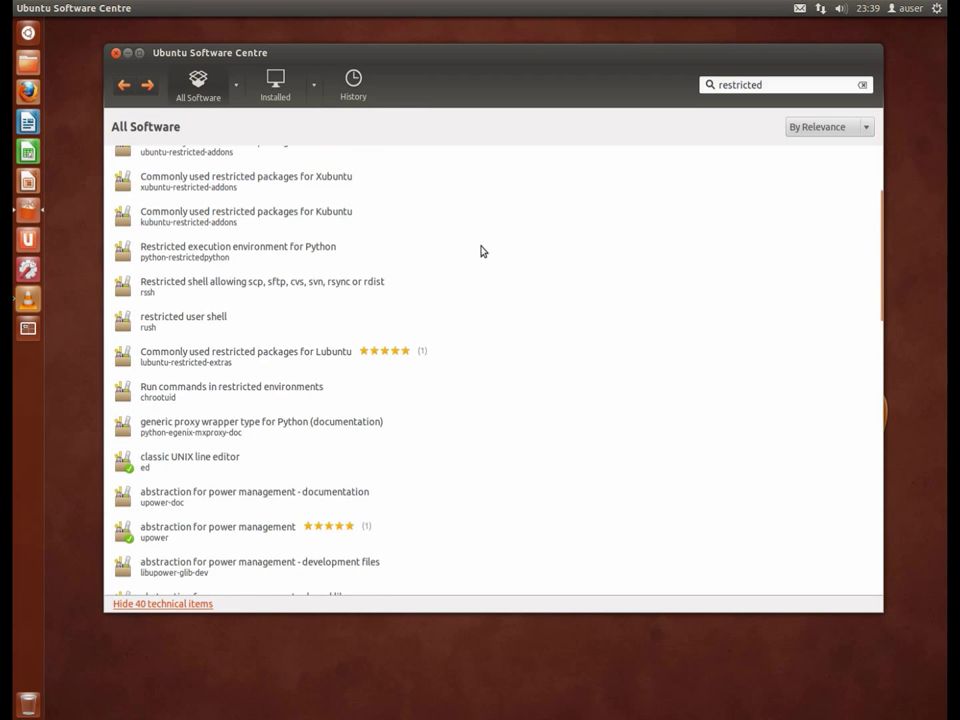
click(185, 98)
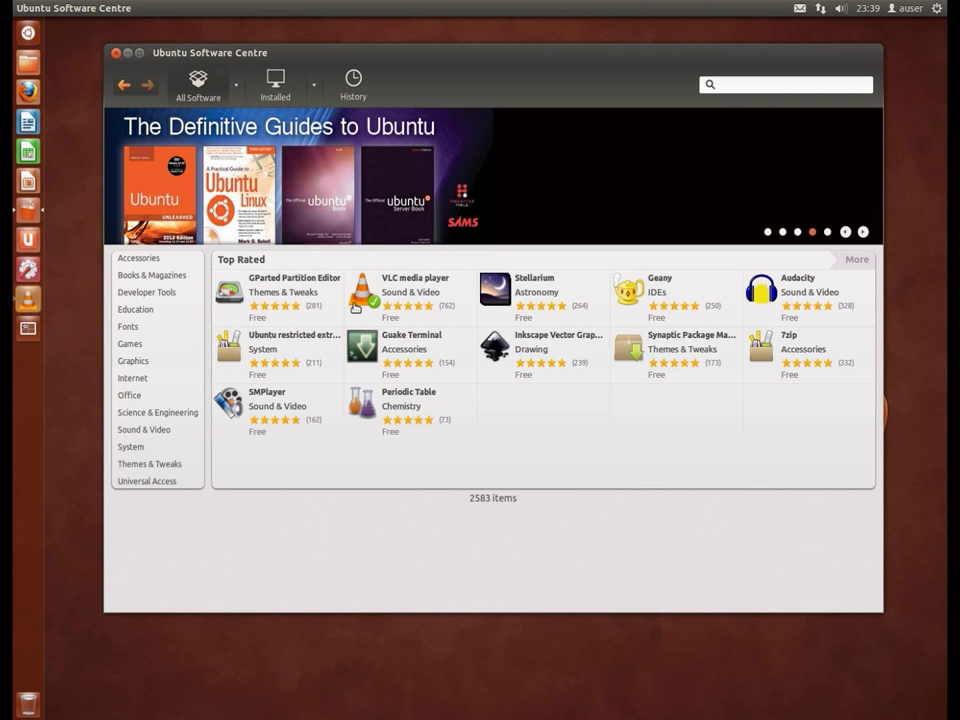
Open Inkscape Vector Graphics Editor from the top-rated Graphics applications, review its description and add-ons, and return to the software overview.
click(135, 362)
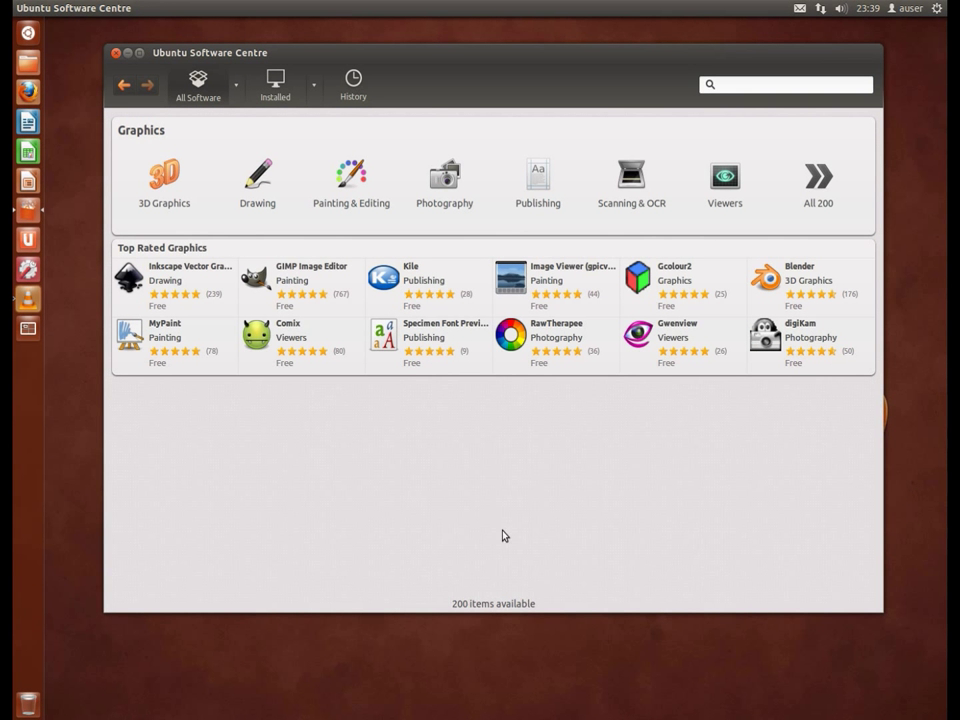
click(171, 289)
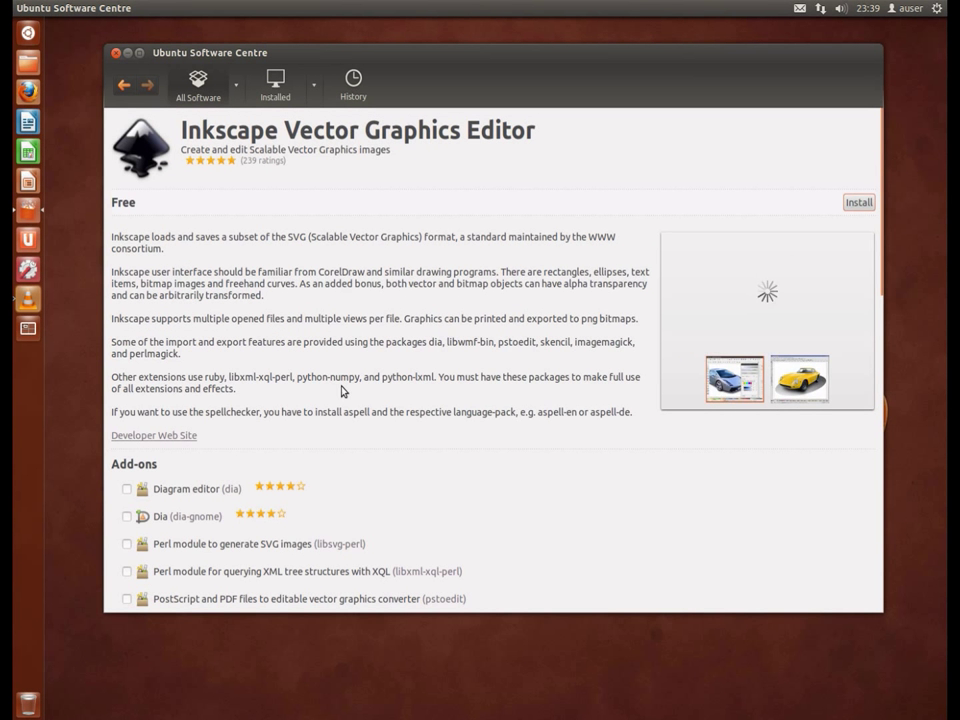
scroll(381, 413, down, 3)
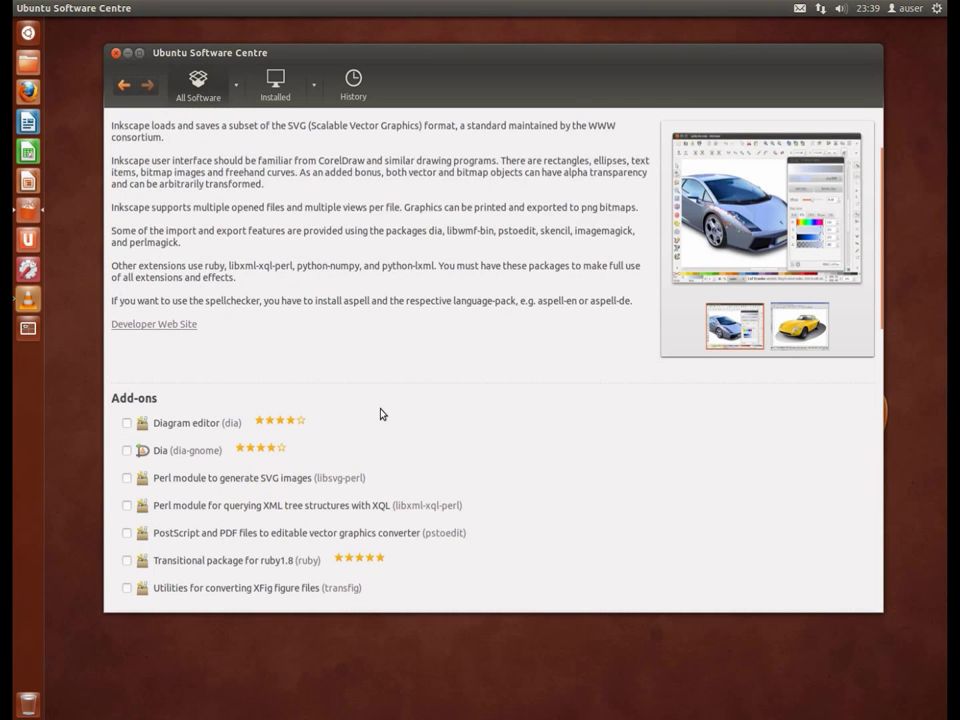
scroll(381, 413, down, 1)
scroll(381, 413, up, 4)
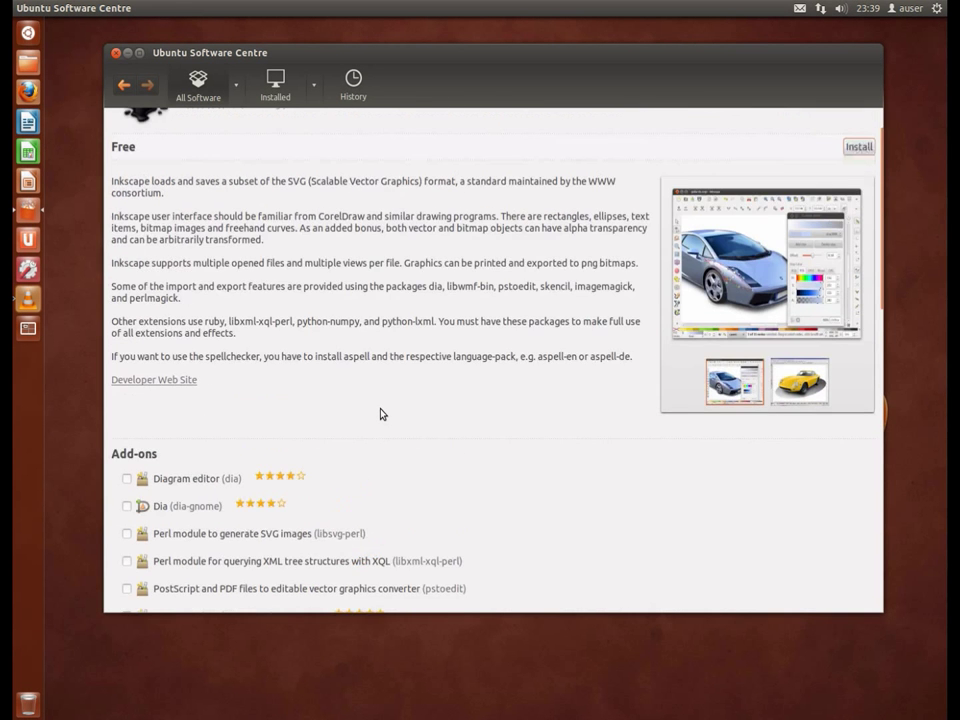
click(190, 90)
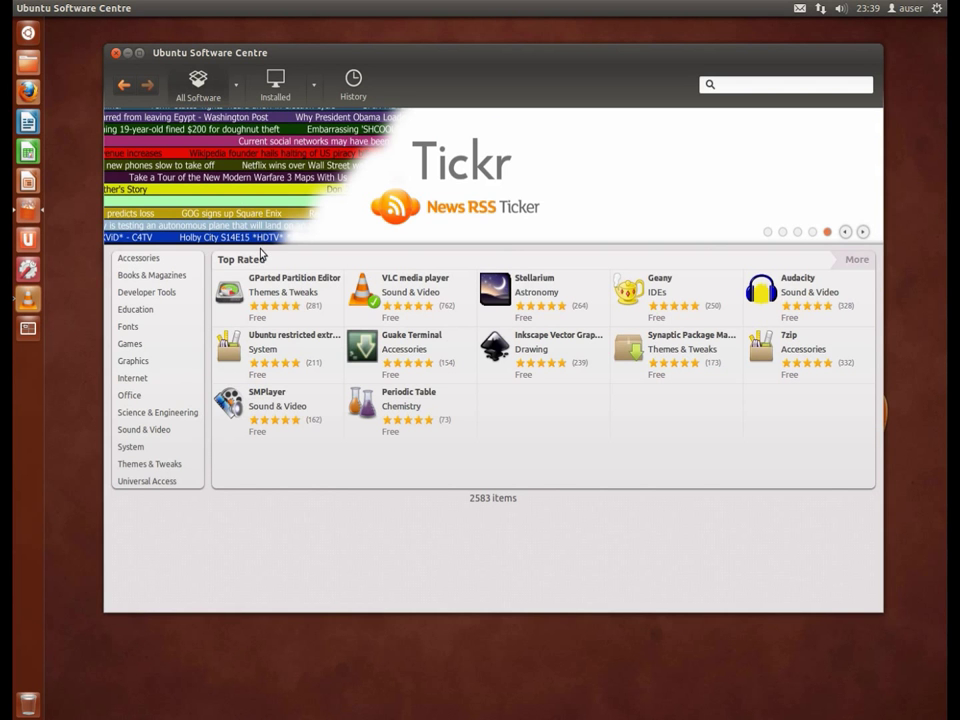
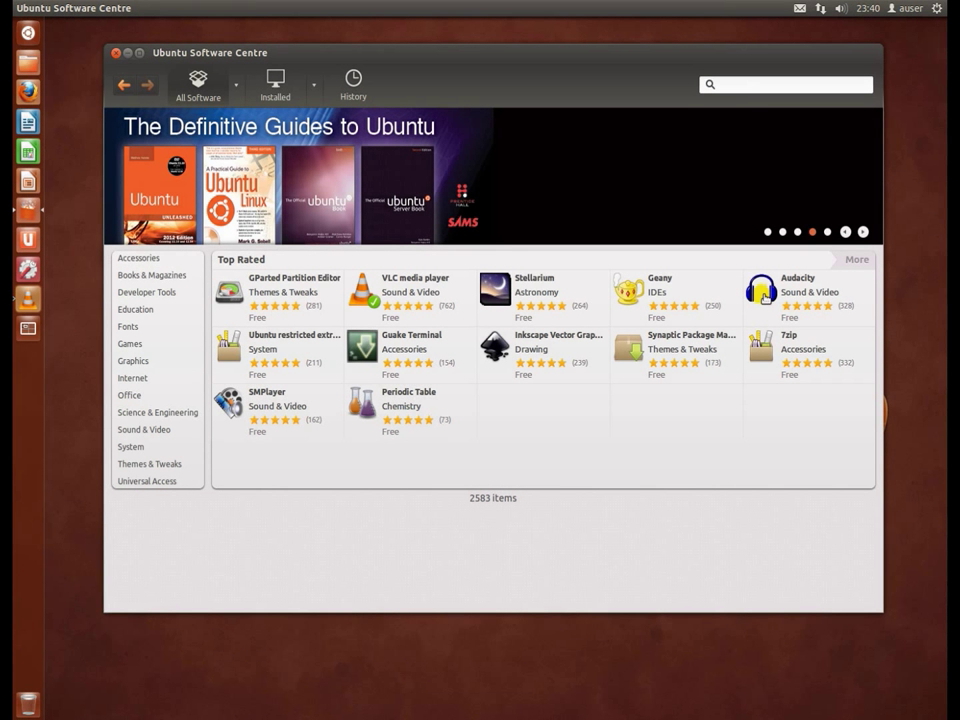
Open the details of GIMP Image Editor from the Graphics category and view its screenshot enlarged, then close it.
click(132, 361)
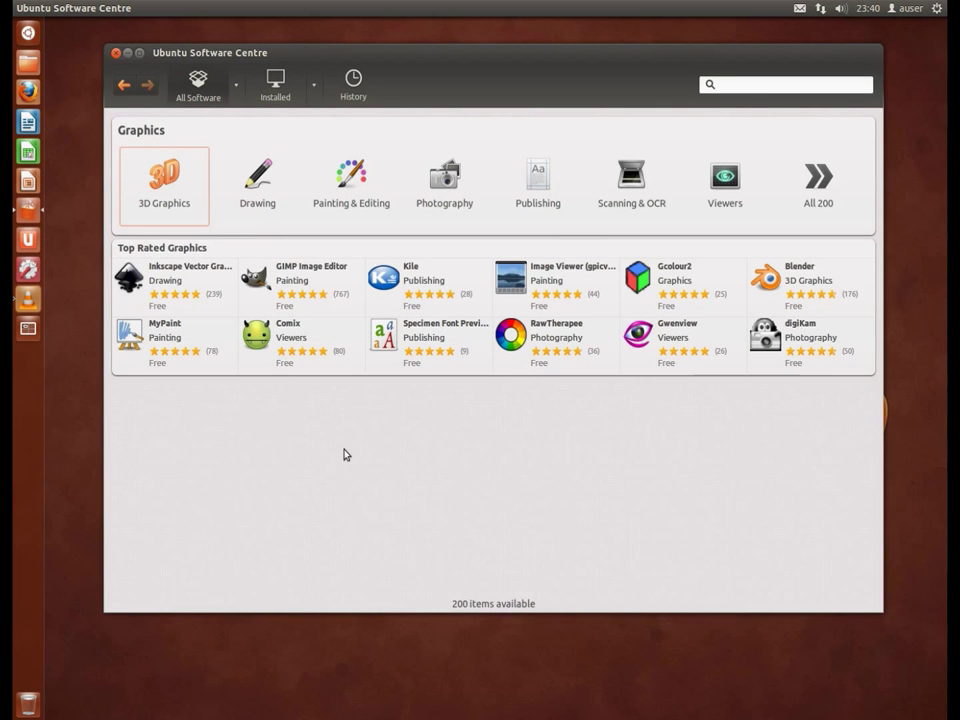
click(300, 283)
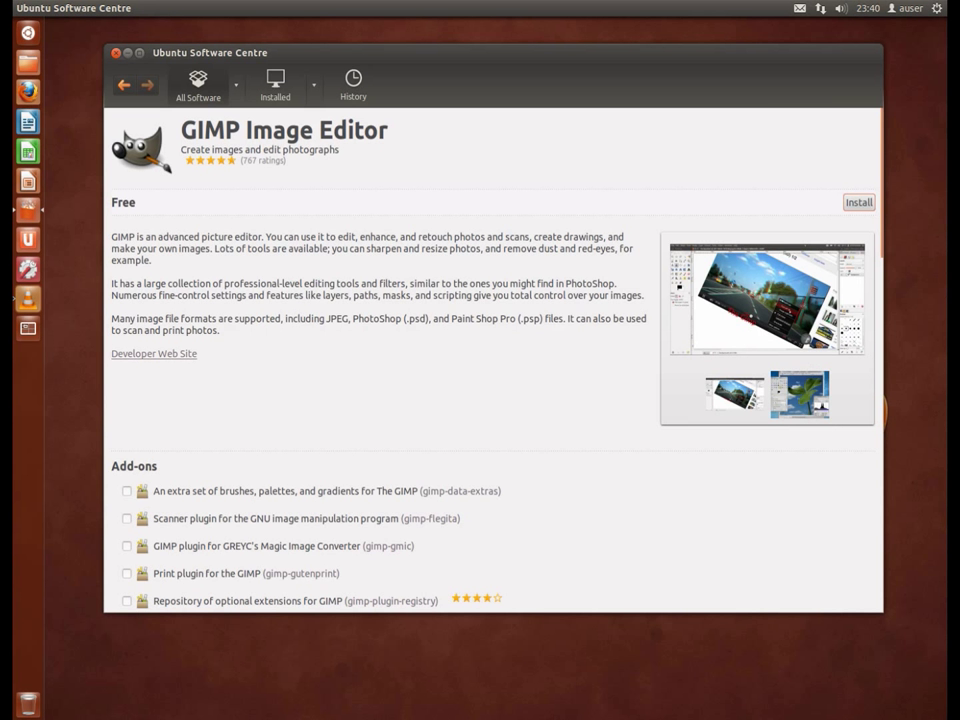
click(800, 330)
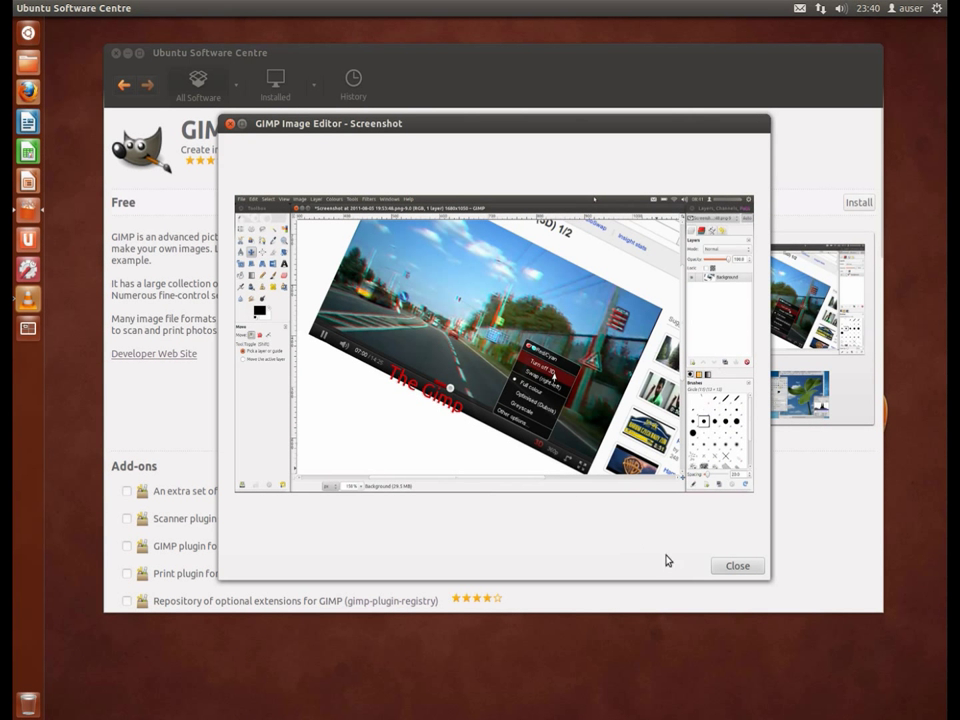
click(740, 567)
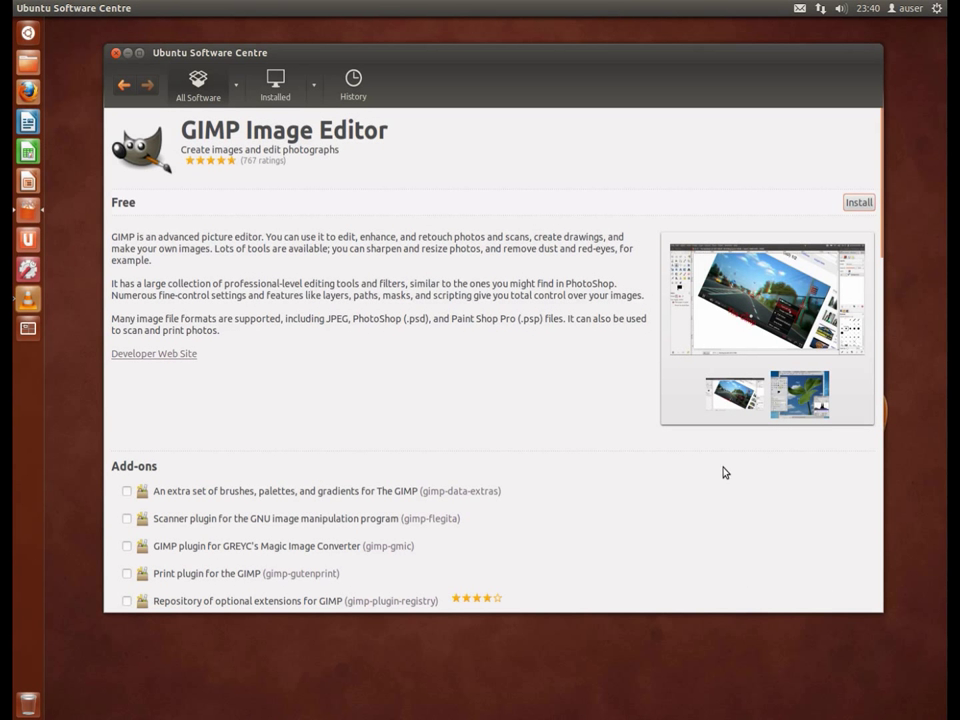
Read through GIMP's add-ons, package details and user reviews, then return to its description.
scroll(560, 408, down, 5)
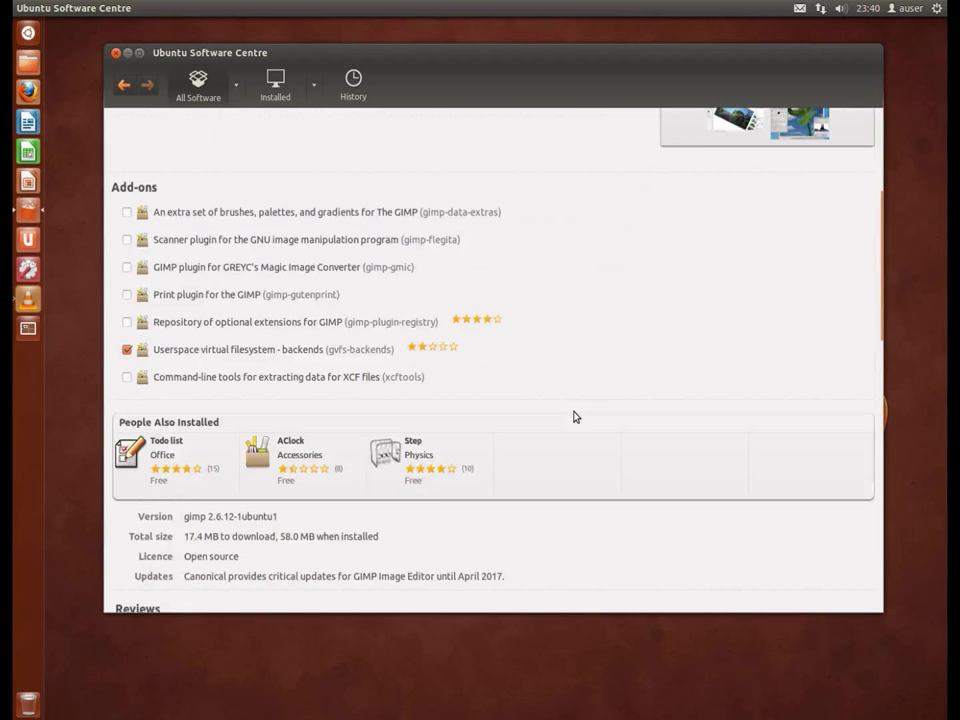
scroll(575, 416, down, 7)
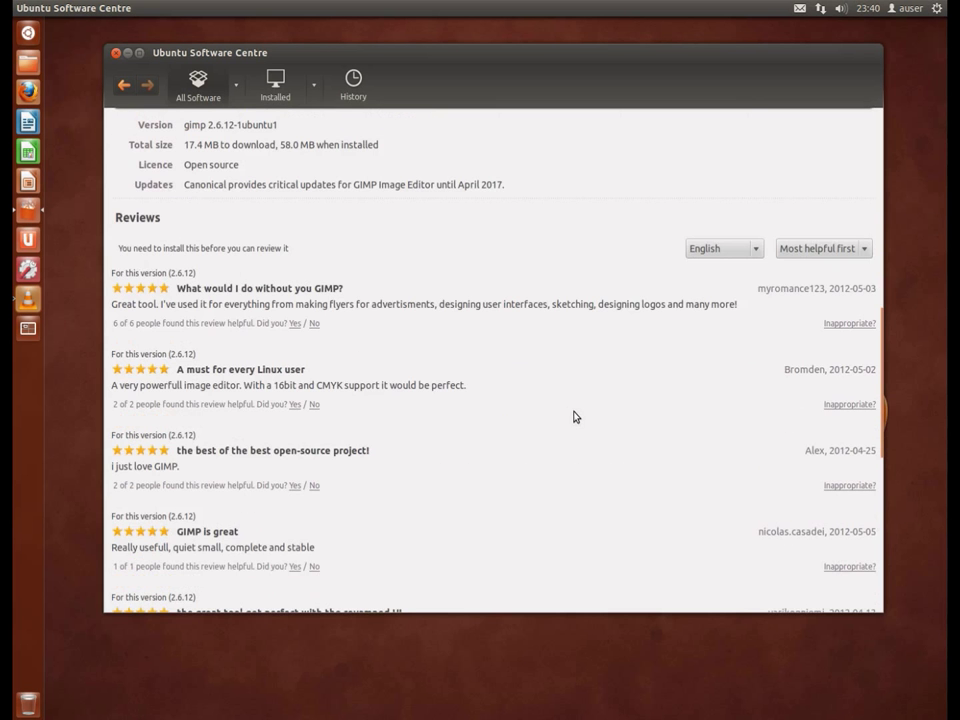
scroll(575, 416, down, 2)
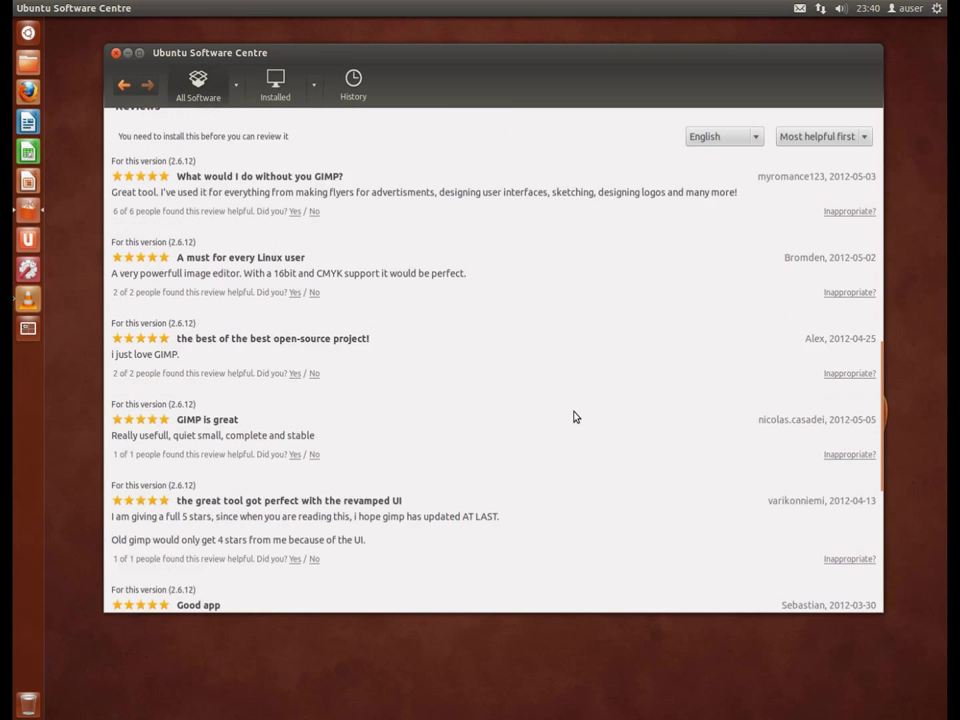
scroll(575, 416, down, 4)
scroll(575, 416, up, 2)
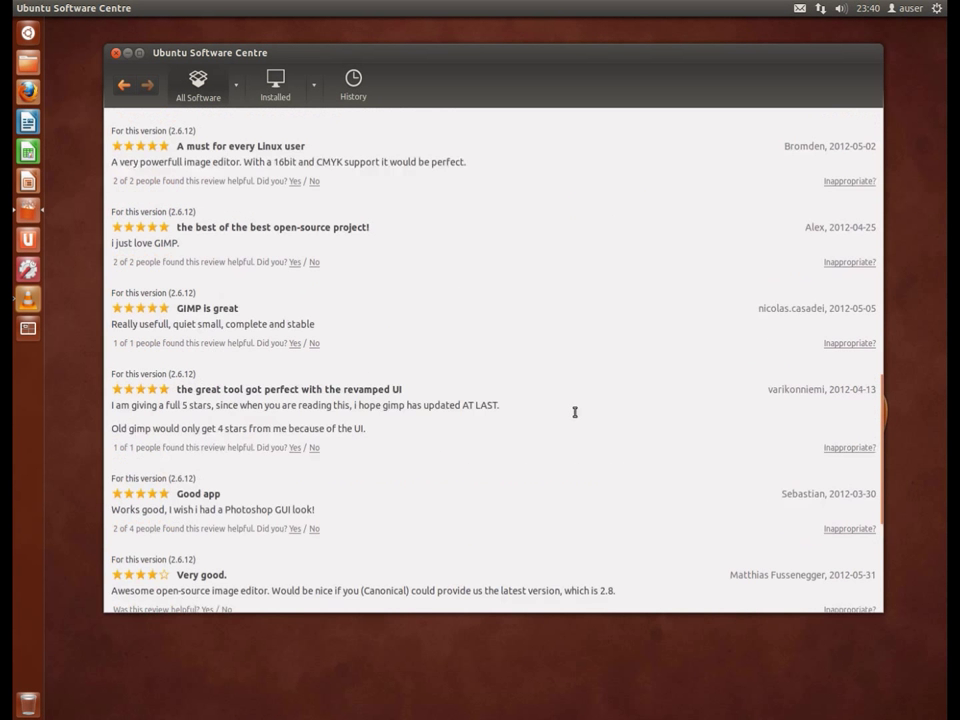
scroll(575, 412, up, 8)
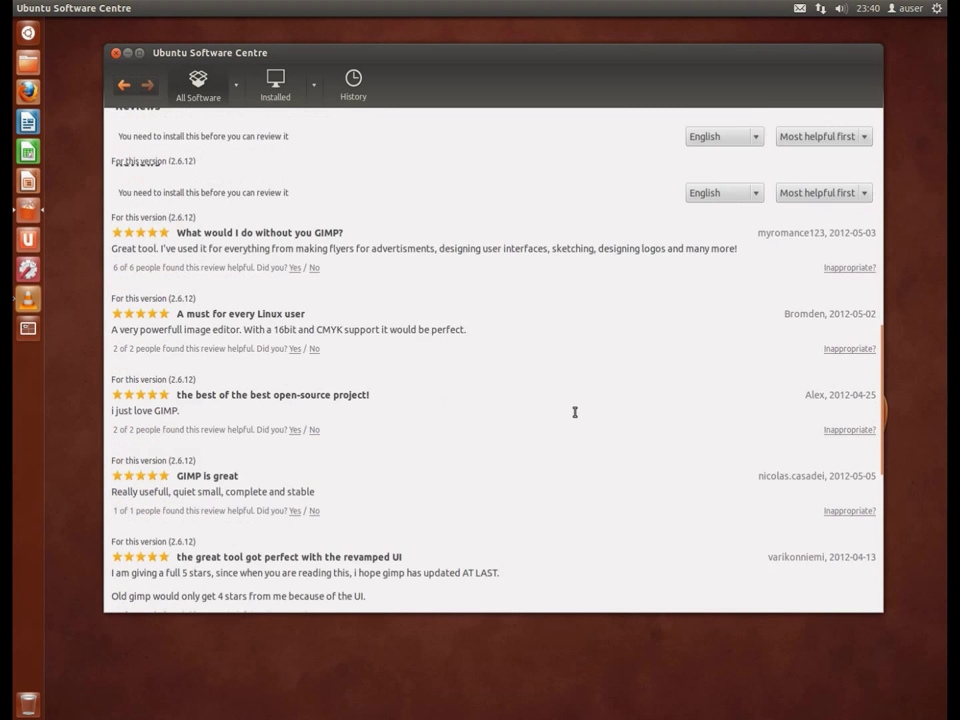
scroll(575, 416, up, 7)
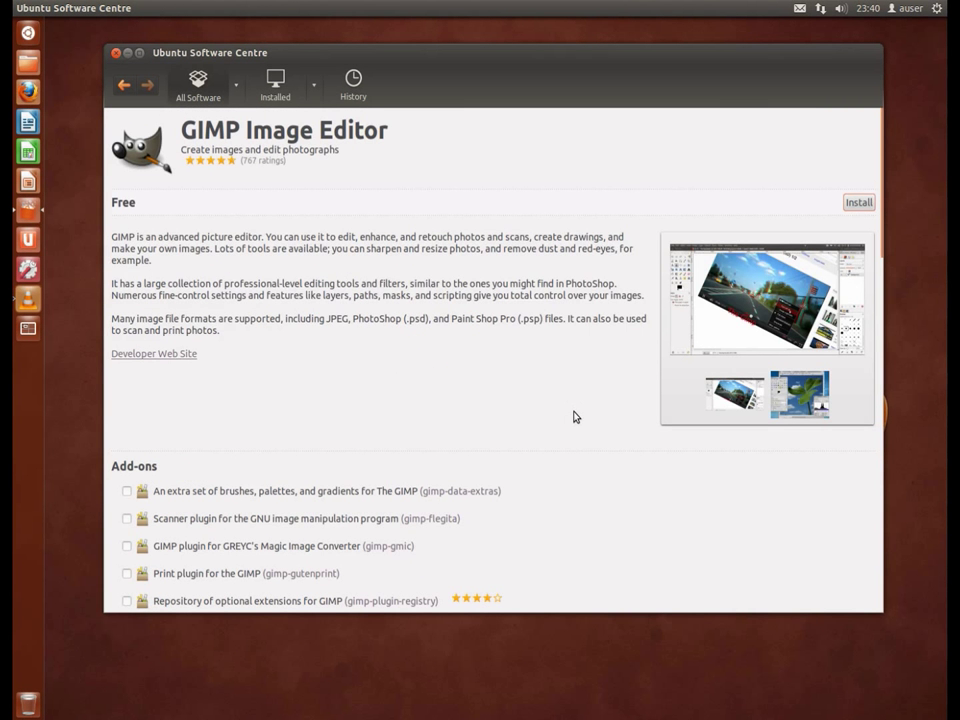
Look over the top-rated applications in the Graphics category again, then return to the full software overview.
click(190, 97)
click(176, 359)
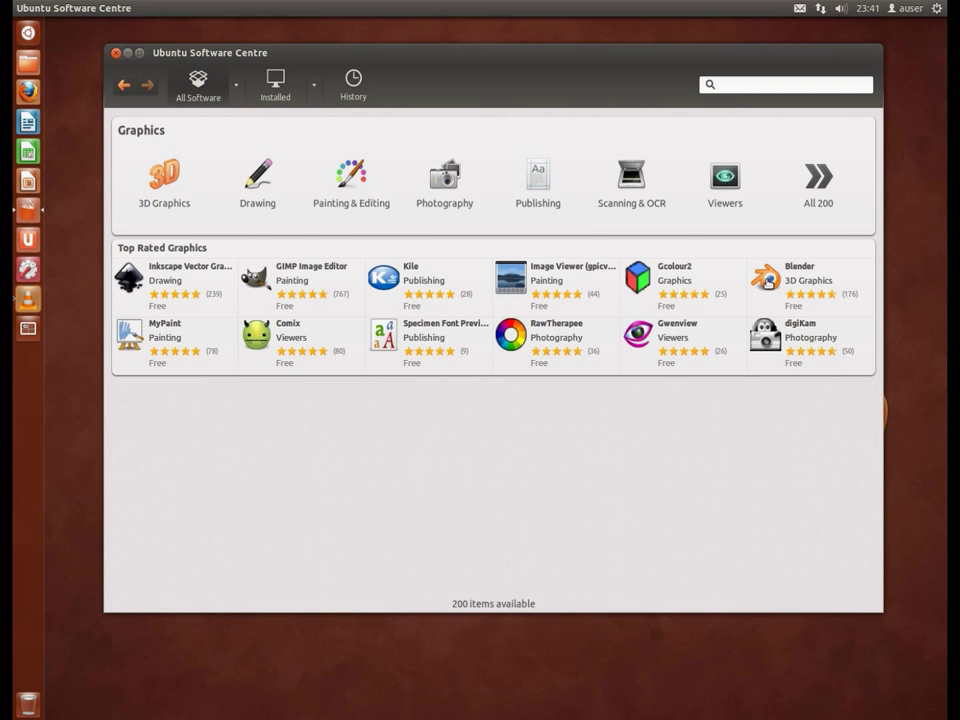
click(197, 80)
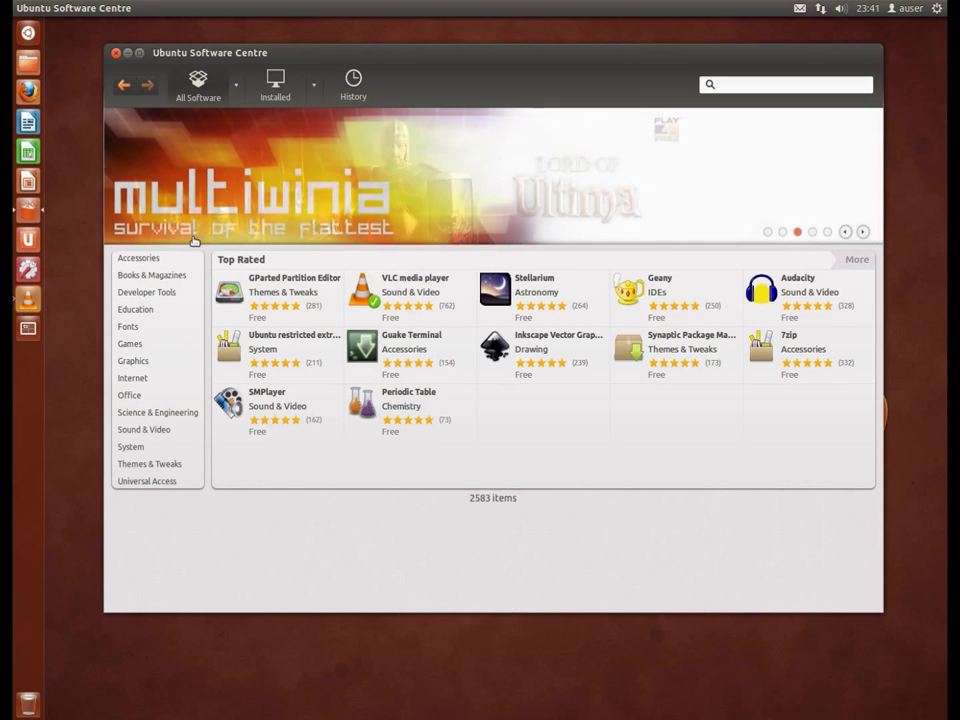
Install Chromium Web Browser from the top-rated applications in the Internet category.
click(140, 378)
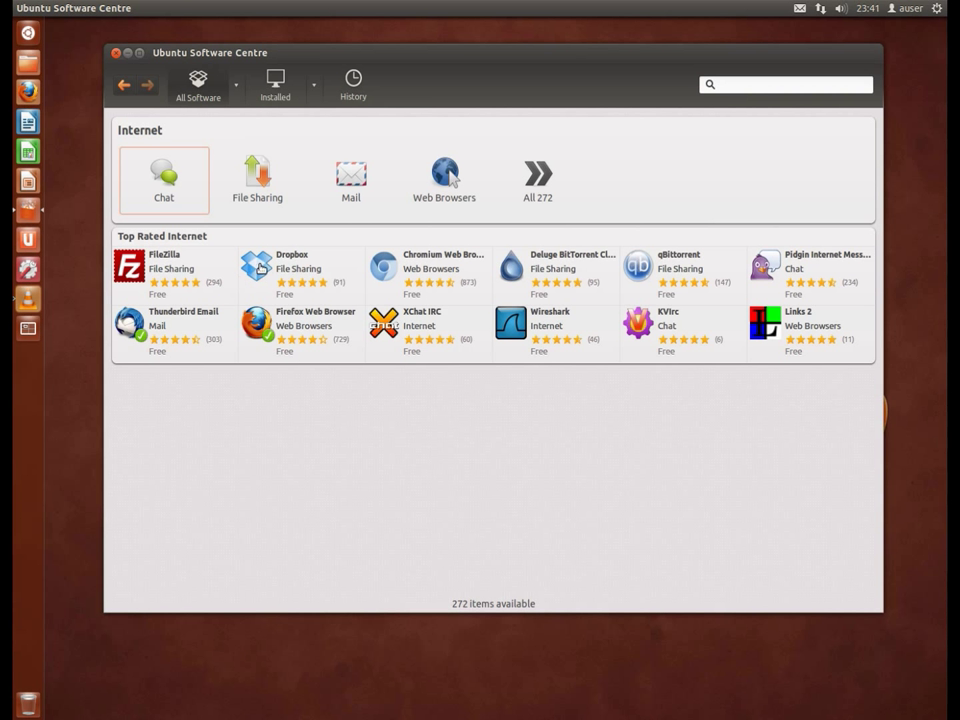
click(423, 267)
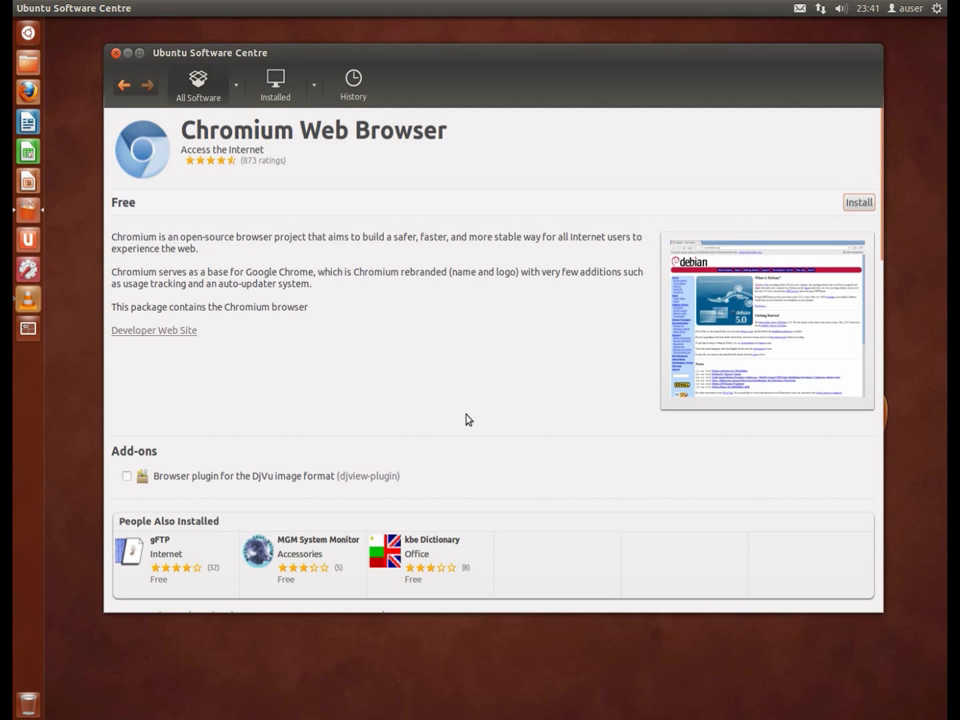
click(856, 203)
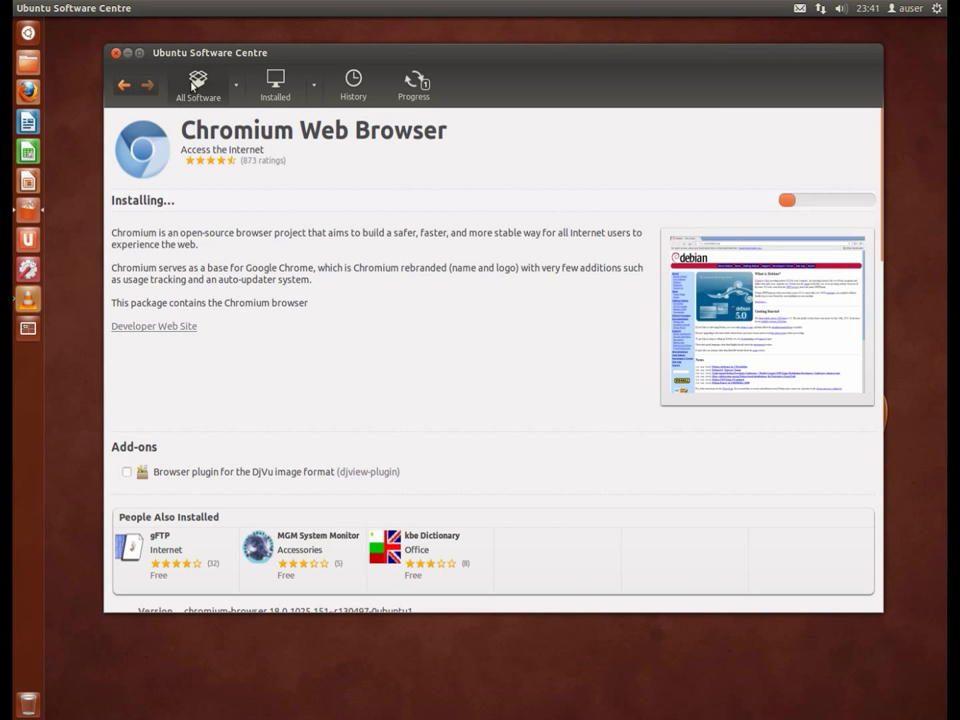
Look over the subcategories and top-rated applications in the Internet category, then return to the full software overview.
click(195, 84)
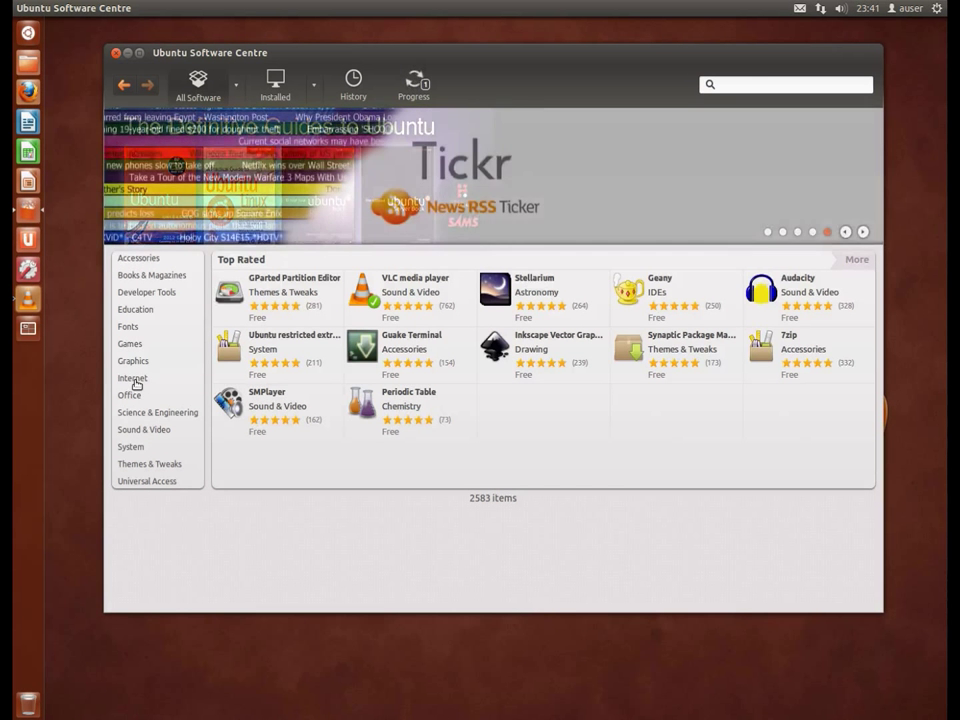
click(133, 379)
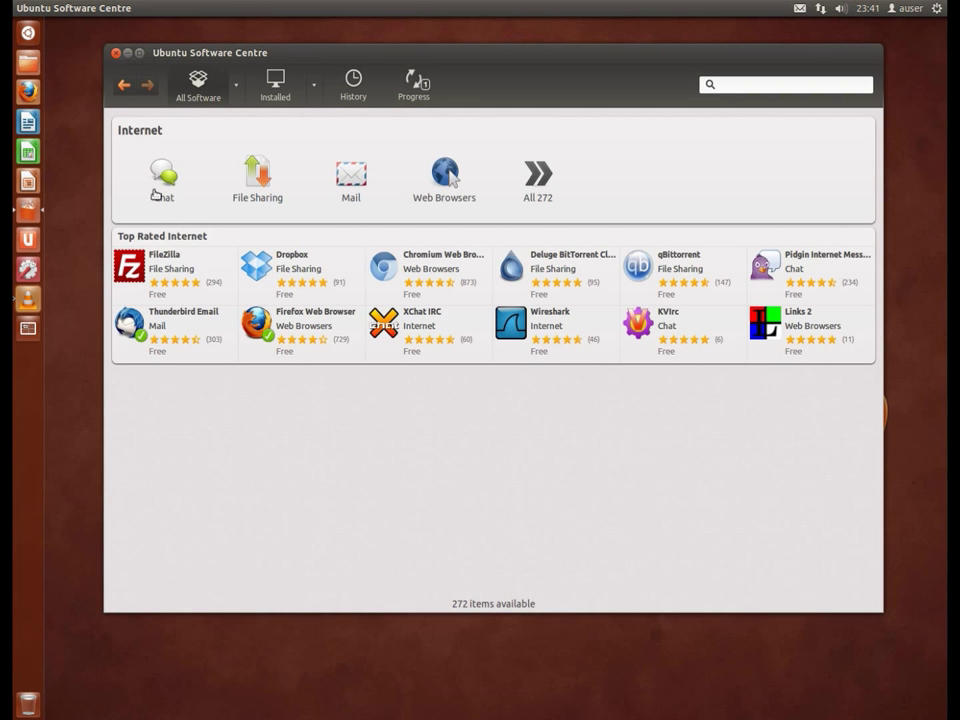
click(190, 92)
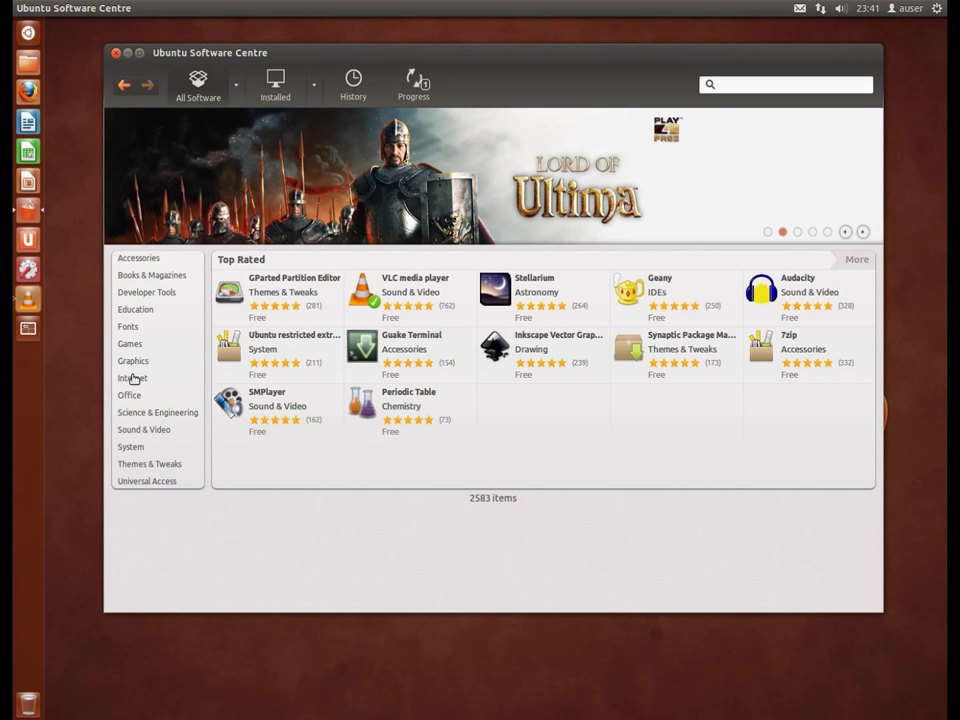
Open the game Braid from the top-rated Games and read through its description, package details and reviews.
click(128, 344)
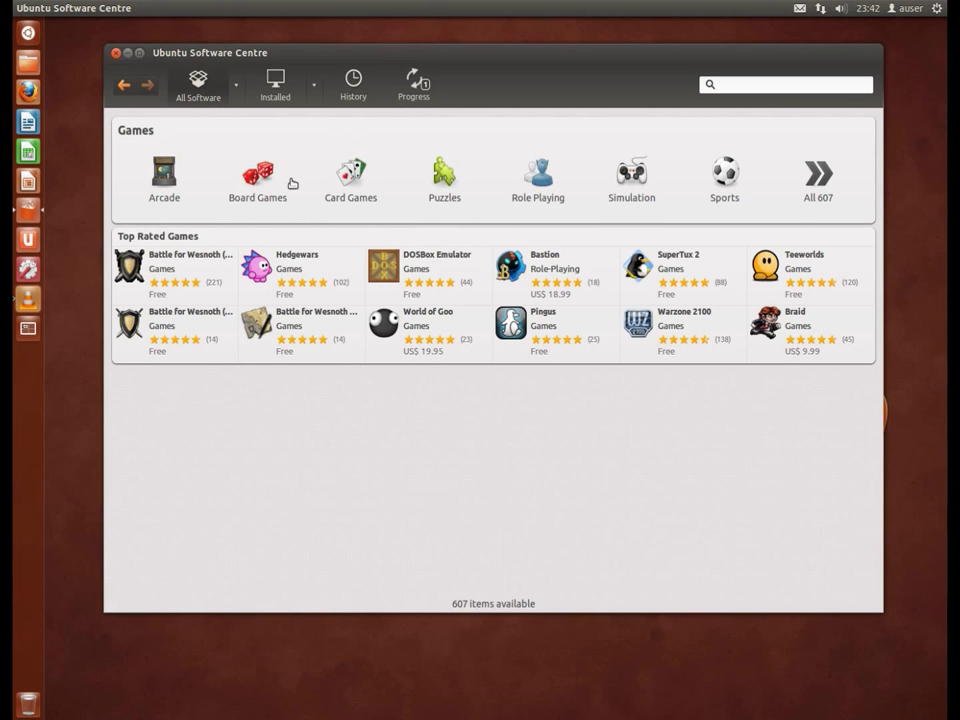
click(790, 325)
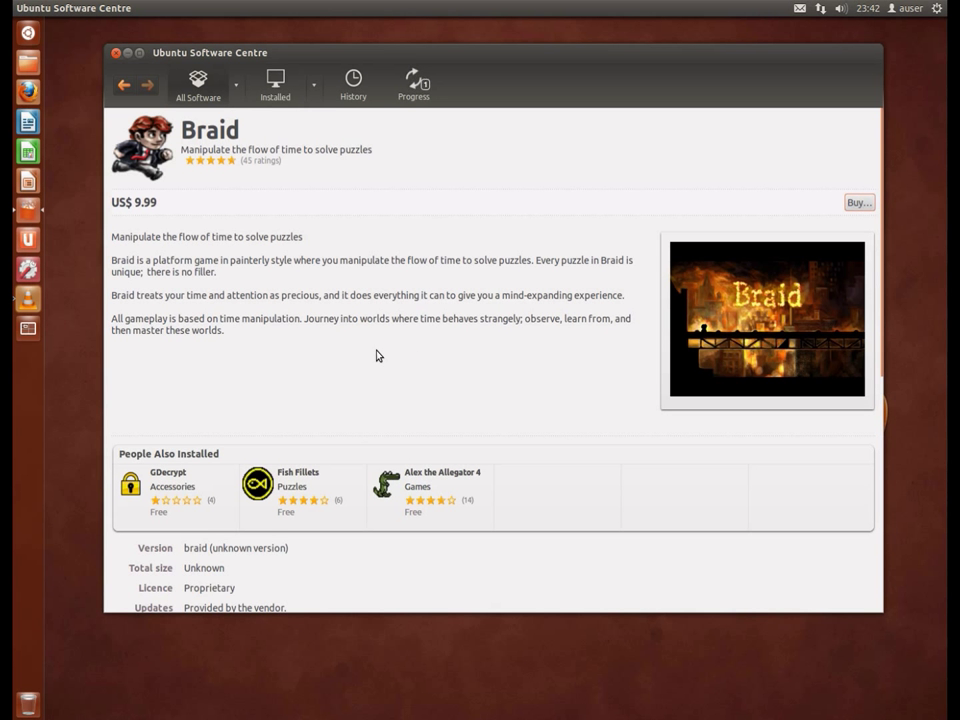
scroll(378, 355, down, 8)
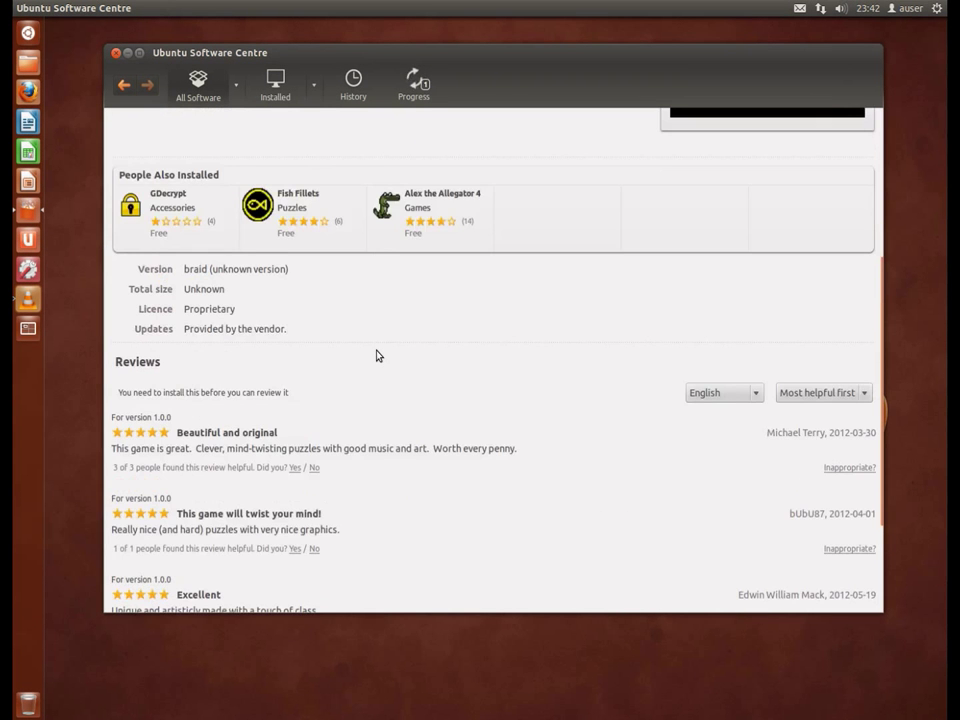
scroll(378, 355, up, 8)
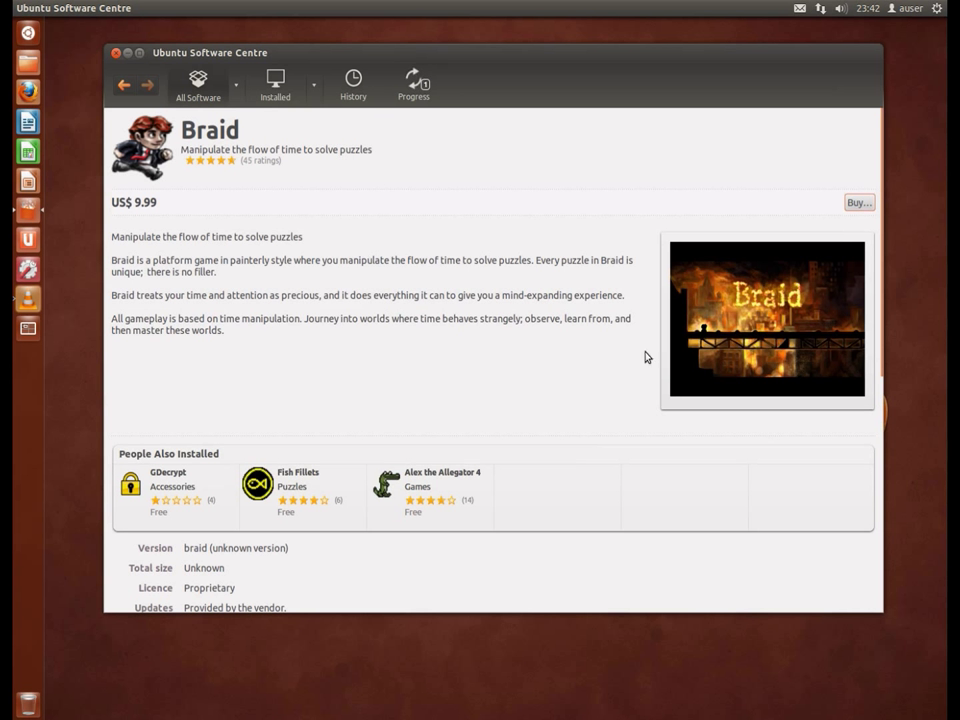
View Braid's screenshot enlarged, close it, and return to the Games category.
click(695, 360)
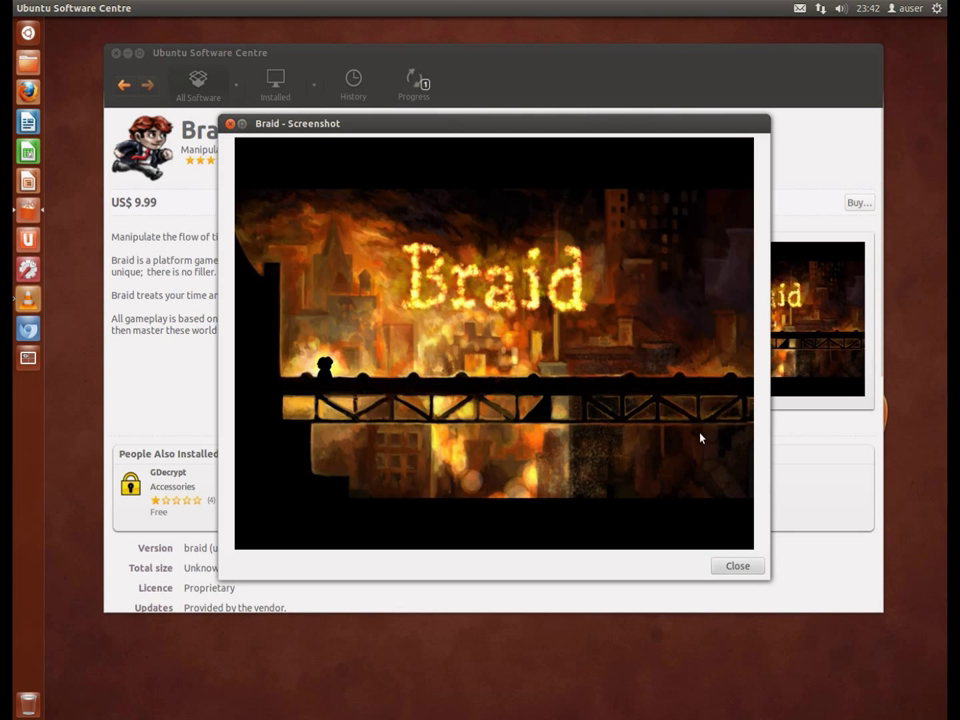
click(229, 124)
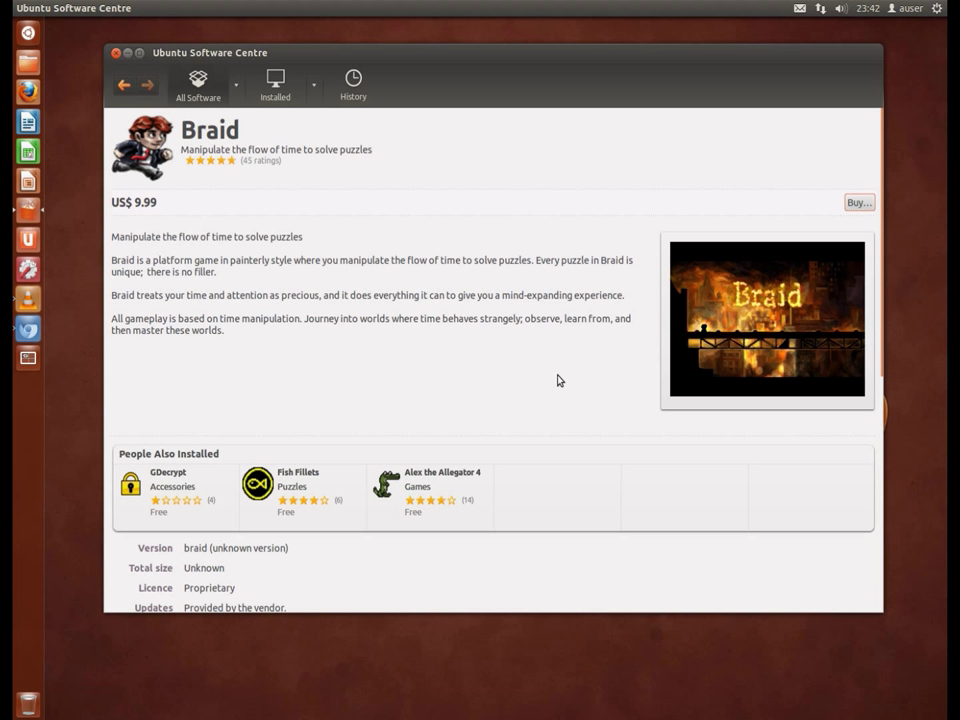
click(122, 86)
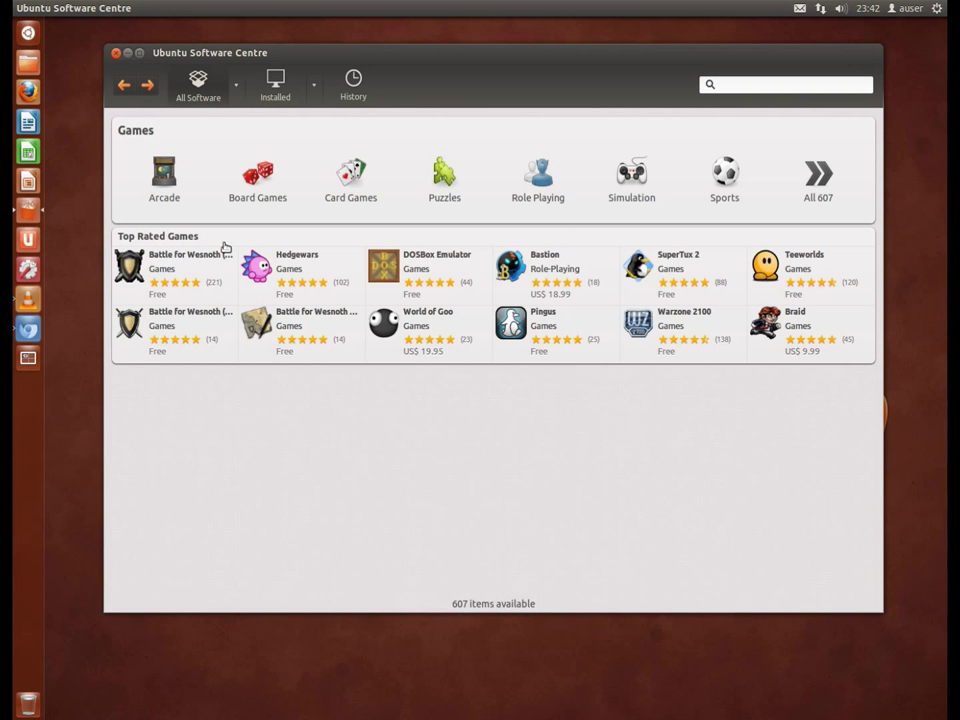
Look over the Science & Engineering category's subcategories and top-rated applications, then return to the full software overview.
click(123, 86)
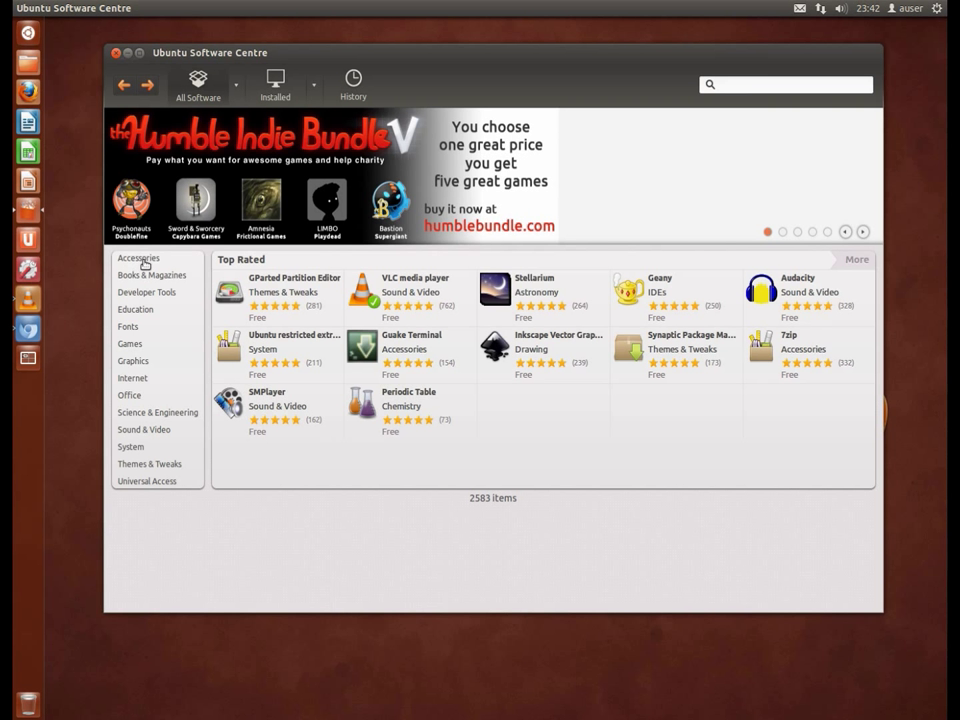
click(153, 413)
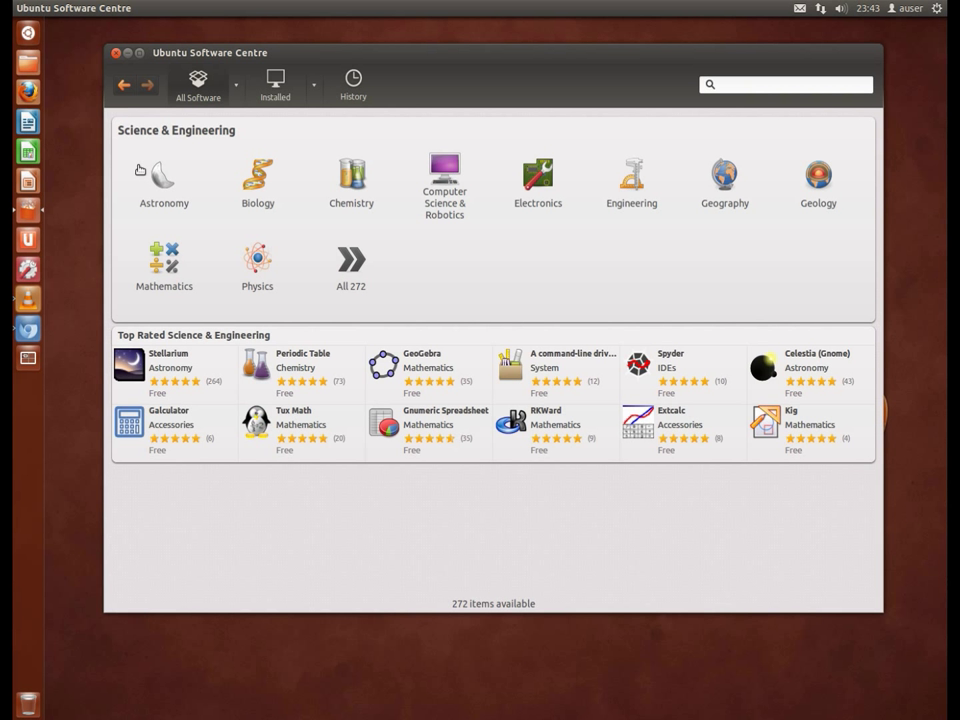
click(124, 87)
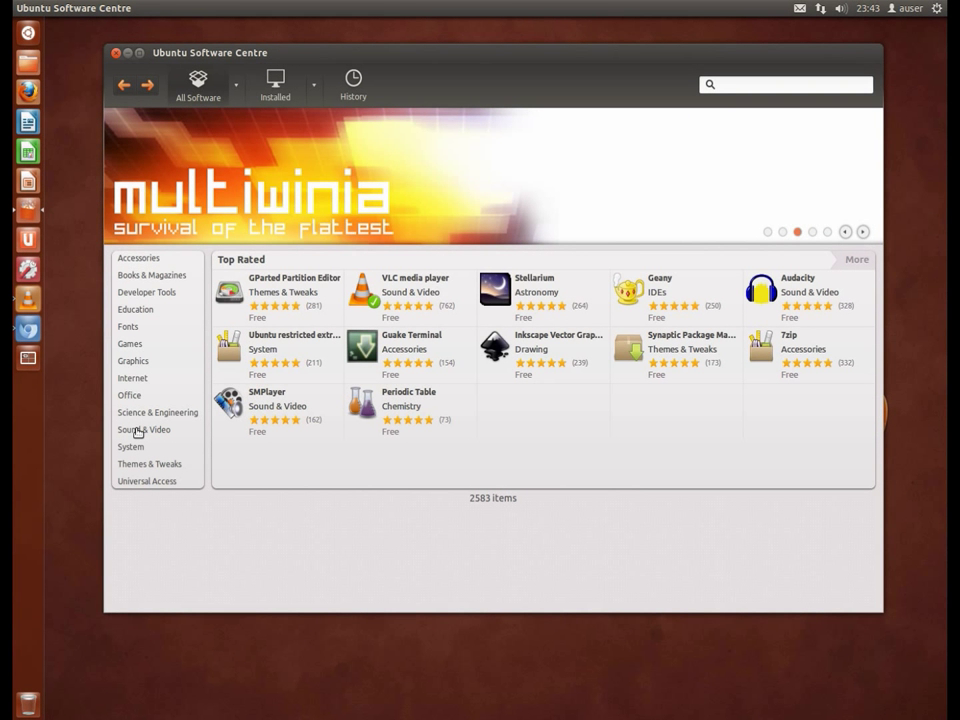
Open XBMC Media Center's details from the Sound & Video category, view its screenshot enlarged and close it.
click(138, 430)
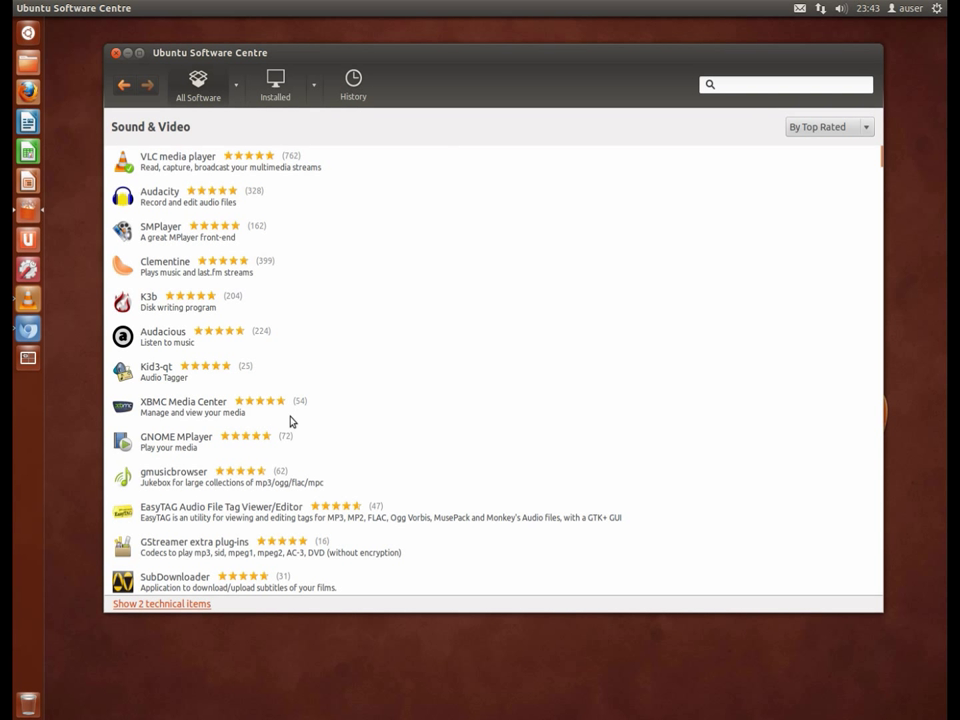
click(160, 404)
click(167, 437)
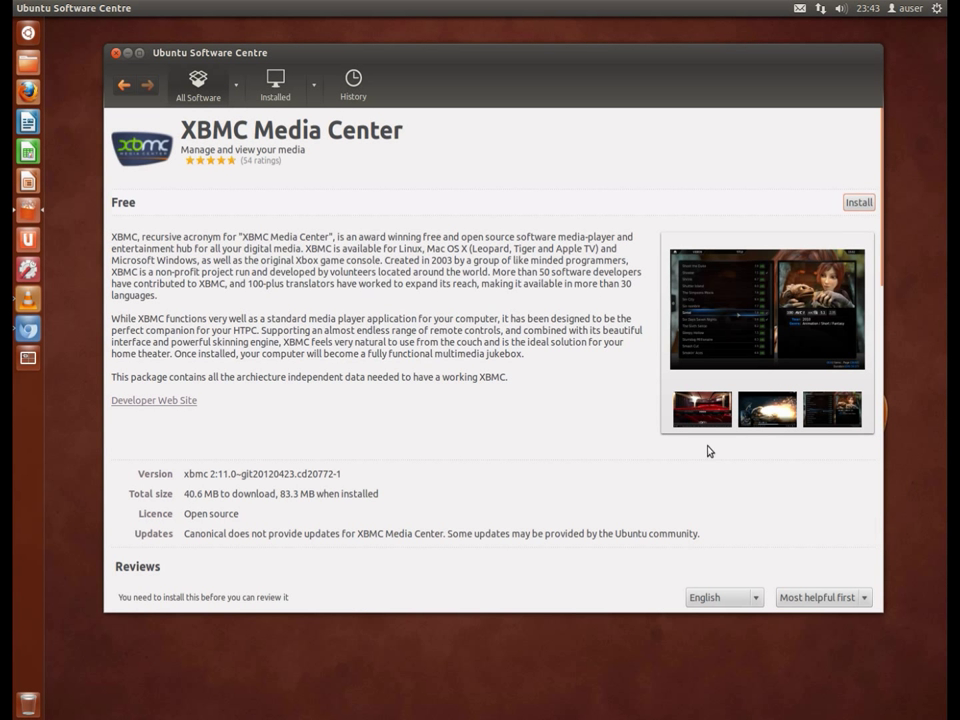
click(790, 360)
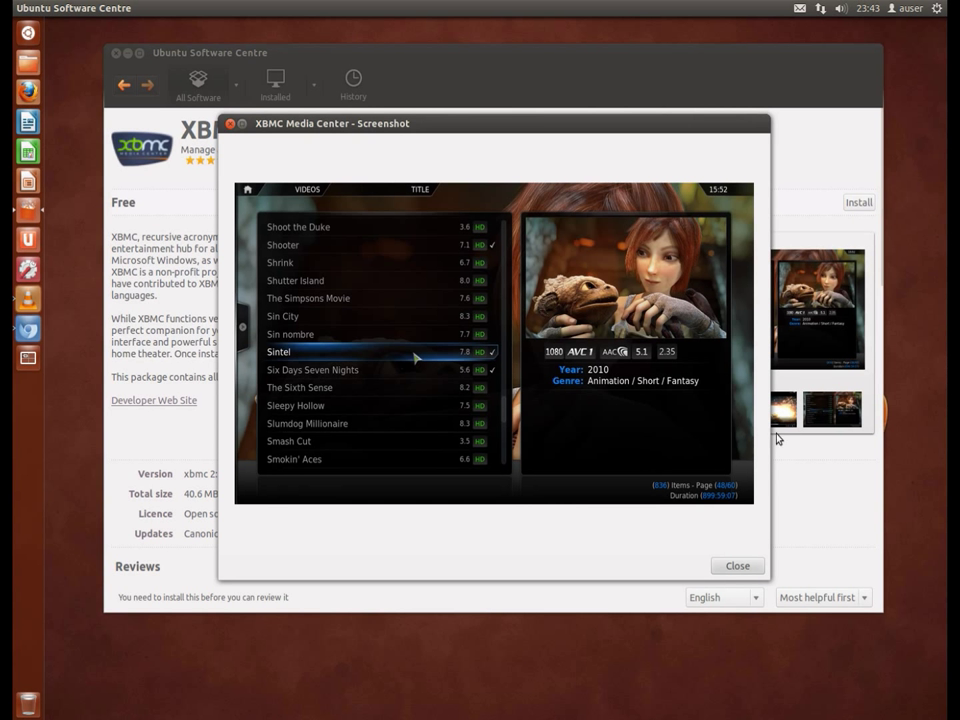
click(736, 566)
Preview each of XBMC Media Center's three screenshots, then return to the Sound & Video list.
click(702, 419)
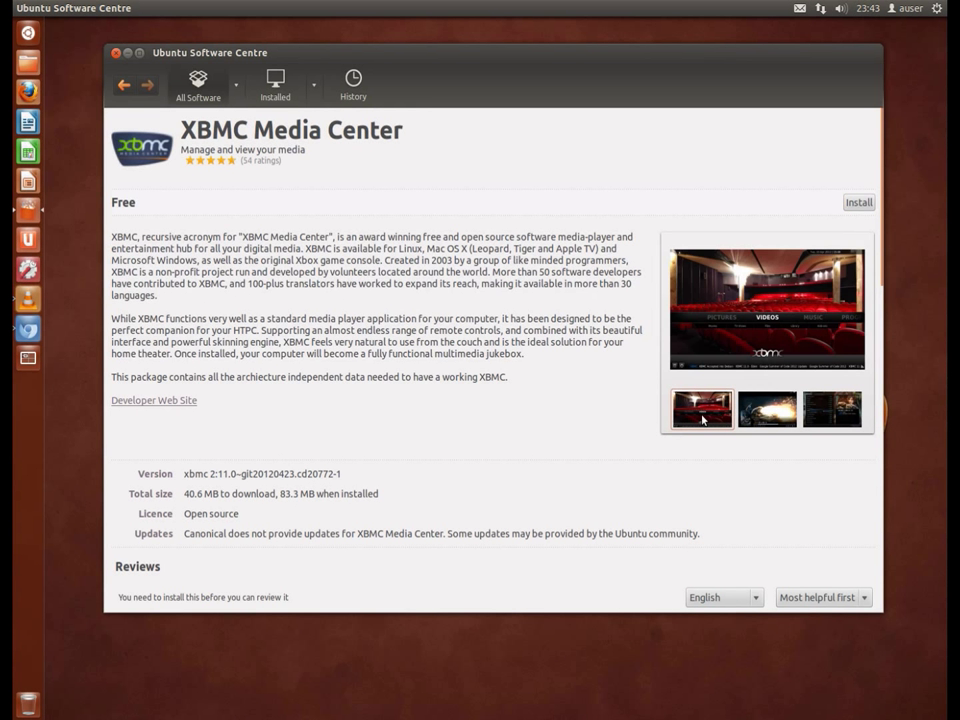
click(773, 415)
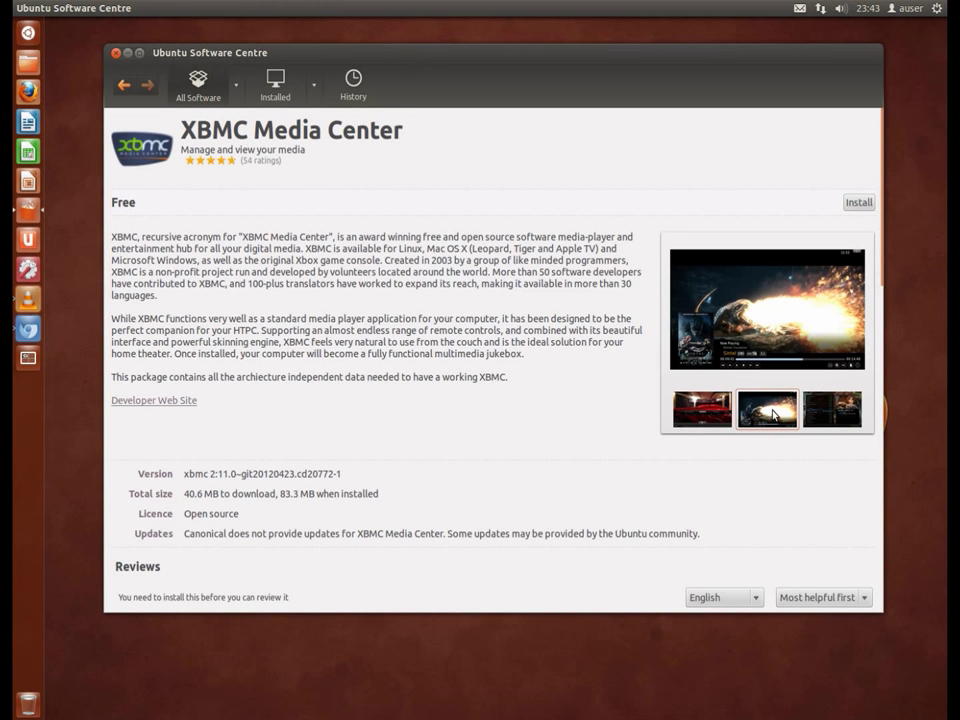
click(833, 416)
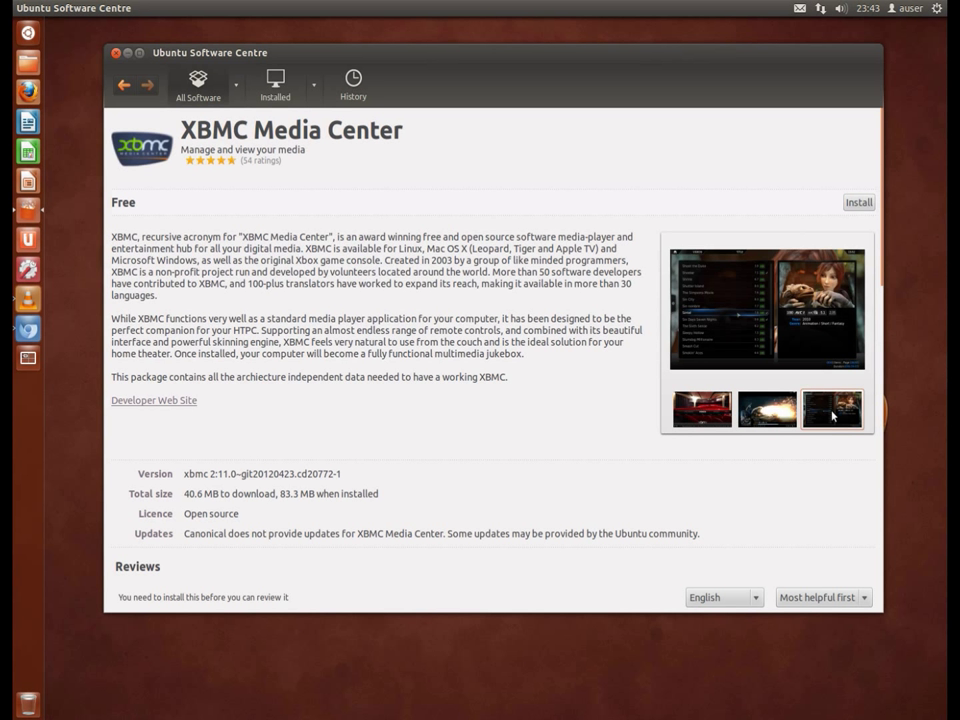
click(711, 410)
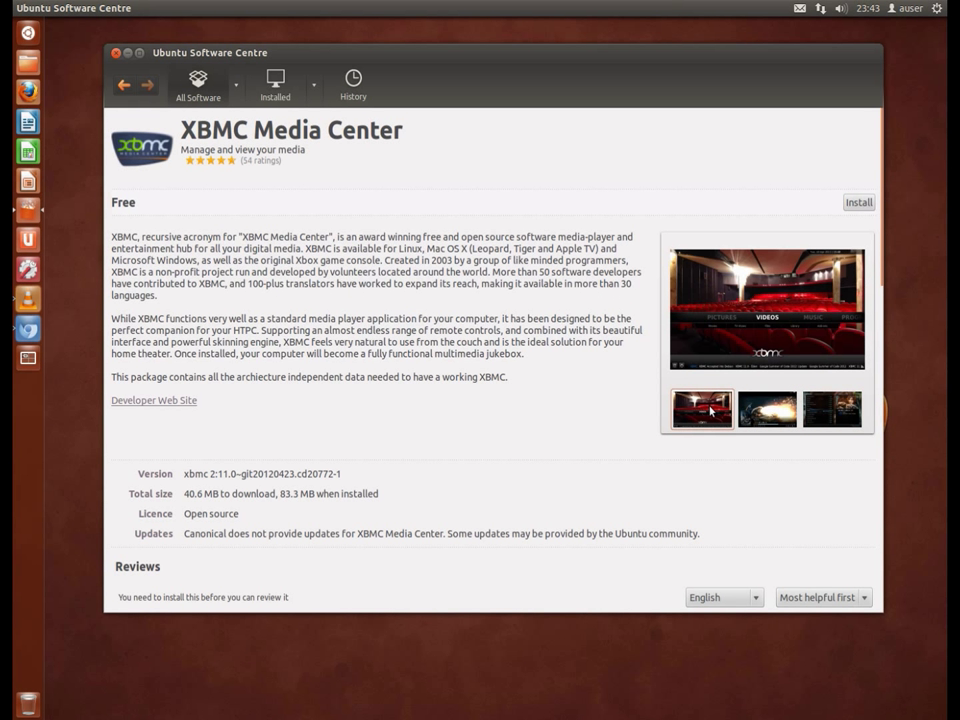
click(772, 410)
click(833, 408)
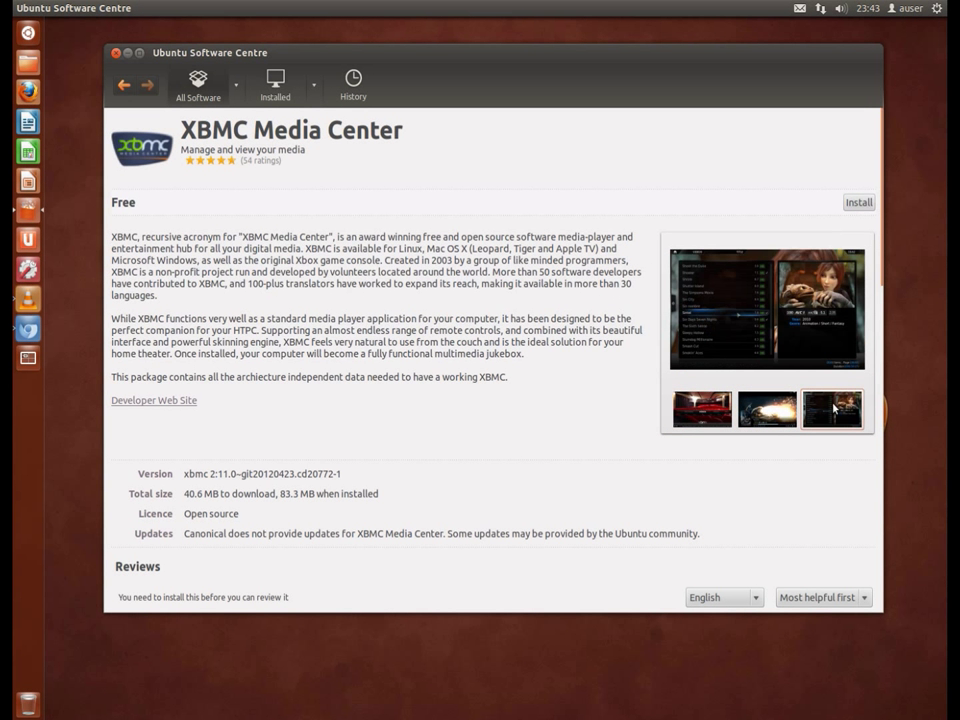
click(703, 411)
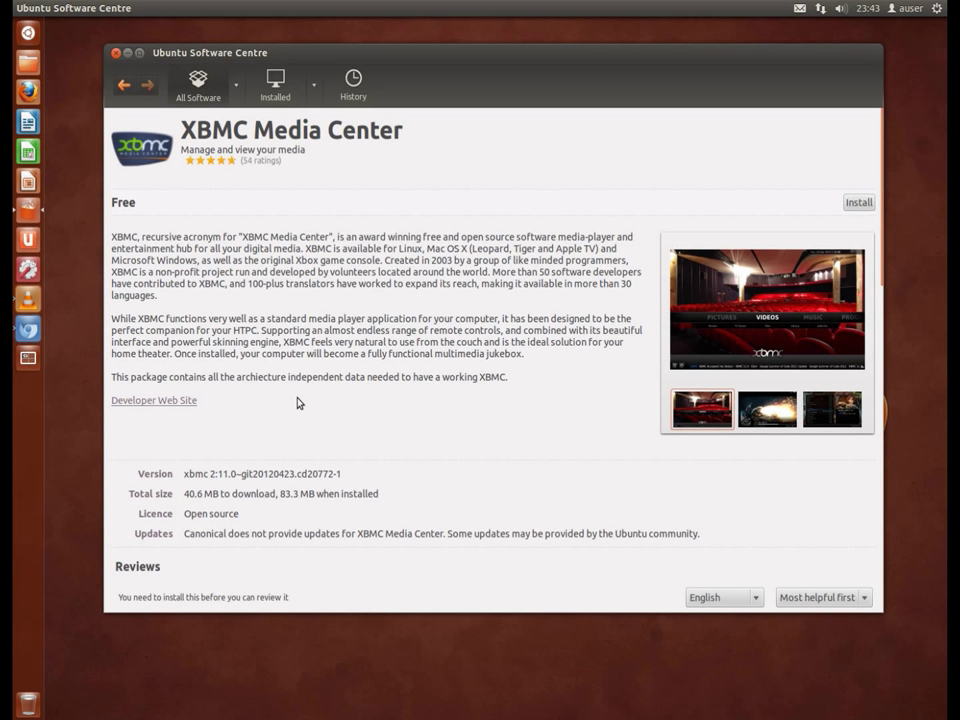
click(132, 89)
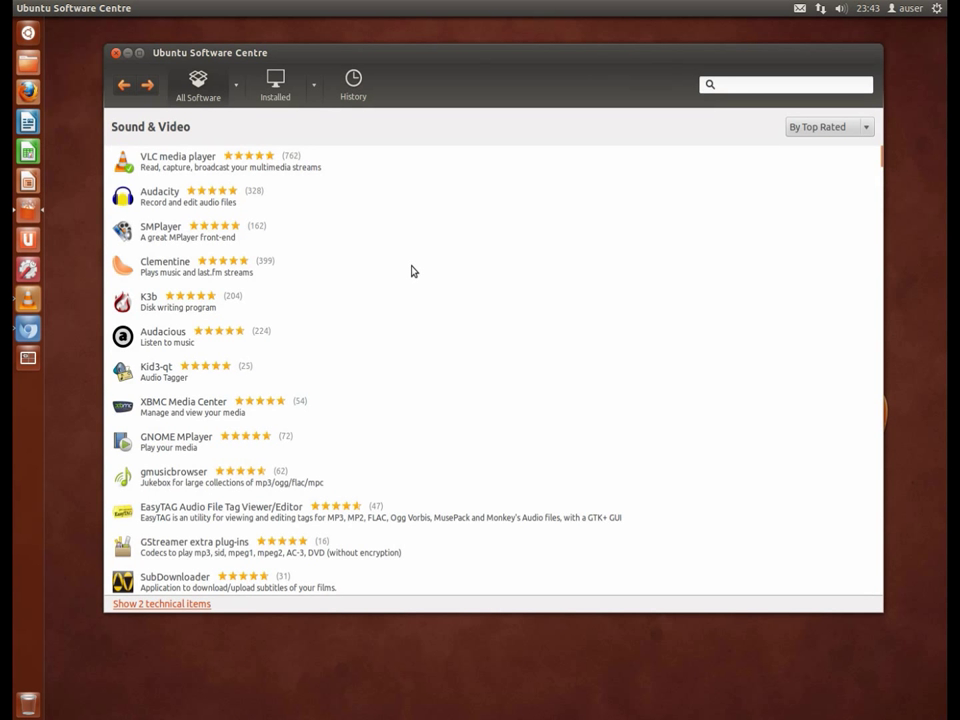
Look through the top-rated Sound & Video applications and select PulseAudio Volume Control.
scroll(413, 271, down, 3)
scroll(413, 271, down, 2)
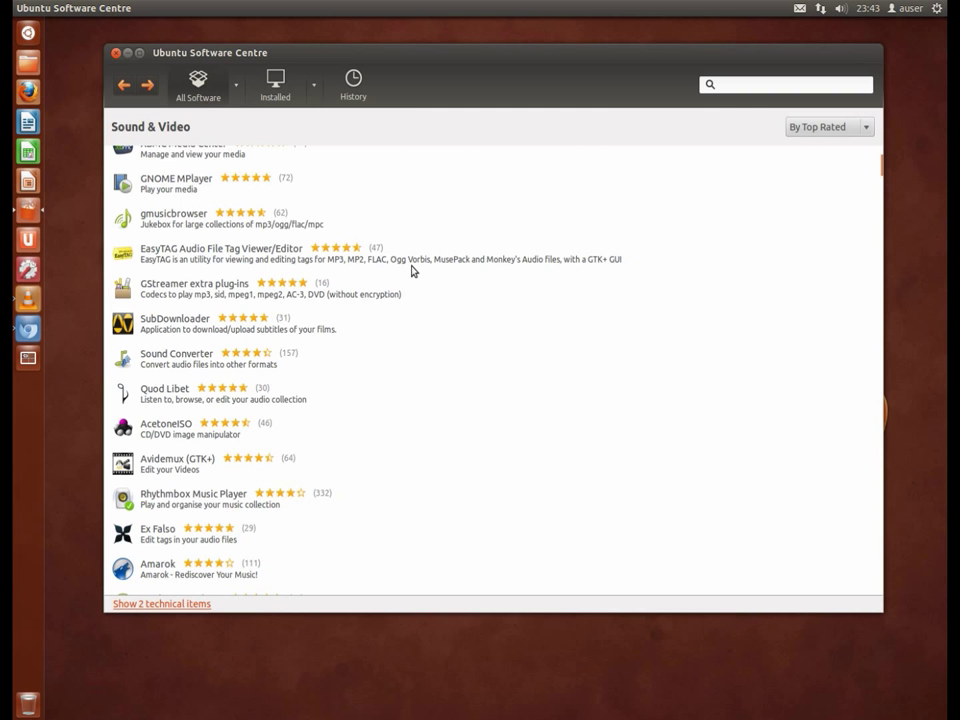
scroll(412, 271, down, 10)
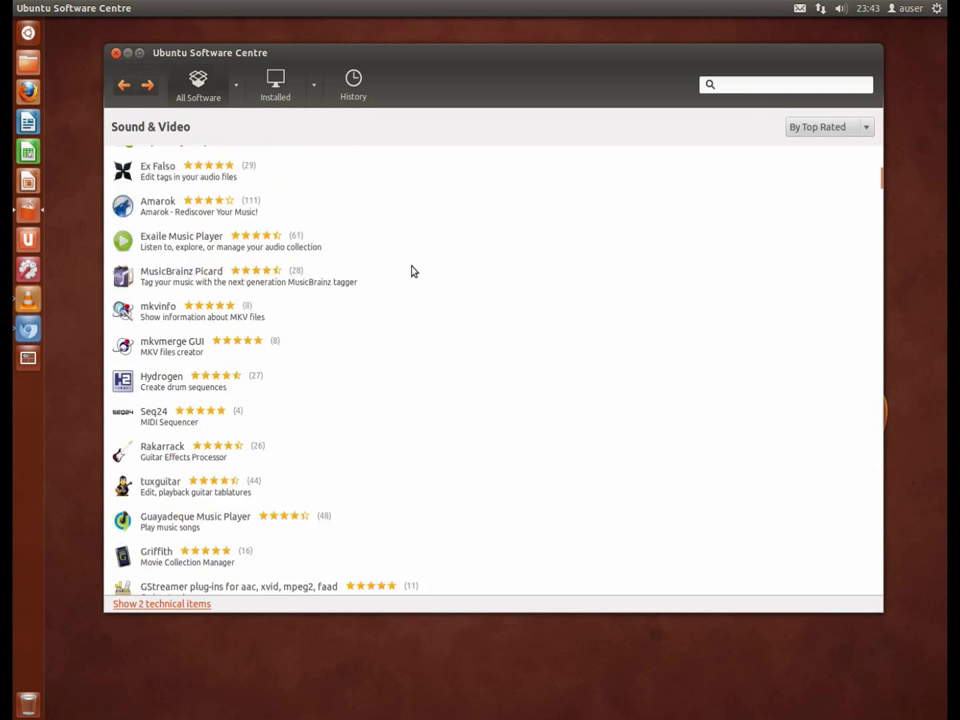
scroll(413, 271, down, 4)
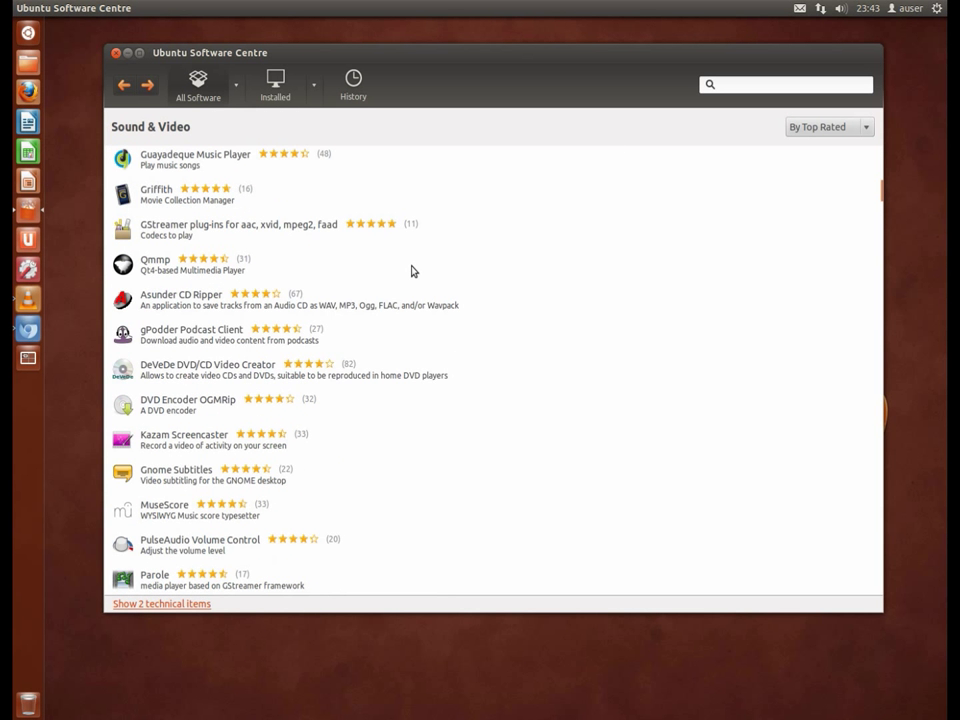
scroll(565, 410, down, 1)
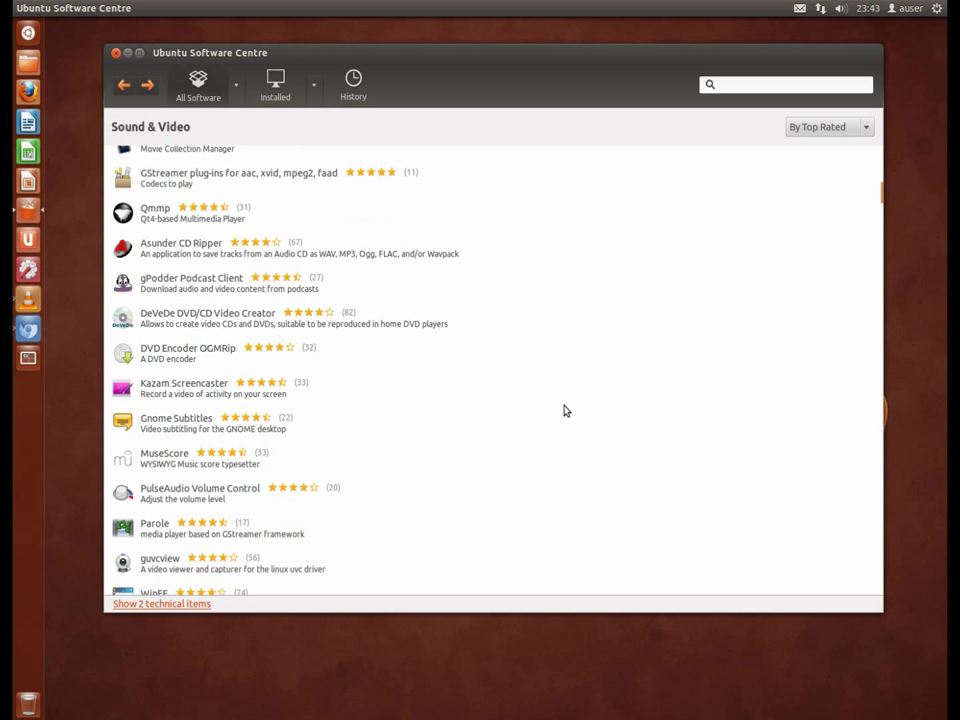
click(200, 488)
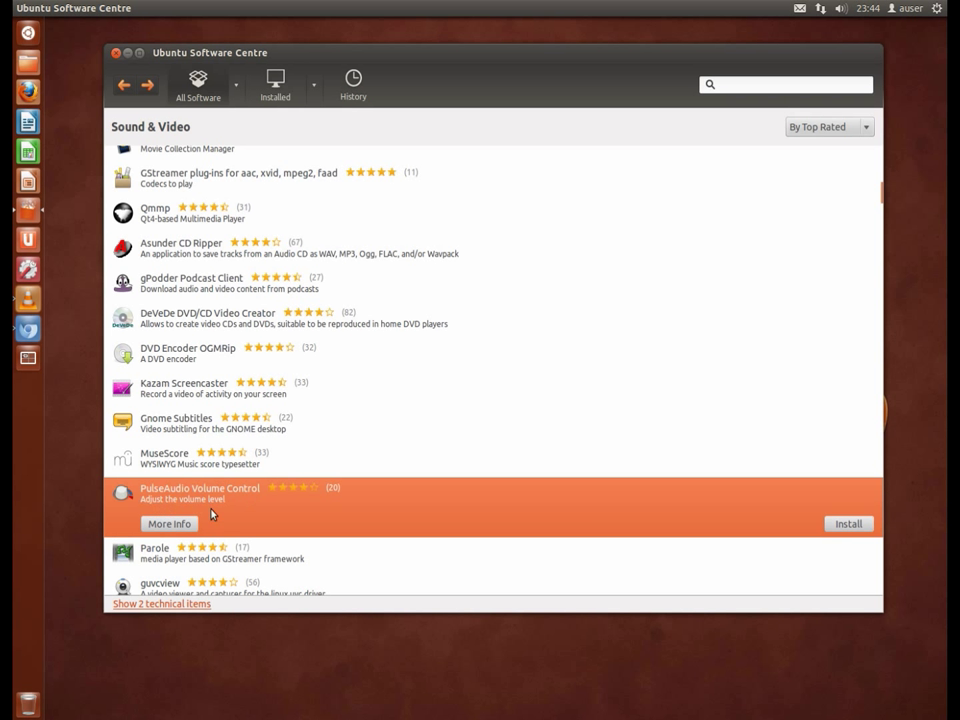
Open the system's Sound settings to view the output options, then close them.
click(840, 8)
click(848, 123)
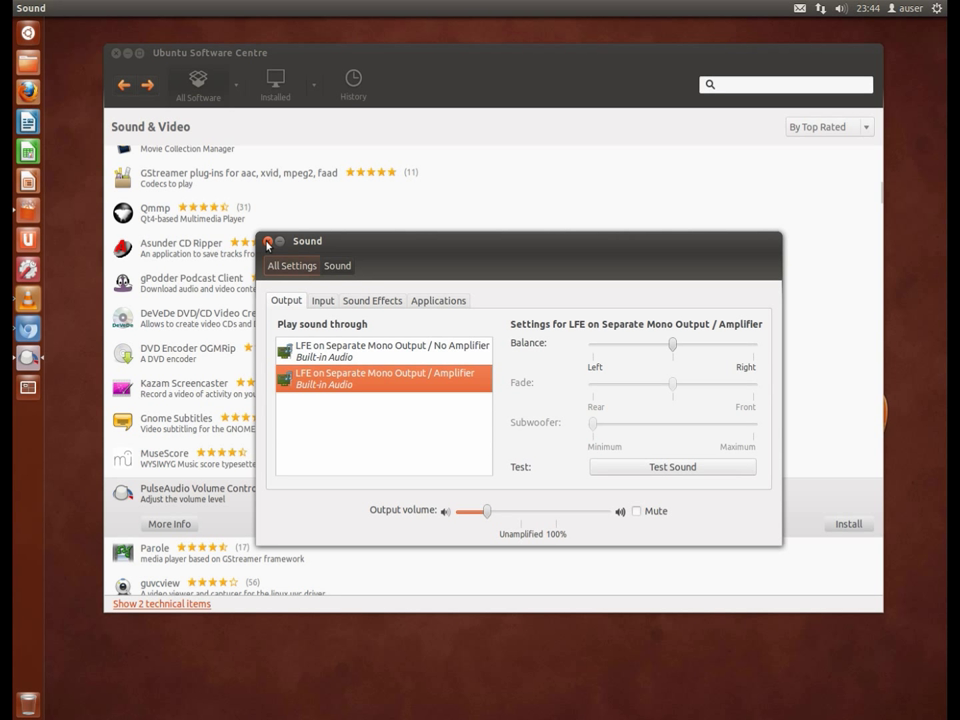
click(267, 242)
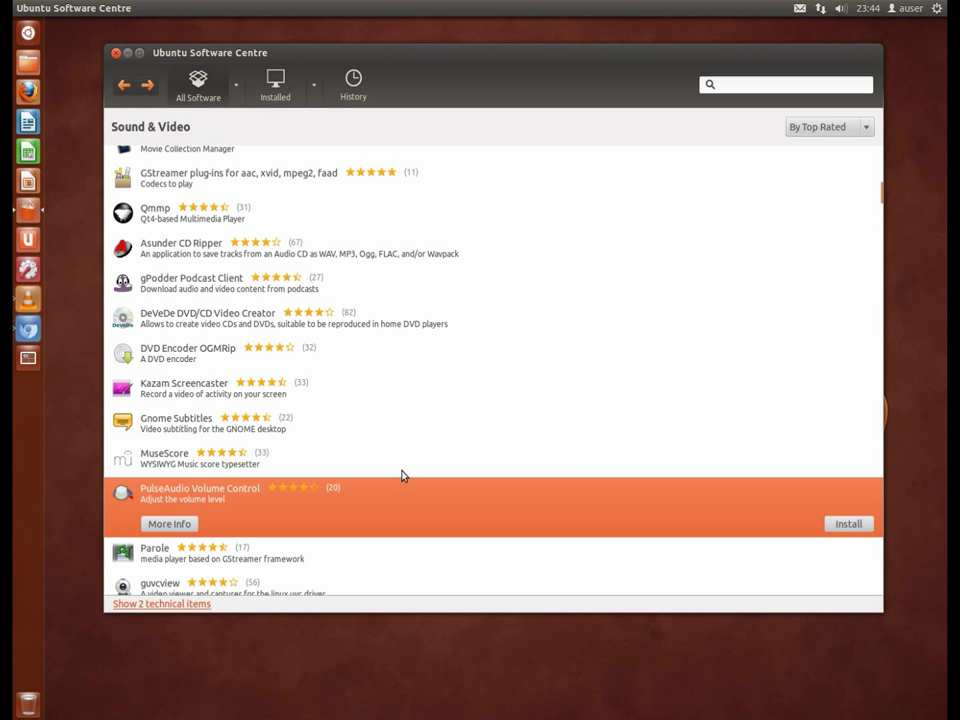
Browse the Sound & Video applications around PulseAudio Volume Control and open the details of Kazam Screencaster.
scroll(402, 475, down, 2)
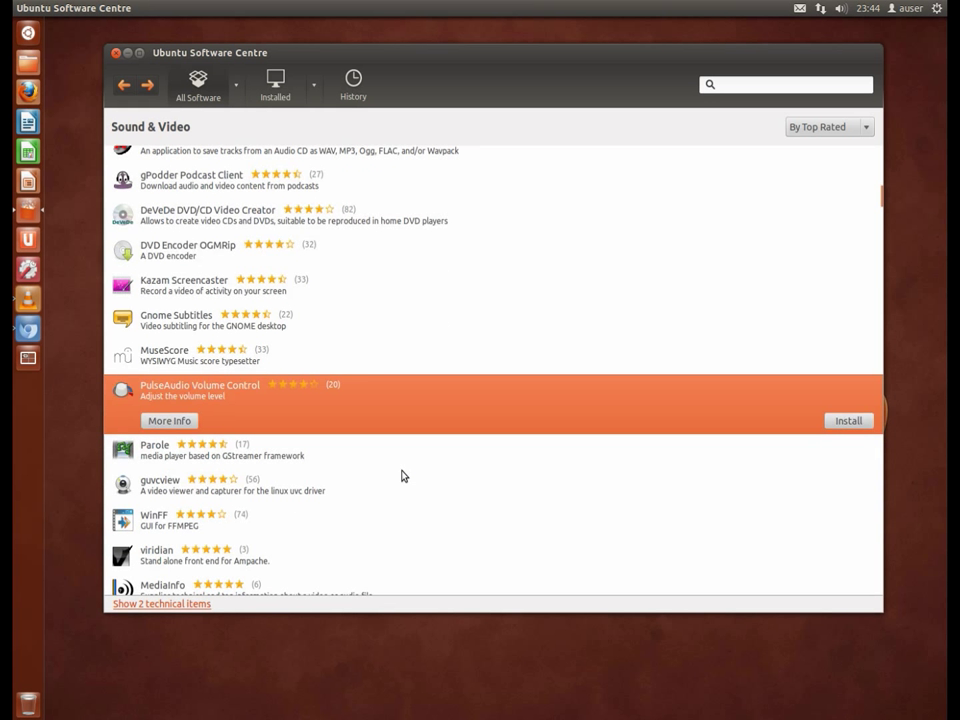
scroll(402, 475, down, 4)
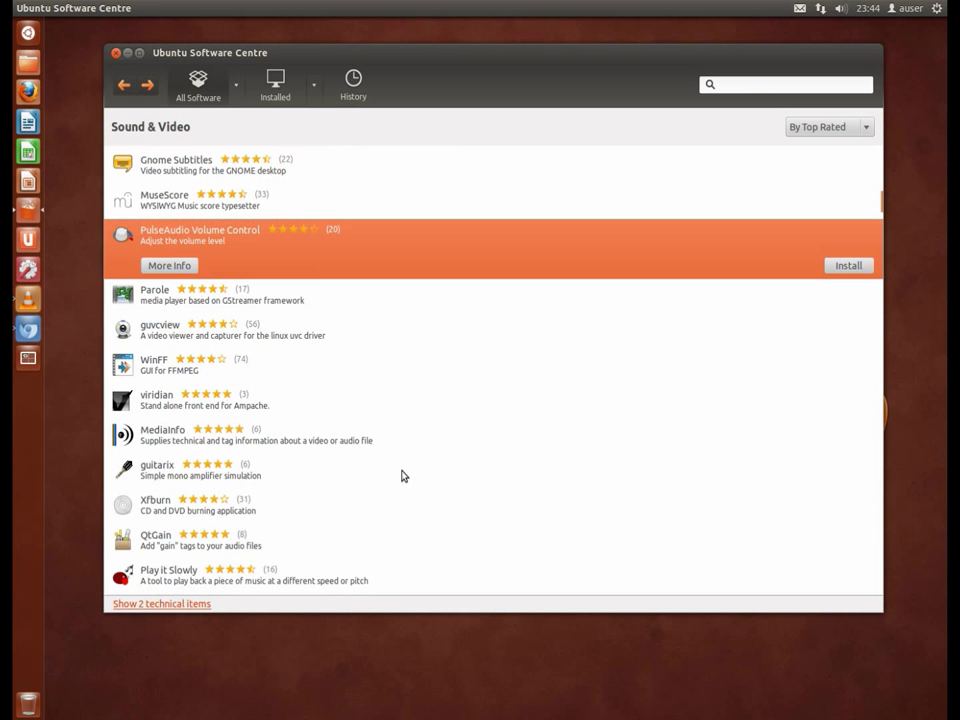
scroll(402, 476, down, 2)
scroll(401, 476, up, 5)
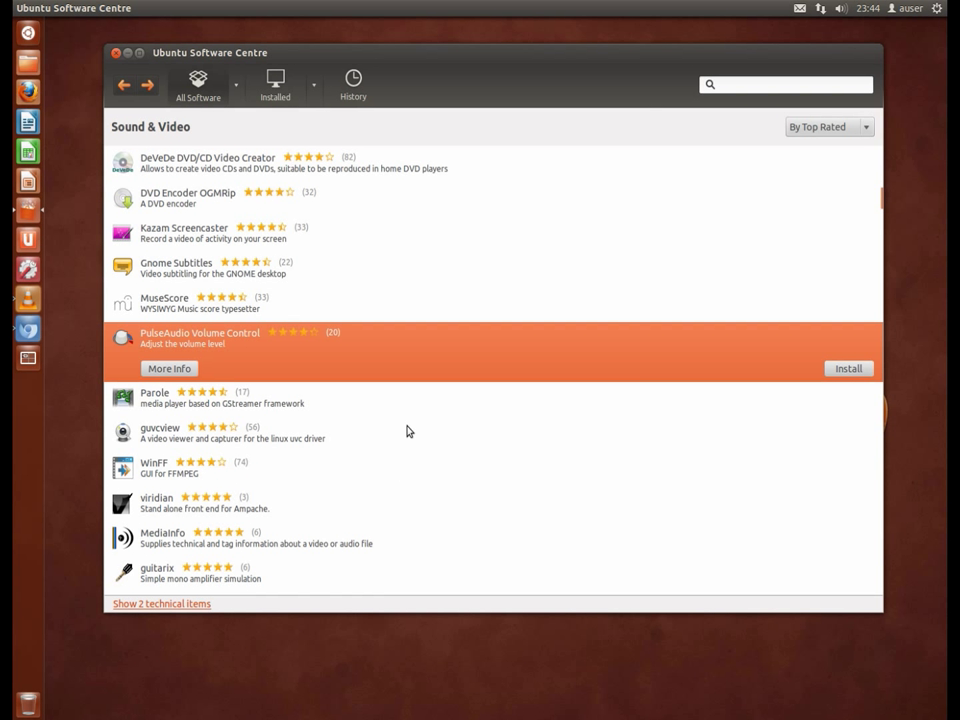
scroll(425, 434, up, 2)
scroll(432, 435, up, 1)
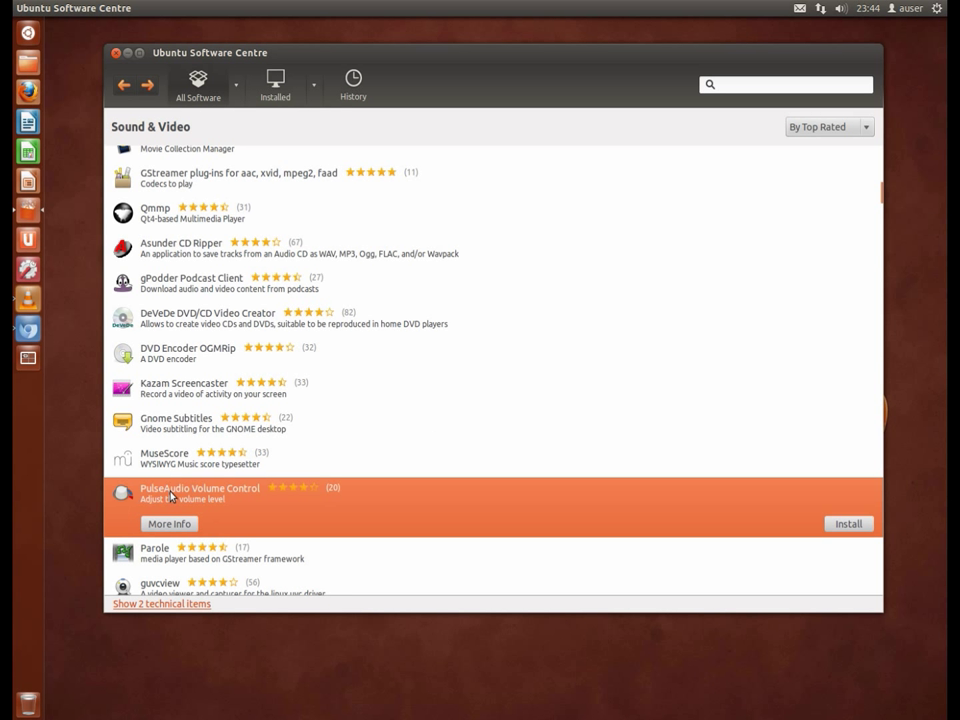
scroll(428, 514, up, 1)
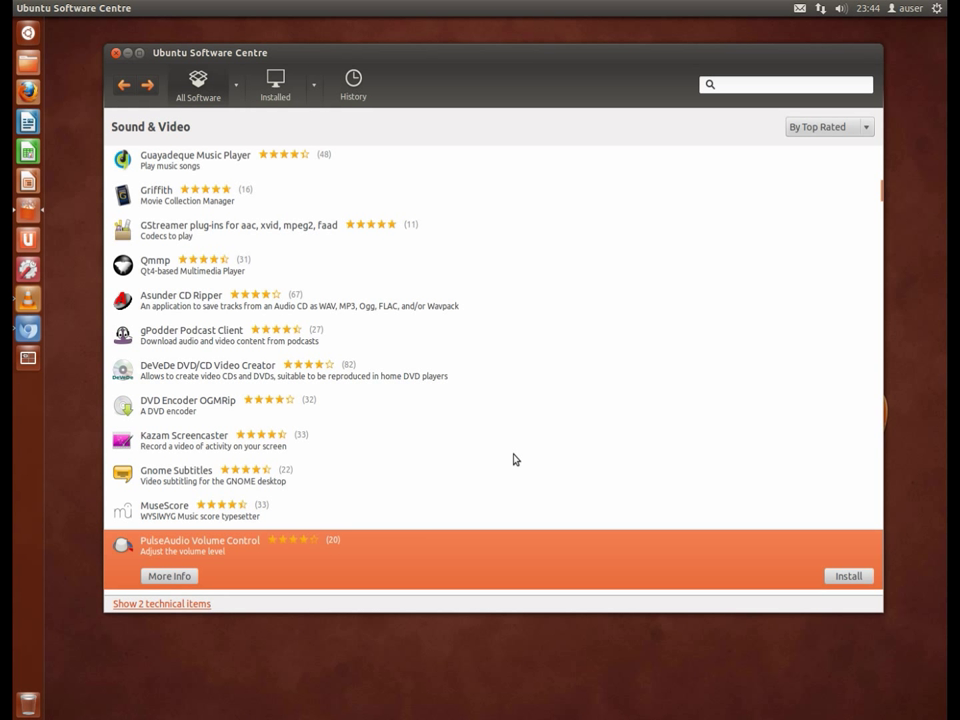
scroll(515, 459, up, 1)
click(153, 497)
click(169, 522)
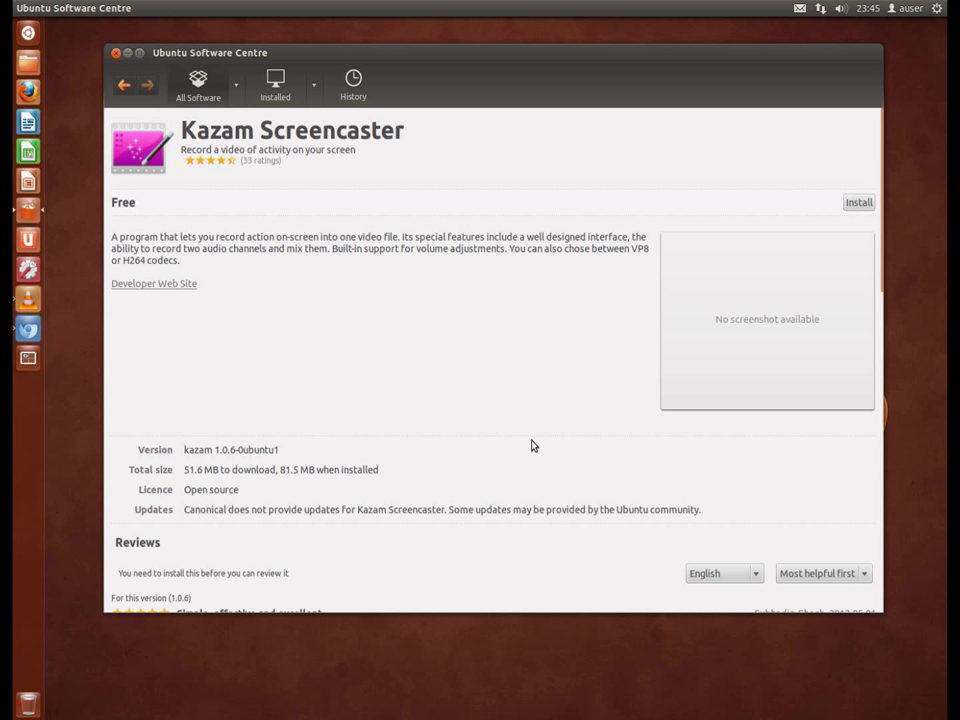
Read Kazam Screencaster's package details and user reviews, then return to the Sound & Video list.
scroll(420, 399, down, 5)
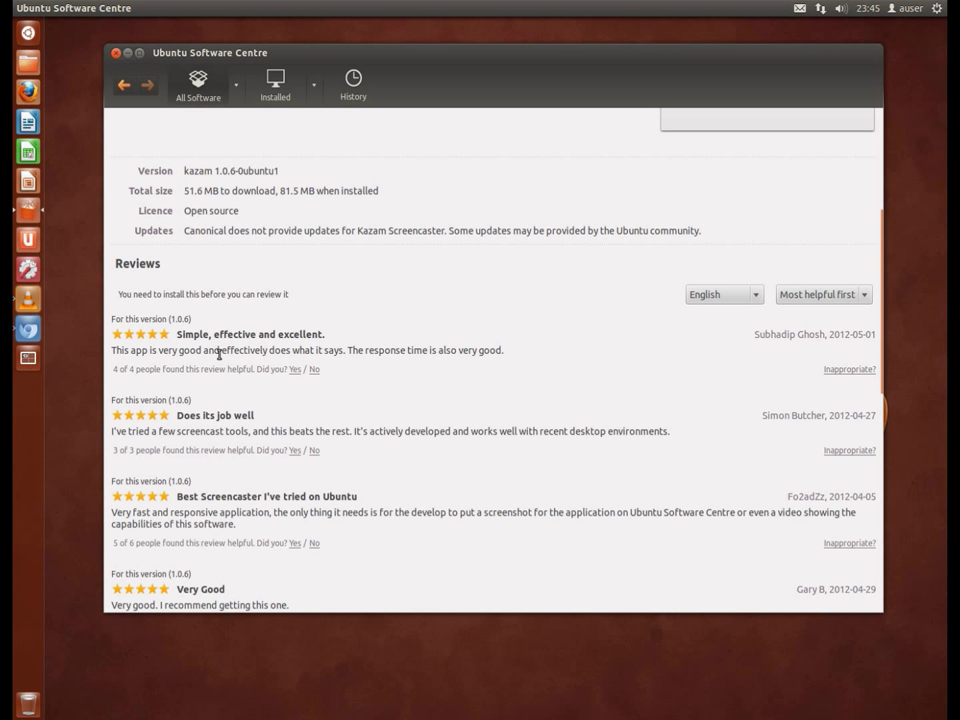
drag(181, 333, 321, 350)
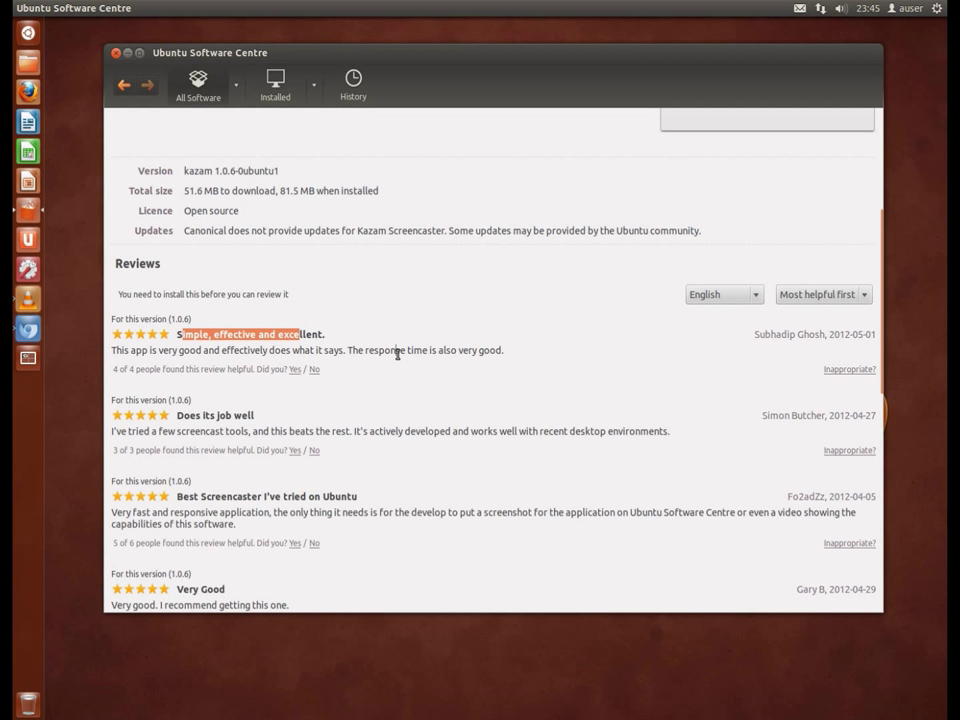
click(125, 86)
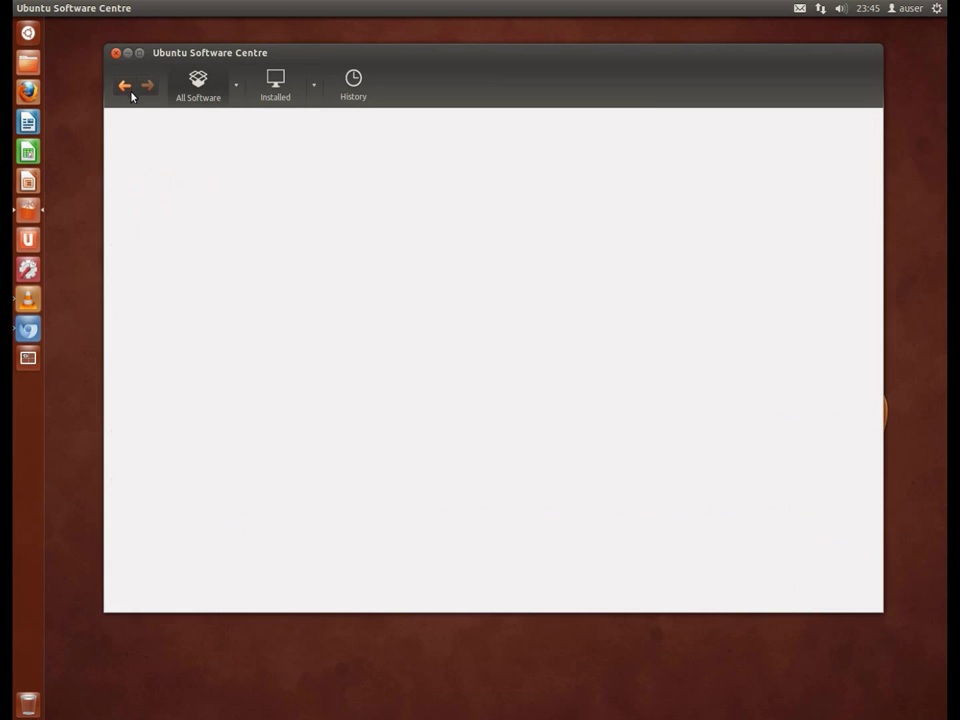
Look through more of the Sound & Video list, then leave the category and close Ubuntu Software Centre.
scroll(241, 408, down, 20)
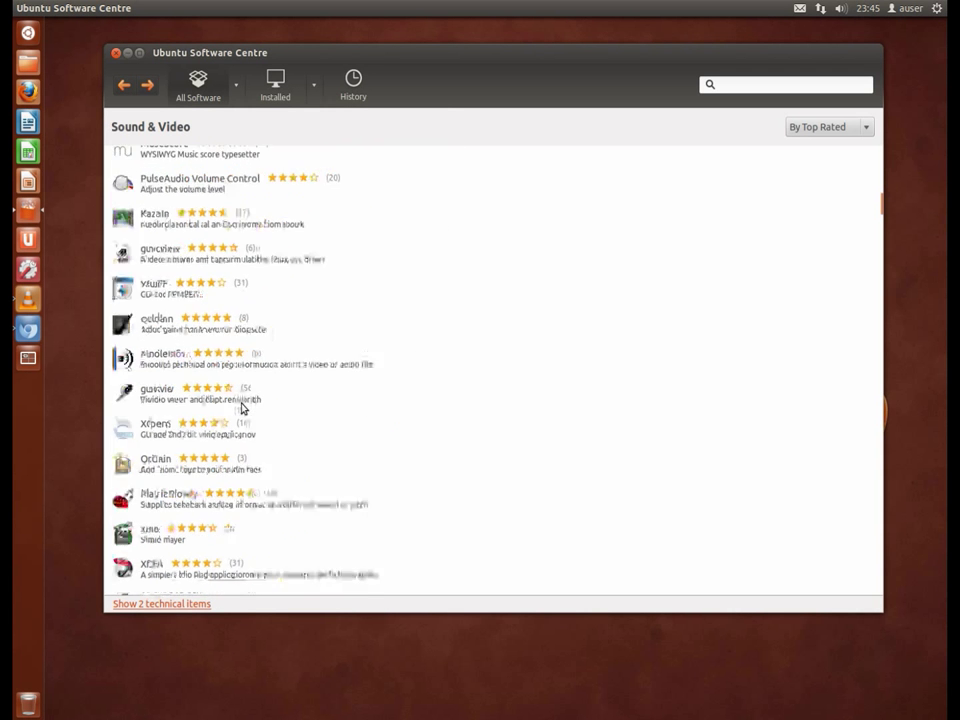
scroll(411, 435, down, 17)
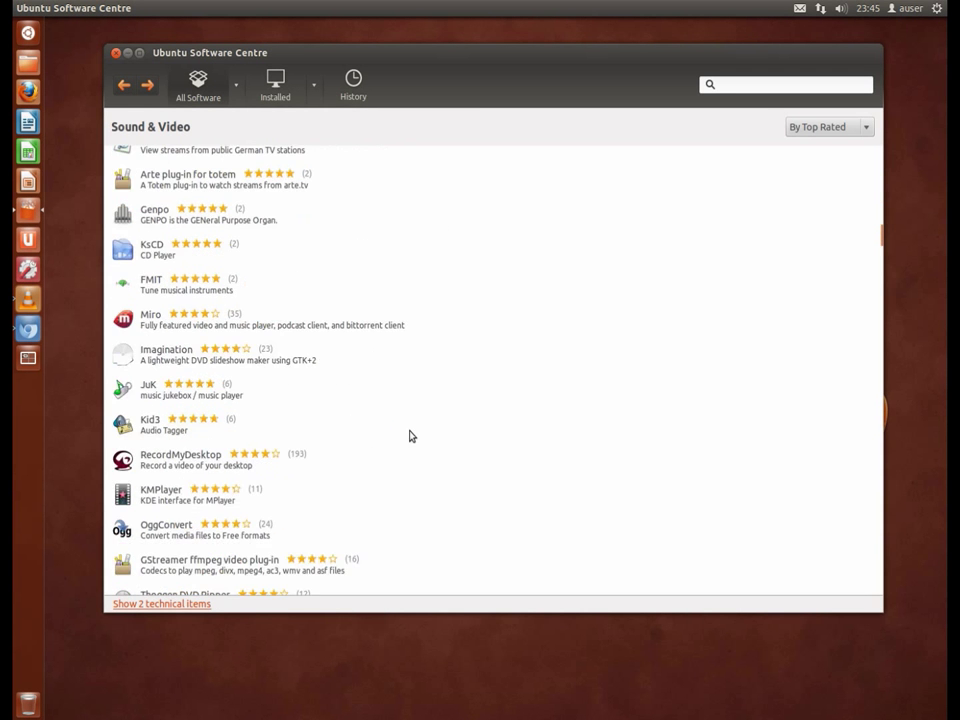
scroll(410, 436, down, 5)
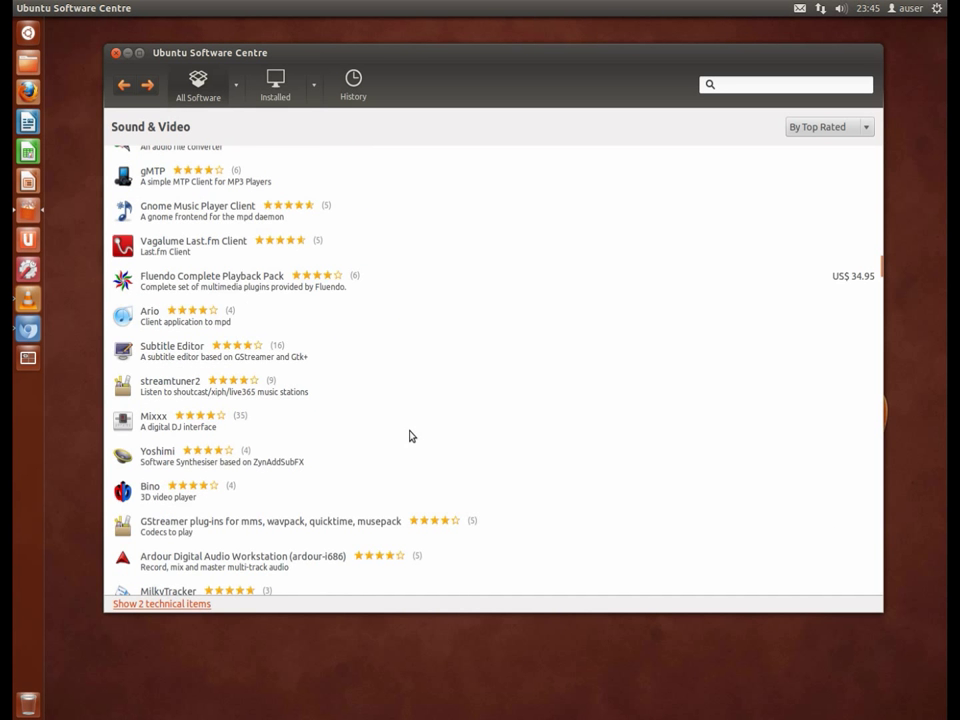
scroll(410, 436, up, 5)
scroll(410, 436, up, 15)
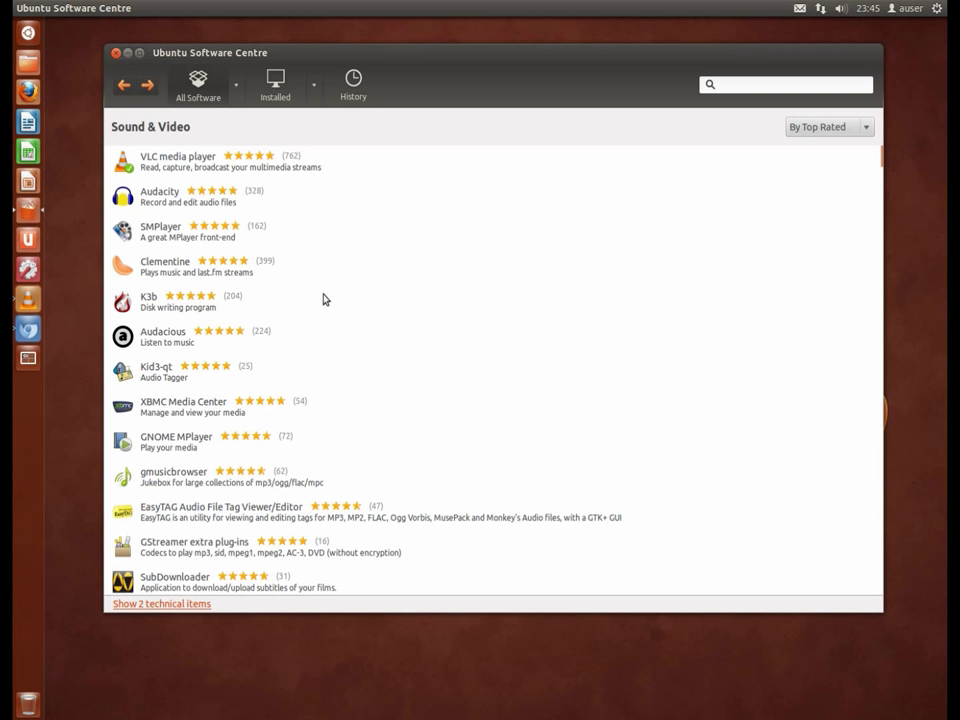
click(124, 85)
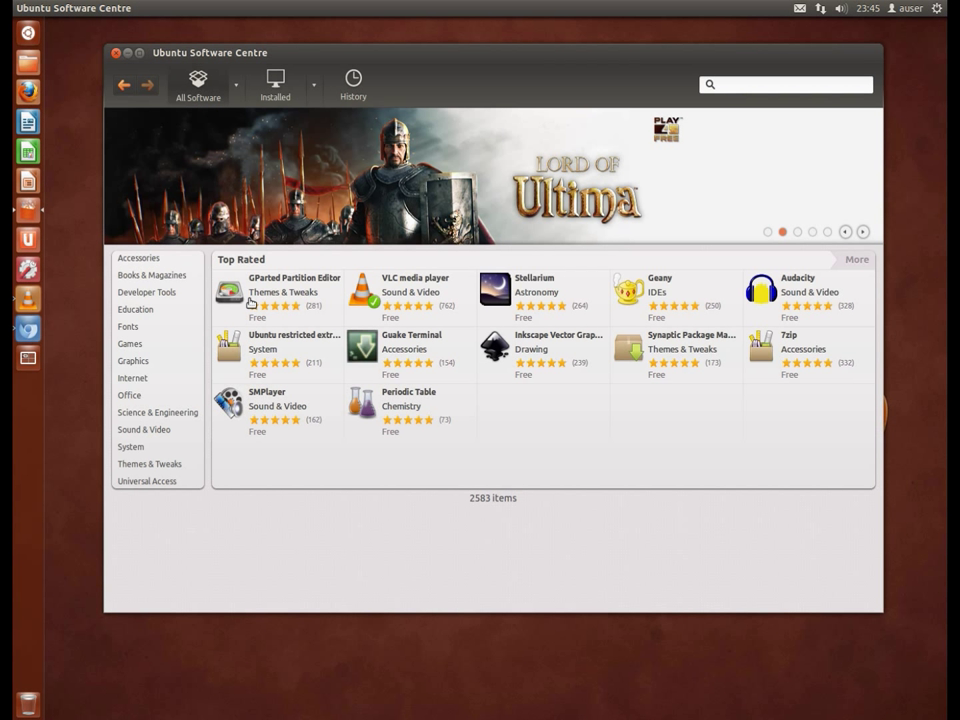
click(115, 53)
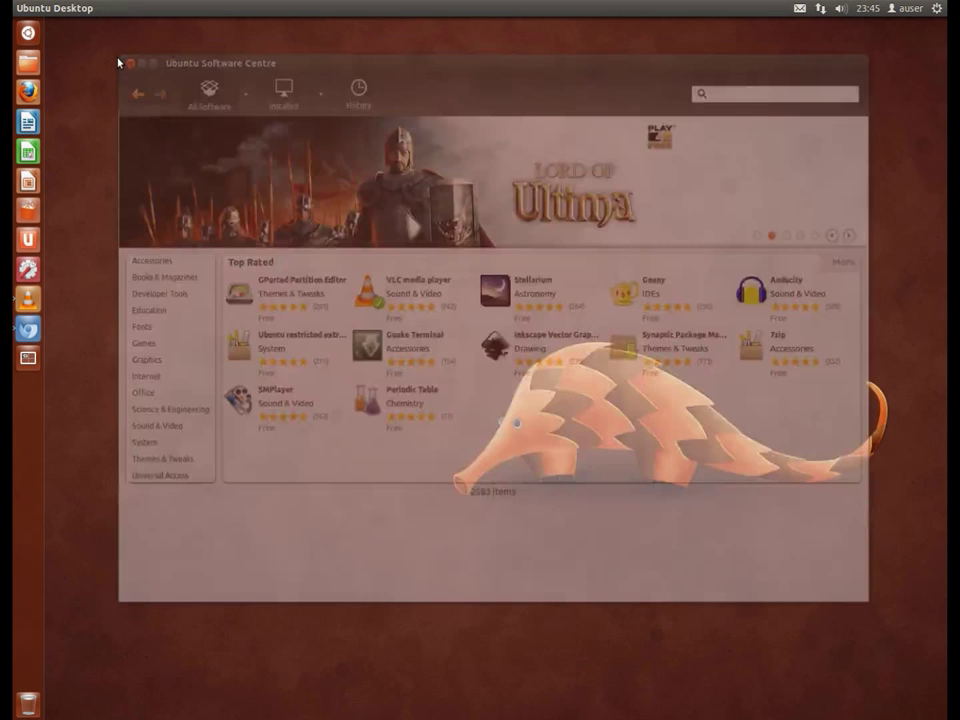
Open VLC media player, accept its network access policy with media information downloads allowed, try enlarging and moving its window, then close it.
click(30, 297)
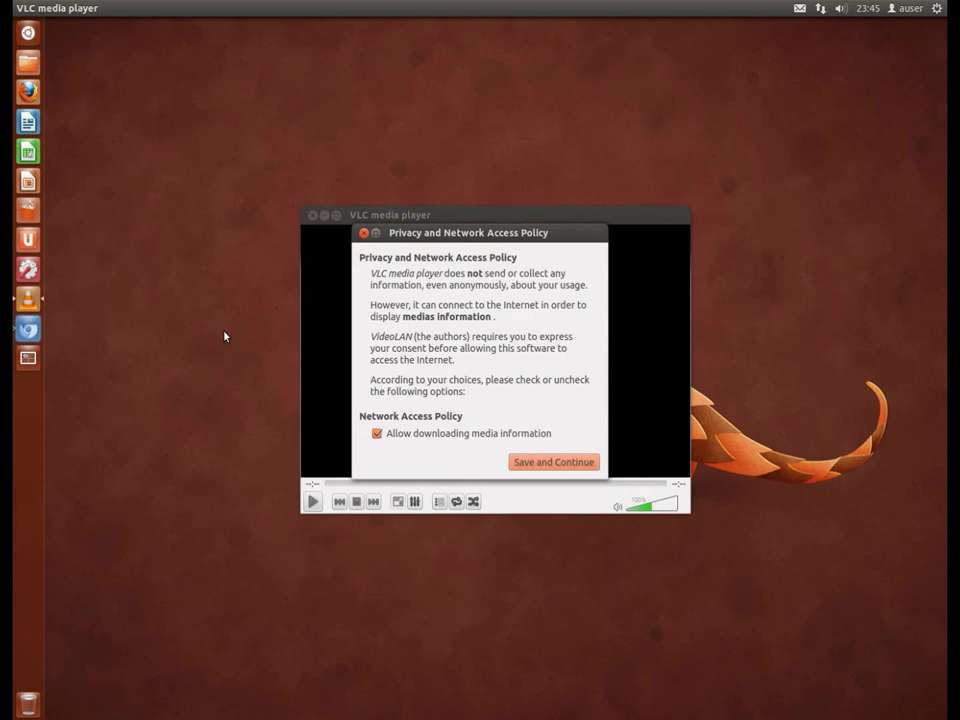
click(524, 460)
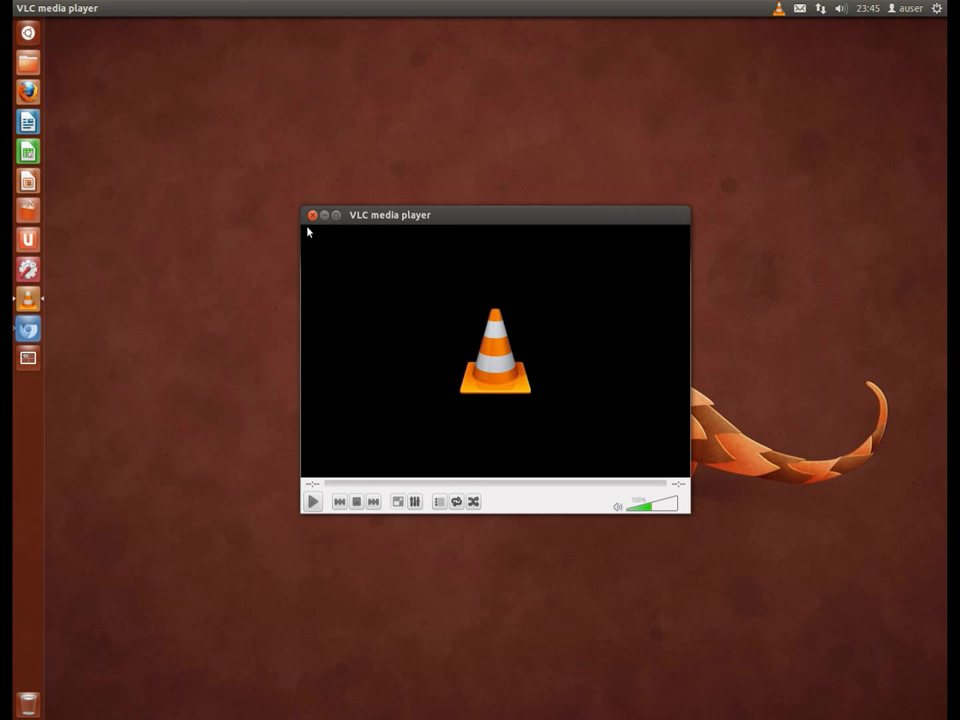
drag(686, 510, 829, 626)
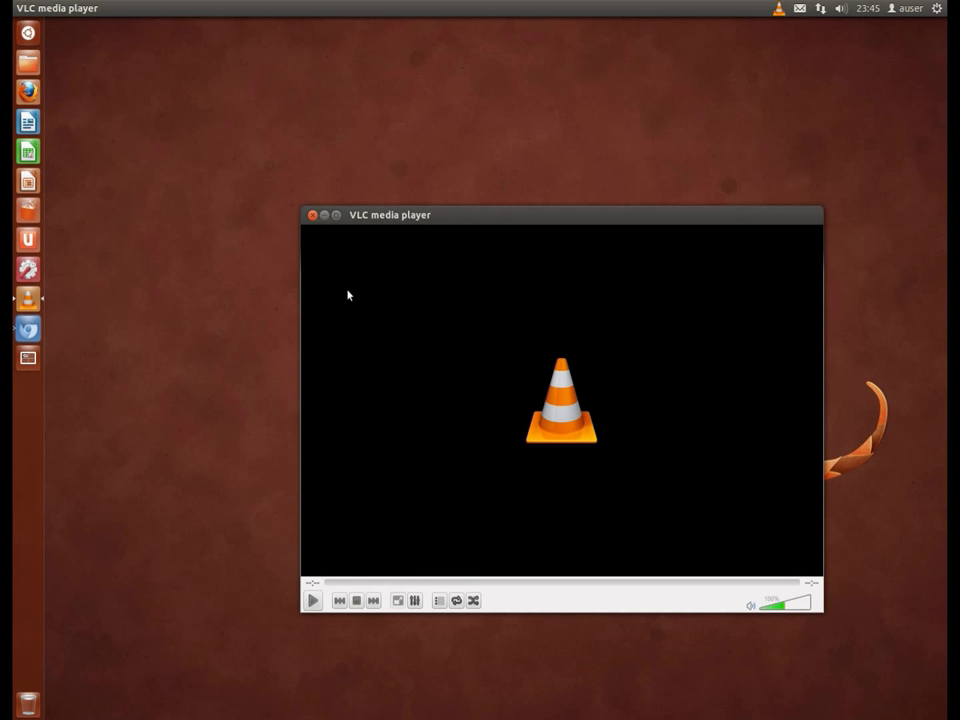
drag(341, 220, 272, 169)
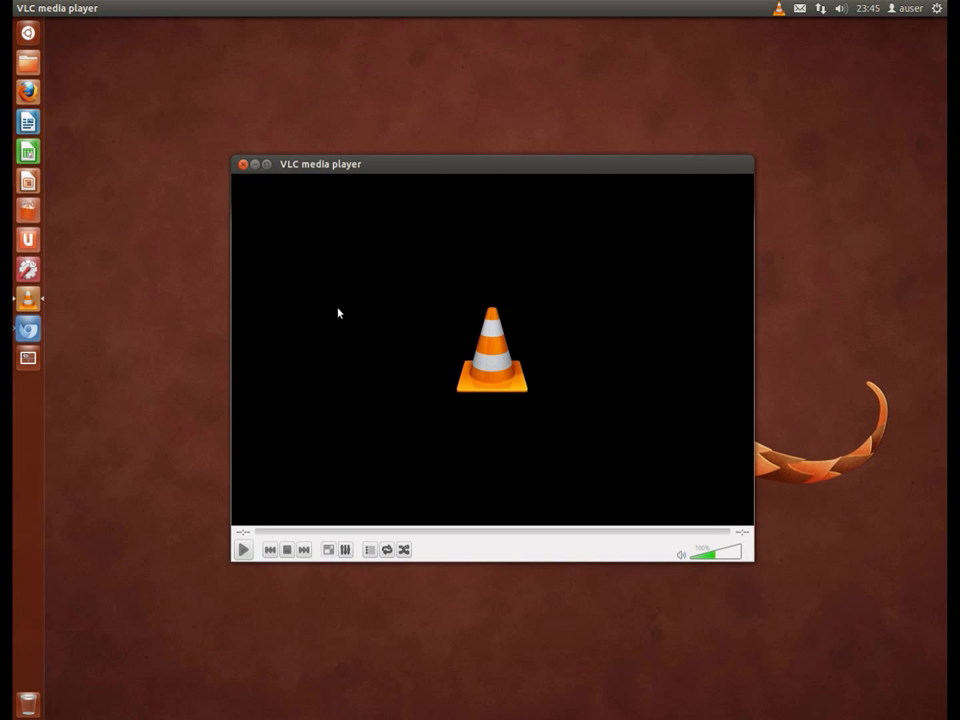
click(243, 165)
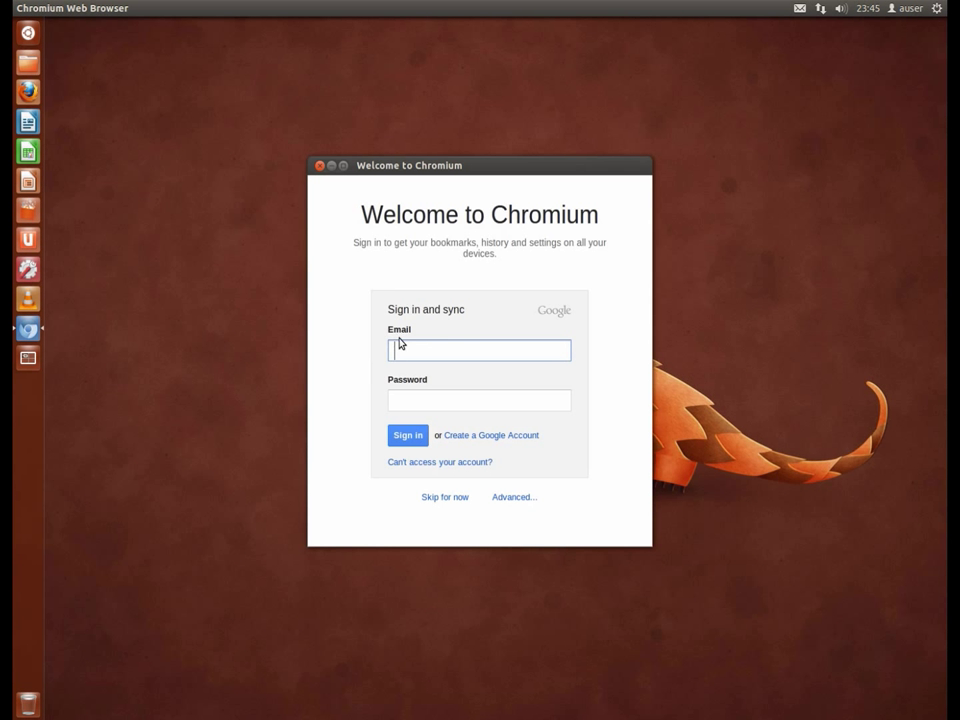
Dismiss Chromium's welcome sign-in window and search hint, then view the Getting Started page and return to the new tab.
click(318, 166)
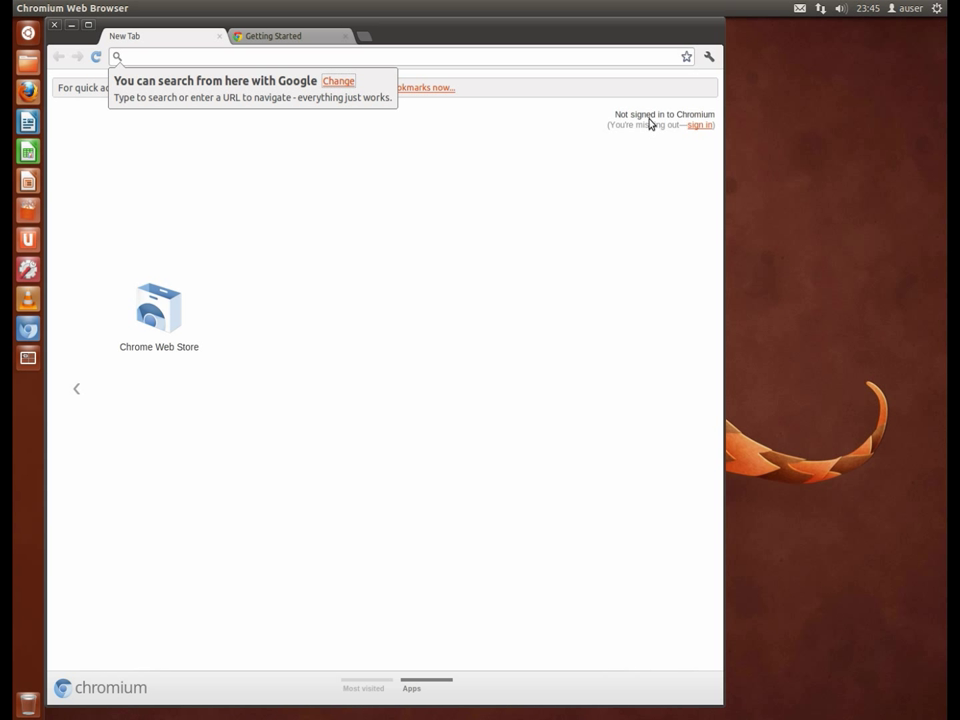
click(291, 96)
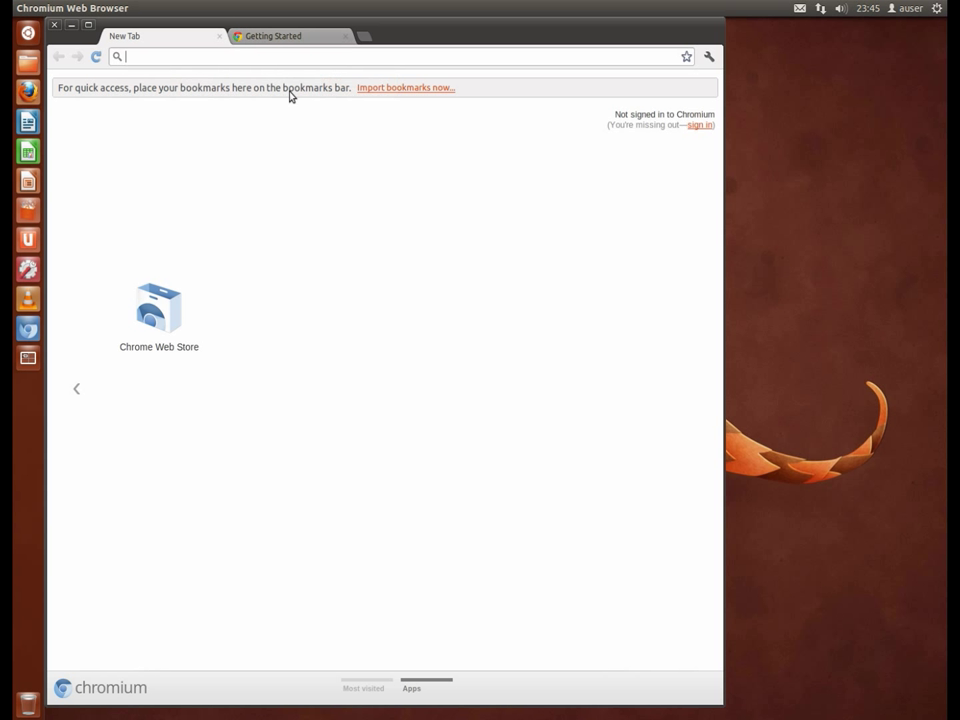
click(281, 42)
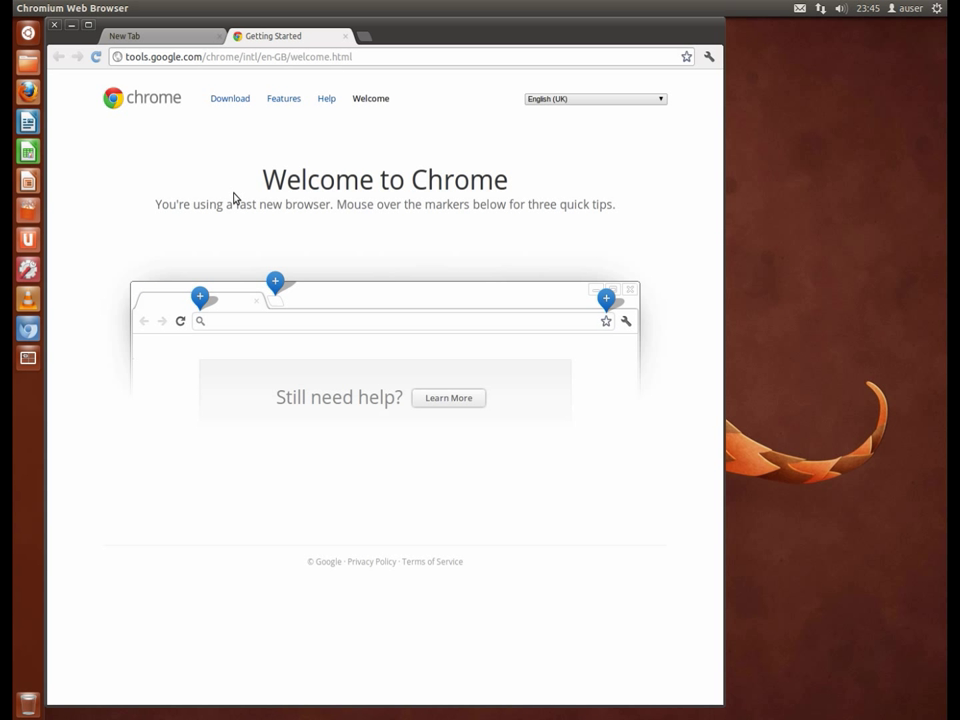
click(182, 37)
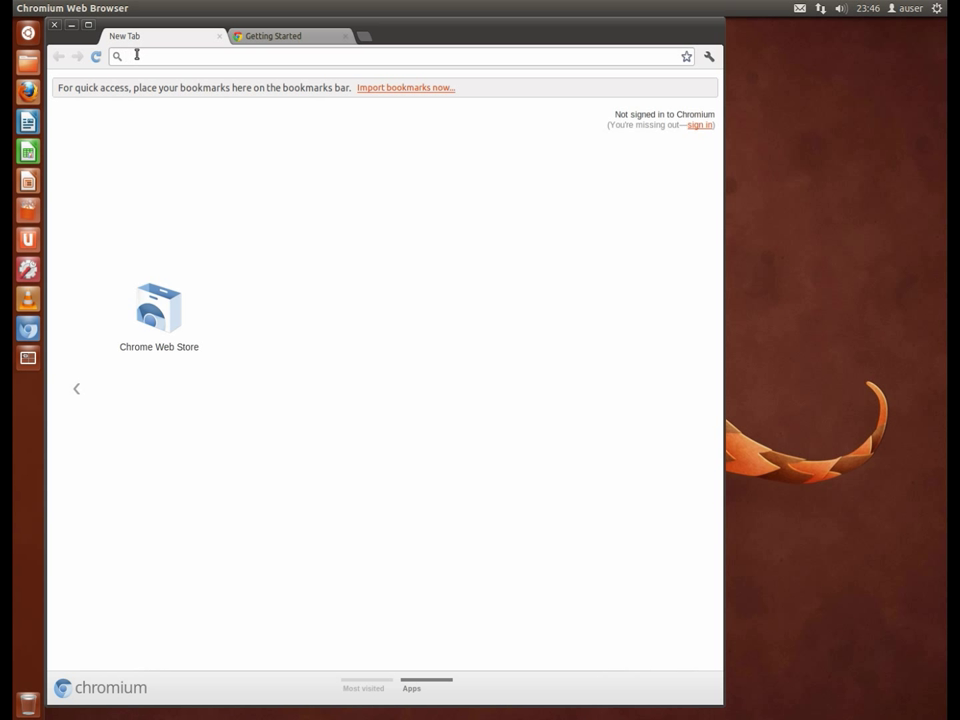
Load google.co.uk and follow its YouTube link to view the YouTube home page, then close Chromium.
text(google.co.uk)
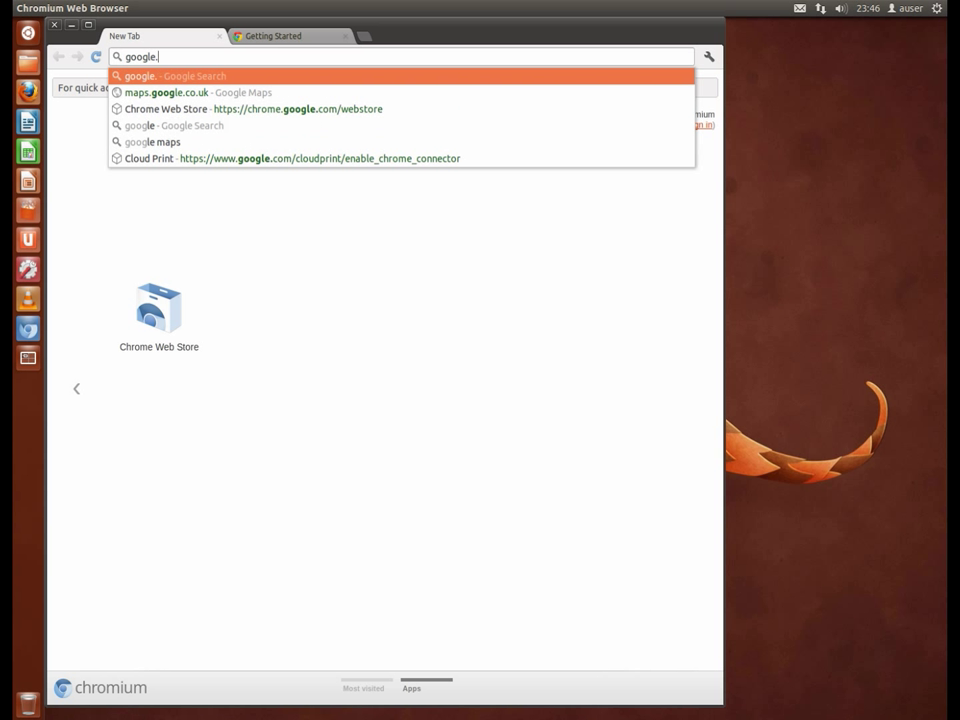
key(Return)
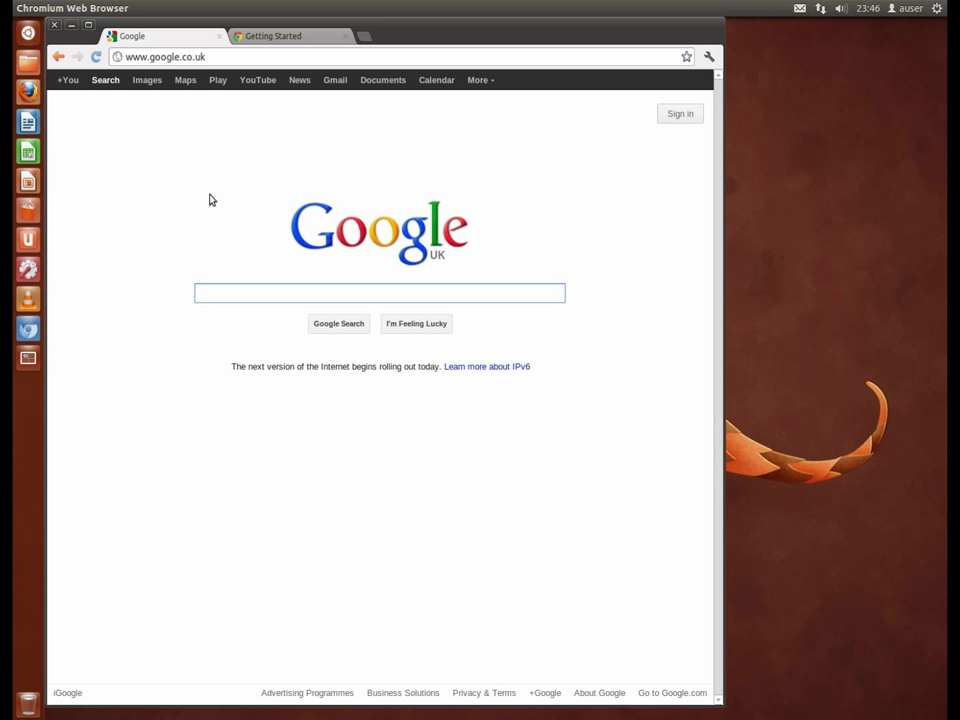
click(258, 84)
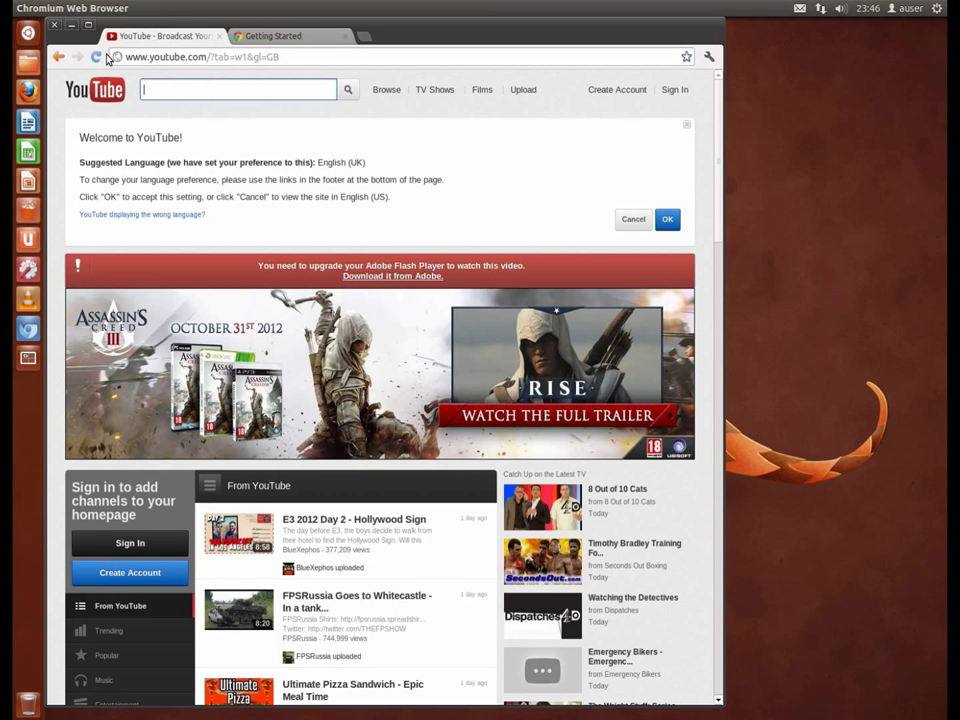
click(55, 26)
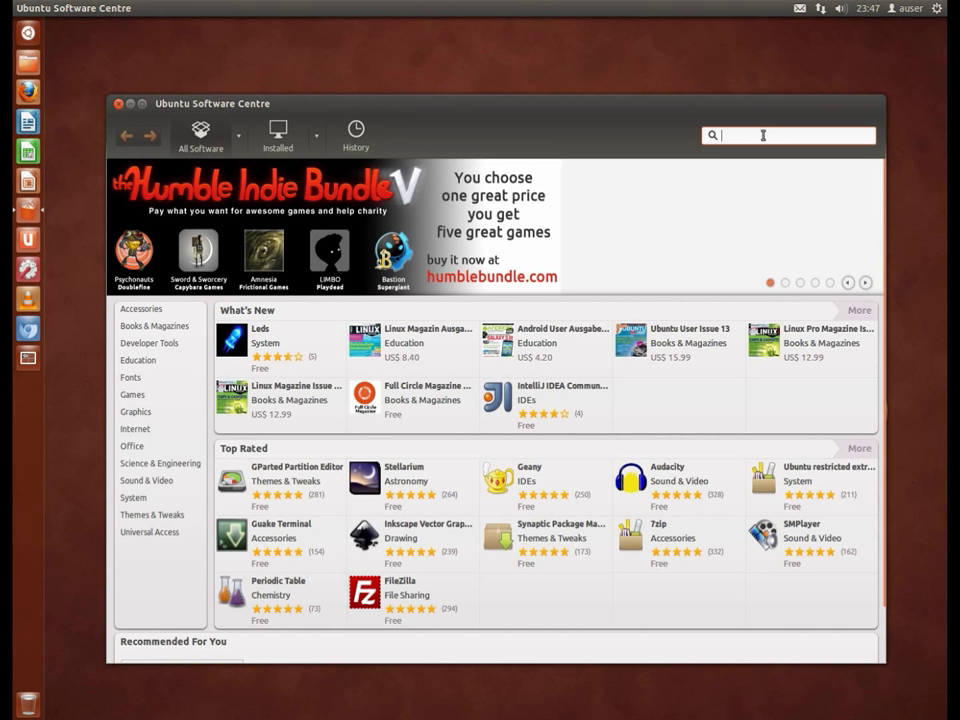
Search Ubuntu Software Centre for "flash" and install the Adobe Flash plug-in, authenticating with the account password.
text(flash)
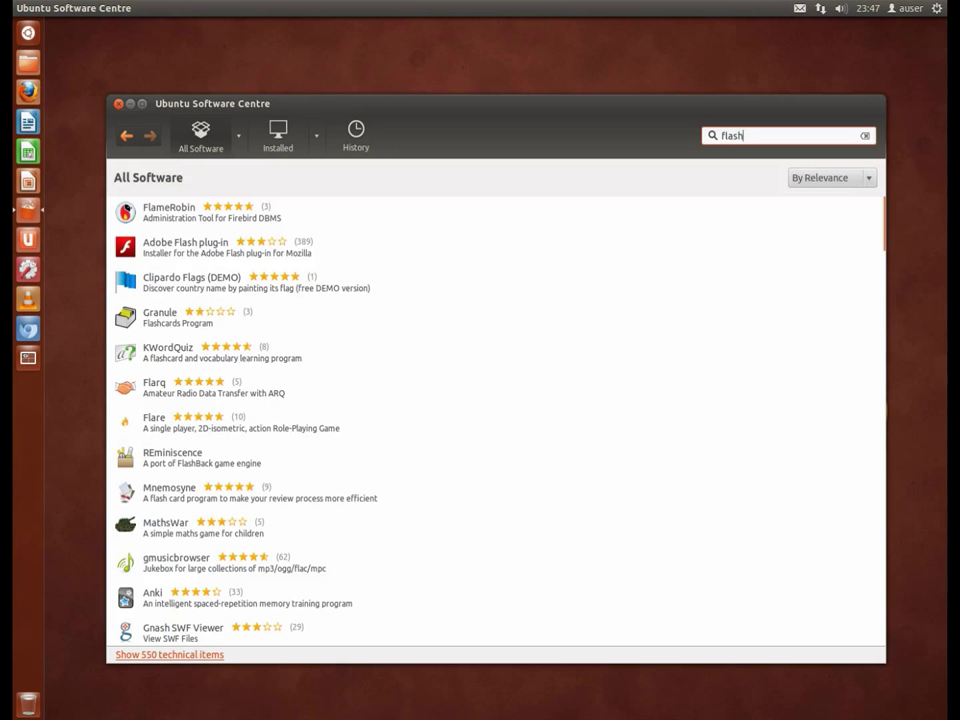
click(168, 213)
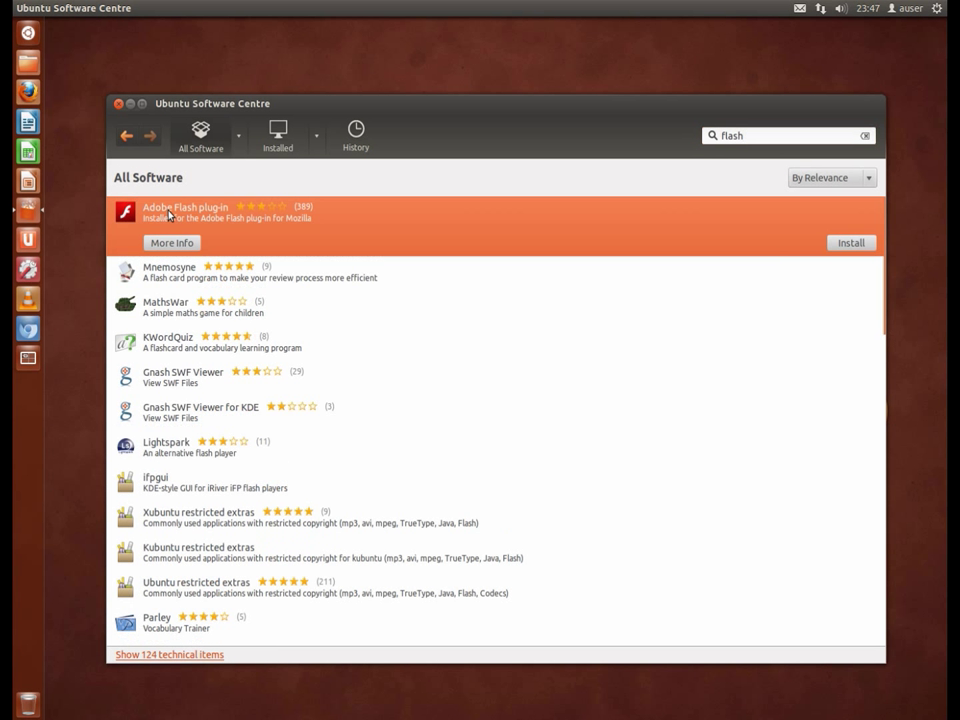
click(849, 243)
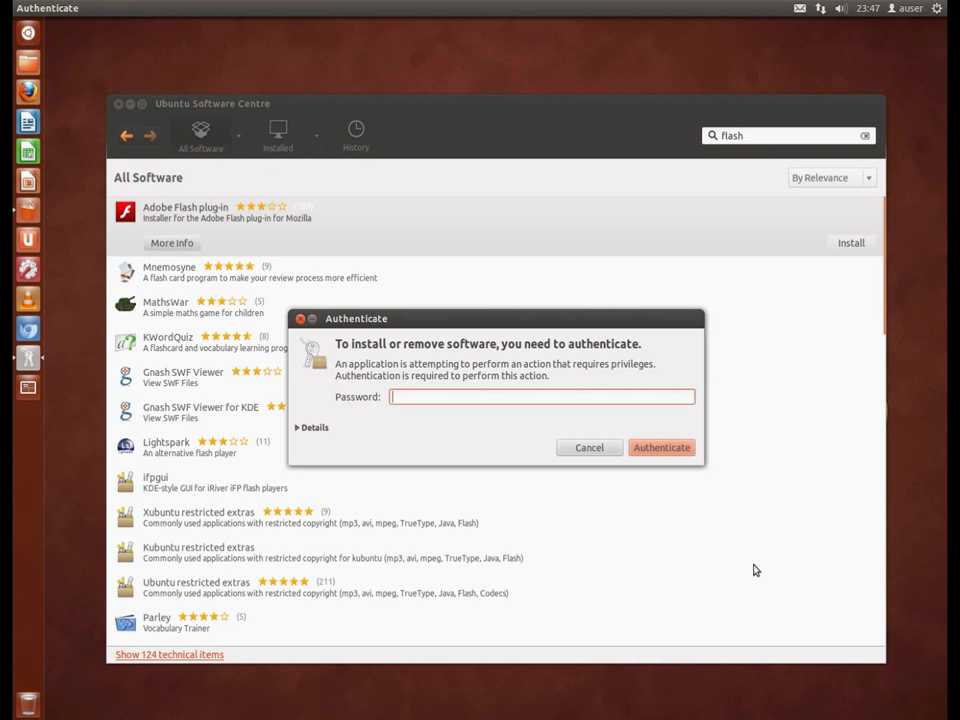
text(•••••••)
click(670, 455)
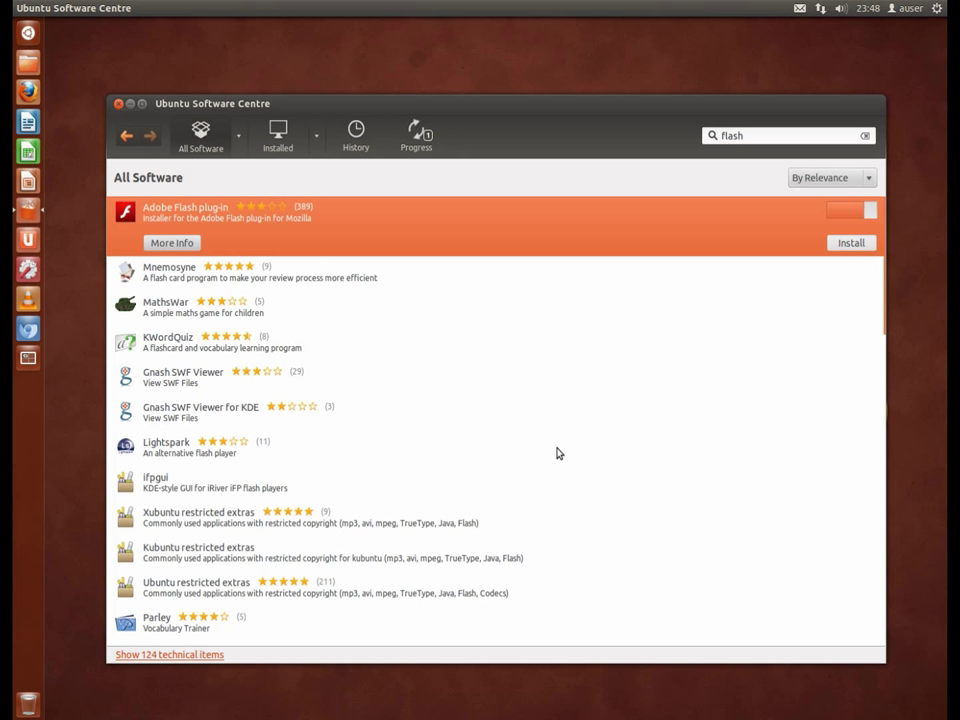
Check the Flash plug-in's installation progress, then cancel the Ubuntu One installer and close Ubuntu Software Centre.
click(413, 142)
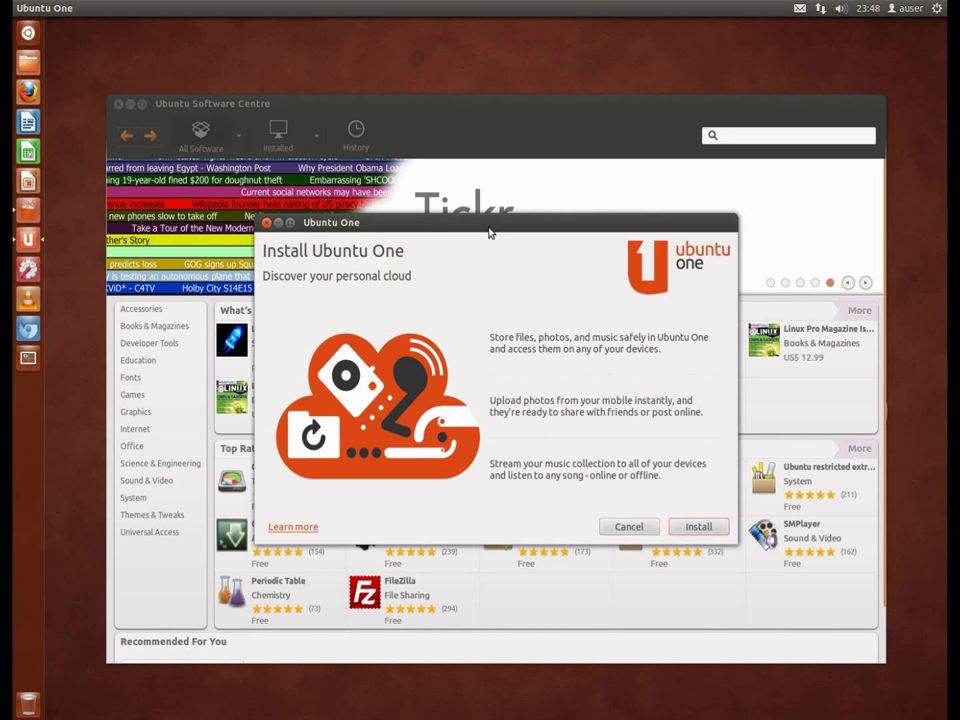
click(636, 527)
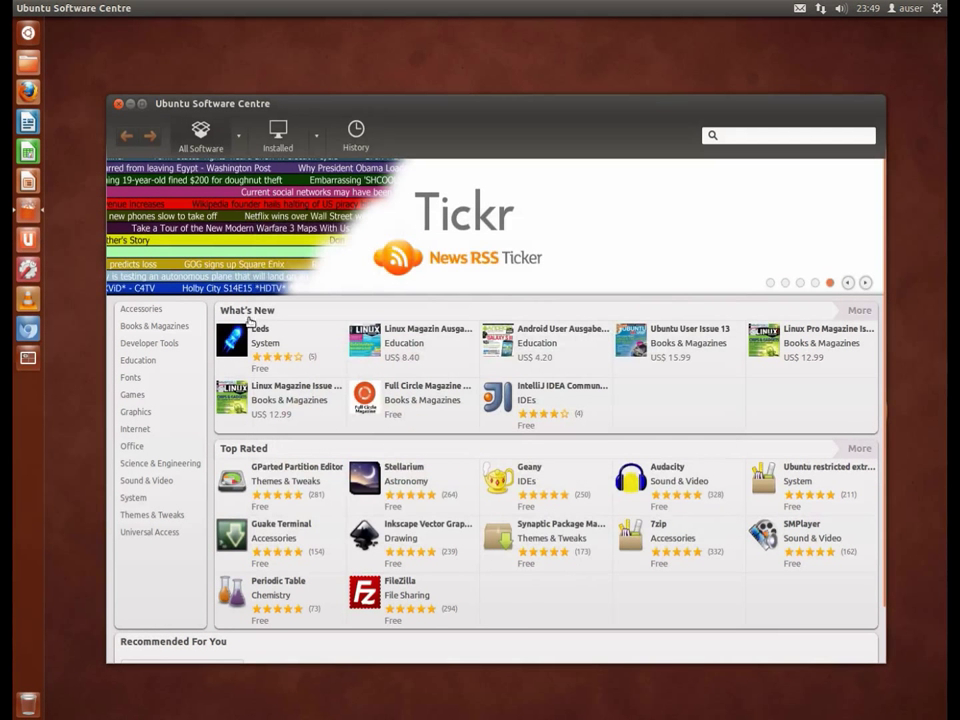
click(118, 103)
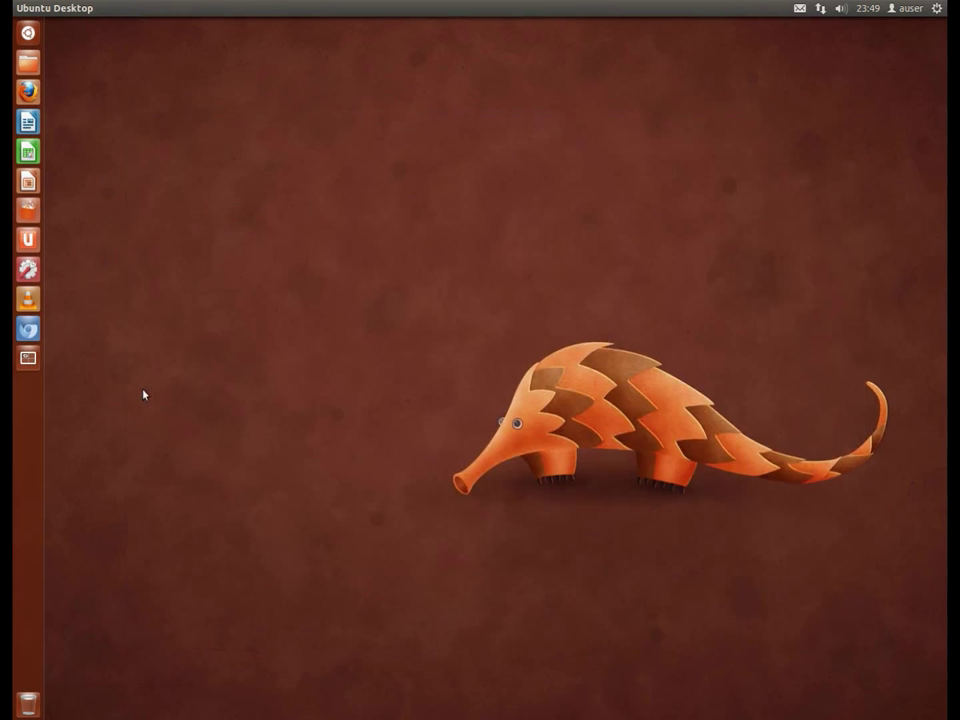
click(28, 328)
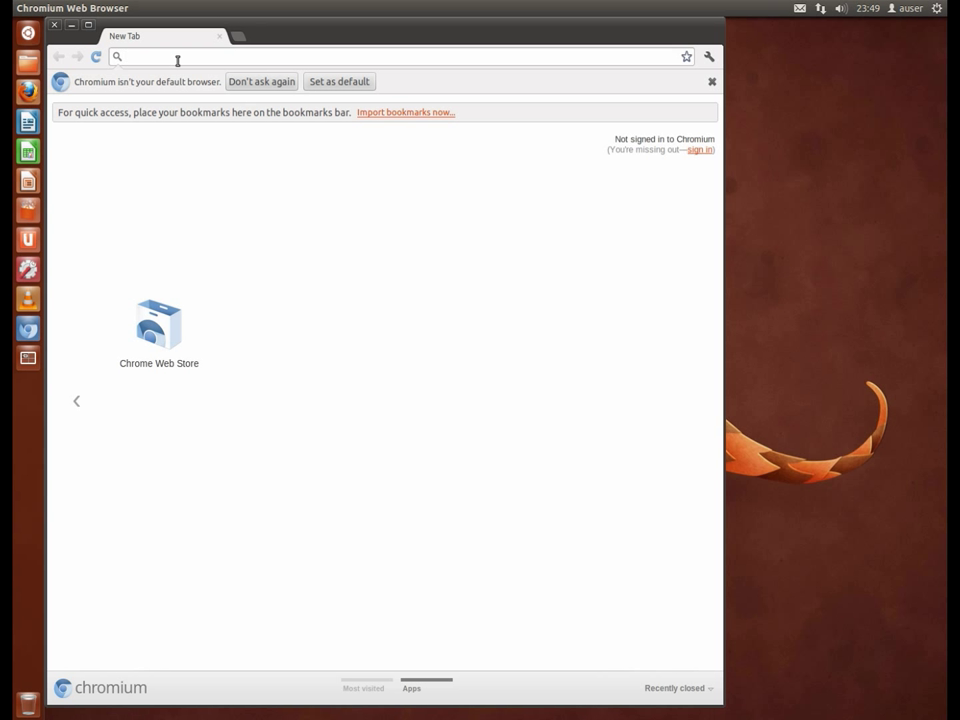
text(www.you)
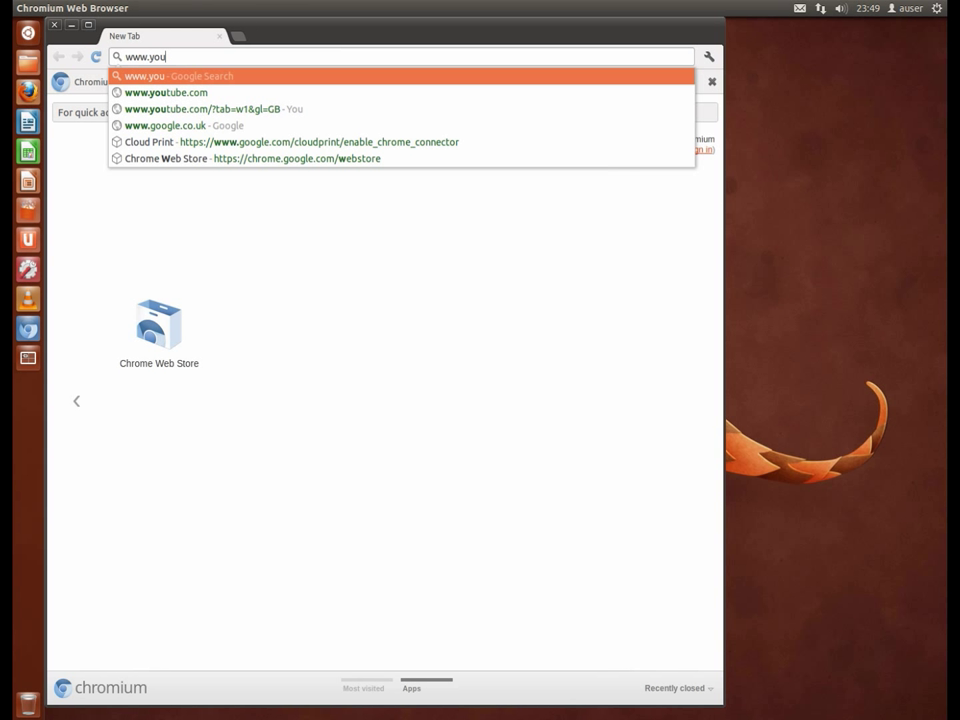
click(166, 92)
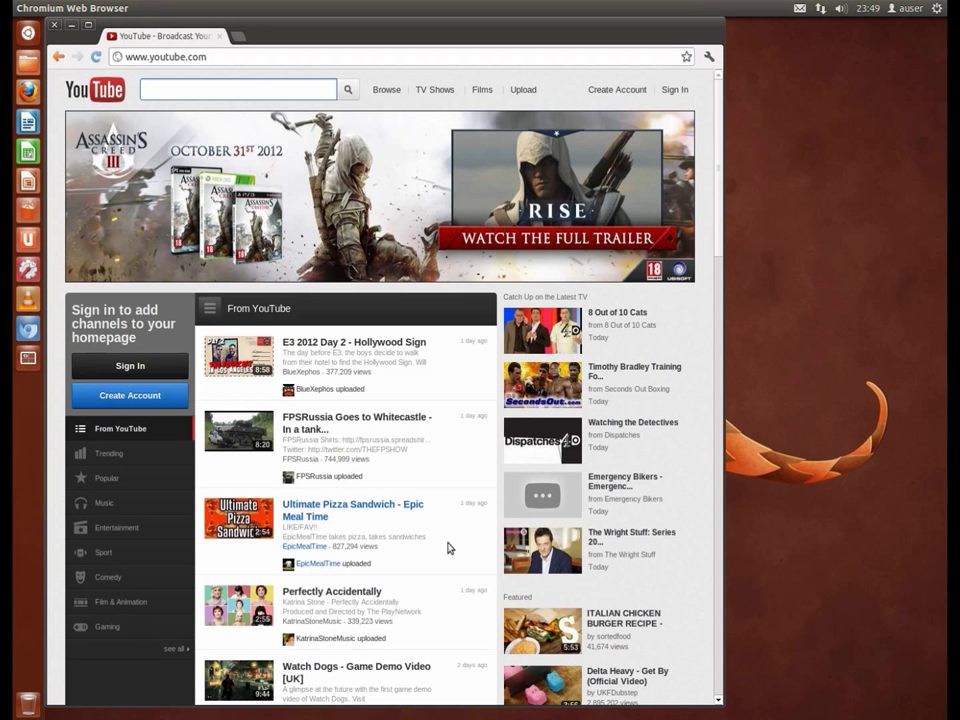
click(622, 317)
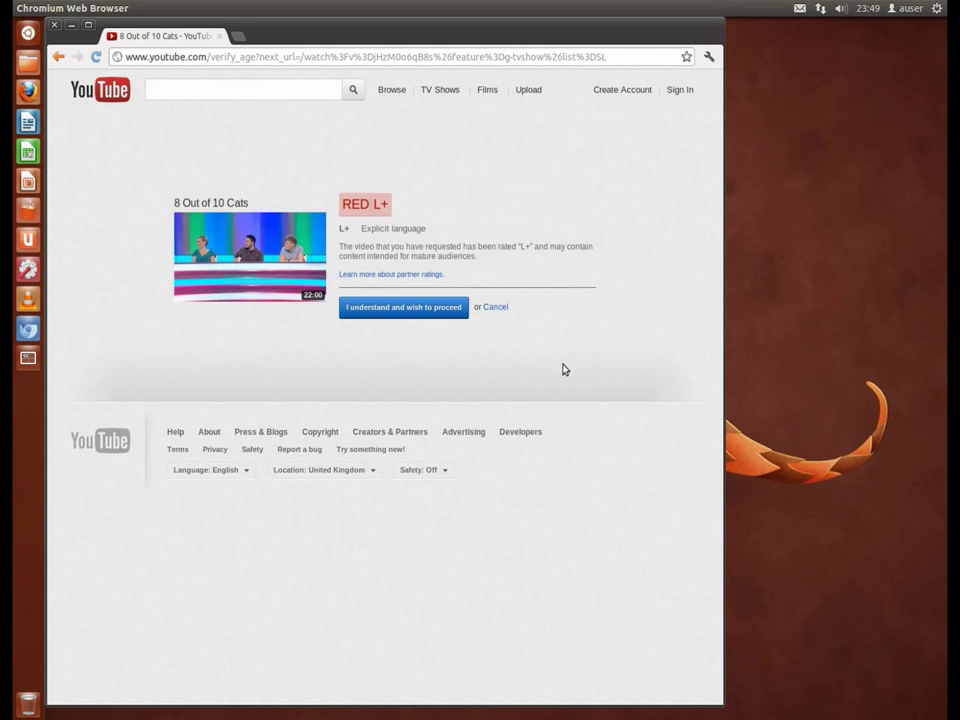
click(60, 58)
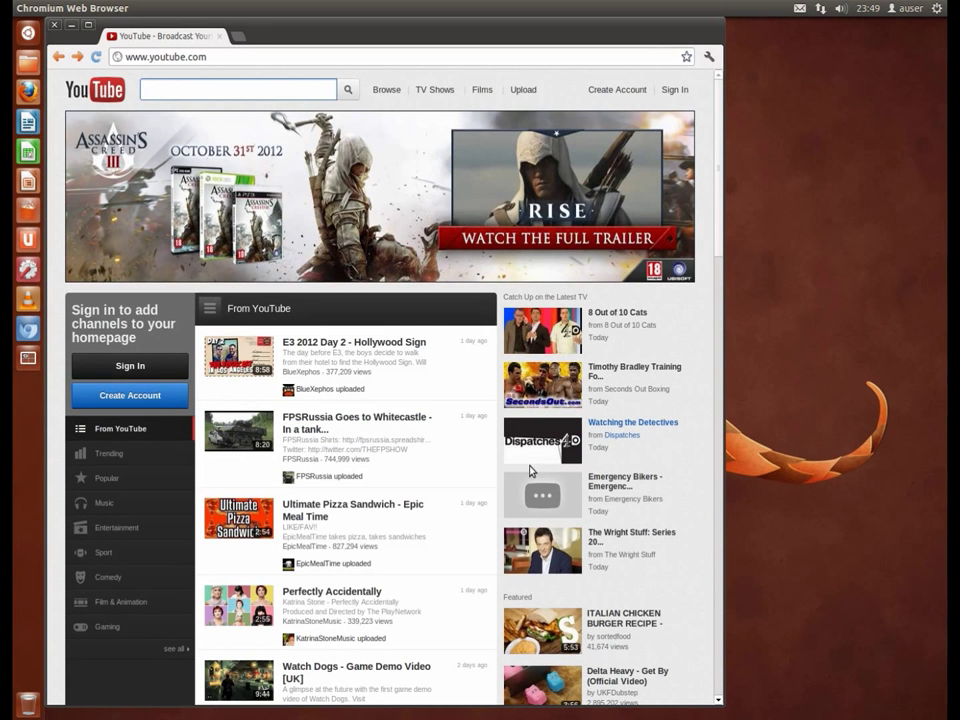
Find the FIFA 13 E3 First Gameplay Trailer on the YouTube home page, play part of it, then close Chromium.
scroll(630, 453, down, 4)
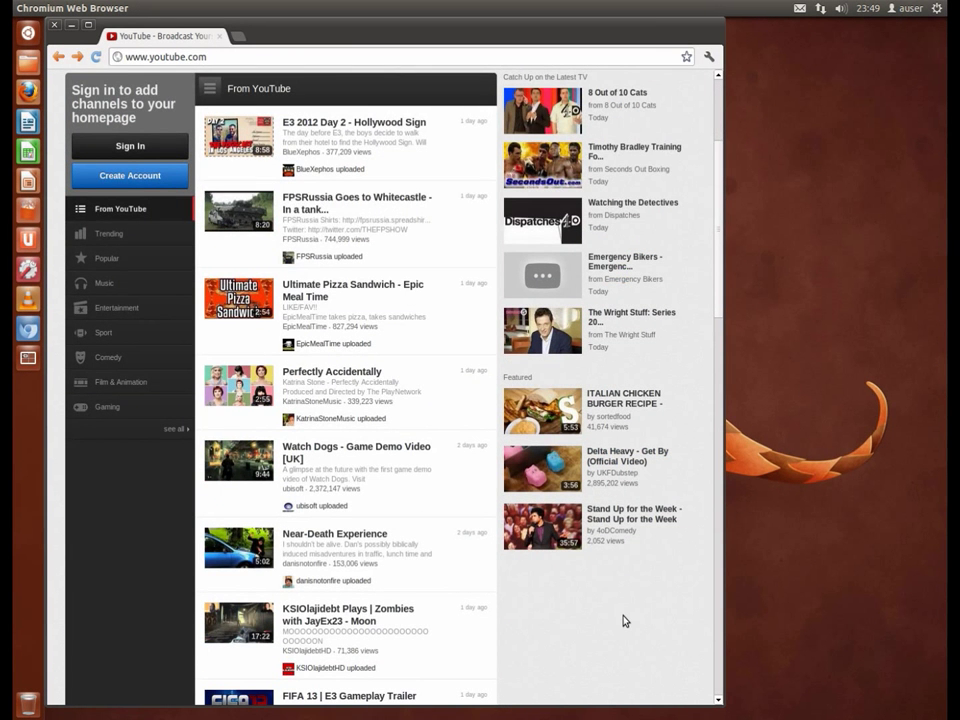
scroll(444, 604, down, 8)
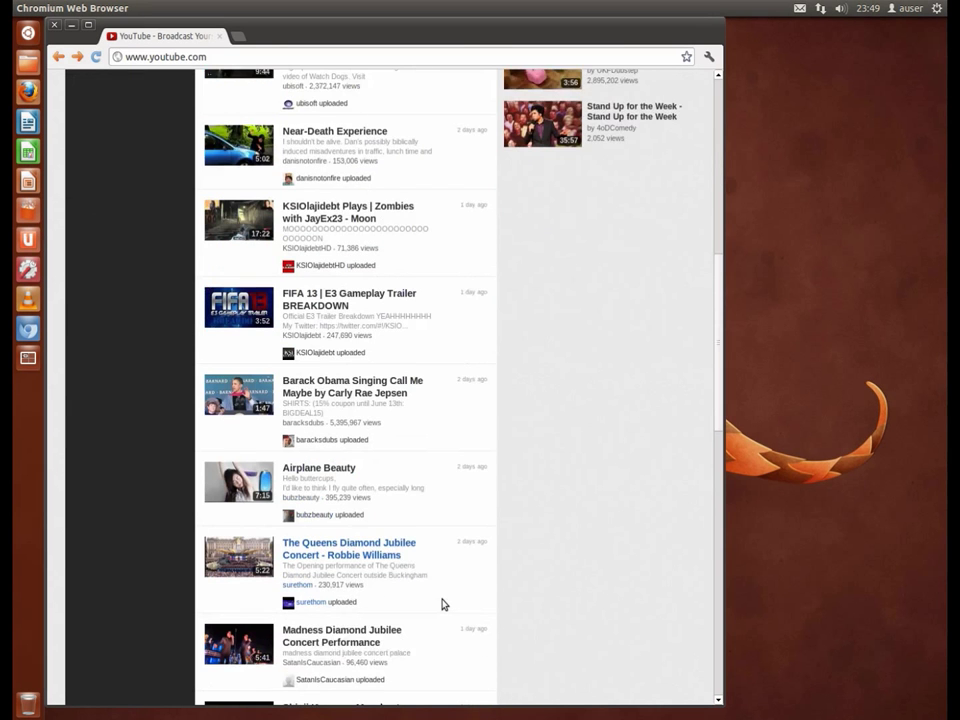
scroll(465, 596, down, 2)
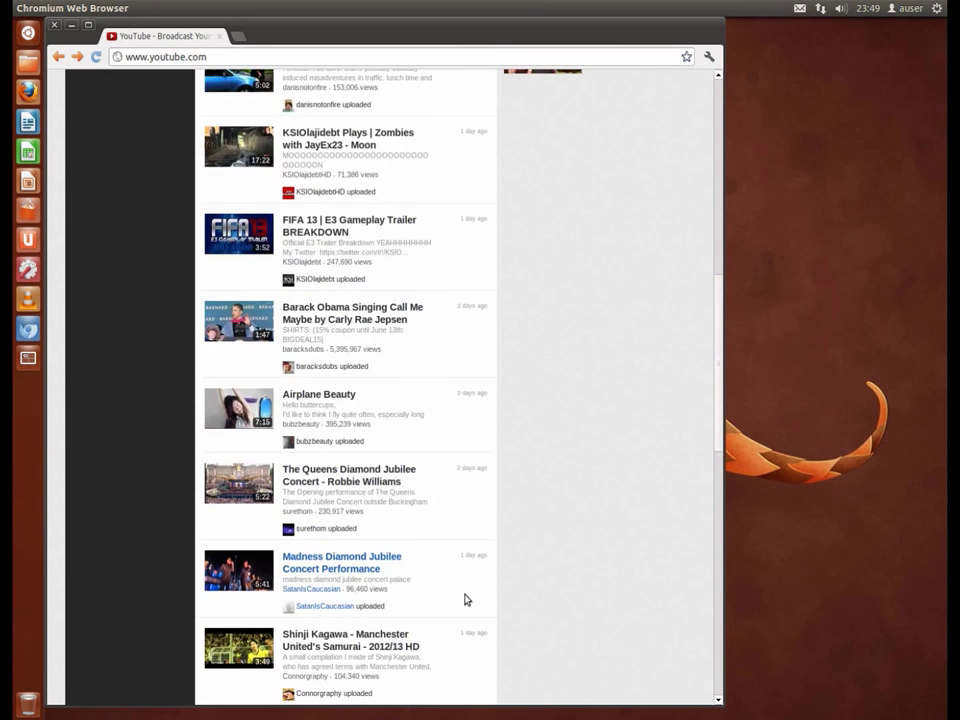
scroll(465, 599, down, 15)
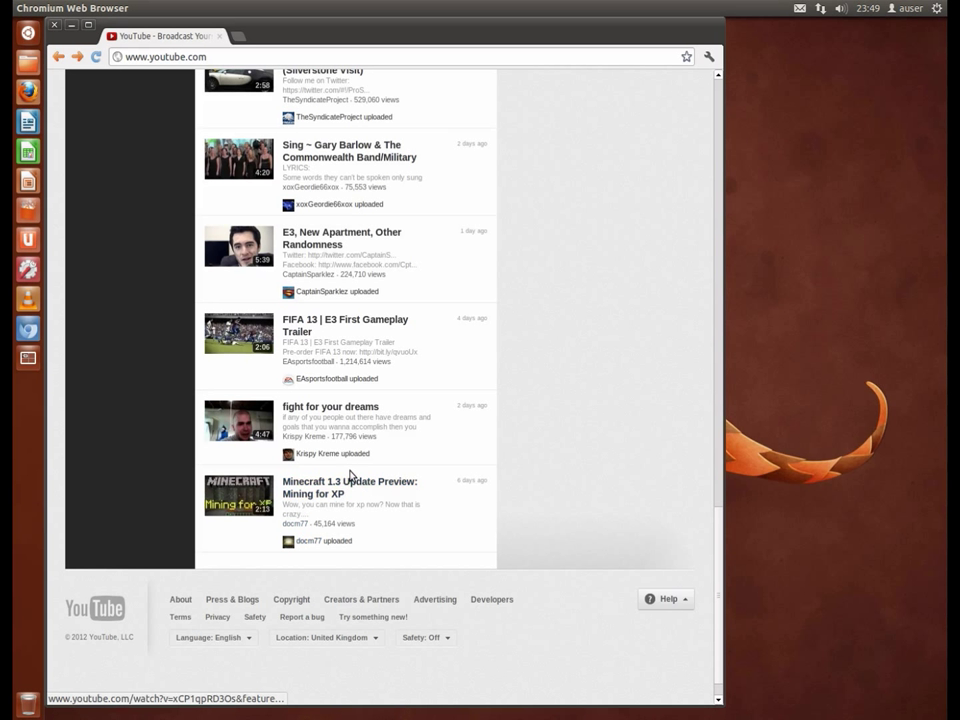
click(336, 325)
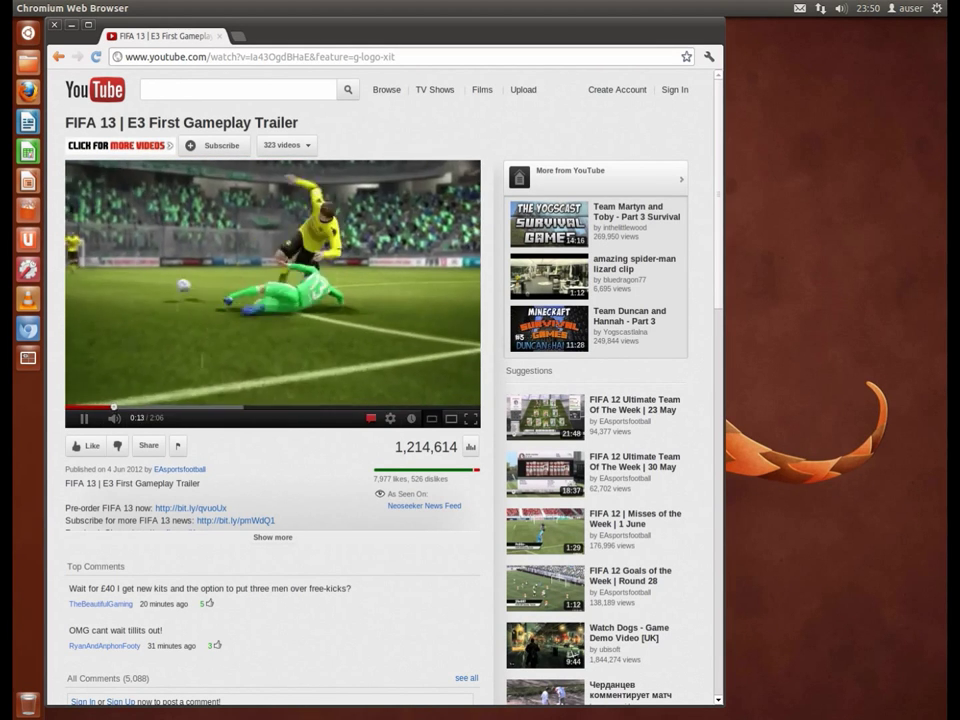
key(space)
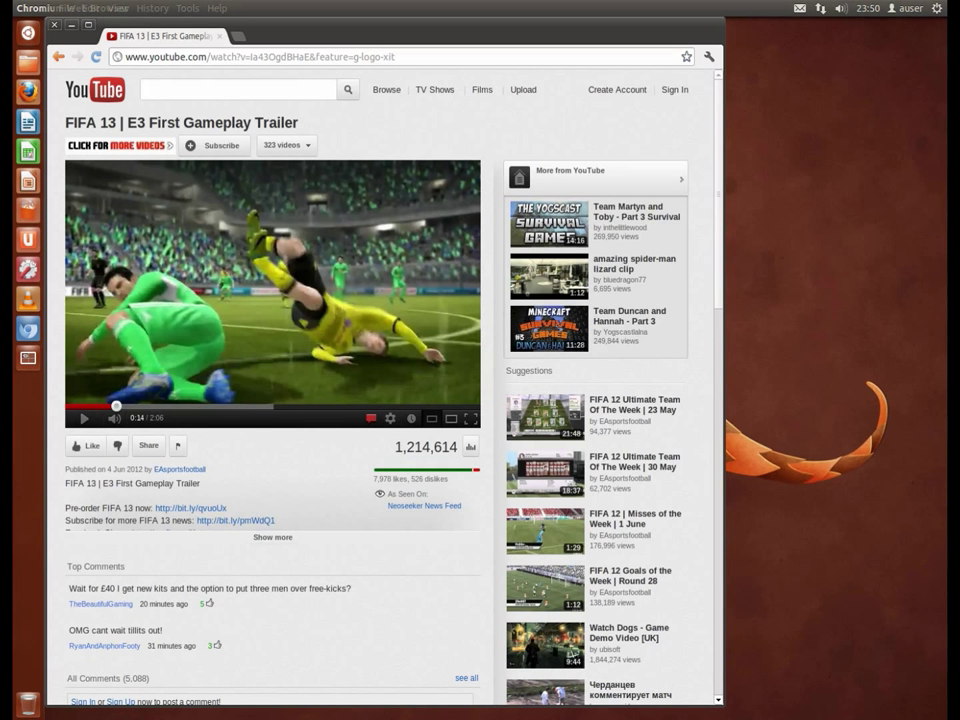
click(55, 24)
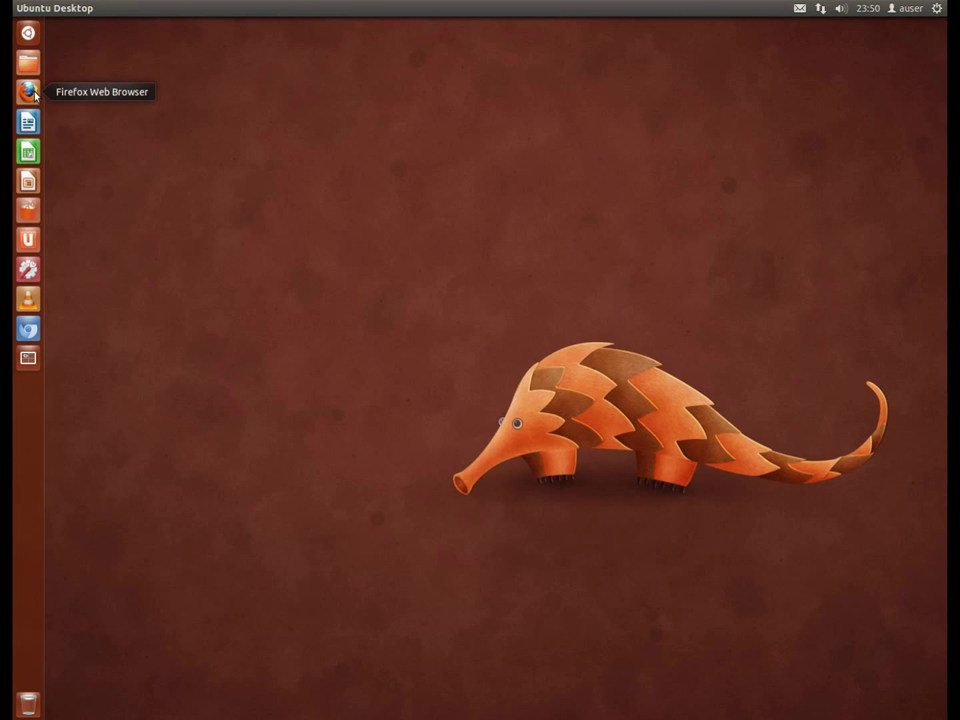
Open youtube.com in Firefox and accept the suggested United Kingdom location filter.
click(34, 94)
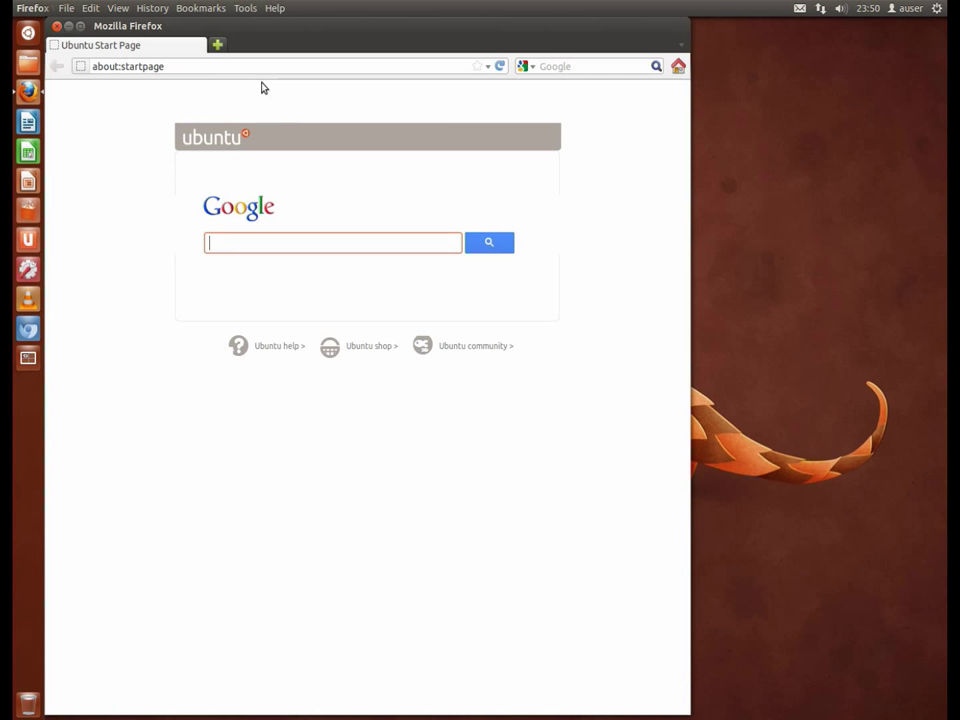
click(209, 66)
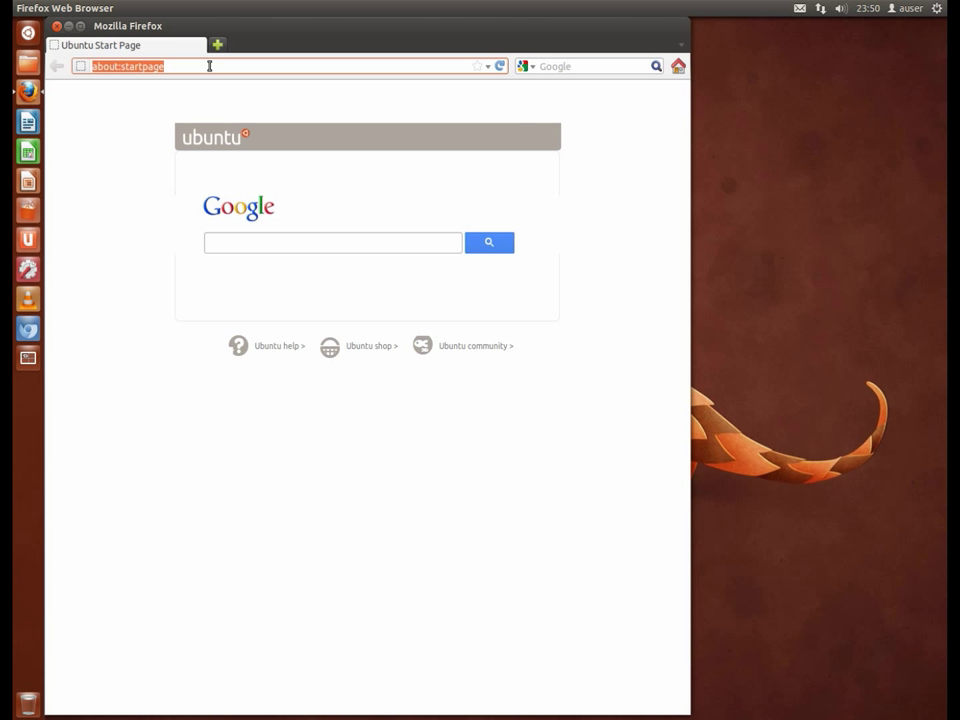
text(you)
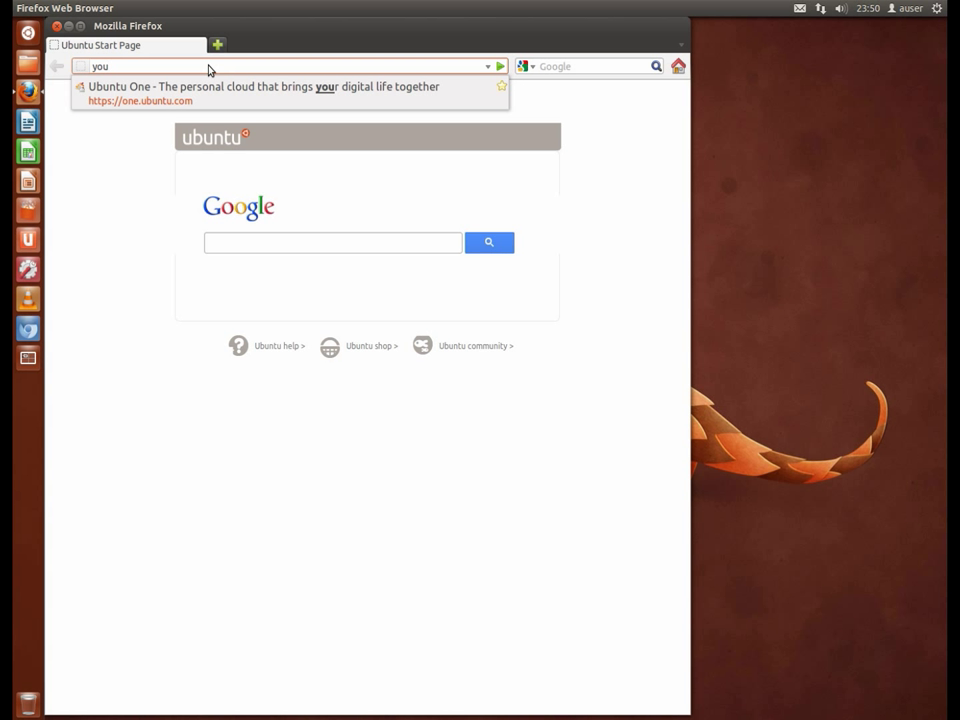
text(tube.com)
key(Return)
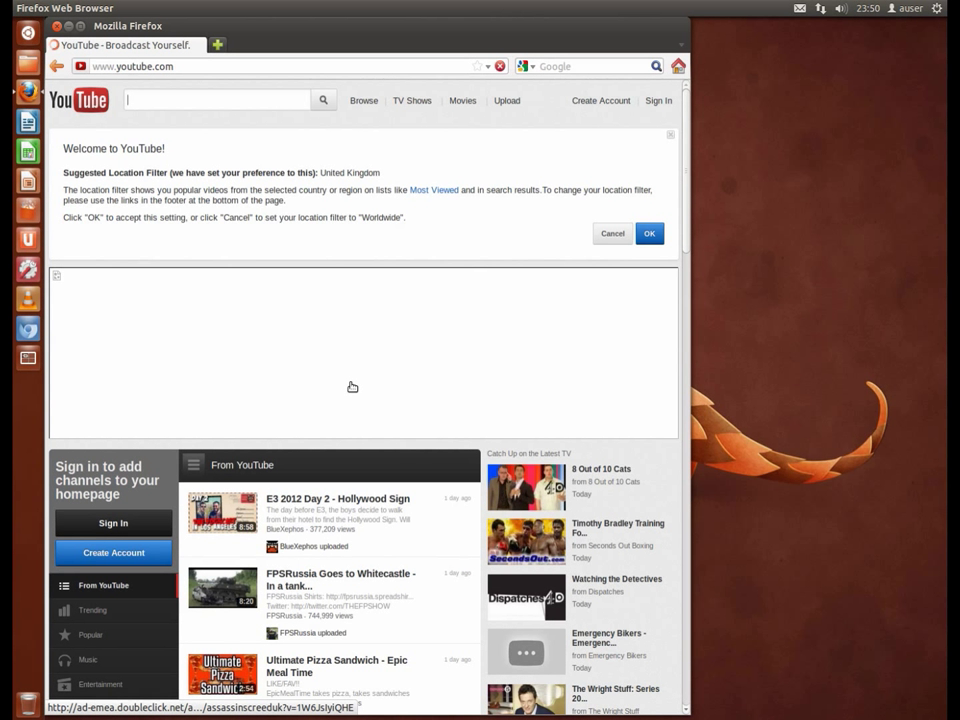
click(649, 233)
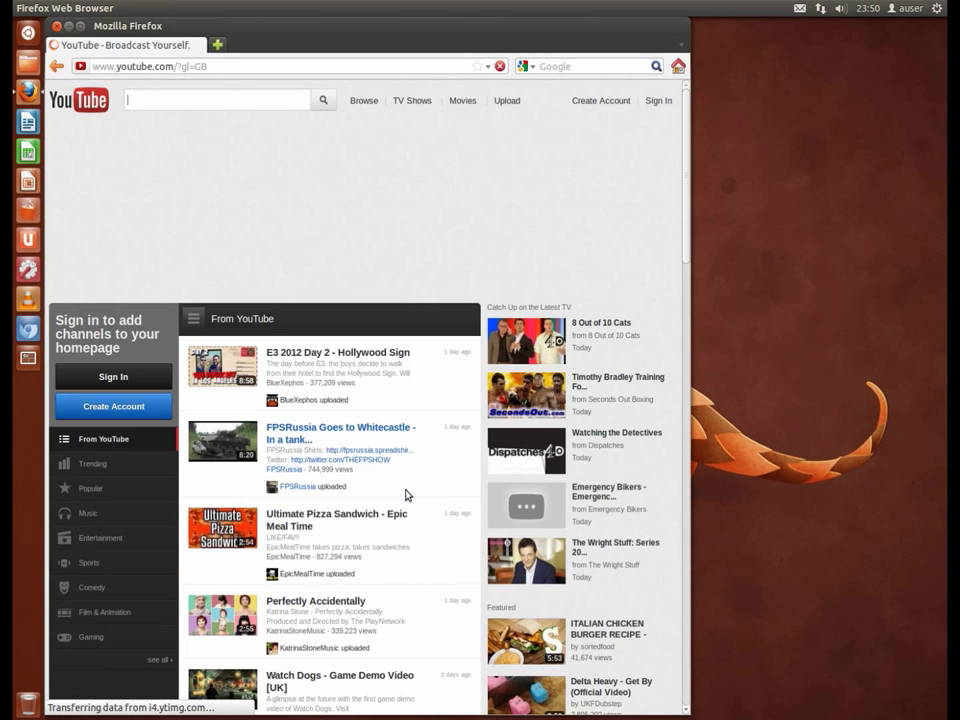
Find the FIFA 13 E3 First Gameplay Trailer on the YouTube home page, play part of it, and pause it.
scroll(407, 494, down, 4)
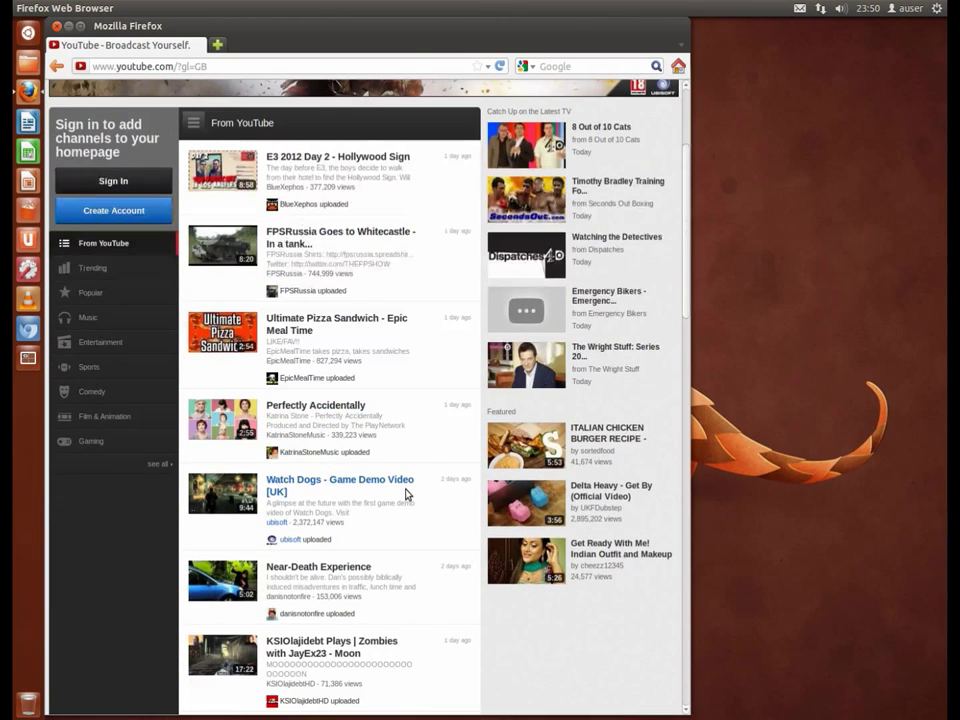
scroll(407, 494, down, 15)
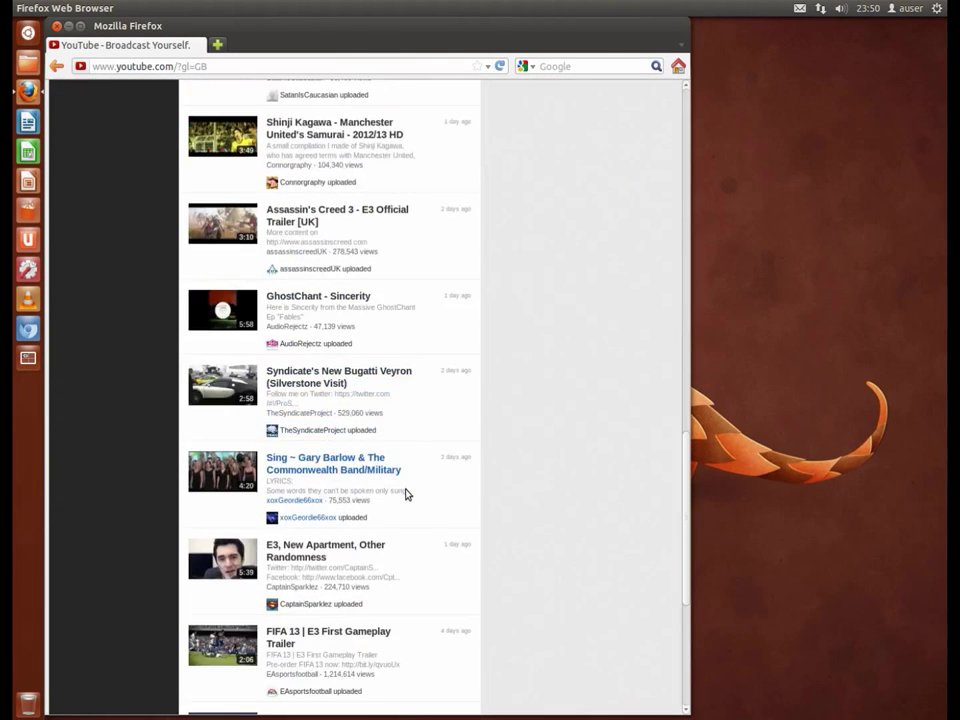
scroll(407, 494, down, 7)
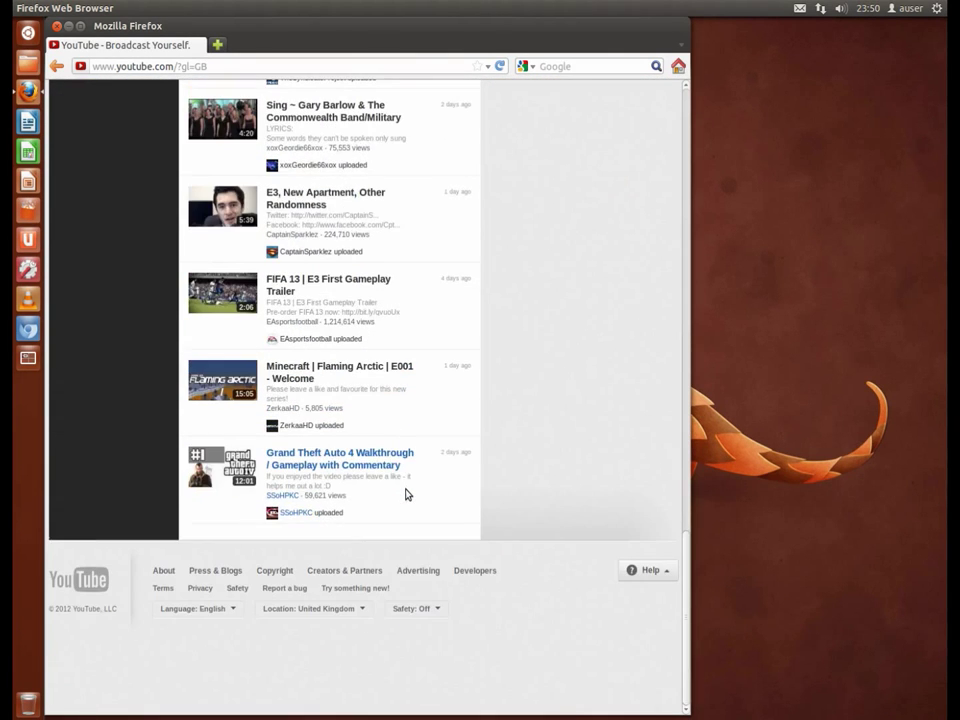
click(322, 285)
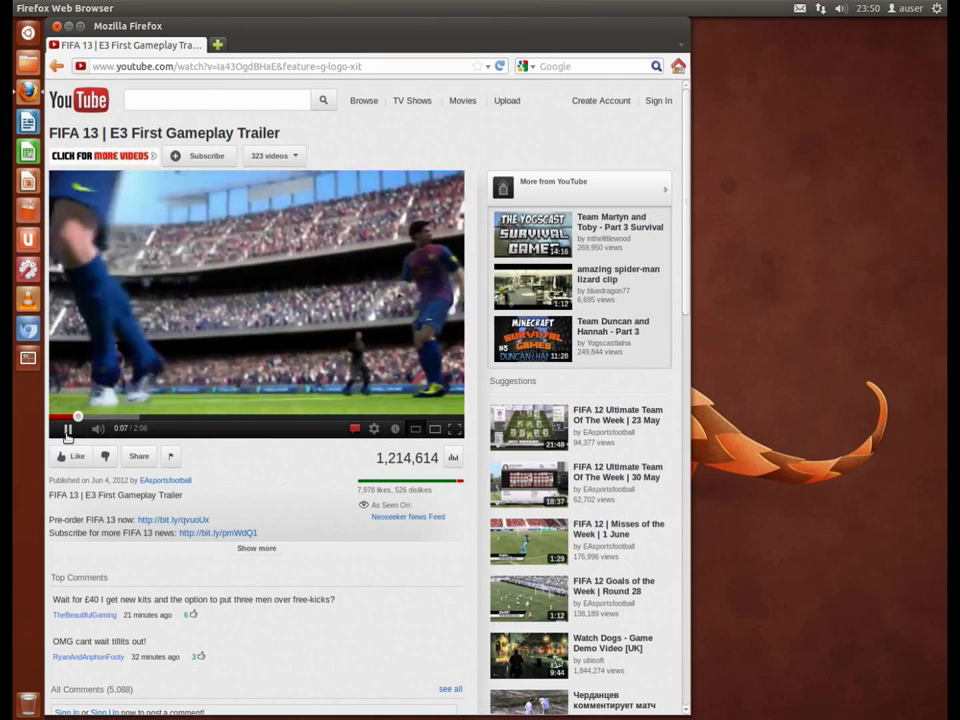
click(68, 430)
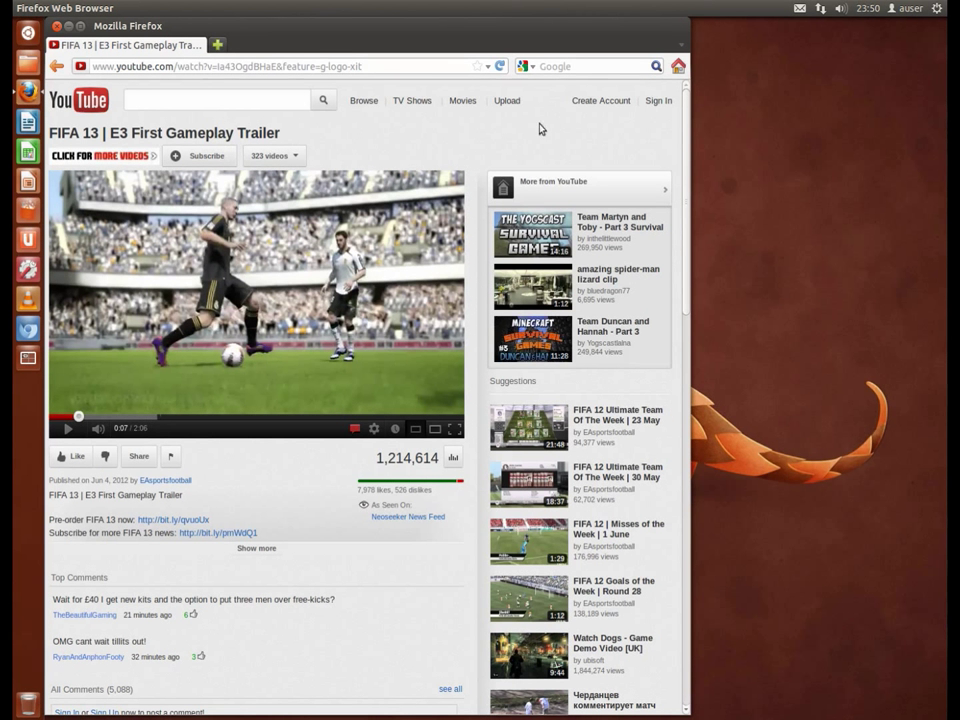
Open Rhythmbox from the system sound controls, move its window clear of the browser, and close Firefox.
click(842, 9)
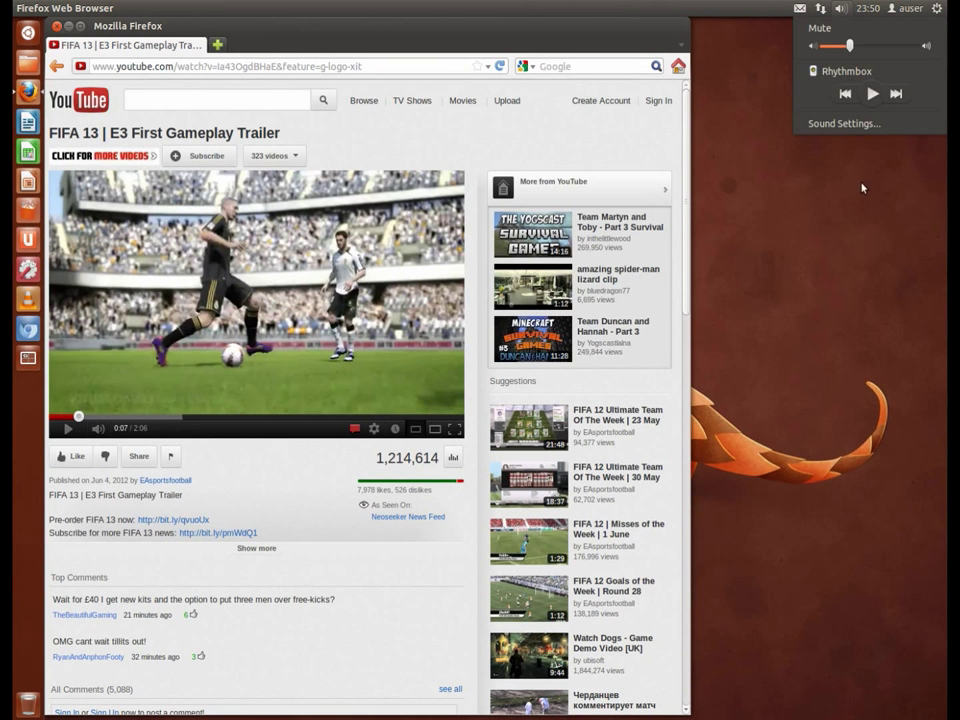
click(828, 180)
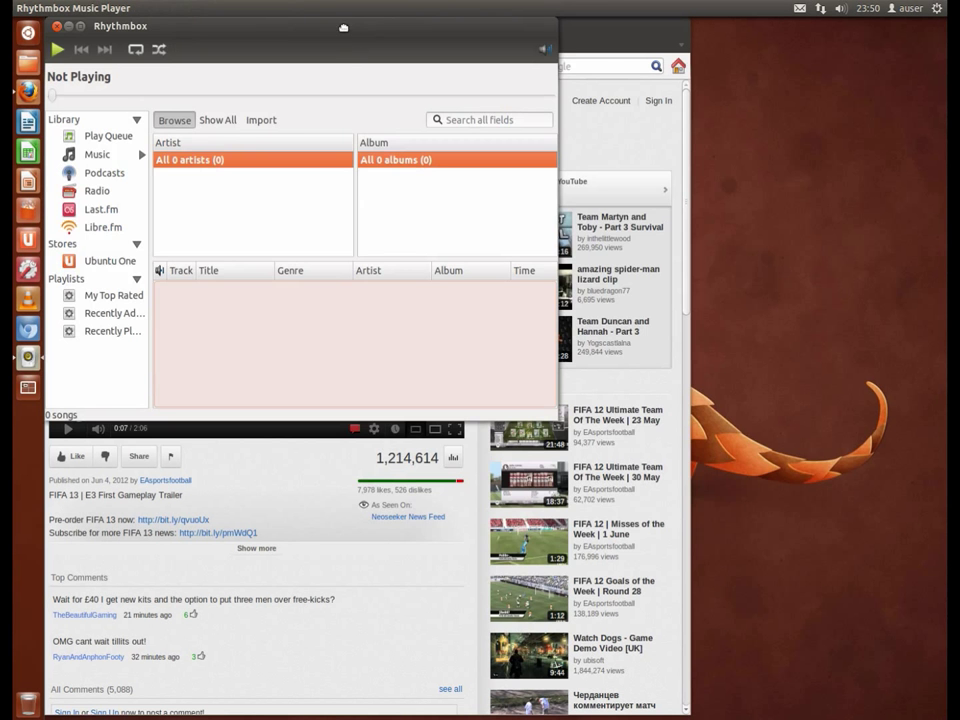
drag(260, 28, 562, 185)
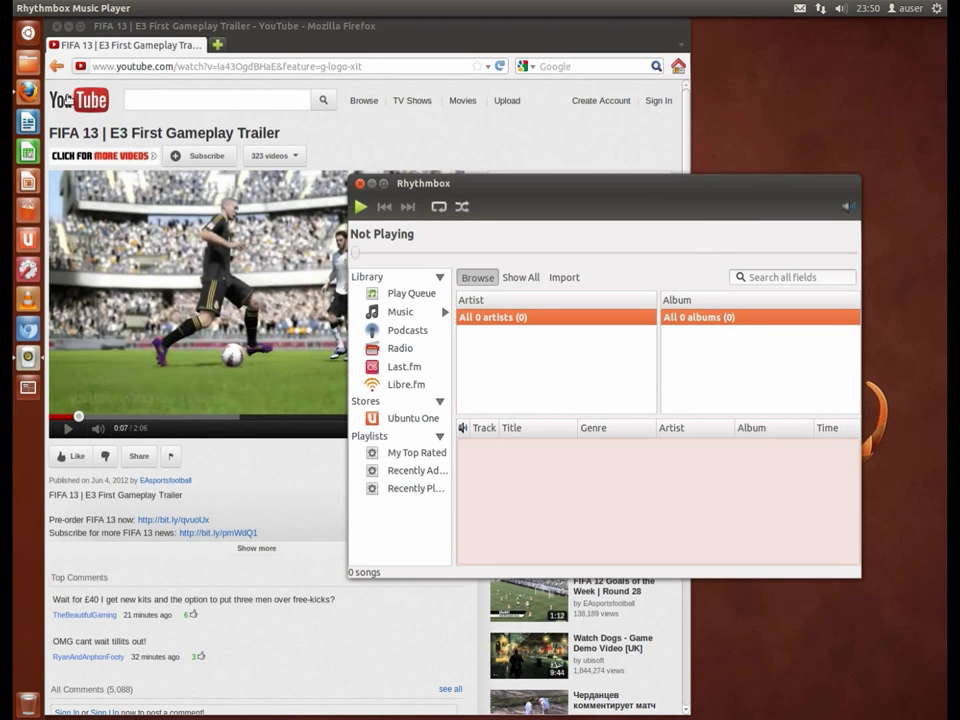
click(62, 25)
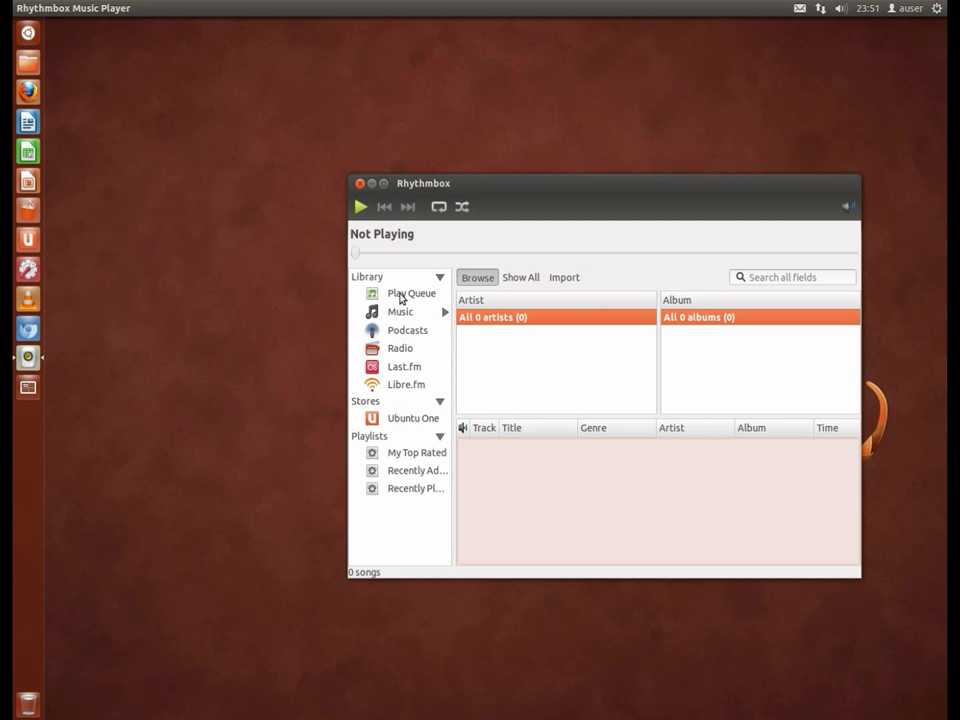
Play the Absolute Radio 80s (Modem) internet station from Rhythmbox's radio list, then stop playback.
click(404, 352)
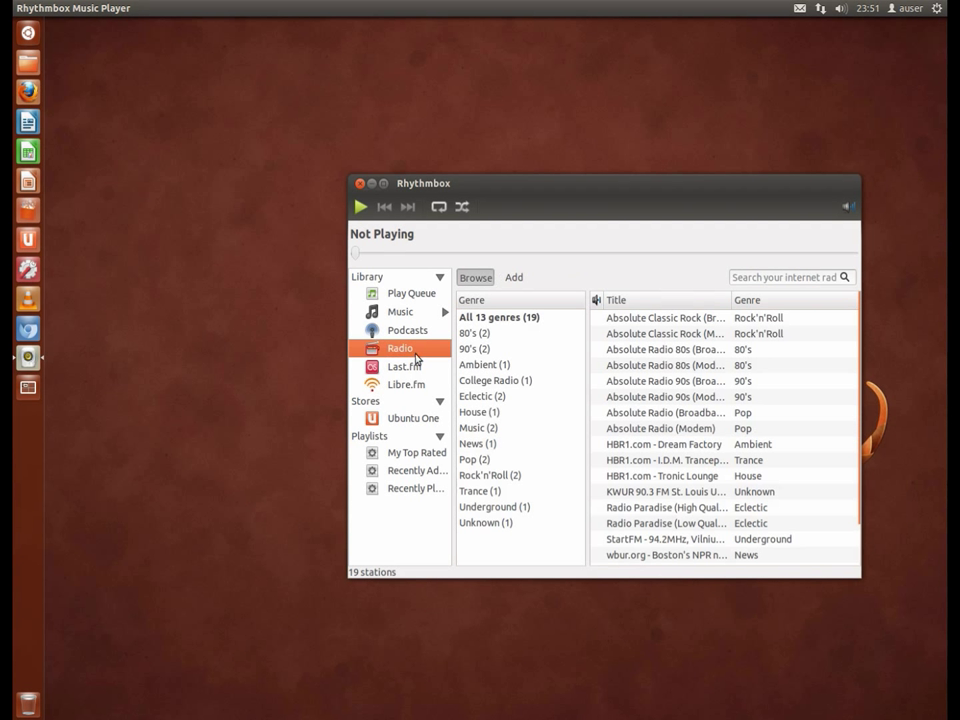
double_click(652, 366)
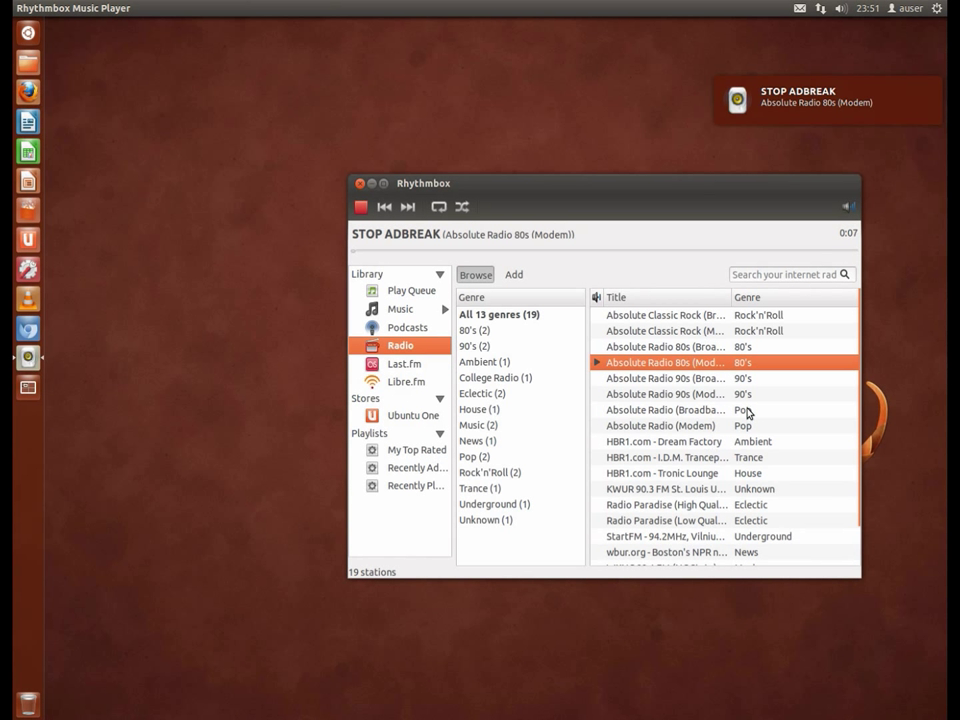
scroll(690, 393, down, 1)
scroll(690, 393, up, 1)
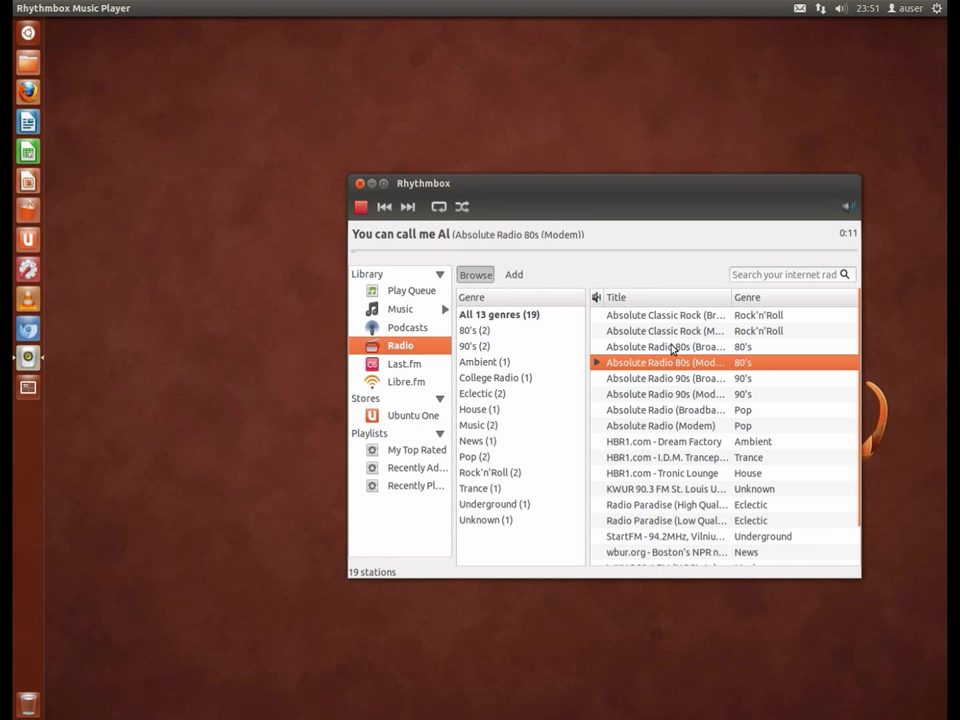
click(651, 394)
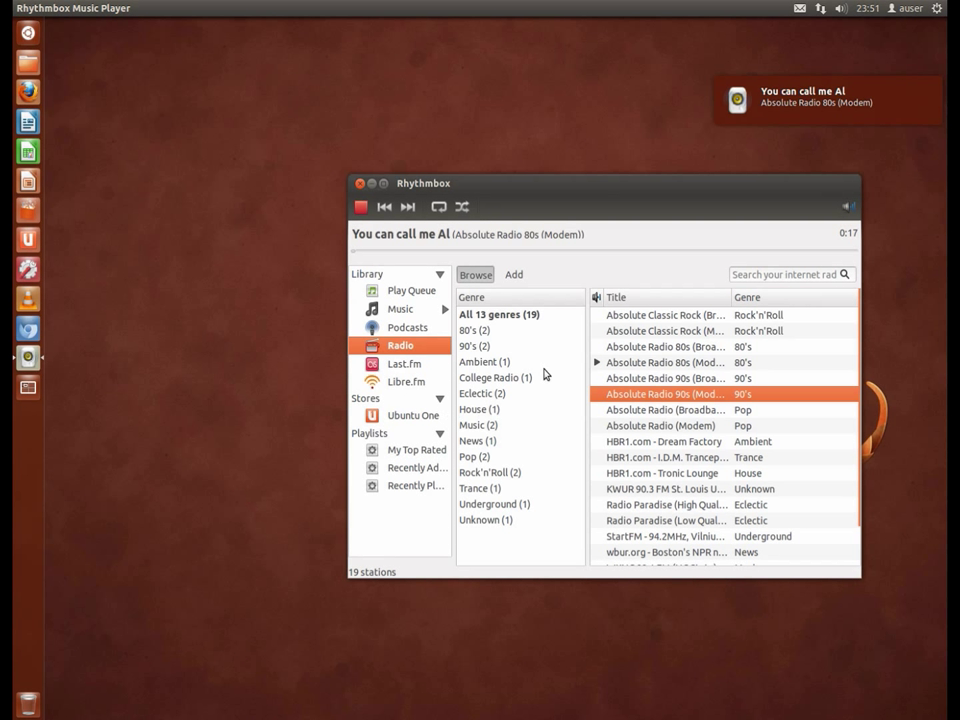
click(362, 208)
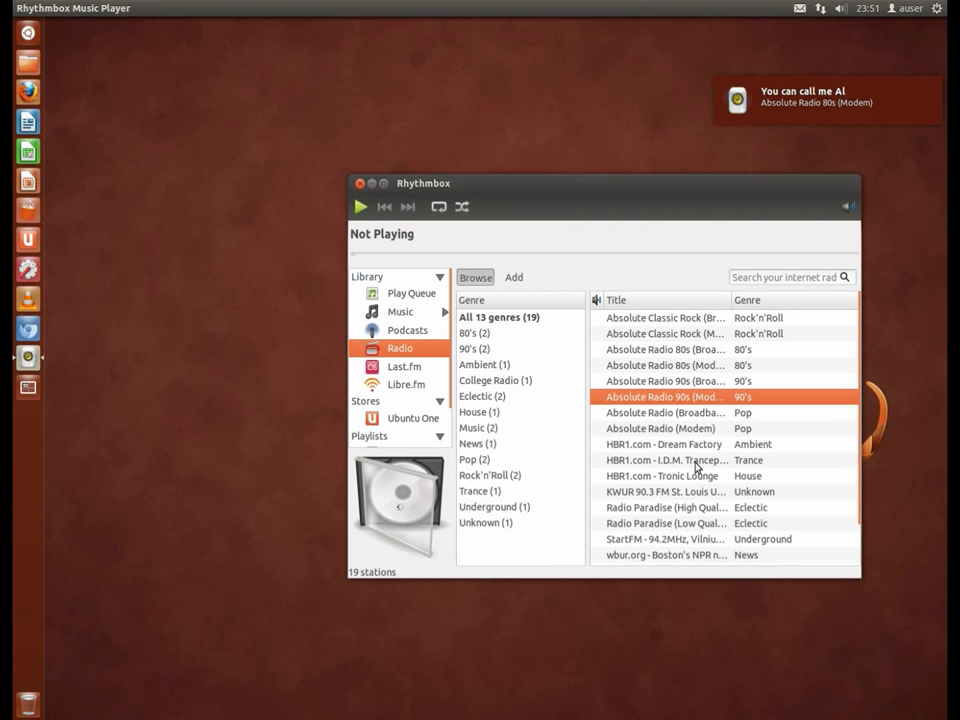
Open the Ubuntu One music store in Rhythmbox, maximise the window, and browse the Electro genre.
click(413, 420)
drag(468, 180, 400, 20)
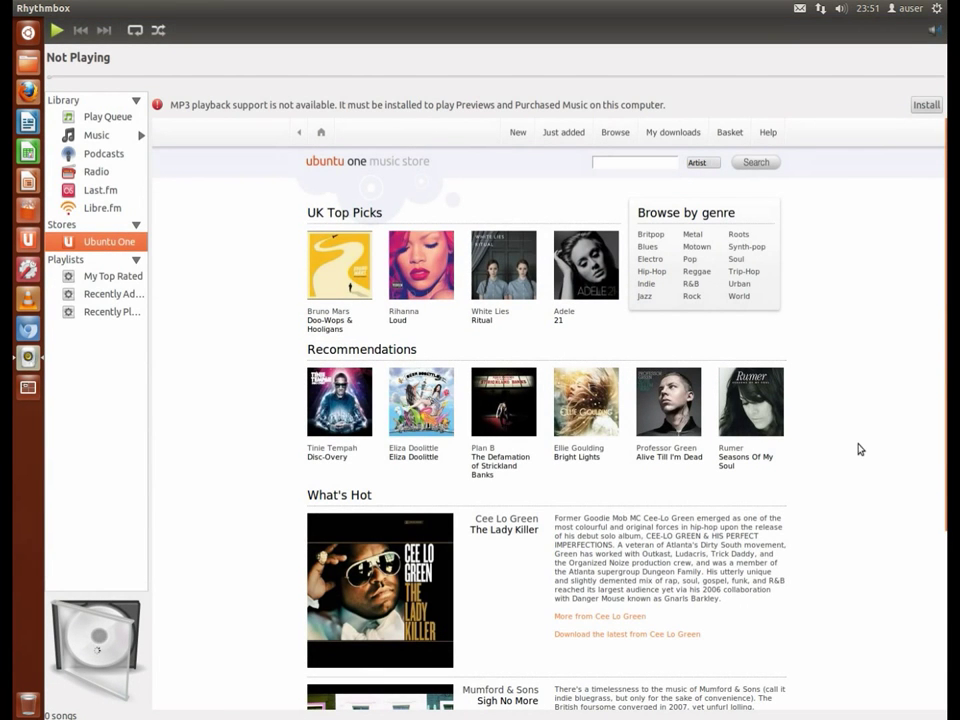
scroll(258, 383, down, 1)
scroll(257, 385, down, 1)
scroll(257, 385, up, 2)
click(650, 258)
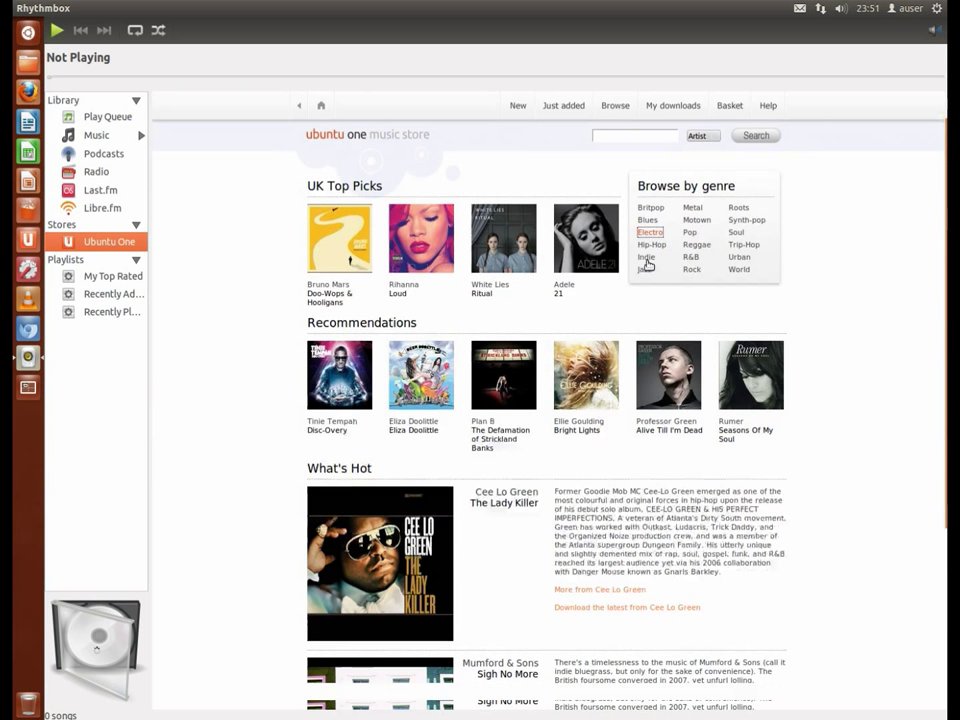
click(627, 138)
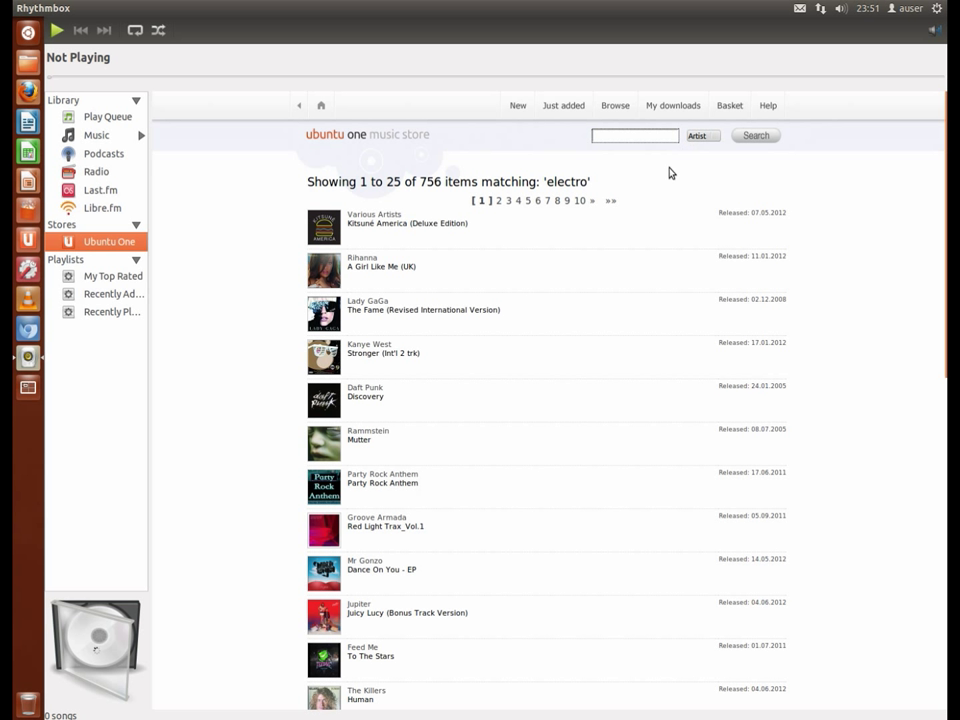
Open The Killers album Sam's Town from the electro results and try previewing the track This River Is Wild.
scroll(627, 291, down, 3)
scroll(627, 291, down, 7)
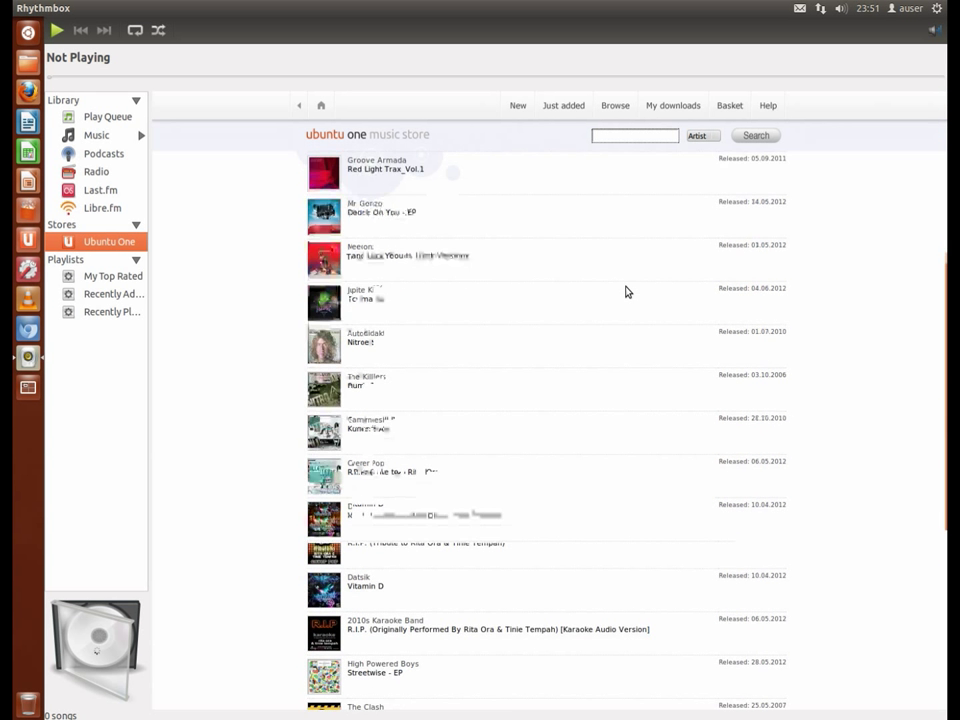
click(369, 346)
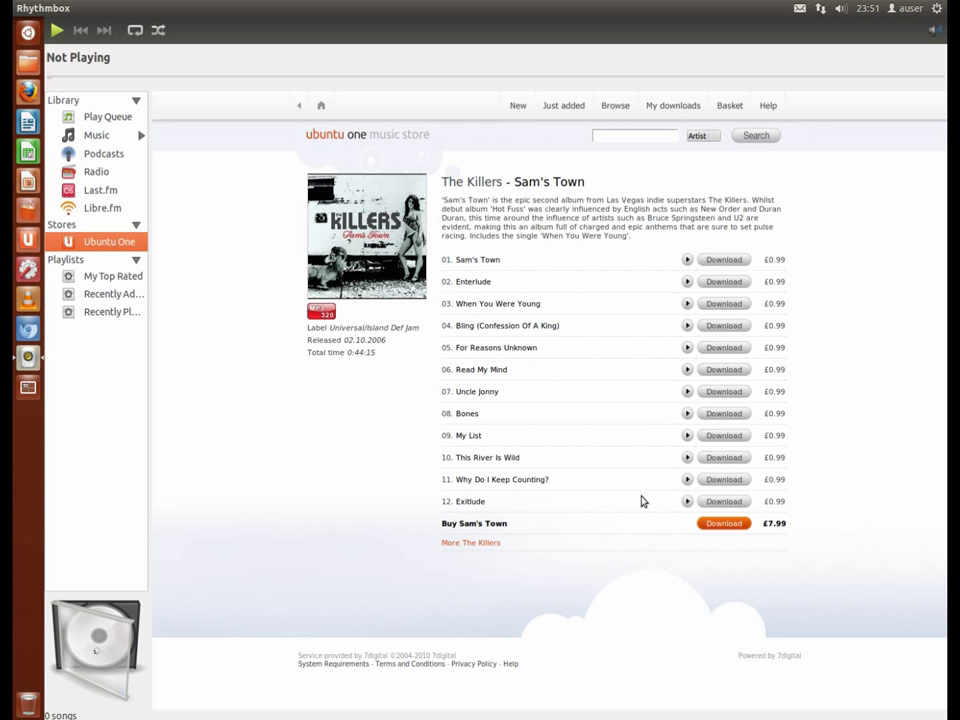
click(687, 457)
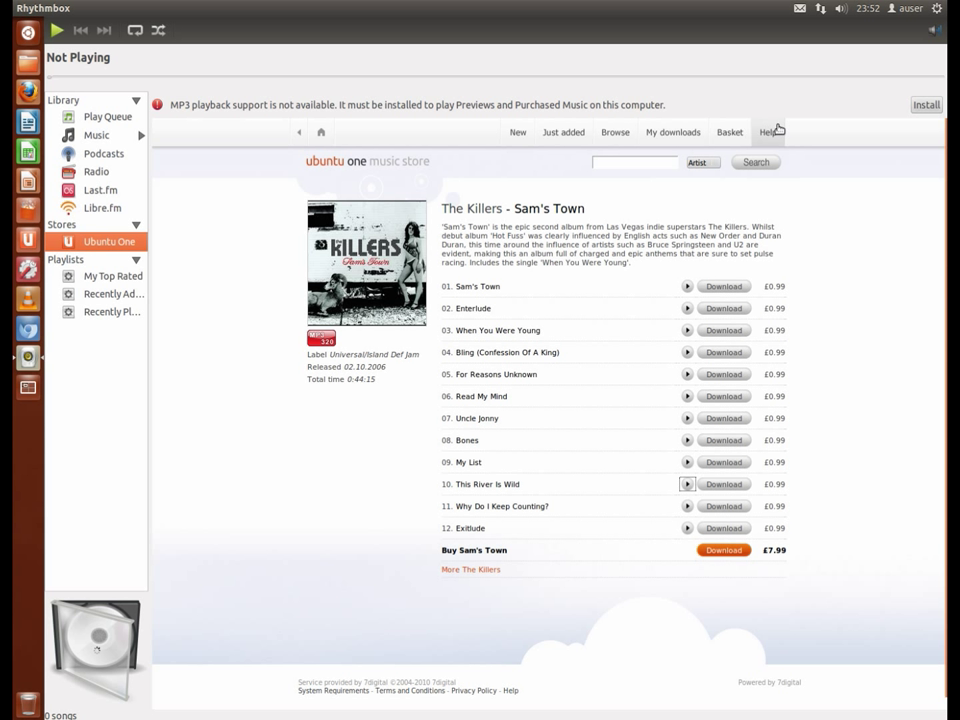
Install MP3 playback support, accepting the MPEG Layer-3 decoding notice and authenticating with the account password.
click(925, 106)
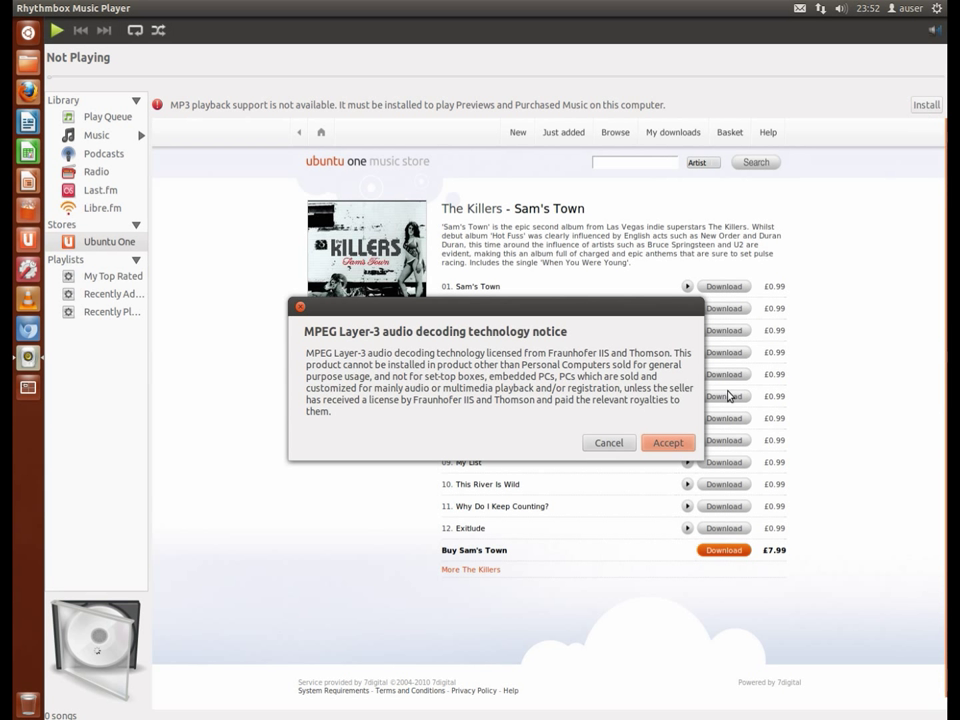
click(670, 443)
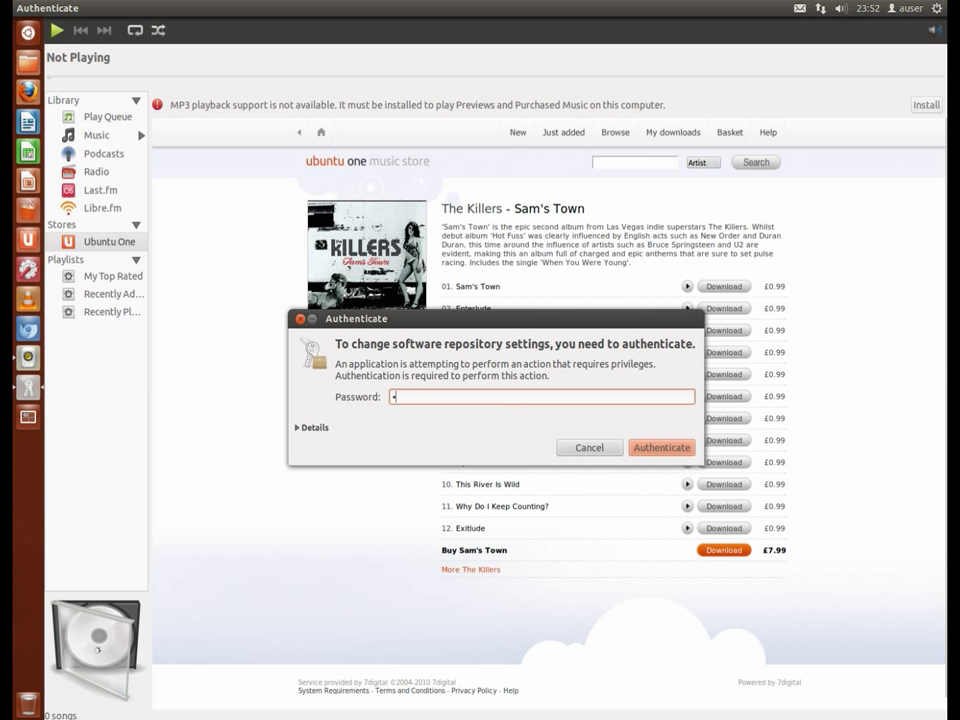
key(Return)
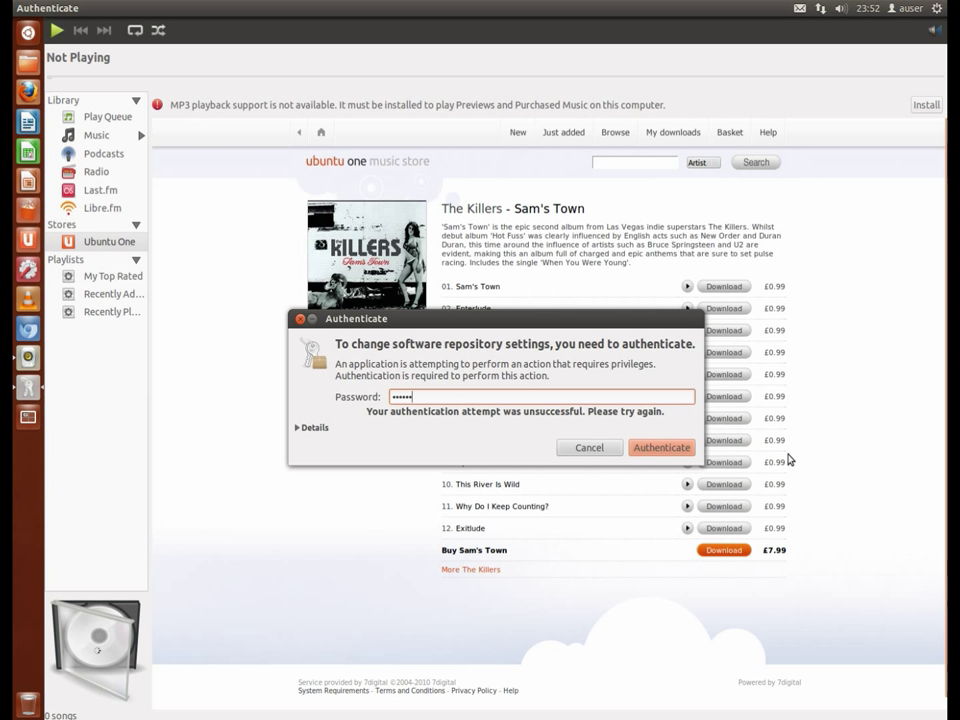
click(684, 450)
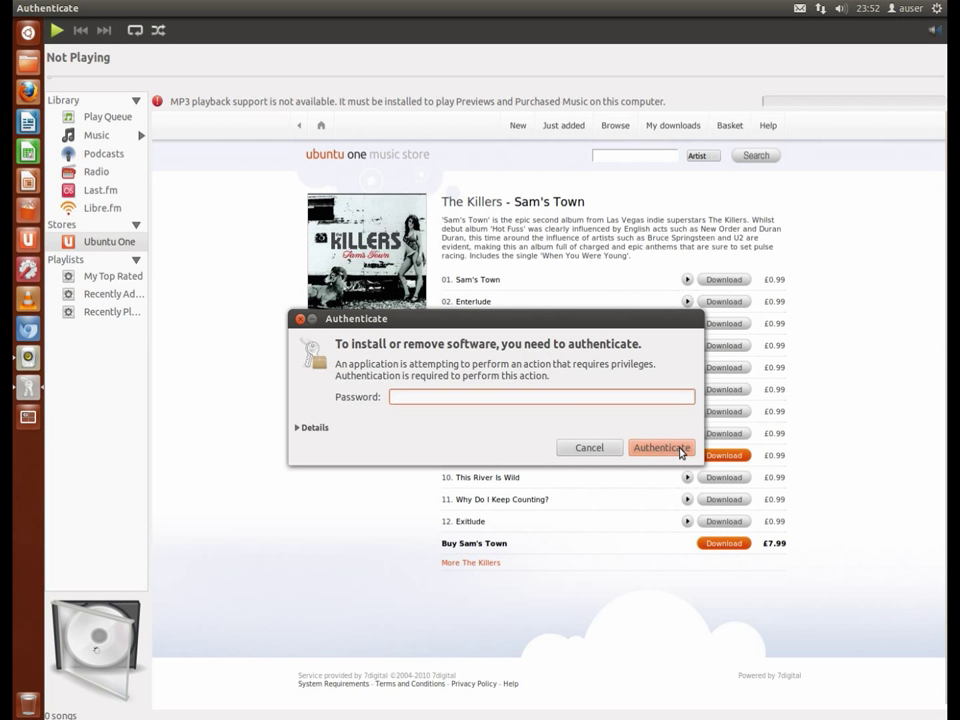
text(•••)
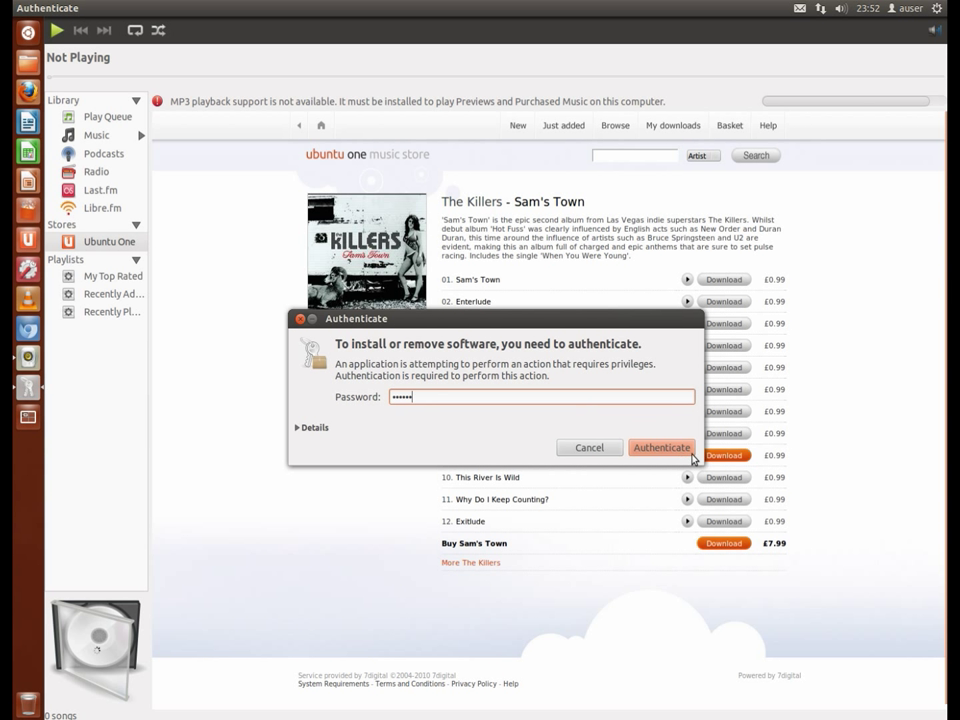
key(Return)
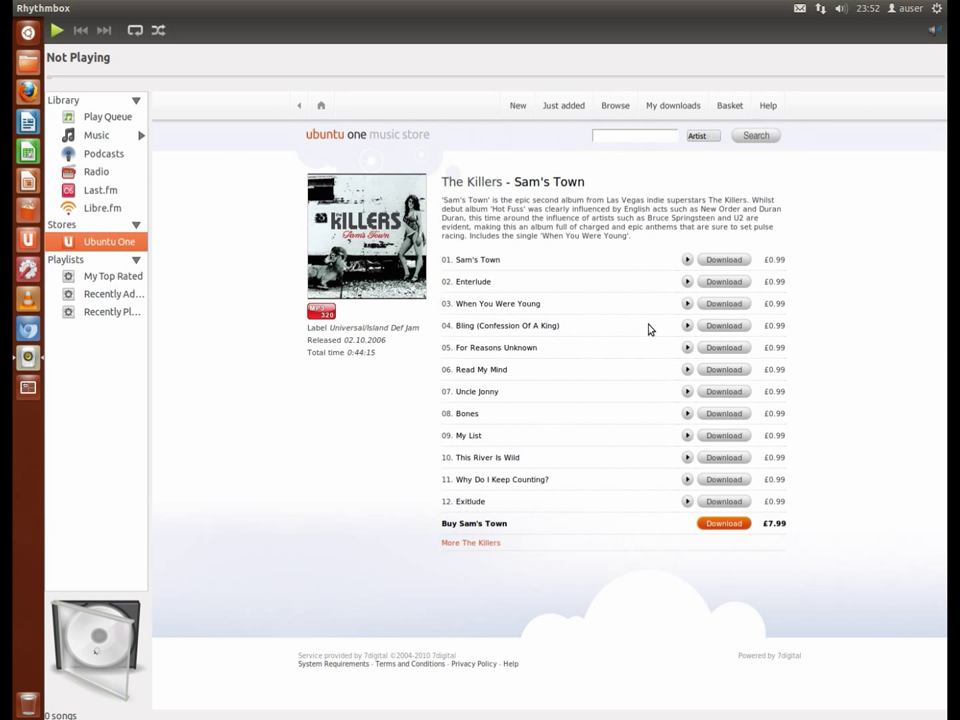
Preview the track This River Is Wild again and request installation of the GStreamer extra plug-ins for MP3 decoding.
click(687, 457)
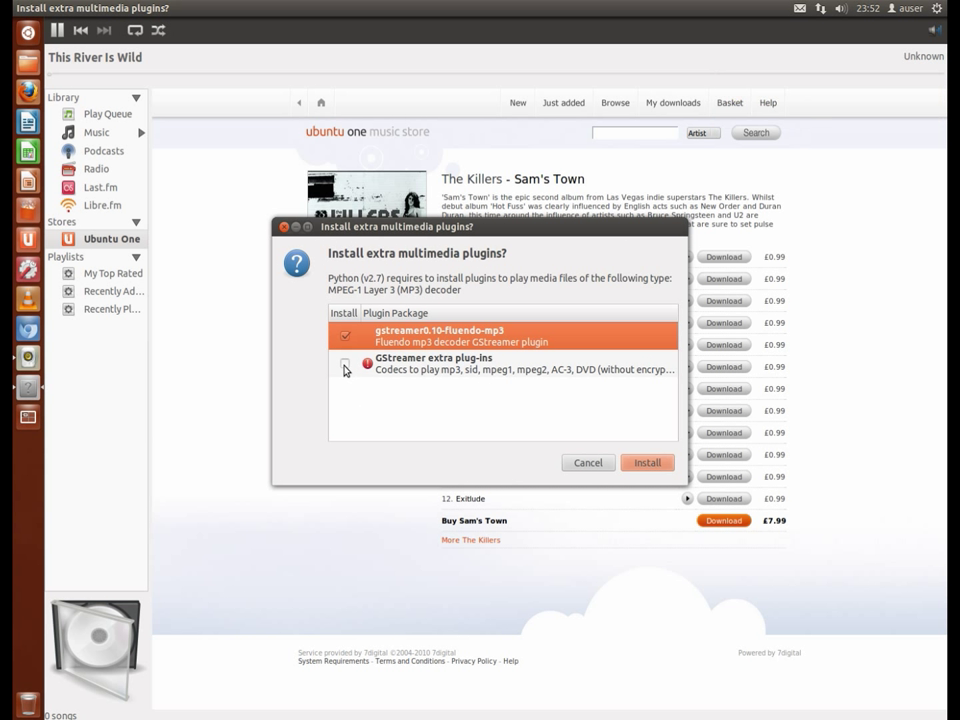
click(345, 364)
click(631, 465)
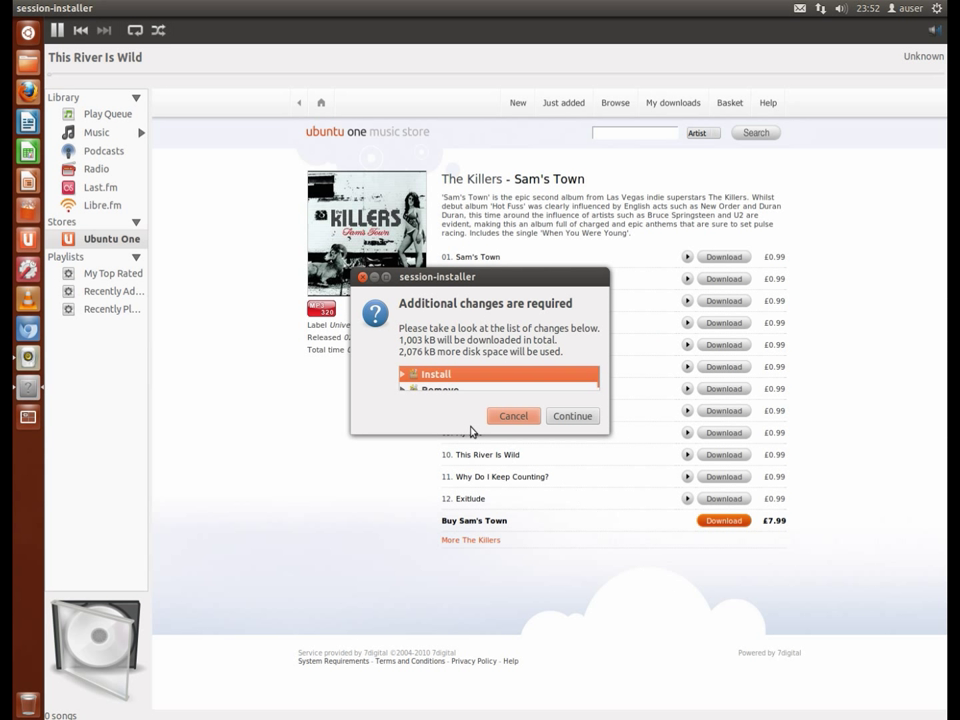
Review the packages being installed and removed, accept the additional changes, and authenticate with the account password.
drag(467, 433, 484, 525)
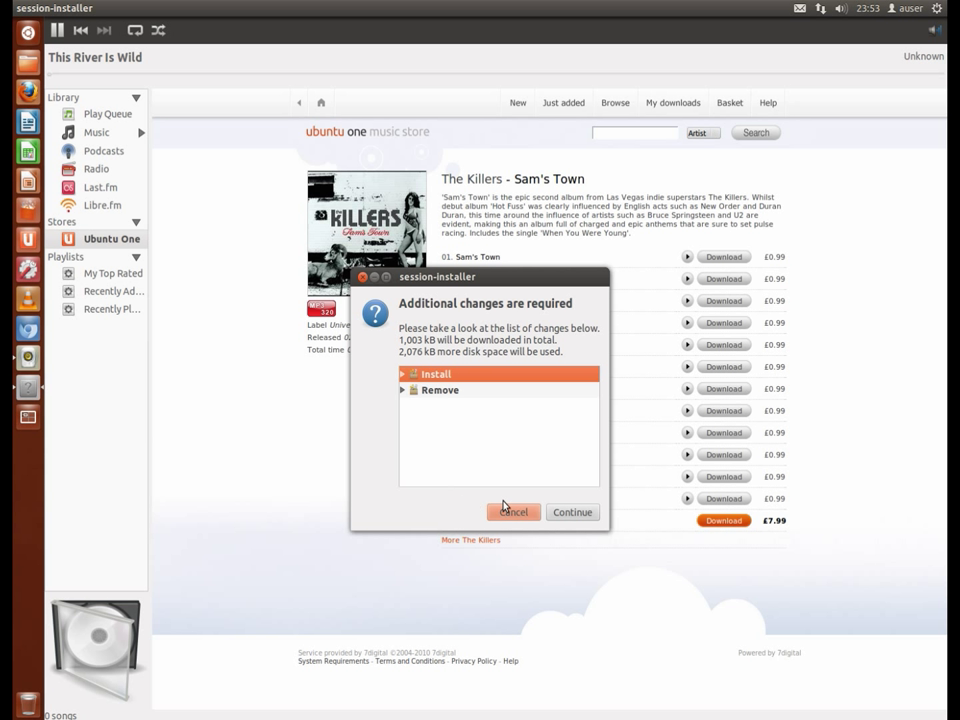
click(402, 390)
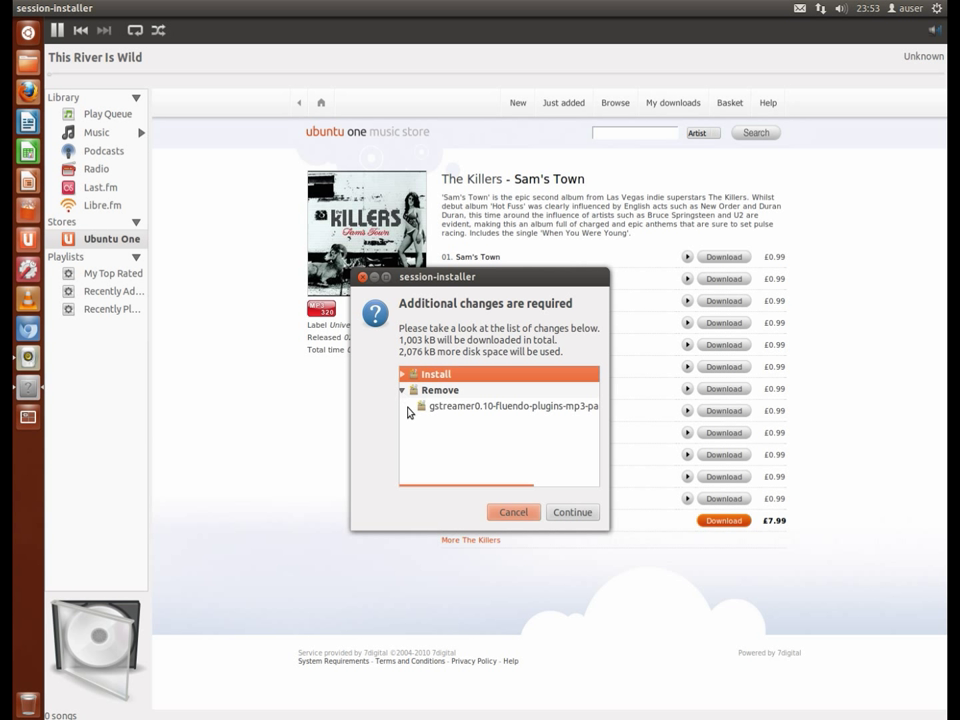
click(406, 377)
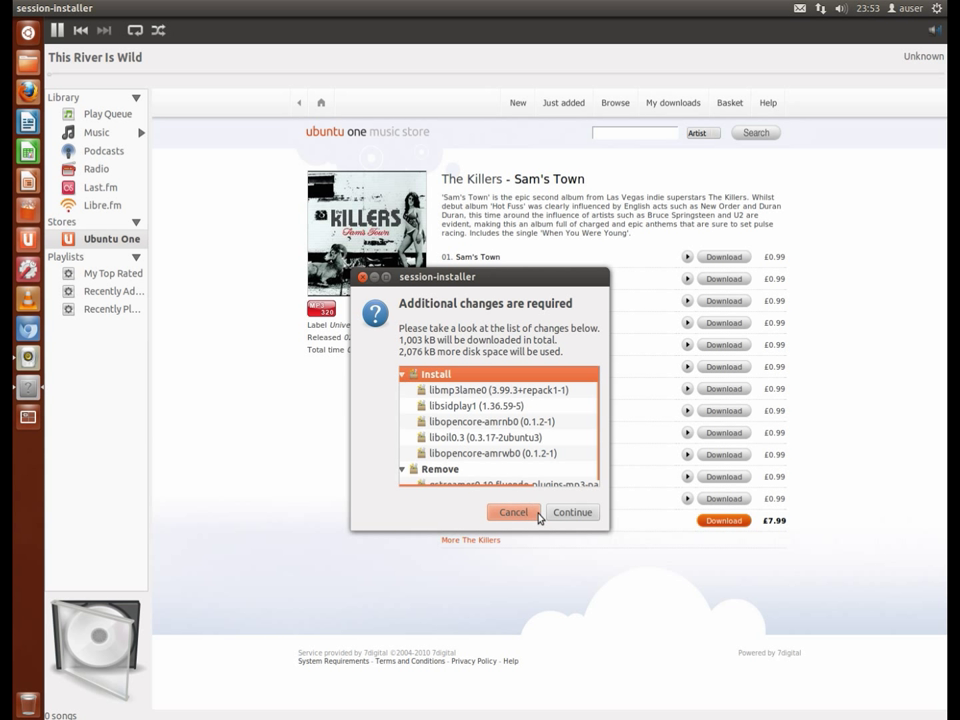
click(563, 512)
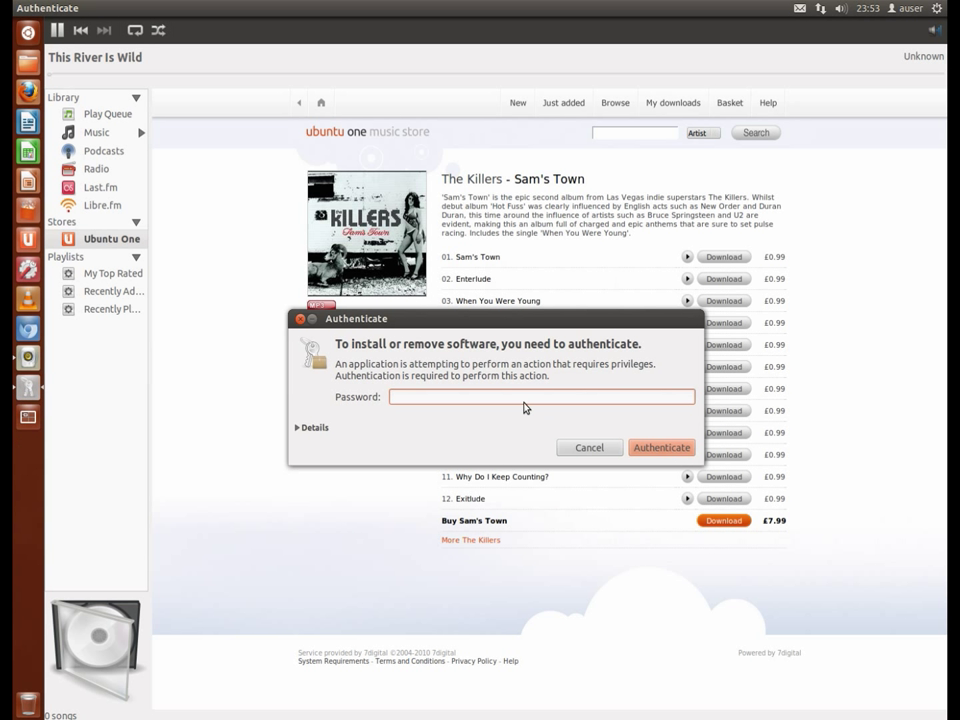
text(••••••)
click(672, 448)
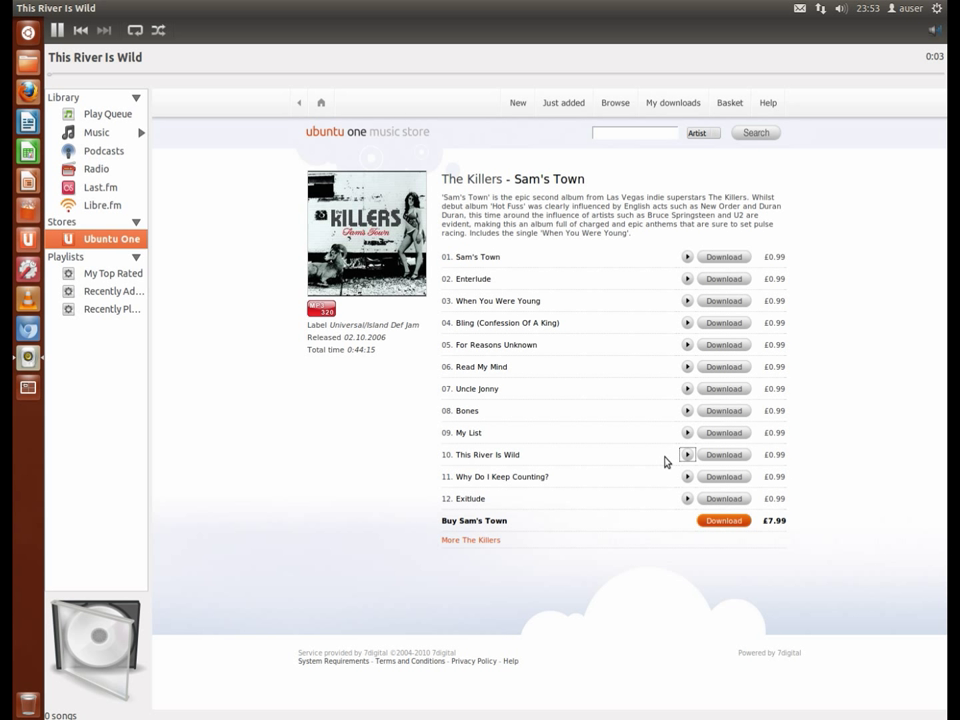
Preview Uncle Jonny from Sam's Town, then open Adele's album 21 from the store home page and preview I'll Be Waiting.
click(687, 389)
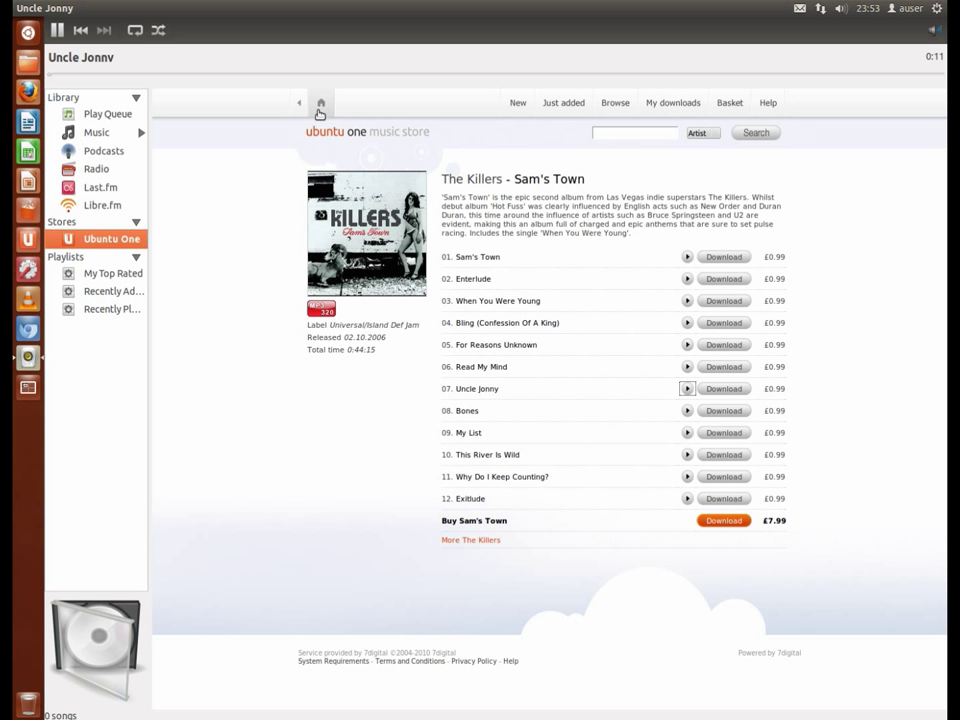
click(321, 103)
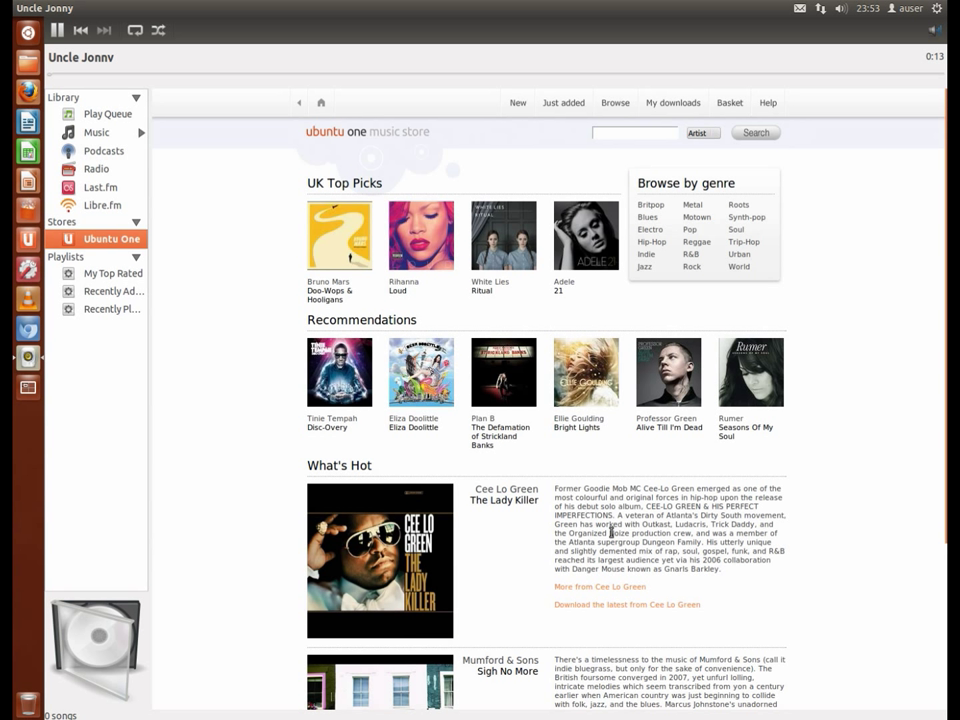
click(583, 250)
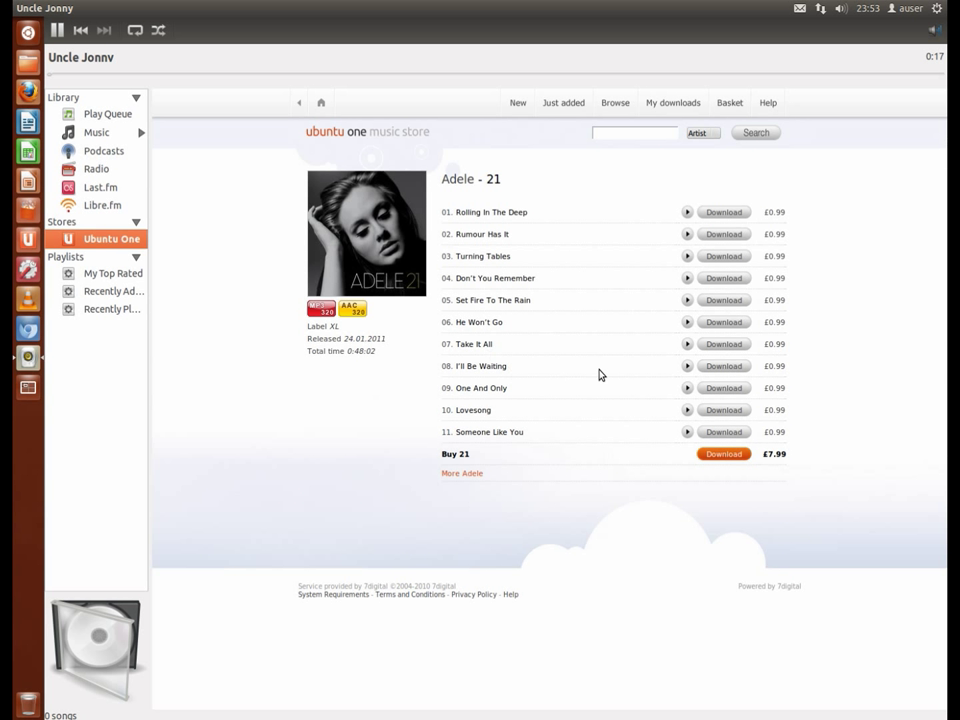
click(687, 366)
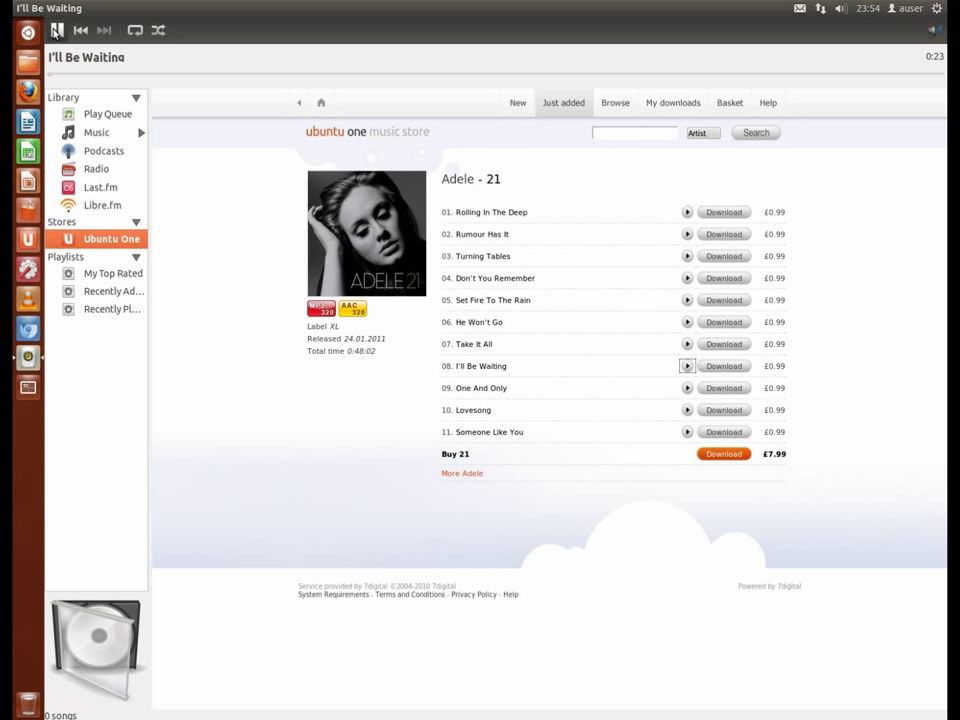
Pause the I'll Be Waiting preview, highlight the Rolling In The Deep title, and close Rhythmbox.
click(57, 30)
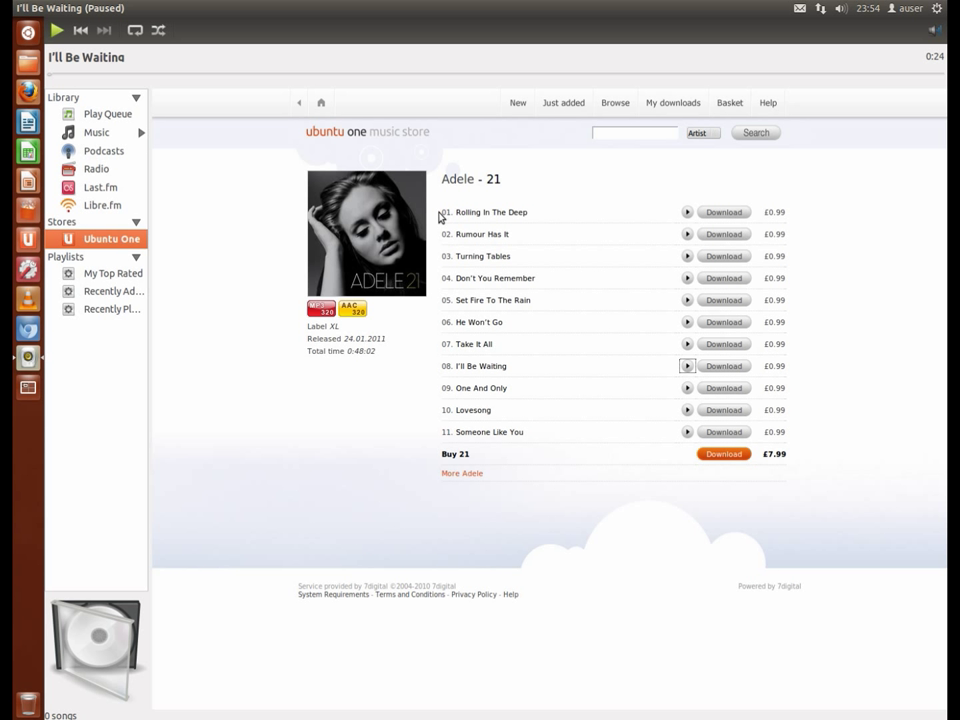
drag(440, 215, 531, 212)
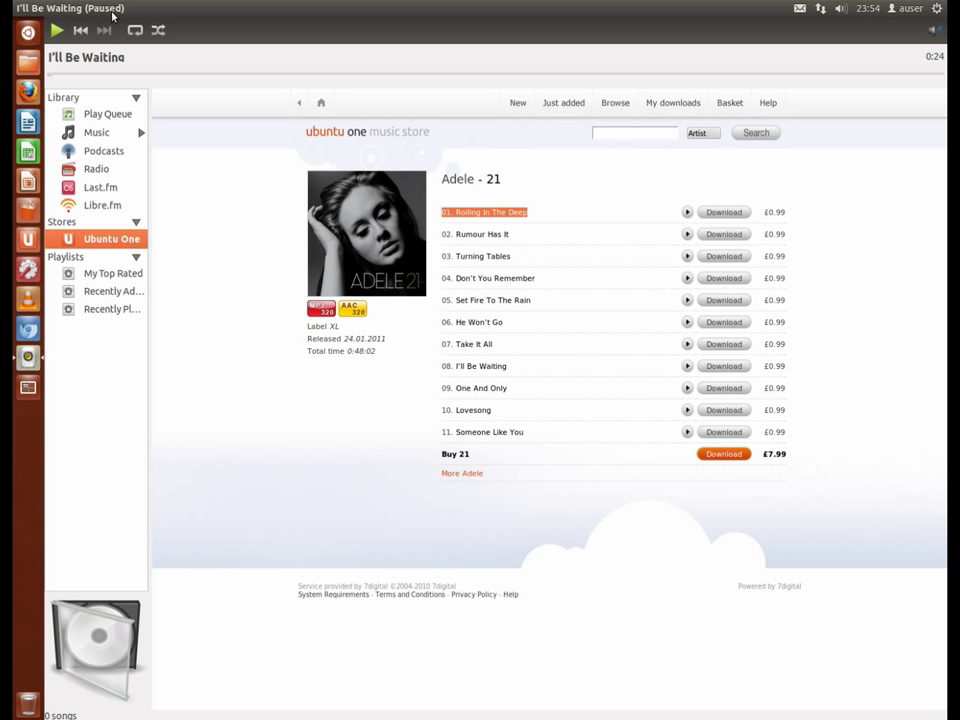
mouse_move(71, 8)
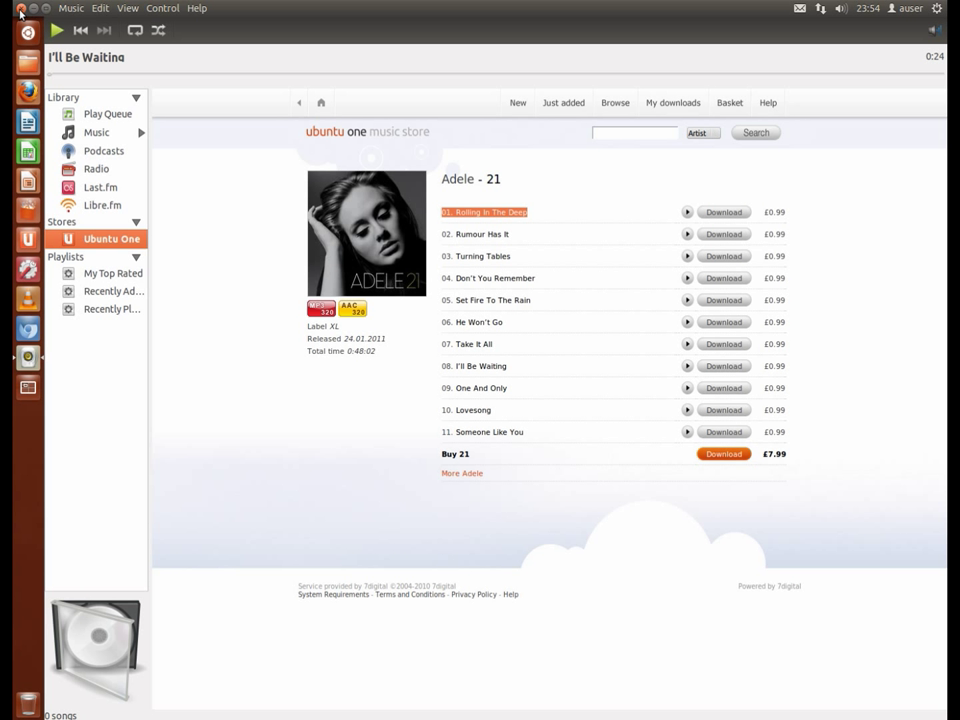
click(20, 8)
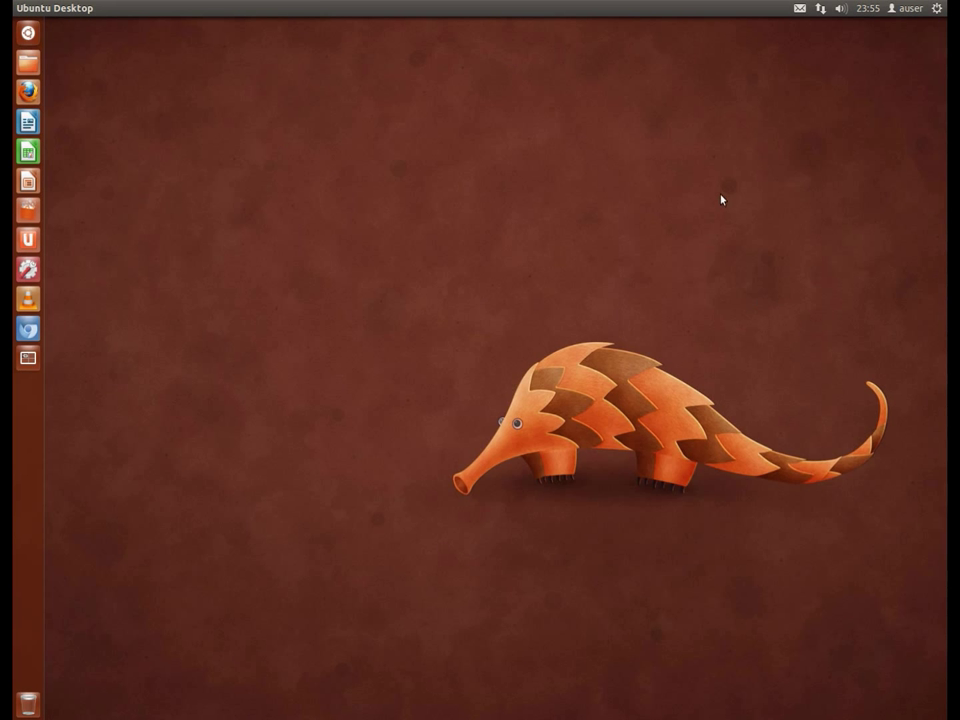
Look through the network indicator's connection options, leaving them as they are.
click(821, 9)
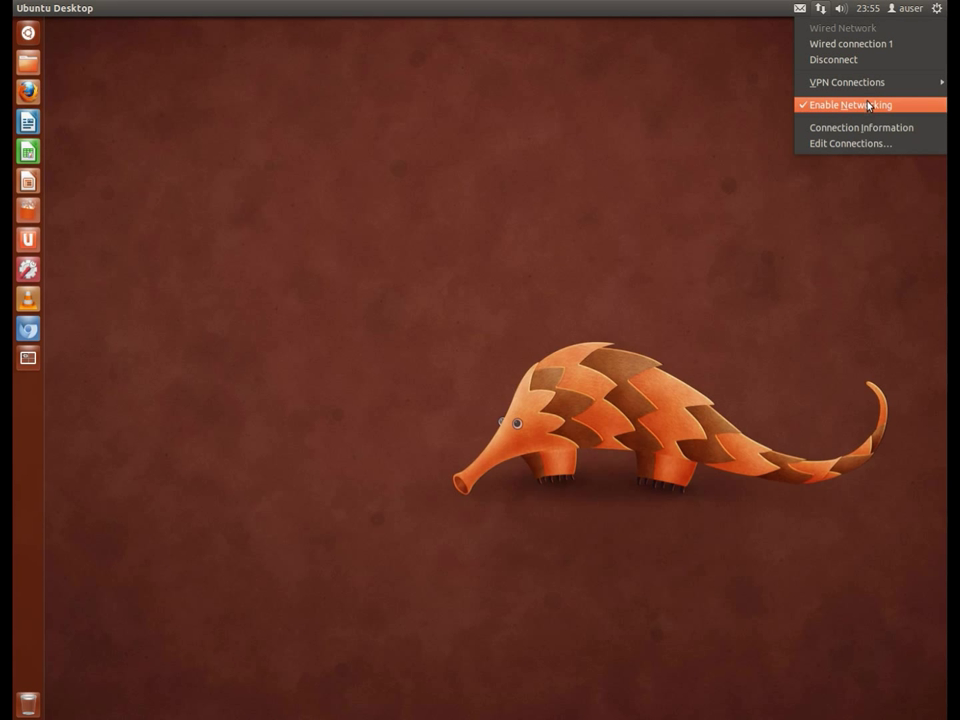
click(820, 12)
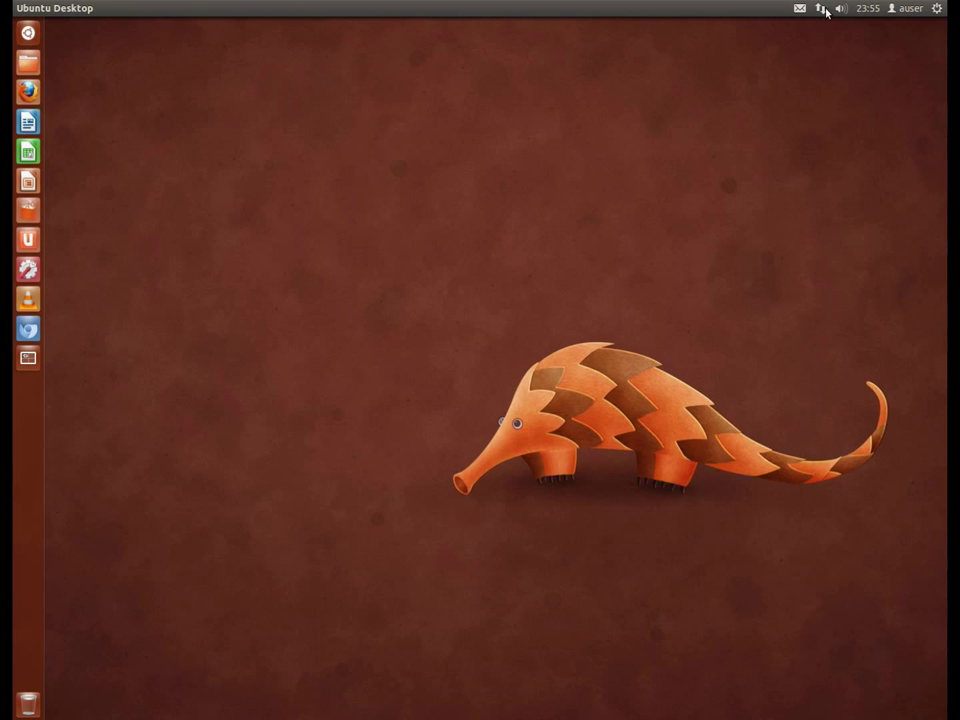
click(822, 12)
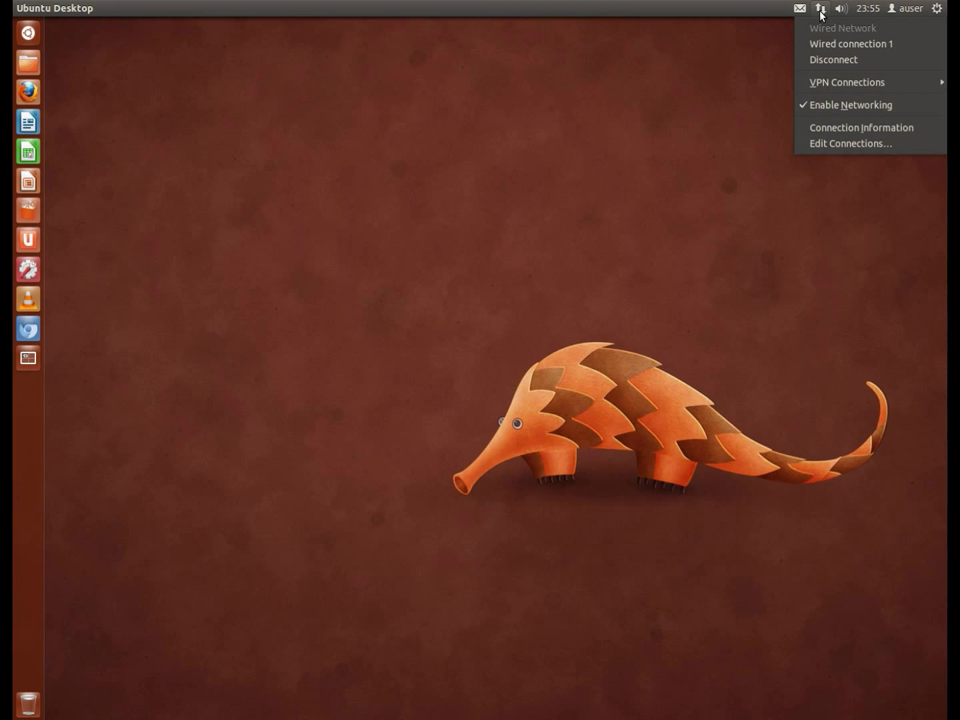
click(821, 13)
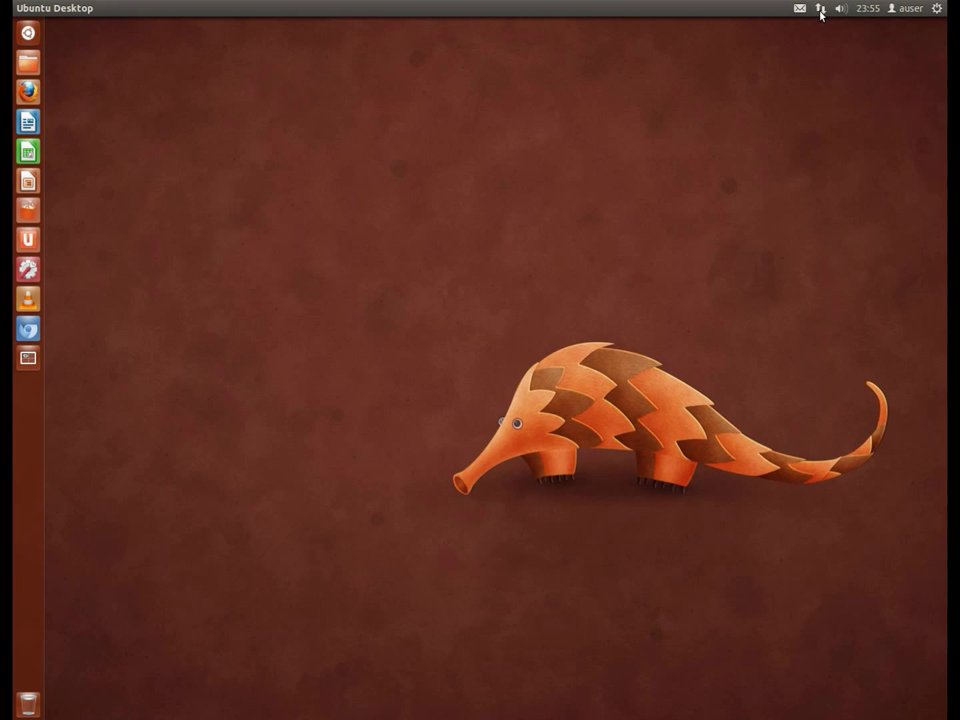
Set the menu bar clock to show the weekday, date and month, briefly trying the seconds display, and close the Time & Date settings.
click(867, 10)
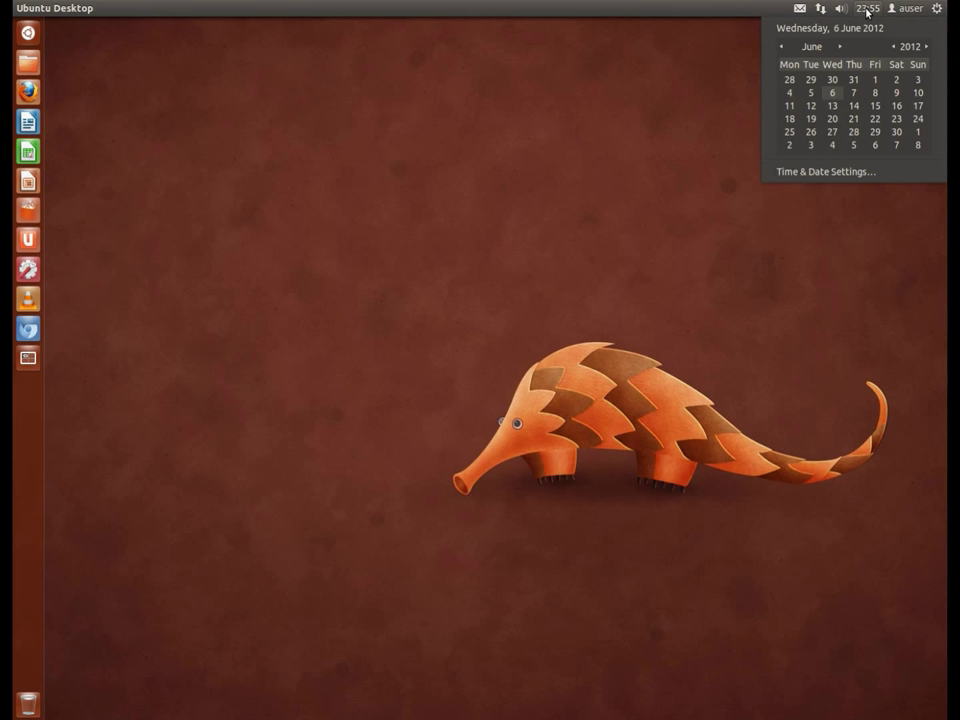
click(852, 172)
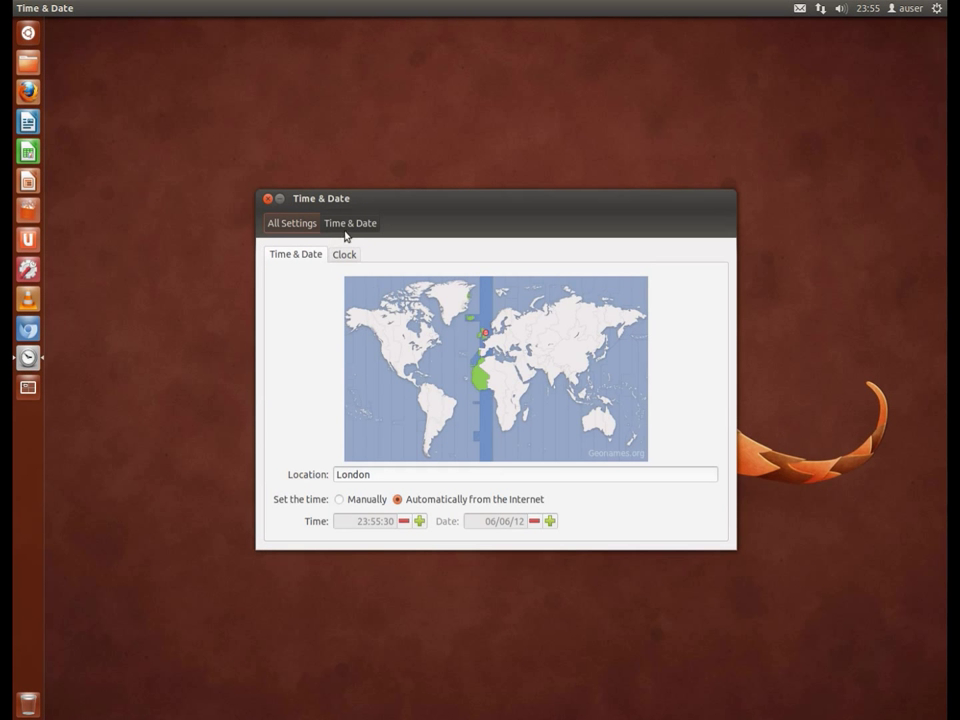
click(340, 255)
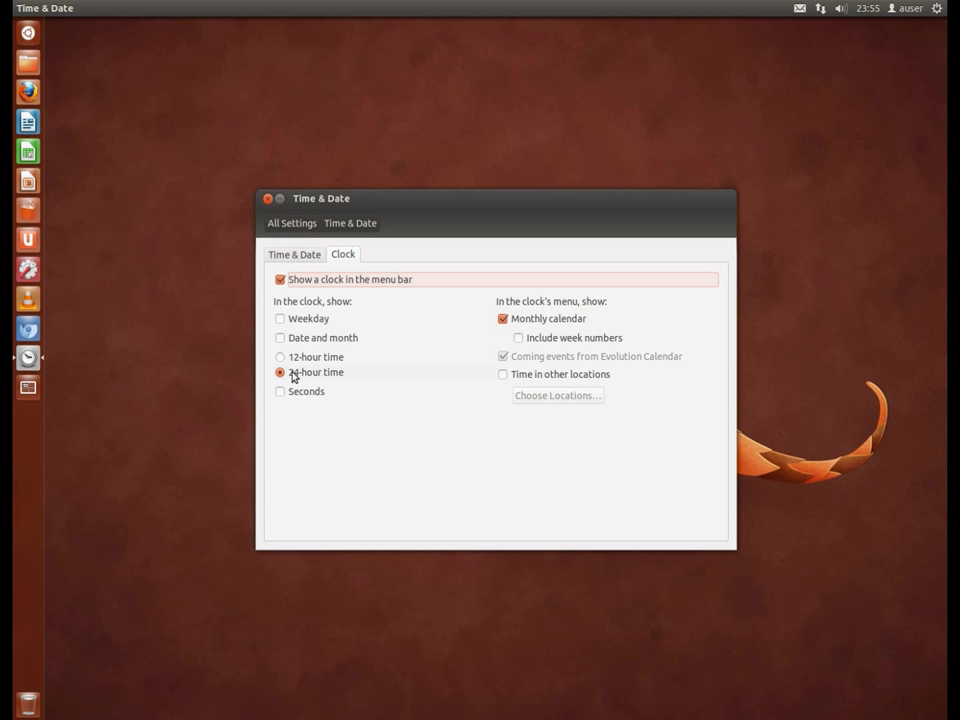
click(280, 319)
click(281, 338)
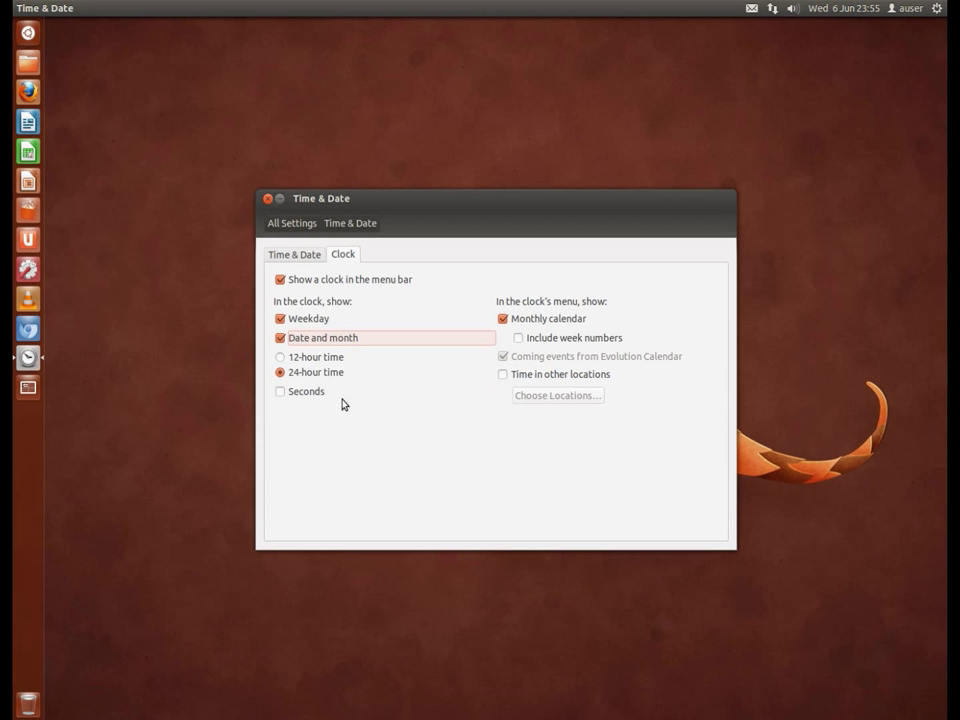
click(279, 396)
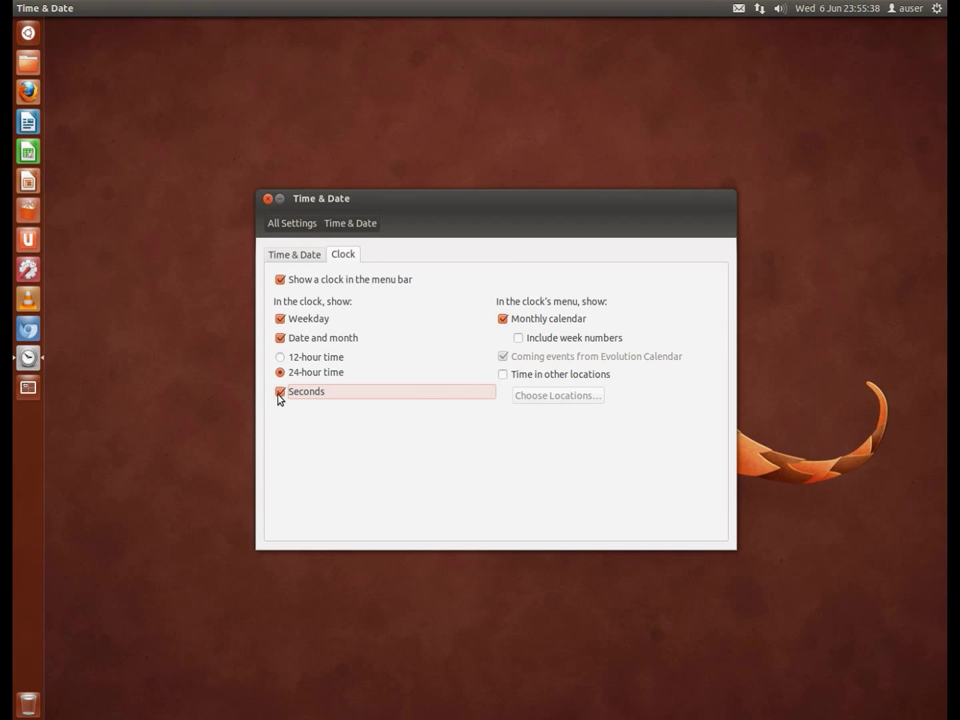
click(279, 394)
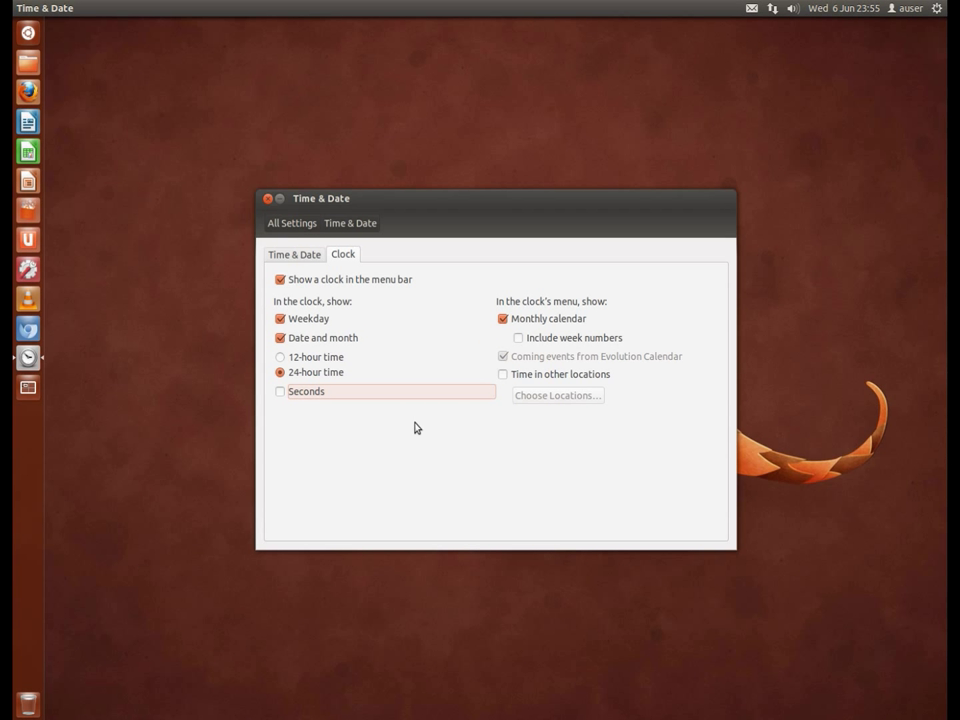
click(268, 199)
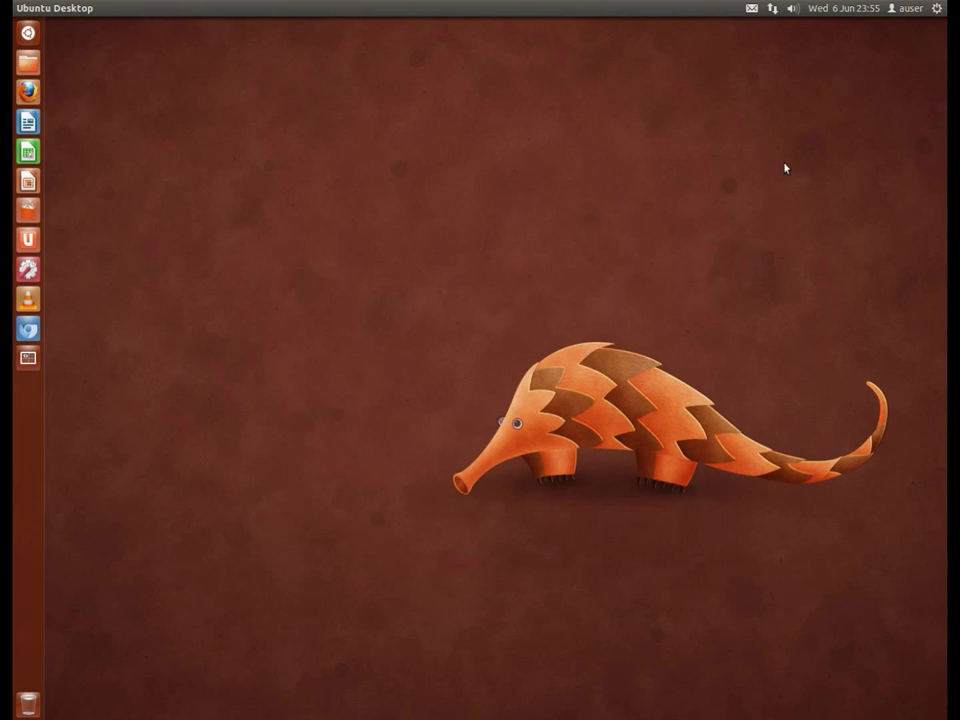
Examine the User Accounts settings, unlock them by entering the account password, and close them without editing the account.
click(907, 10)
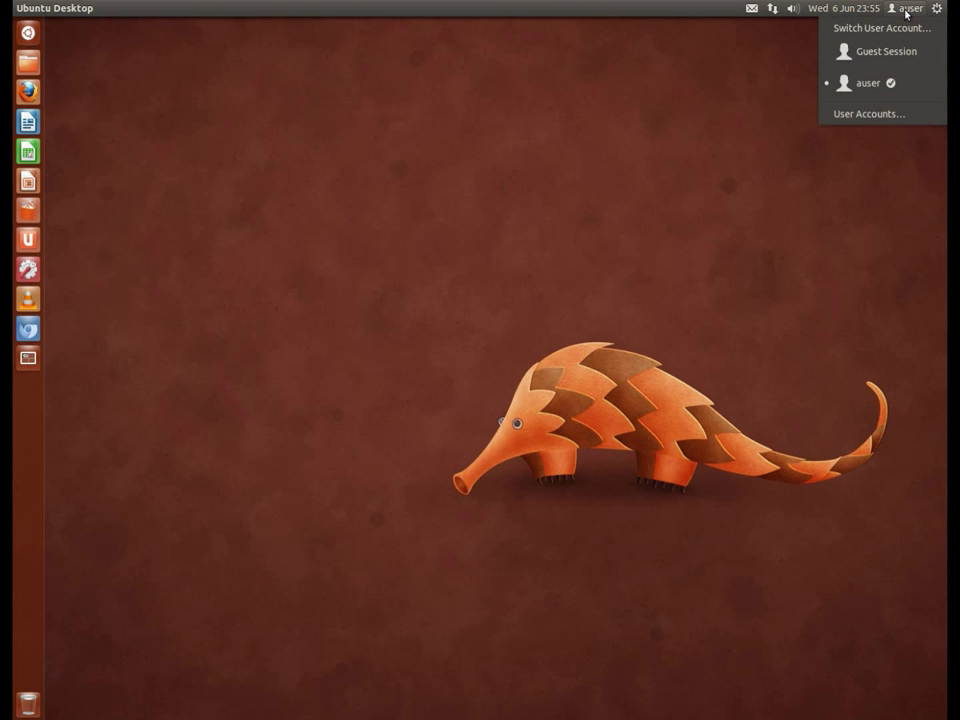
click(877, 114)
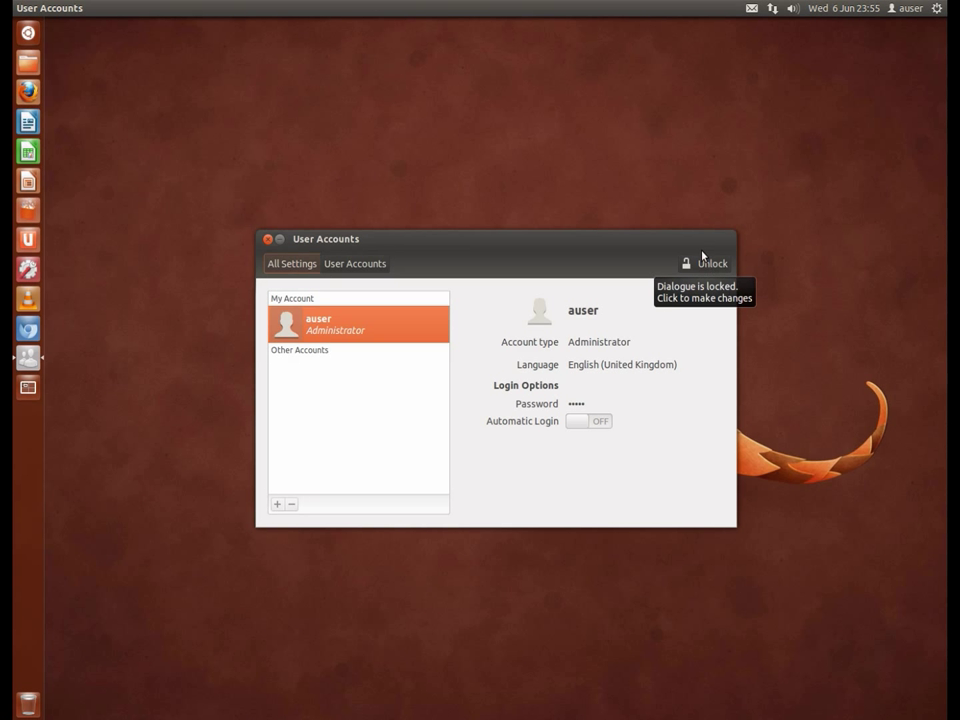
drag(465, 245, 487, 239)
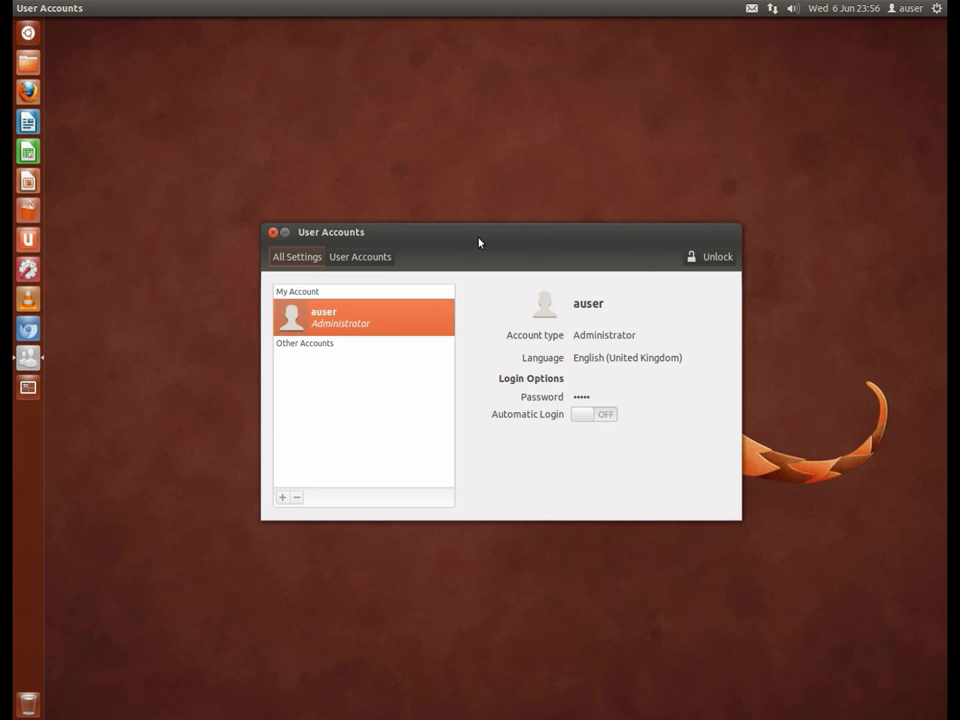
drag(482, 229, 487, 215)
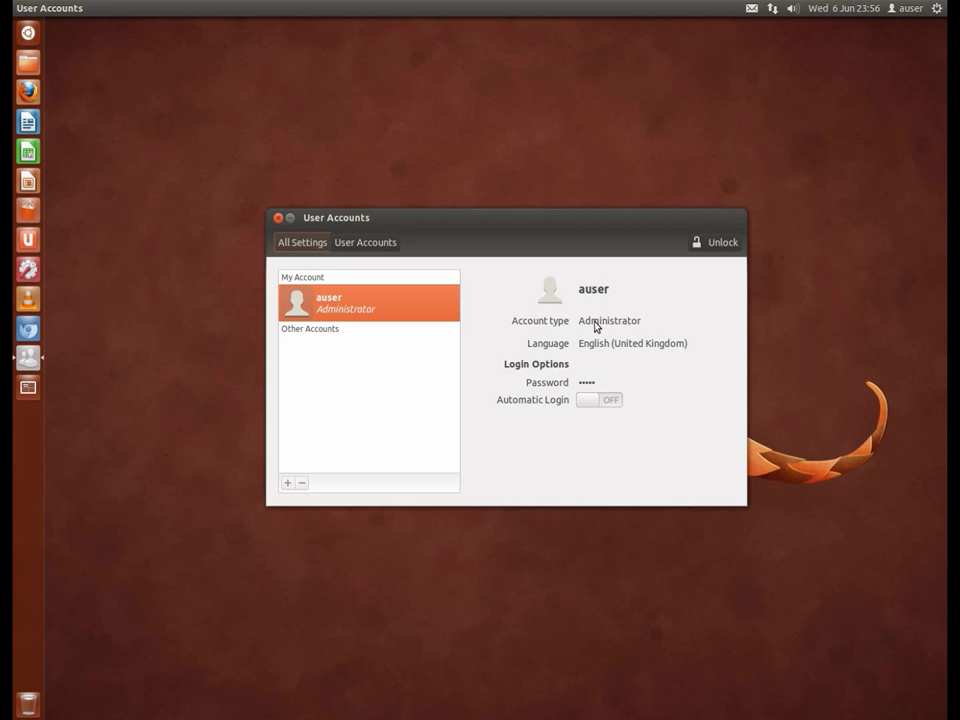
click(717, 246)
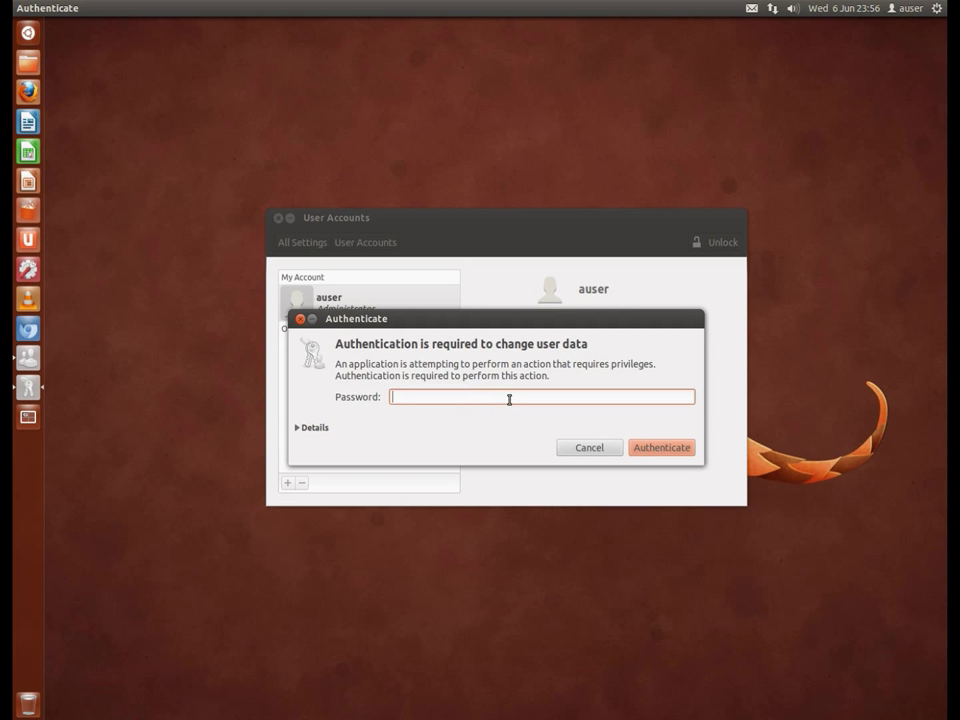
text(••)
click(659, 452)
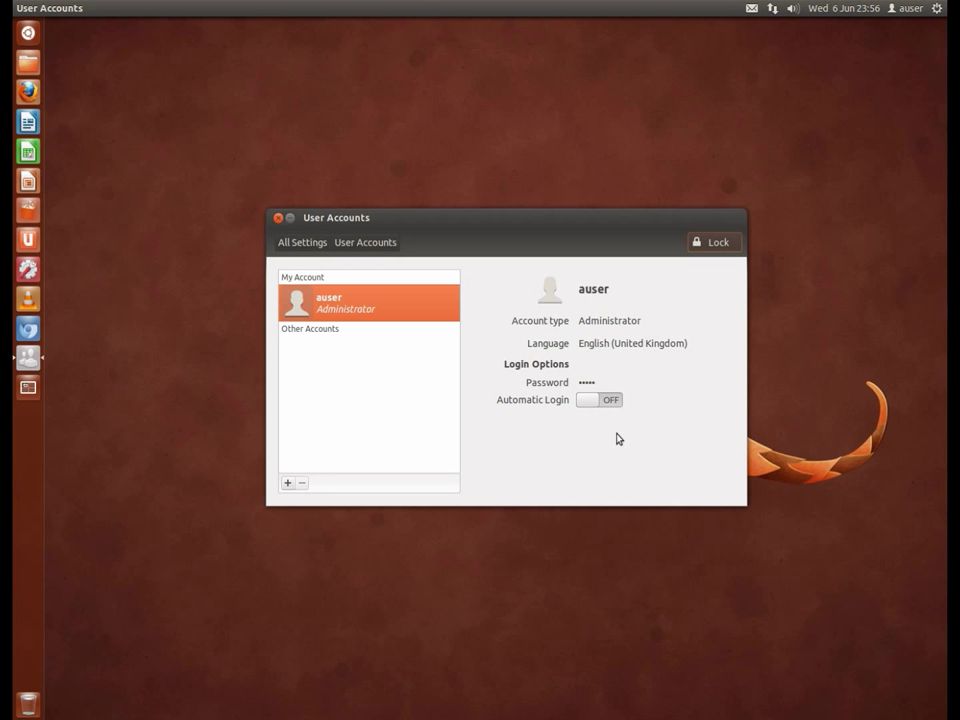
click(278, 217)
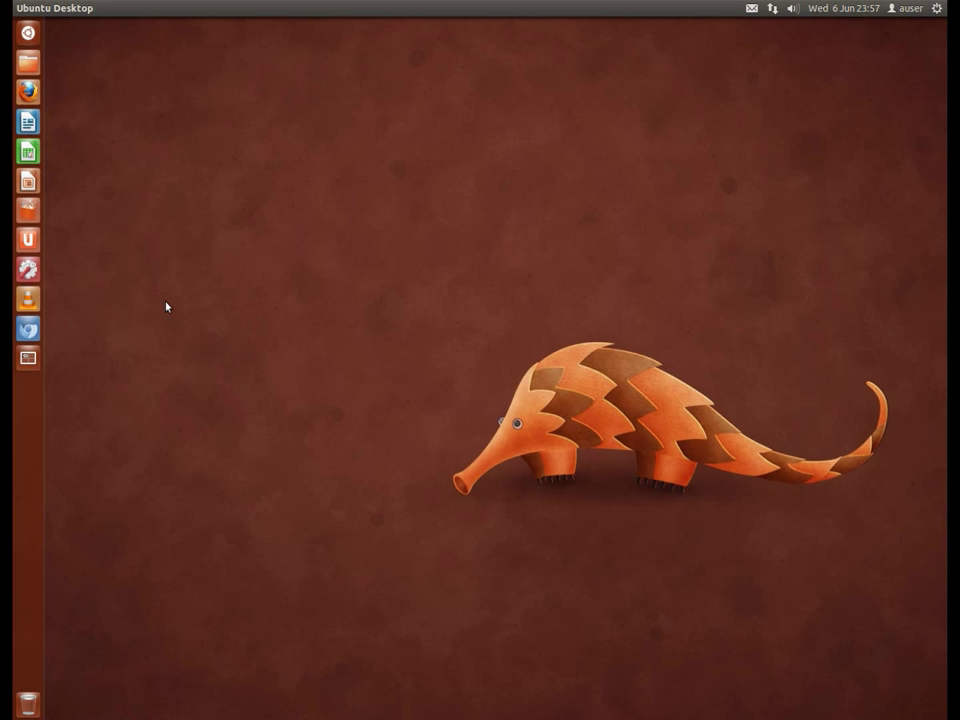
Set the screen to turn off after 30 minutes of inactivity in Brightness and Lock, briefly toggling the password requirement for waking from suspend.
click(28, 268)
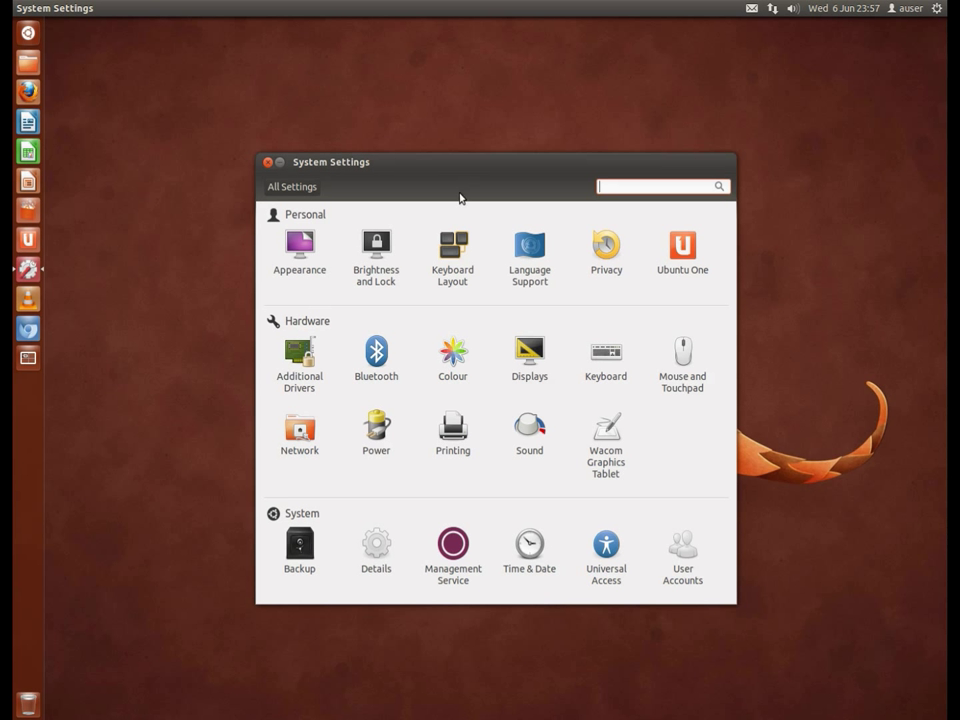
drag(461, 167, 453, 121)
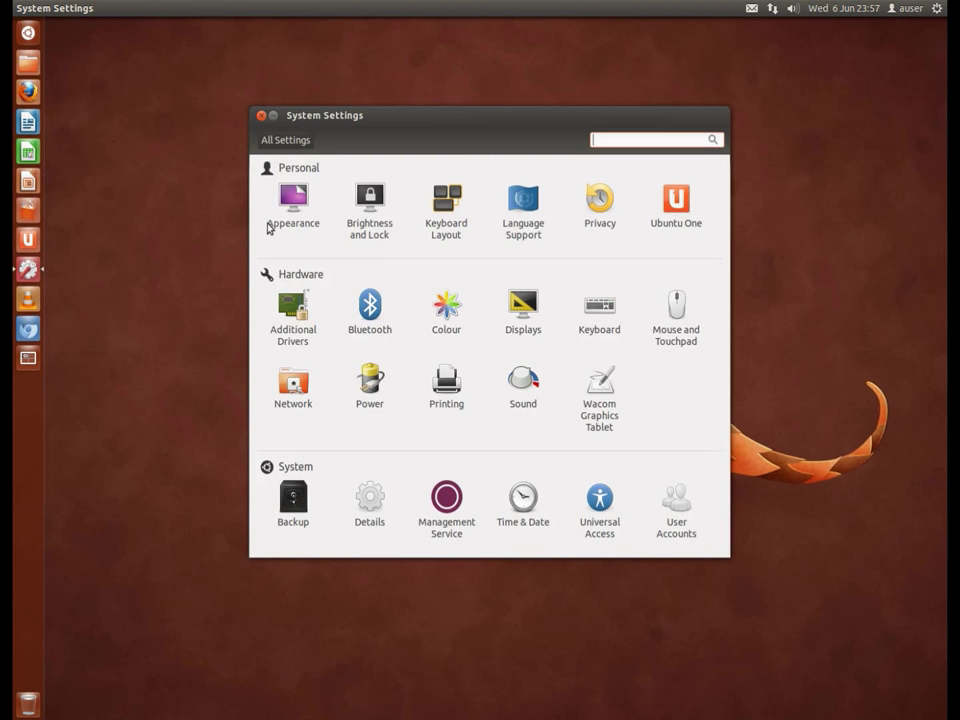
click(393, 211)
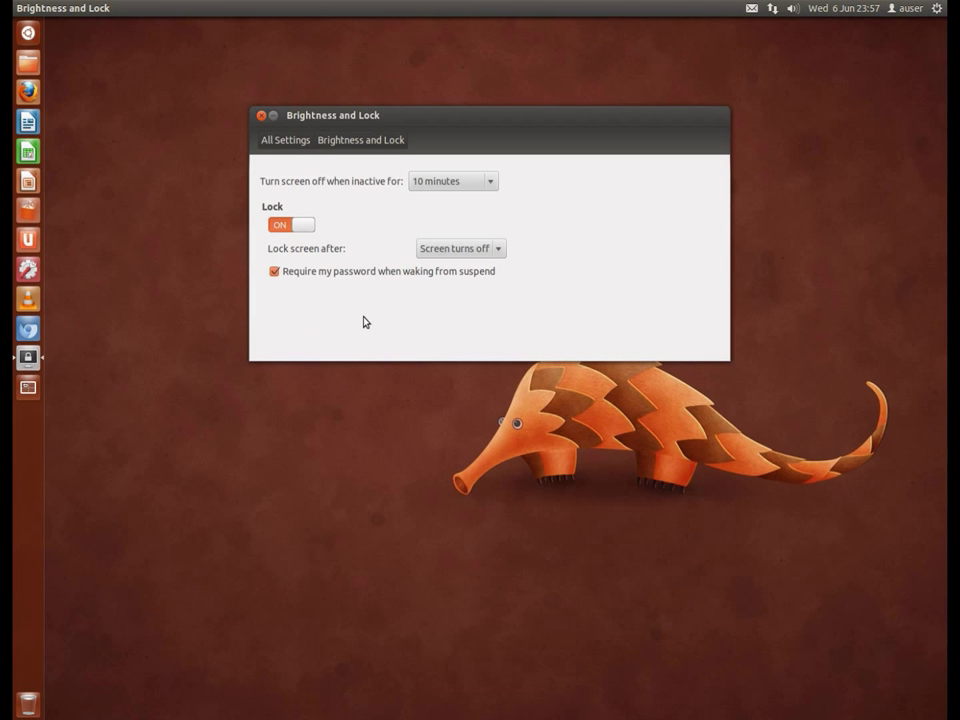
click(457, 184)
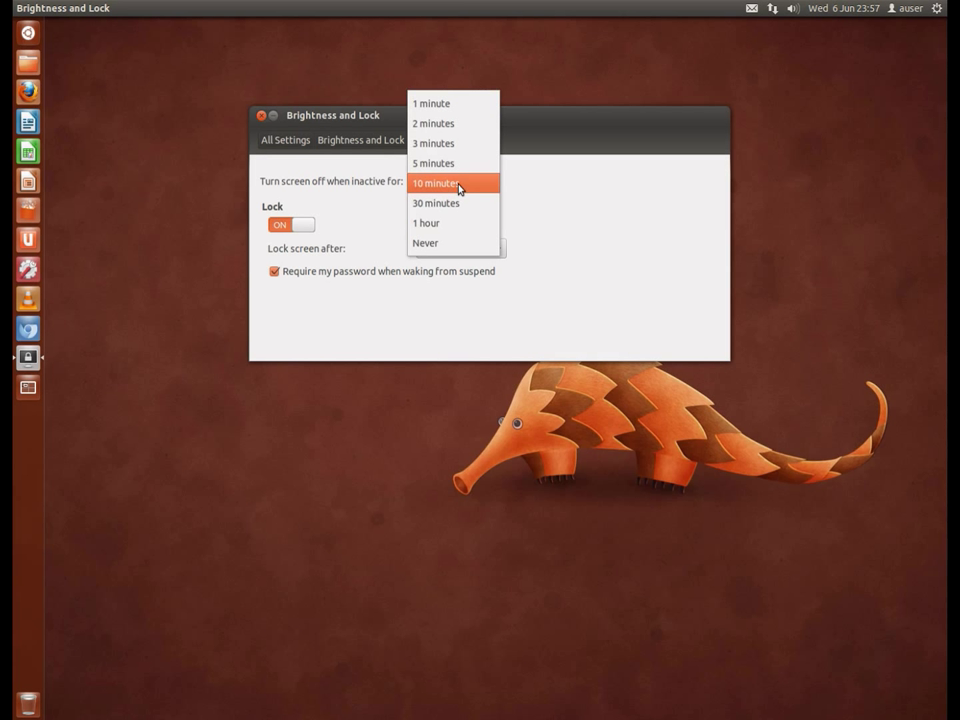
click(457, 202)
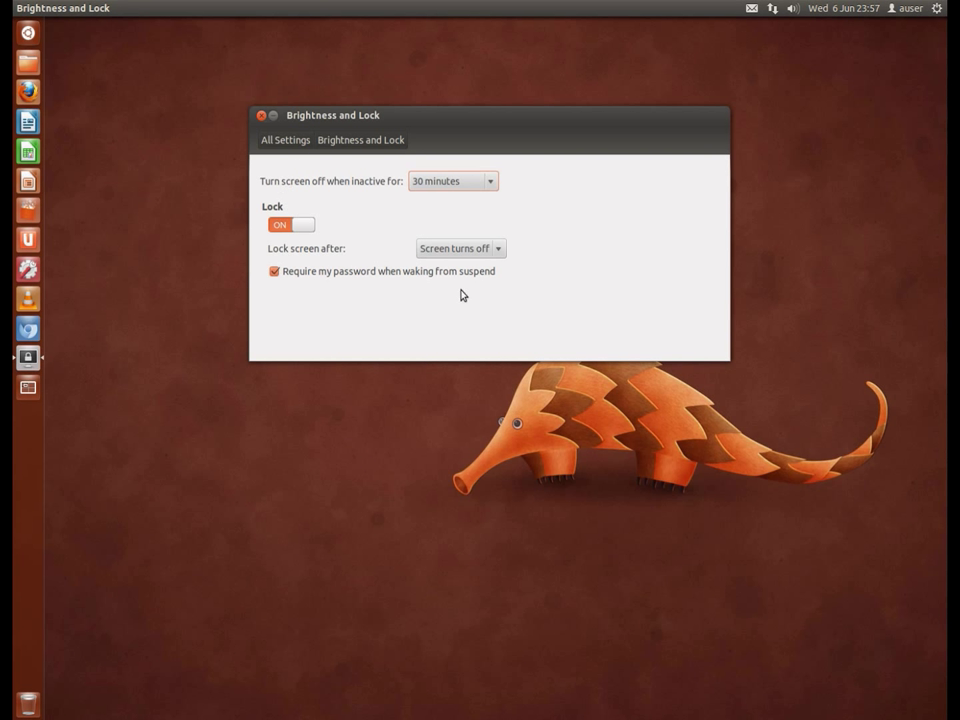
click(300, 277)
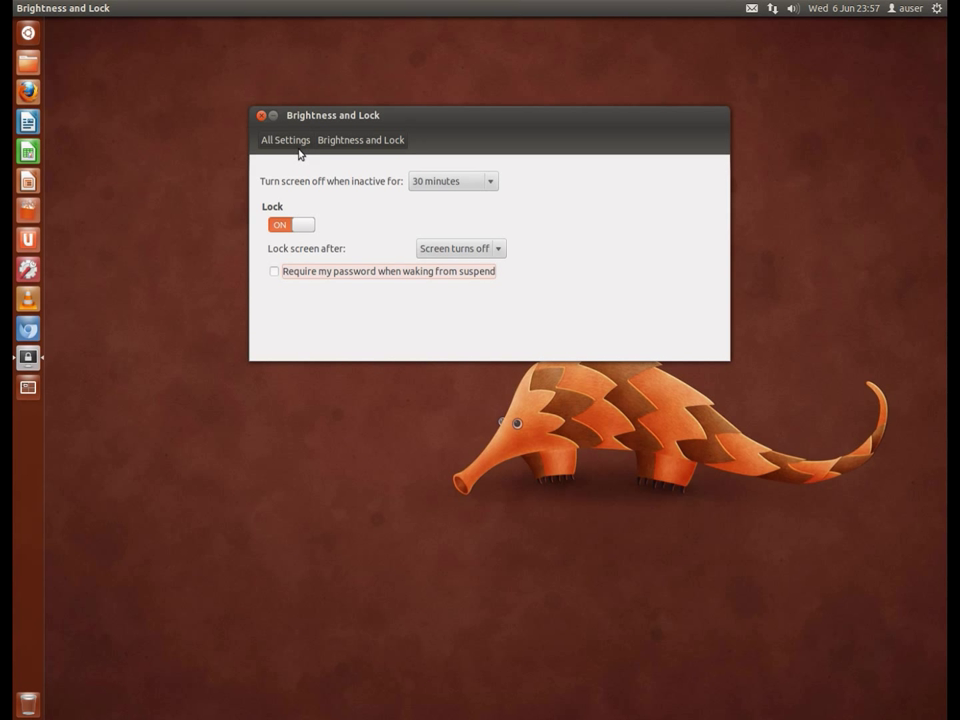
click(293, 270)
click(292, 150)
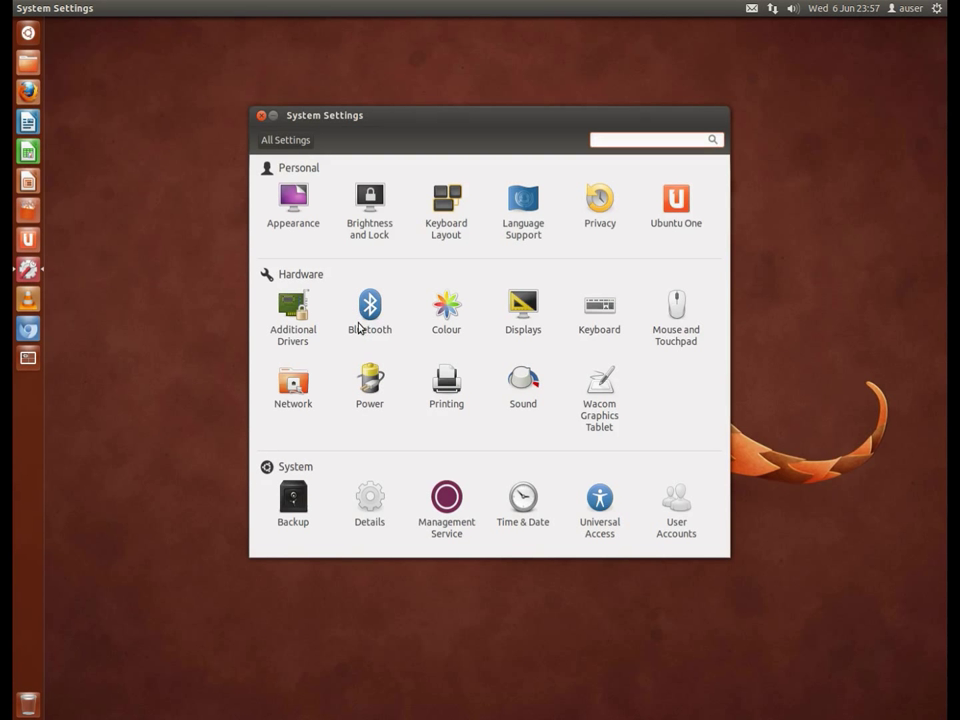
Examine the Keyboard Layout settings and the Privacy settings for recent items, files, applications and diagnostics, and return to the settings overview.
click(446, 230)
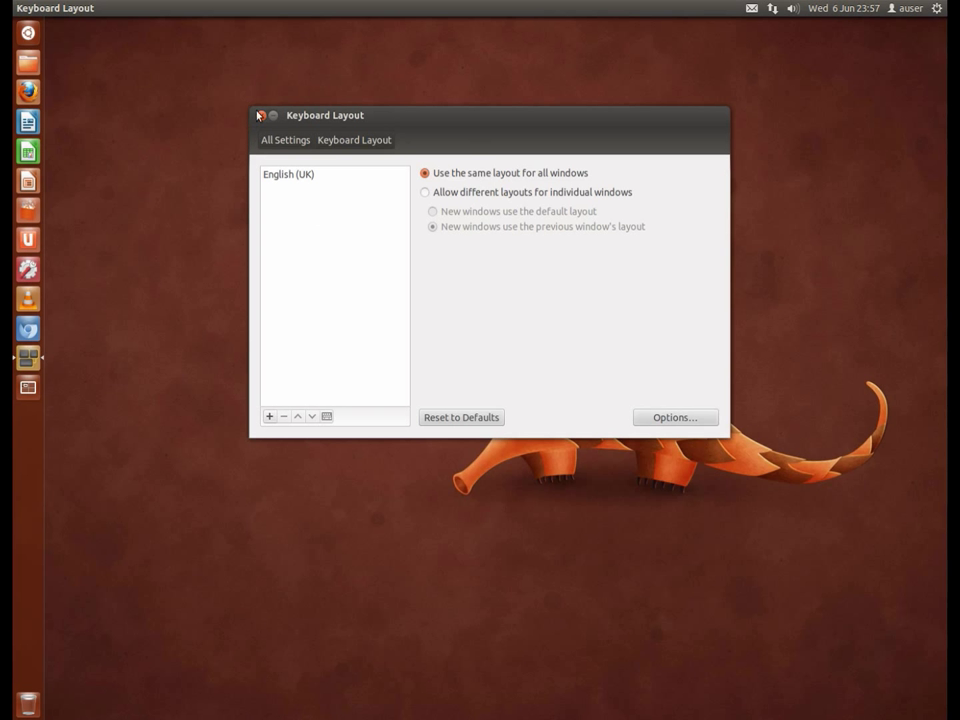
click(285, 140)
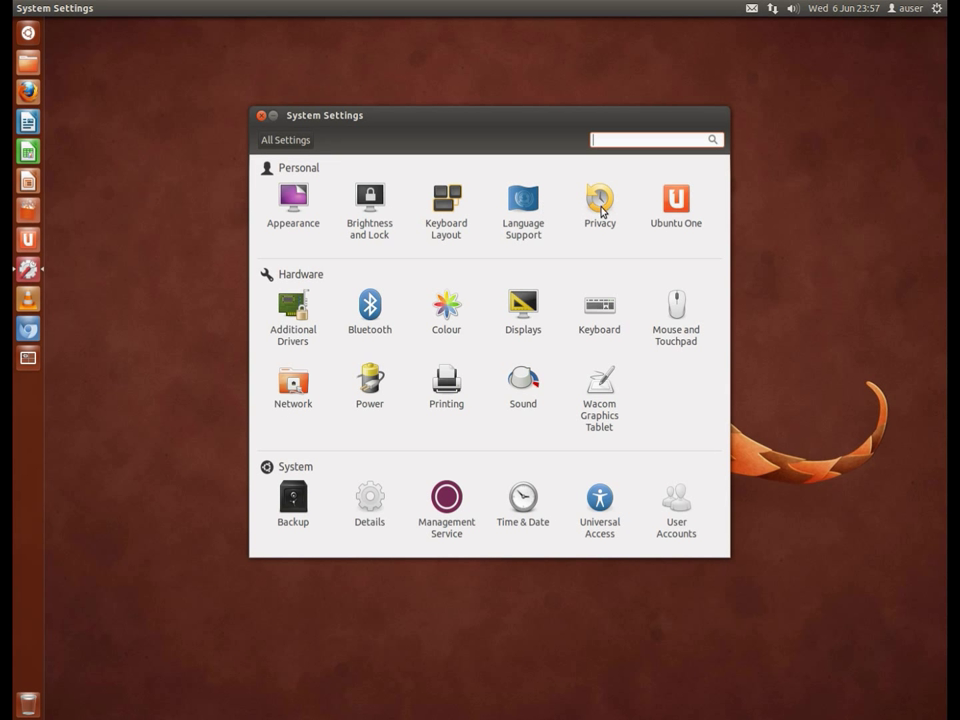
click(597, 214)
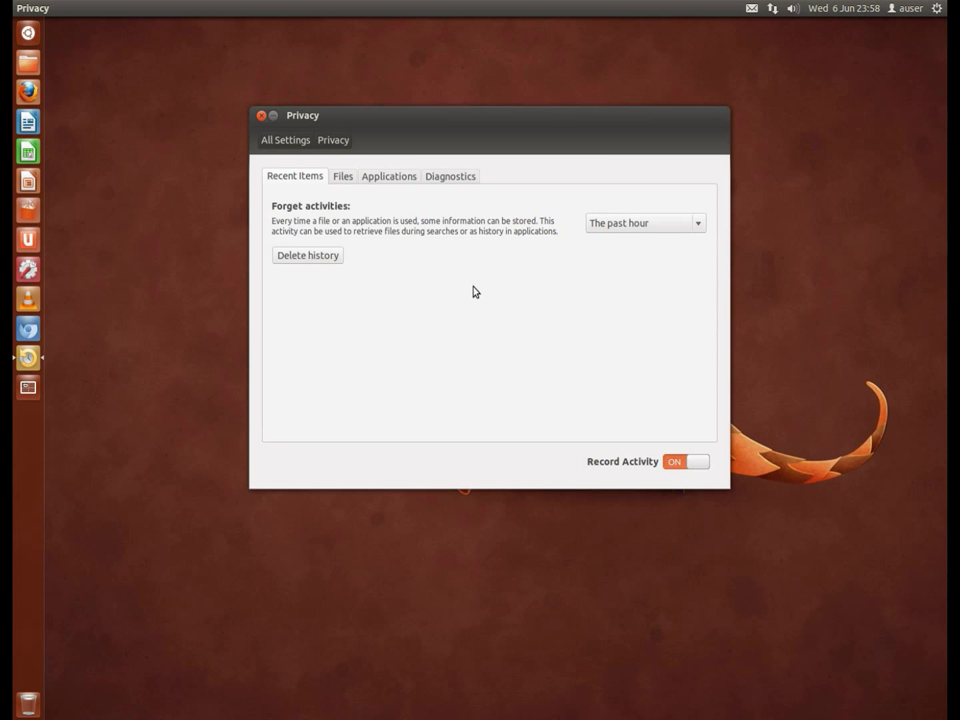
click(338, 181)
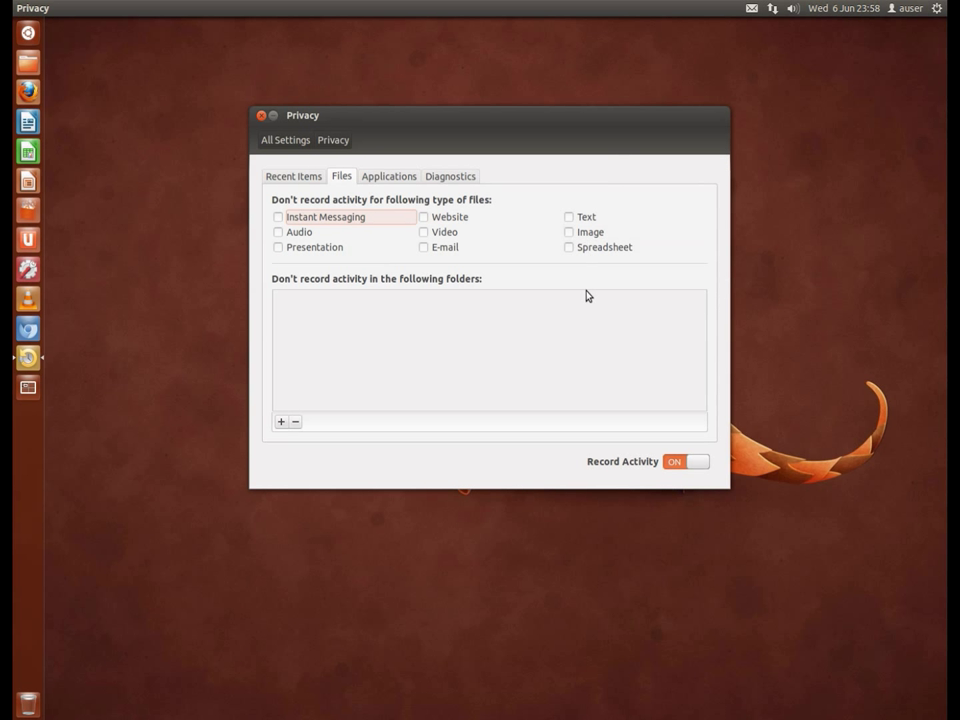
click(317, 180)
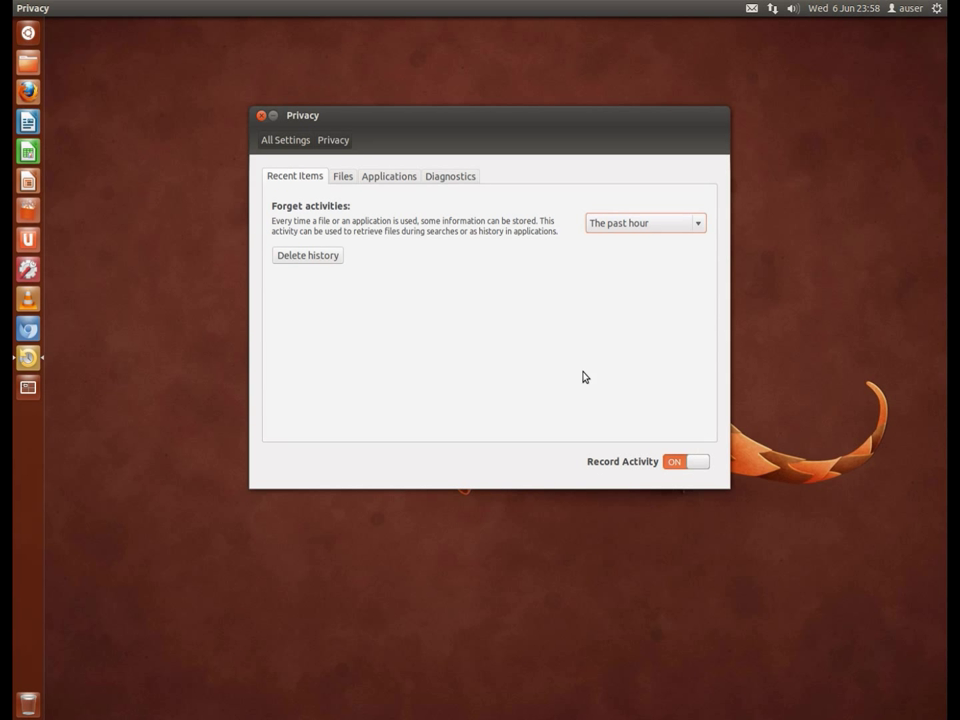
click(342, 183)
click(366, 183)
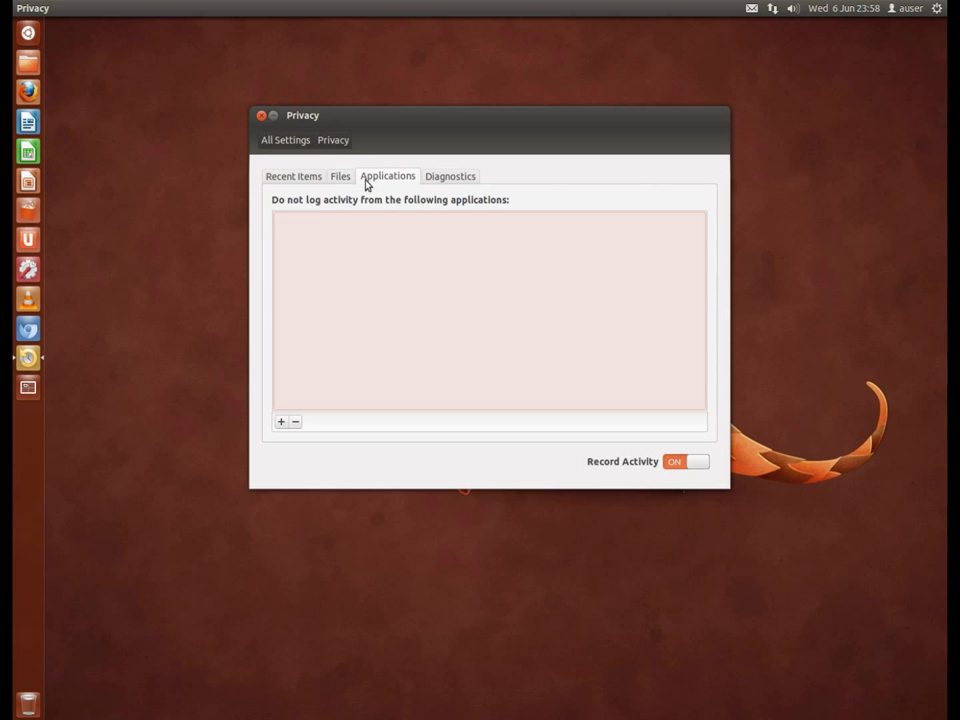
click(450, 184)
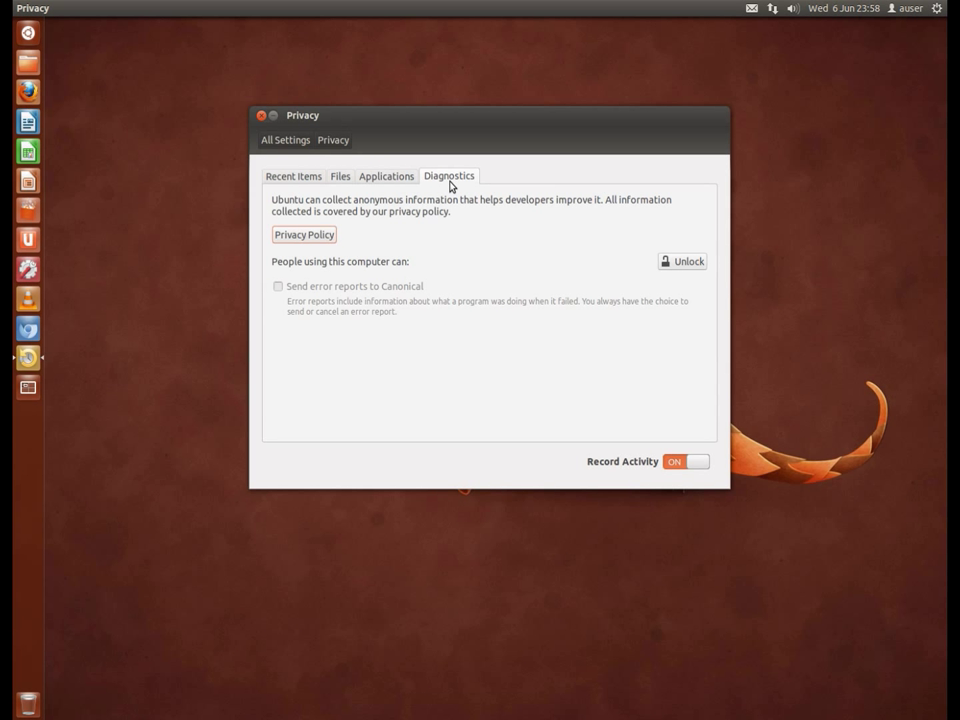
click(296, 182)
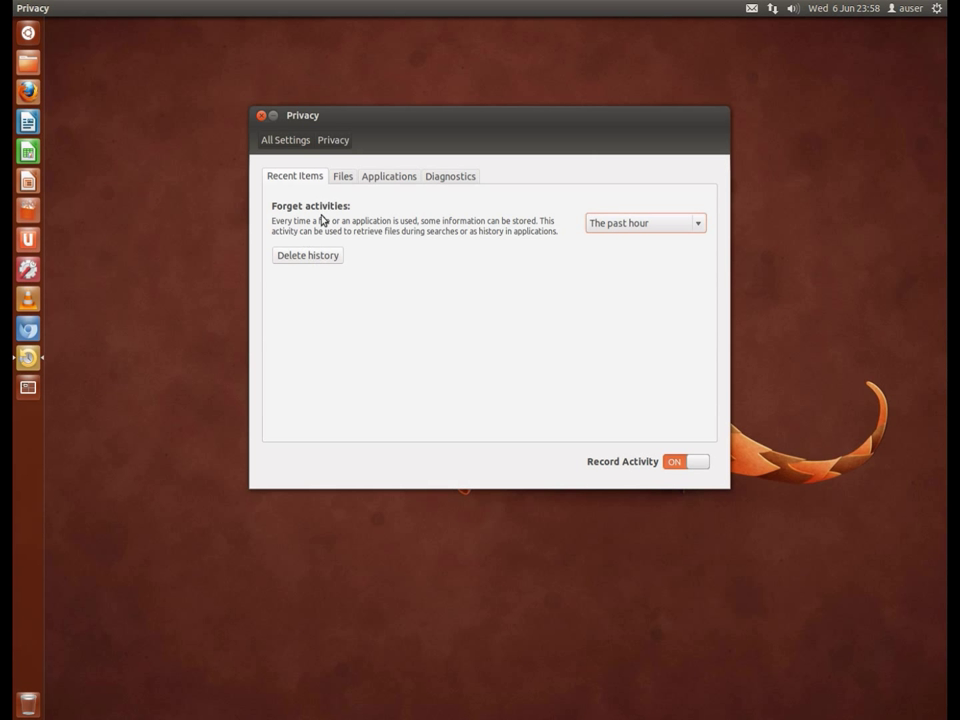
click(305, 144)
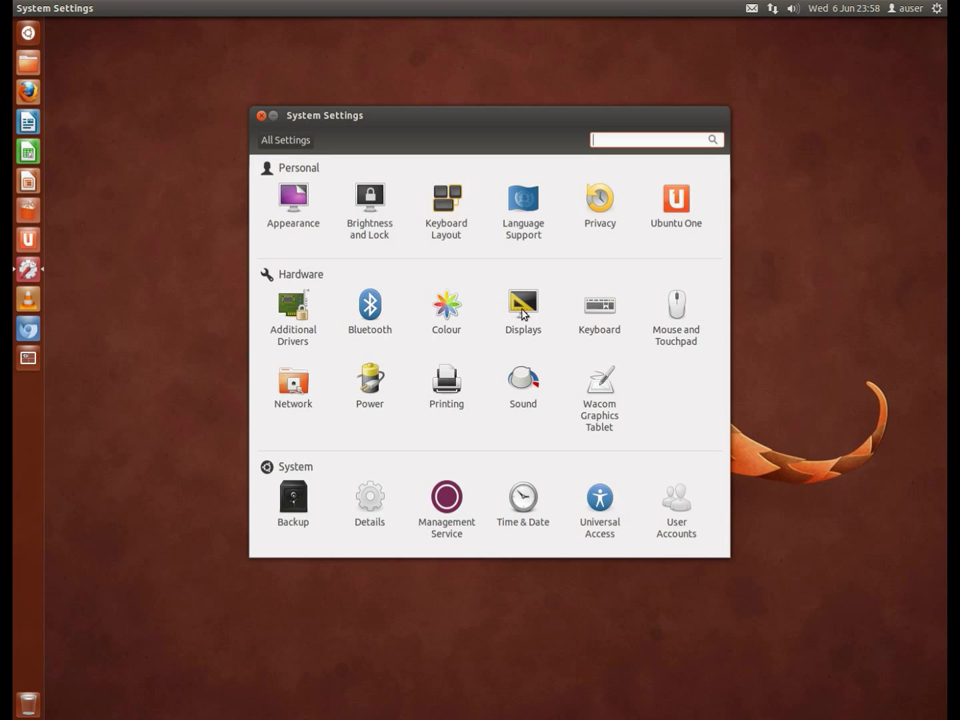
Examine the Displays settings and the Power settings, keeping the inactivity suspend option at Don't suspend, and return to the settings overview.
click(518, 318)
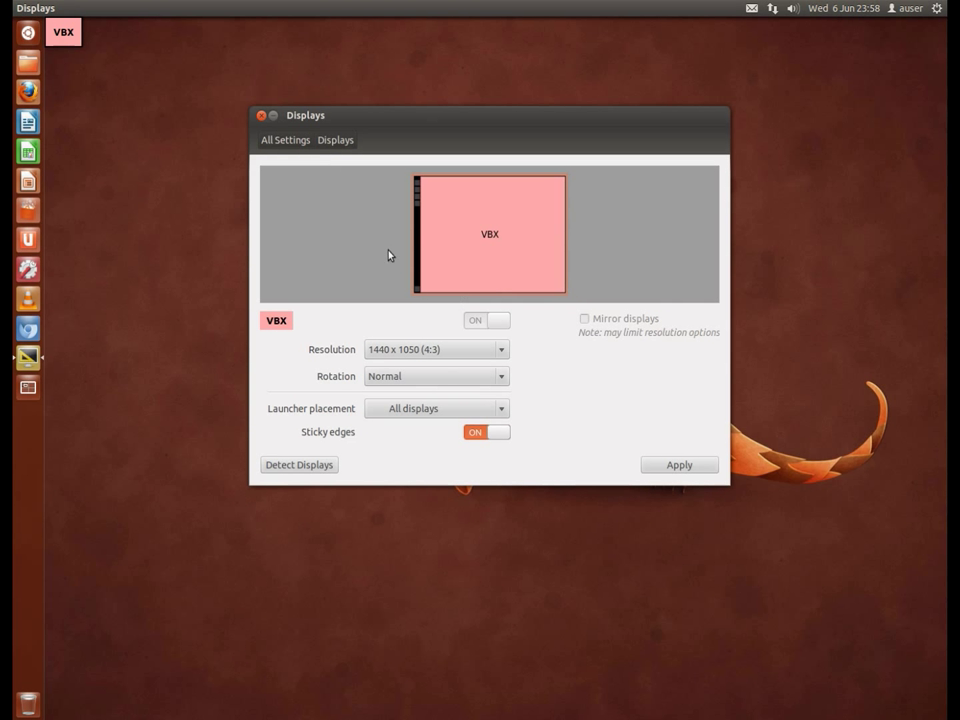
click(305, 140)
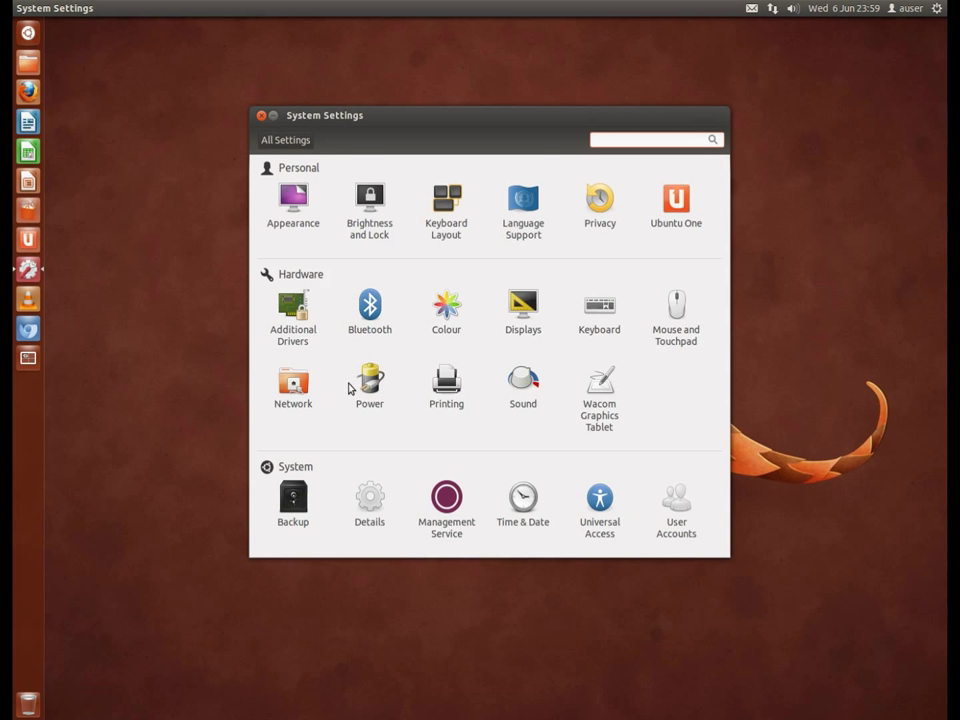
click(358, 388)
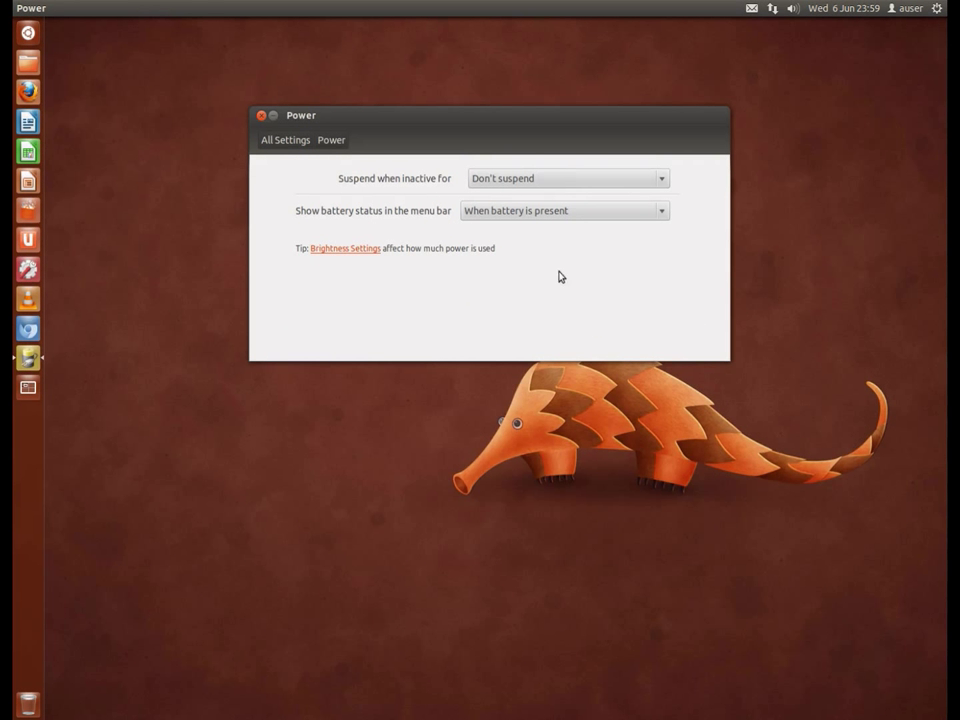
click(558, 182)
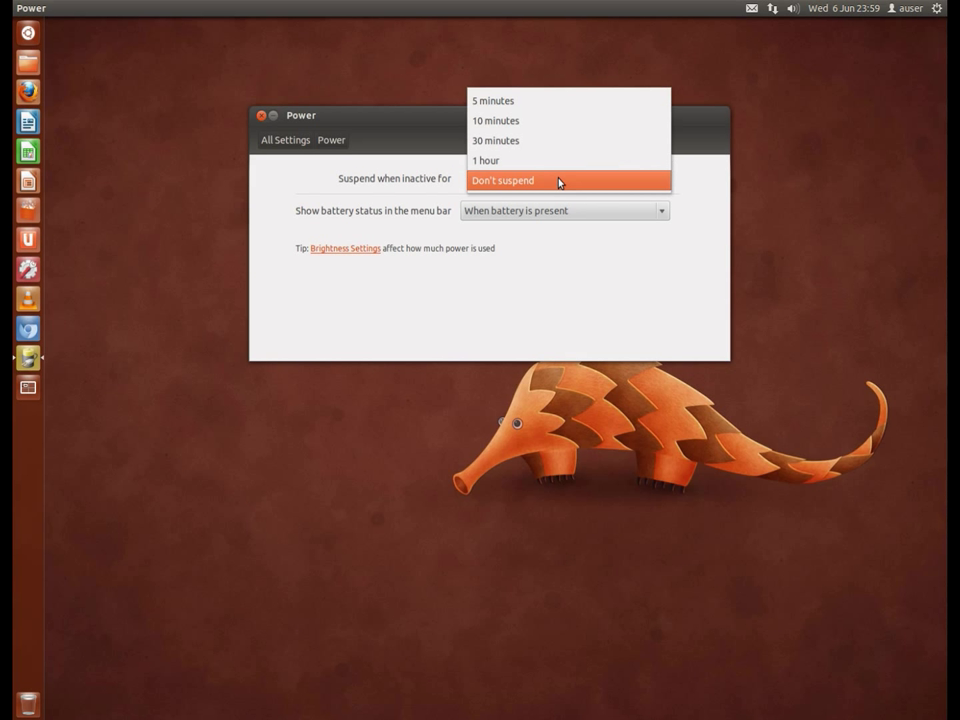
click(558, 182)
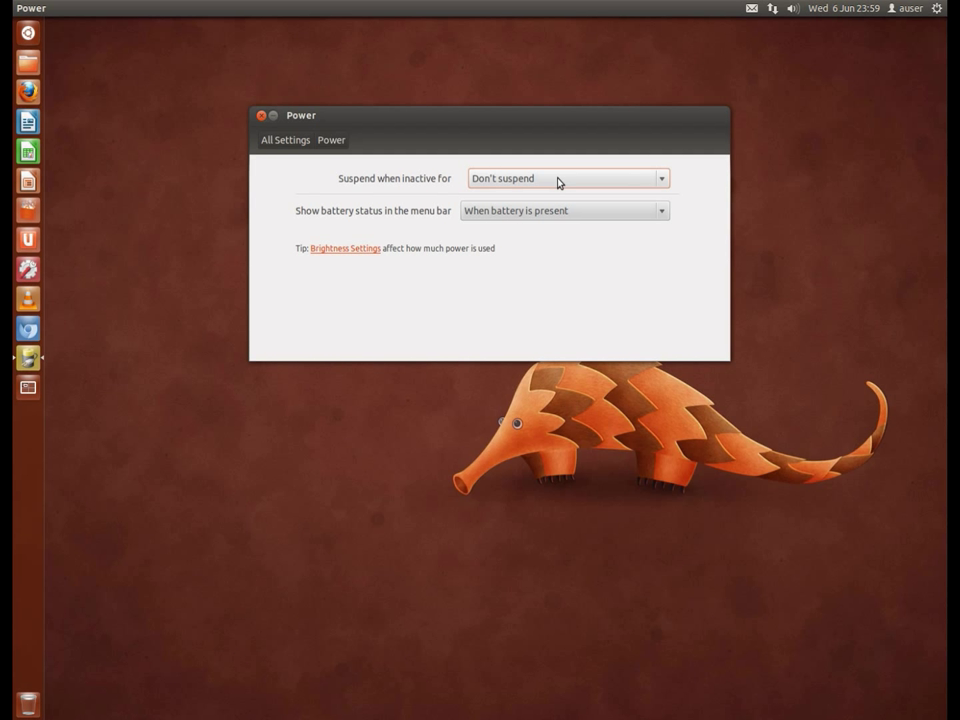
click(298, 142)
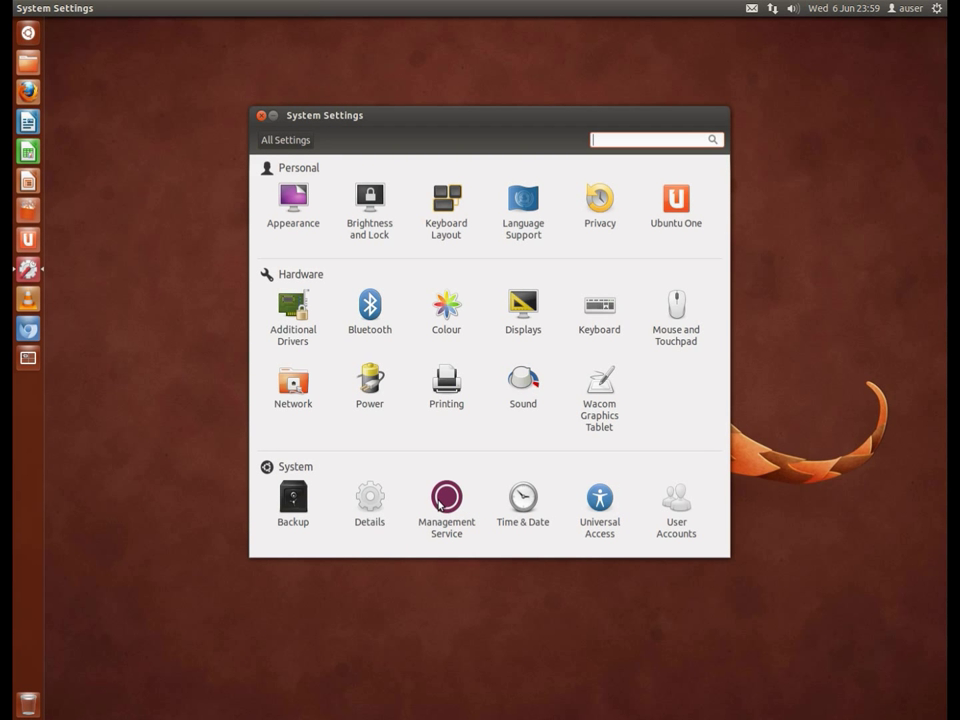
Examine the Time & Date settings, try the manual time option, restore Automatically from the Internet, and close System Settings.
click(524, 510)
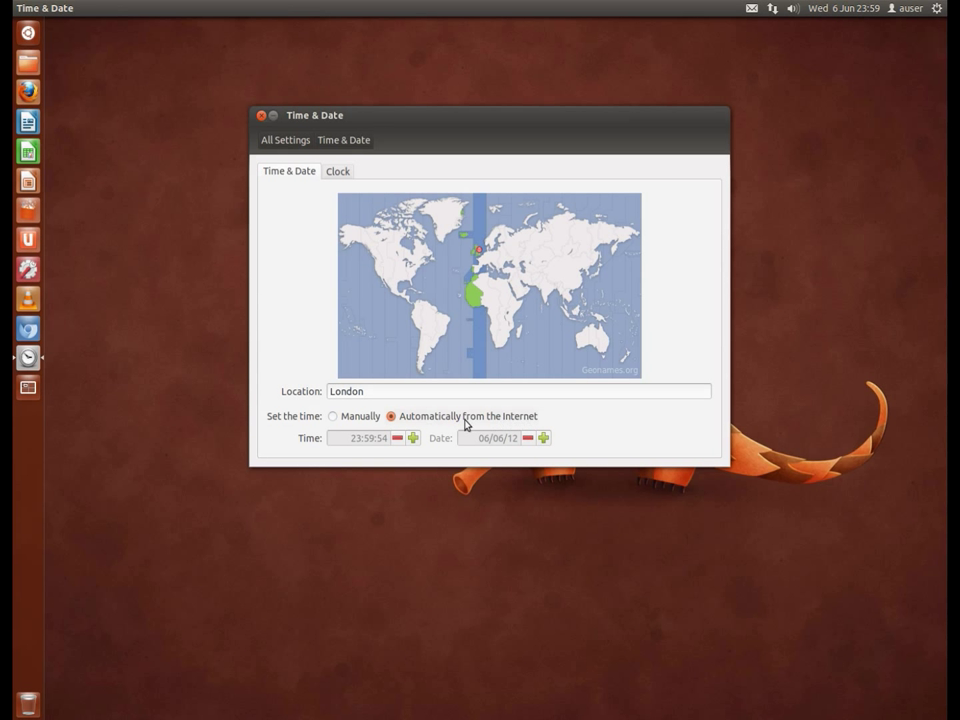
click(334, 418)
click(392, 420)
click(292, 145)
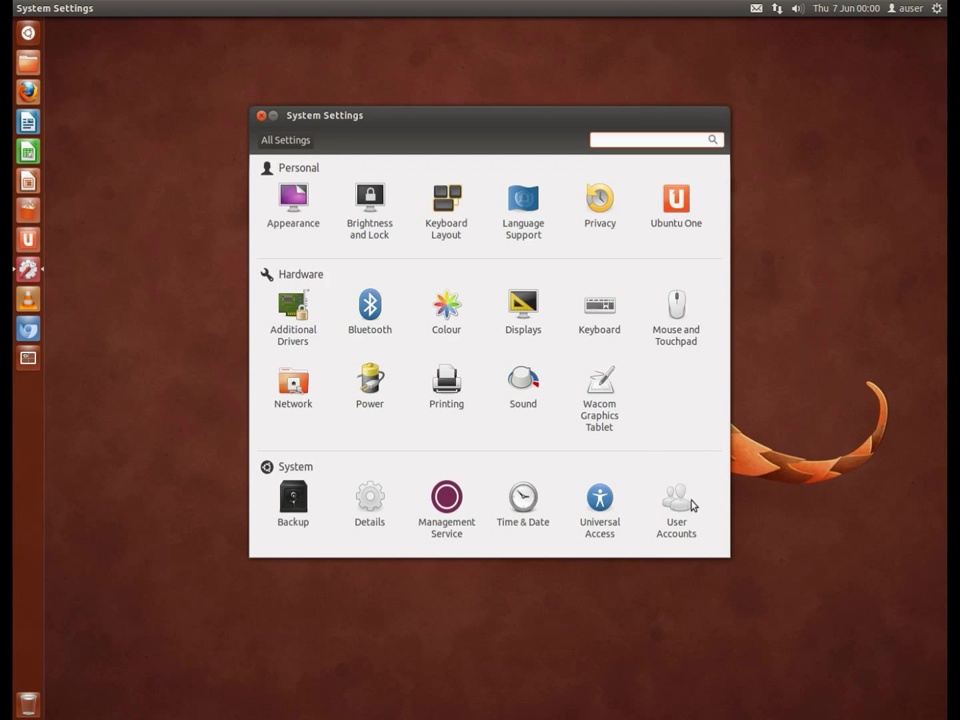
click(261, 116)
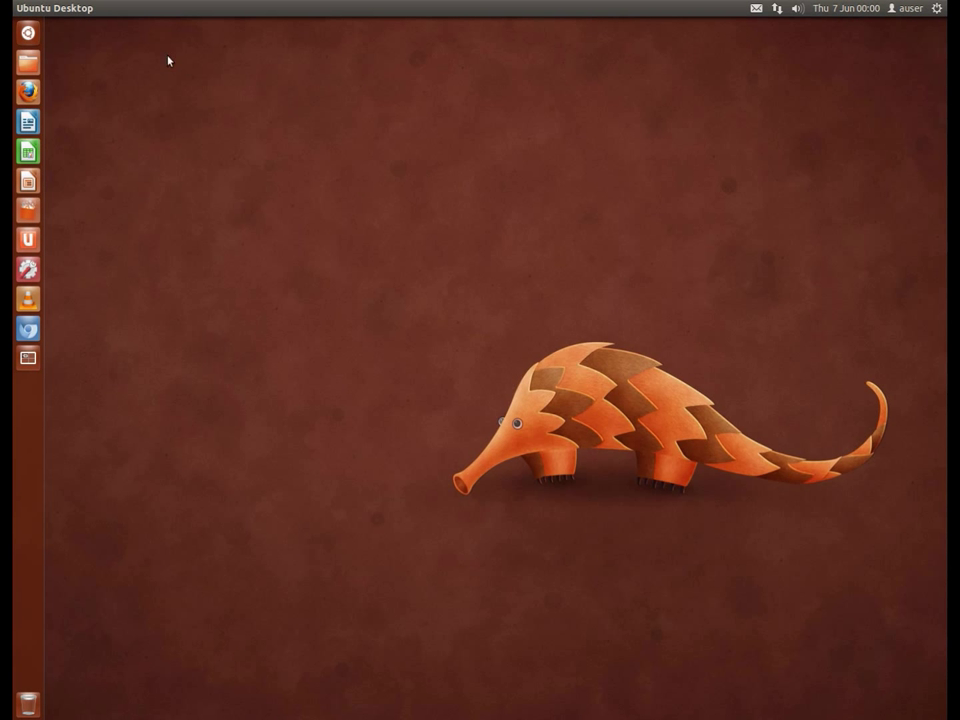
Browse the Dash home and applications lenses, expanding the installed applications list to look through it and collapsing it again.
click(36, 38)
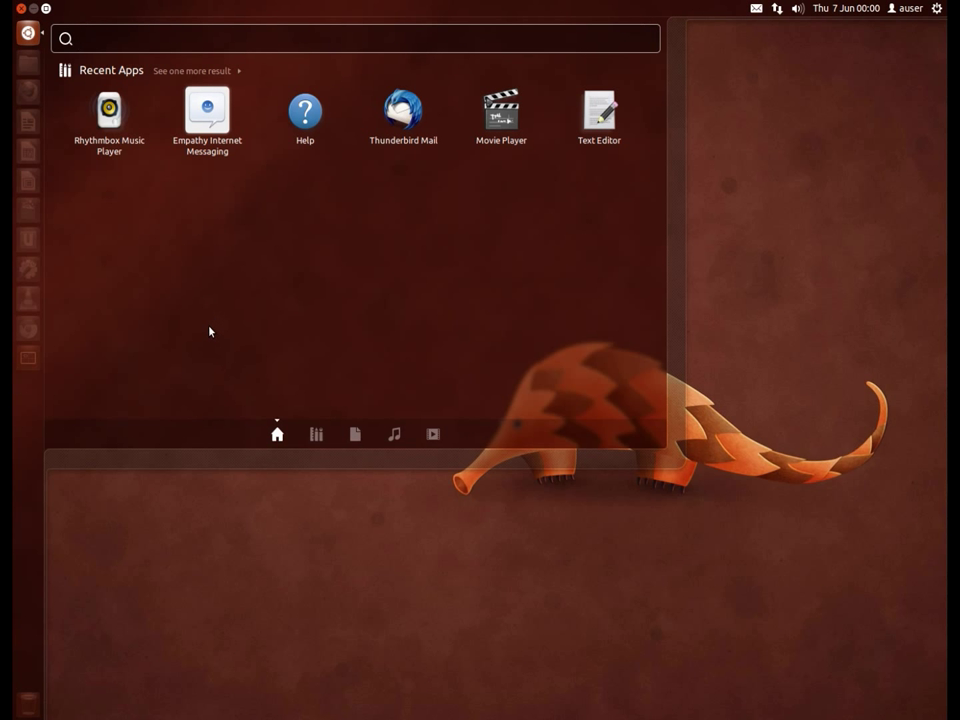
click(277, 433)
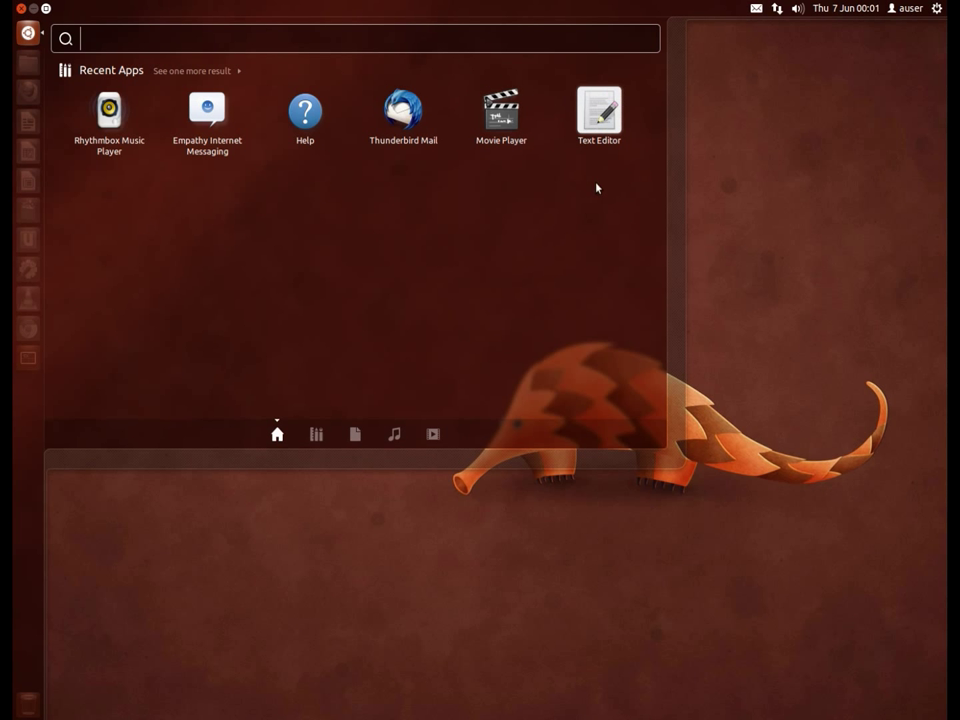
click(317, 434)
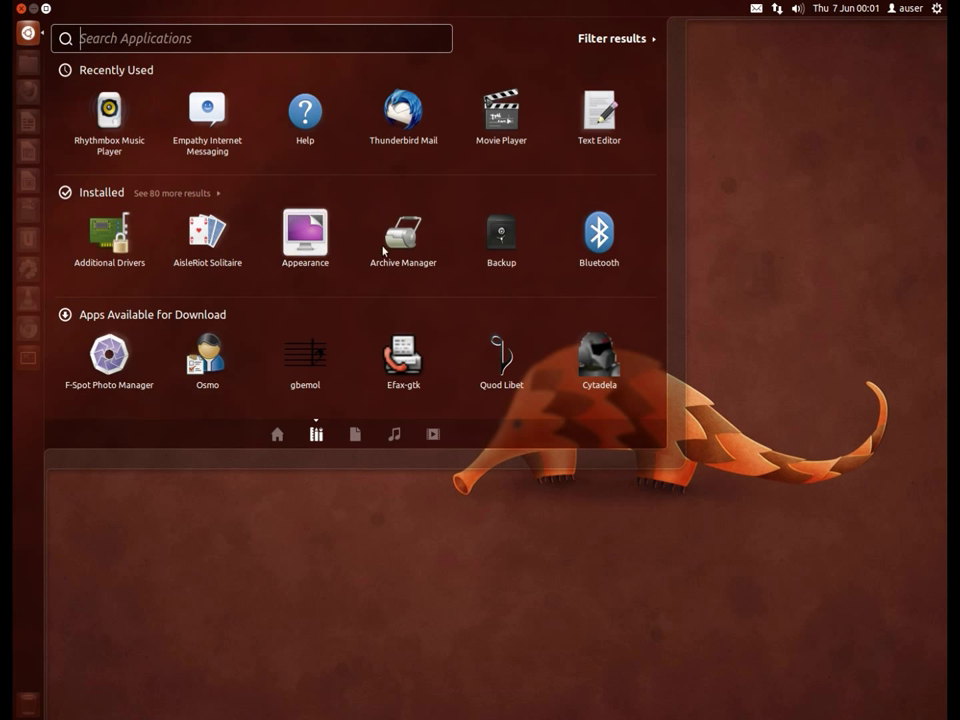
click(172, 193)
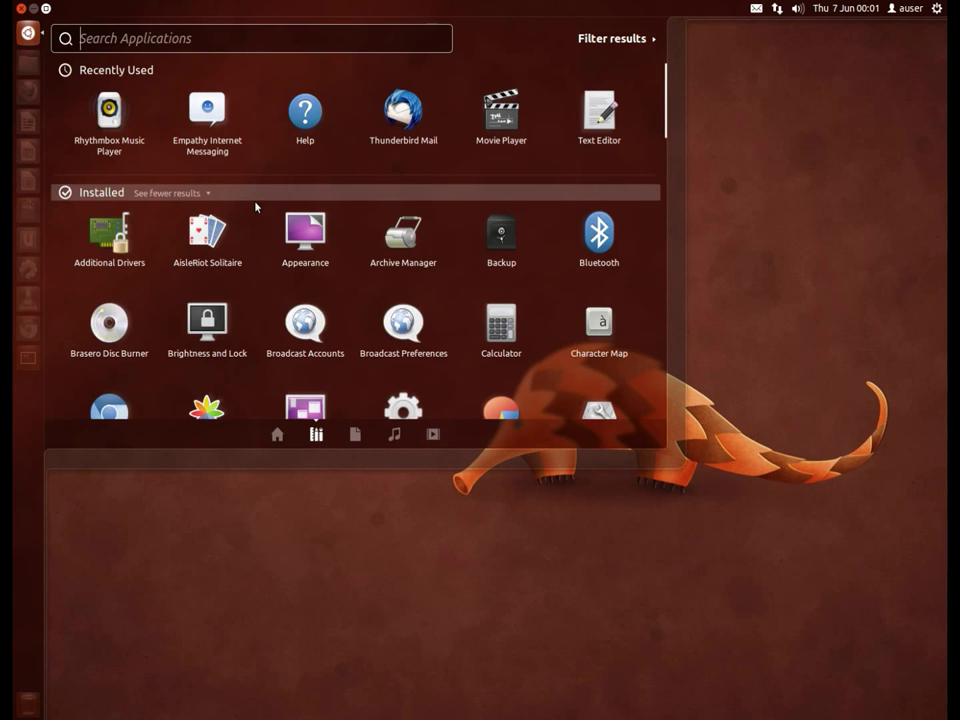
scroll(260, 215, down, 3)
scroll(274, 229, down, 2)
scroll(274, 229, up, 5)
click(175, 191)
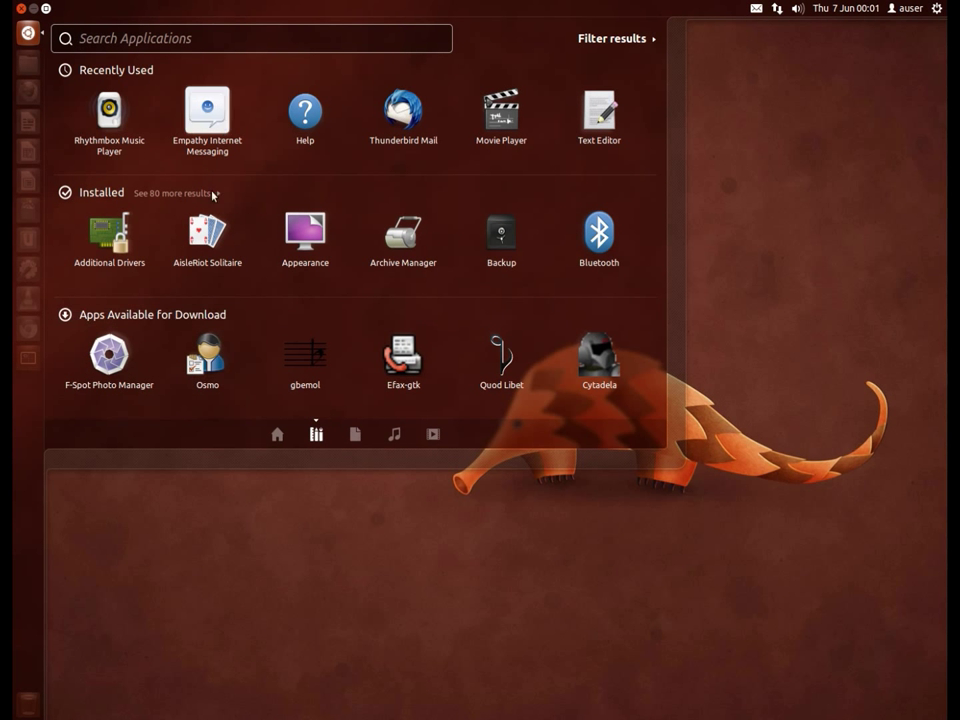
Search the Dash applications for sky and skype, and clear the search text.
click(137, 43)
text(sky)
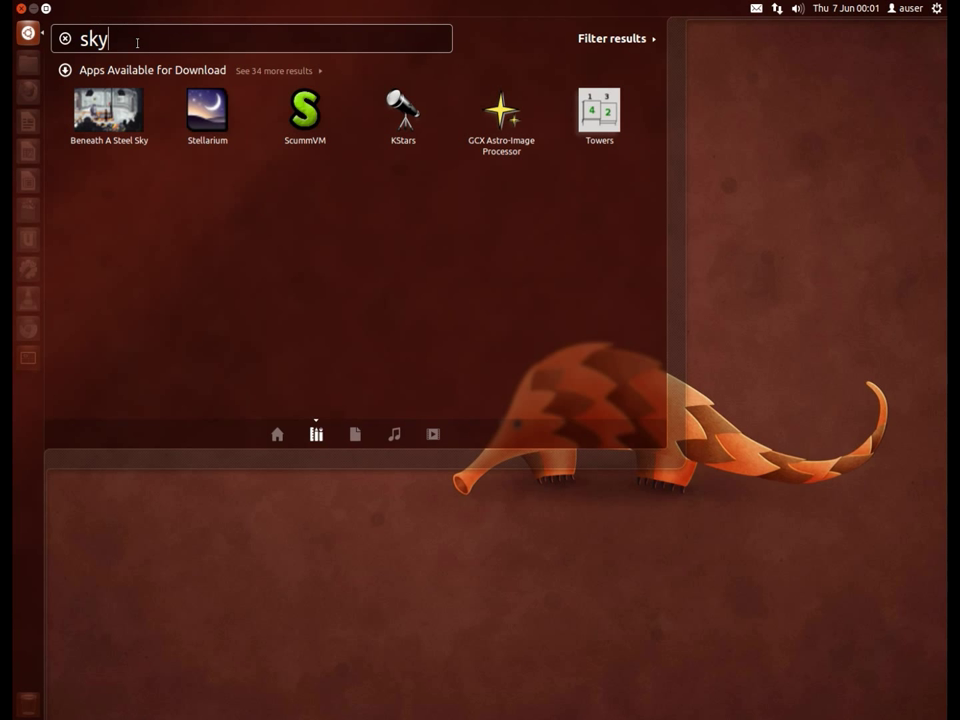
text(pe)
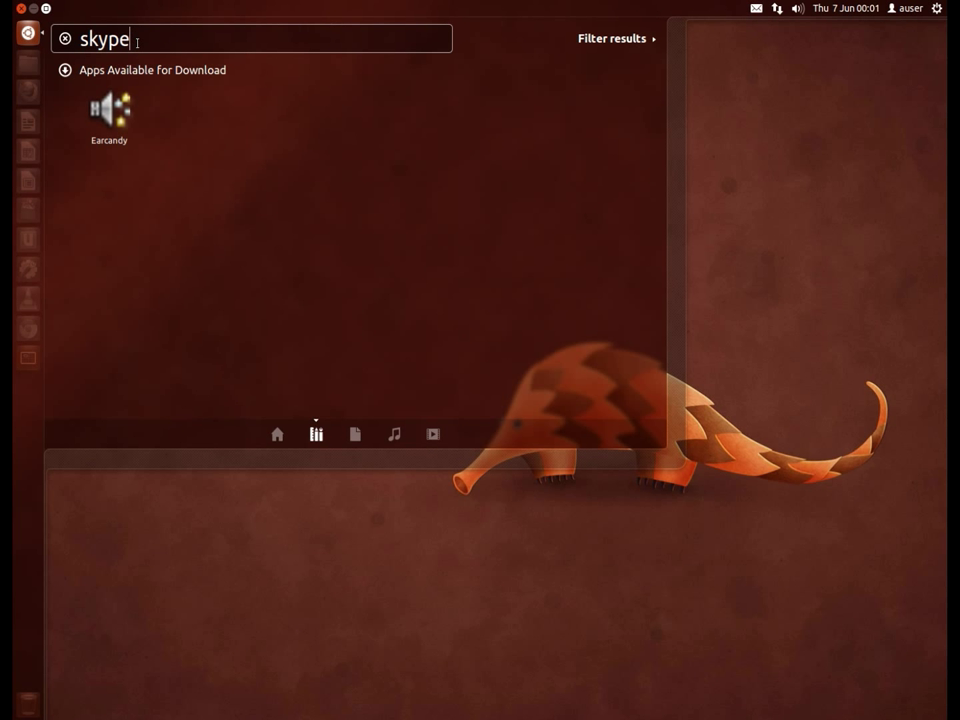
key(BackSpace)
key(BackSpace)
key(BackSpace)
key(BackSpace)
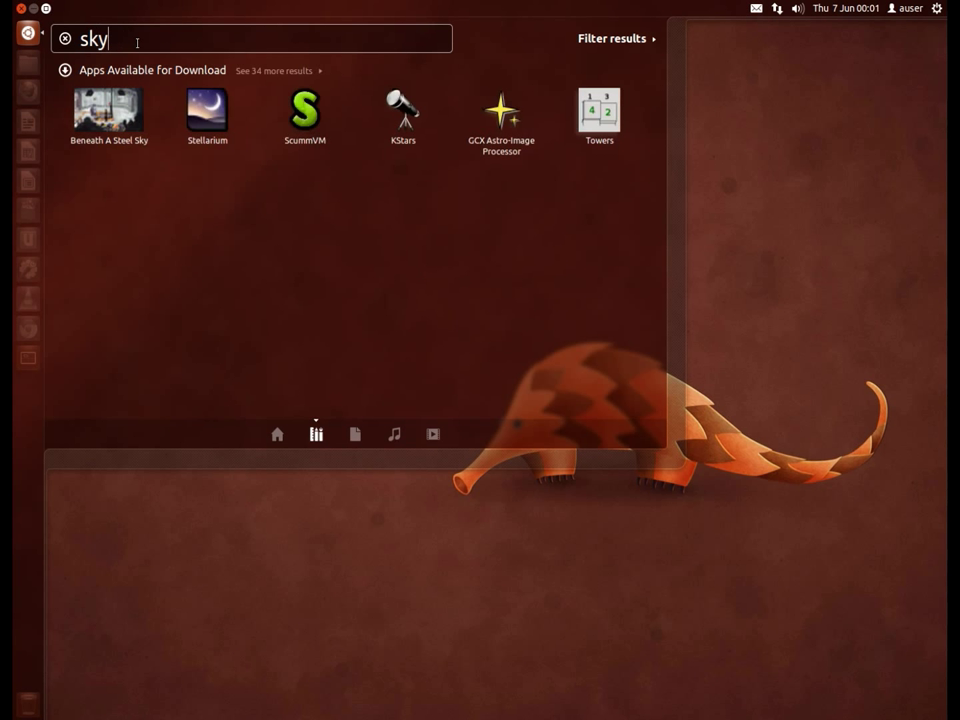
key(BackSpace)
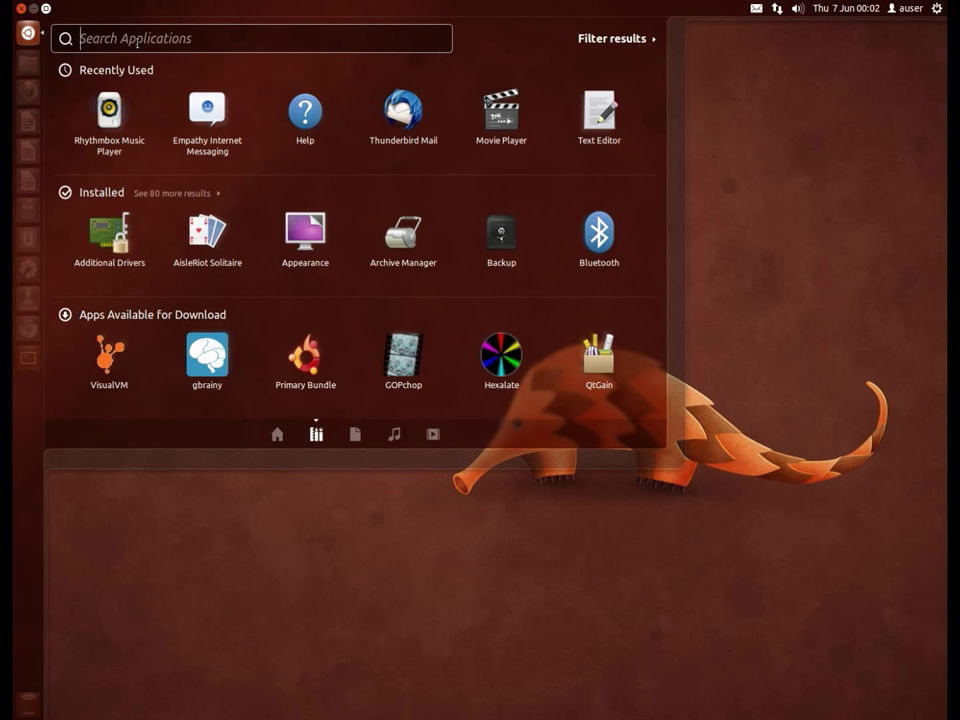
Filter the Dash applications by the Games type and by the Education type, and clear the type filter again.
click(595, 38)
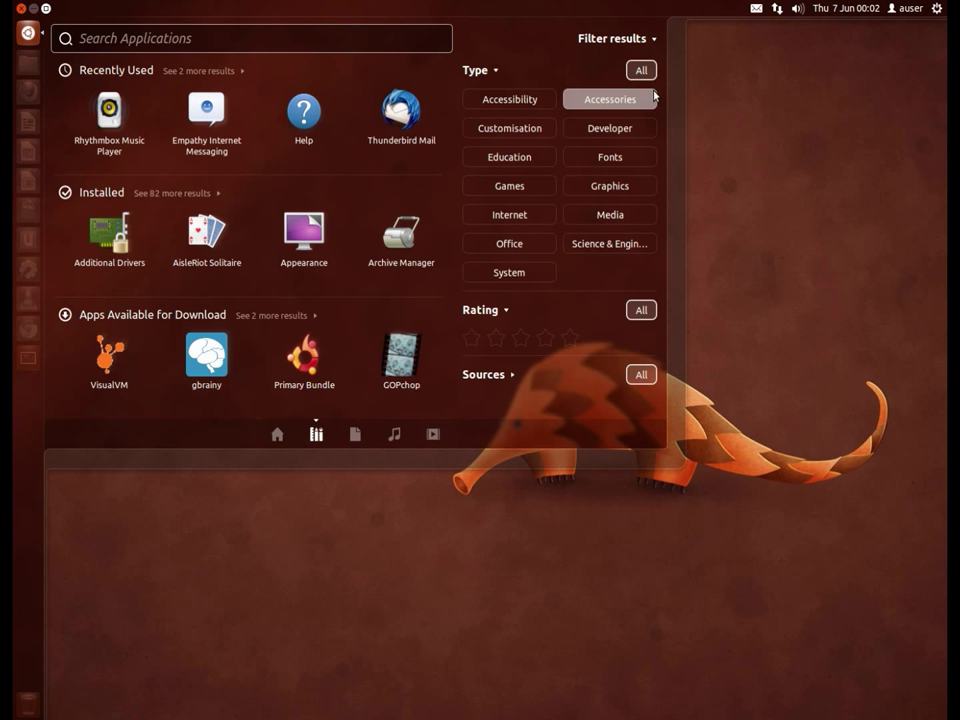
click(518, 184)
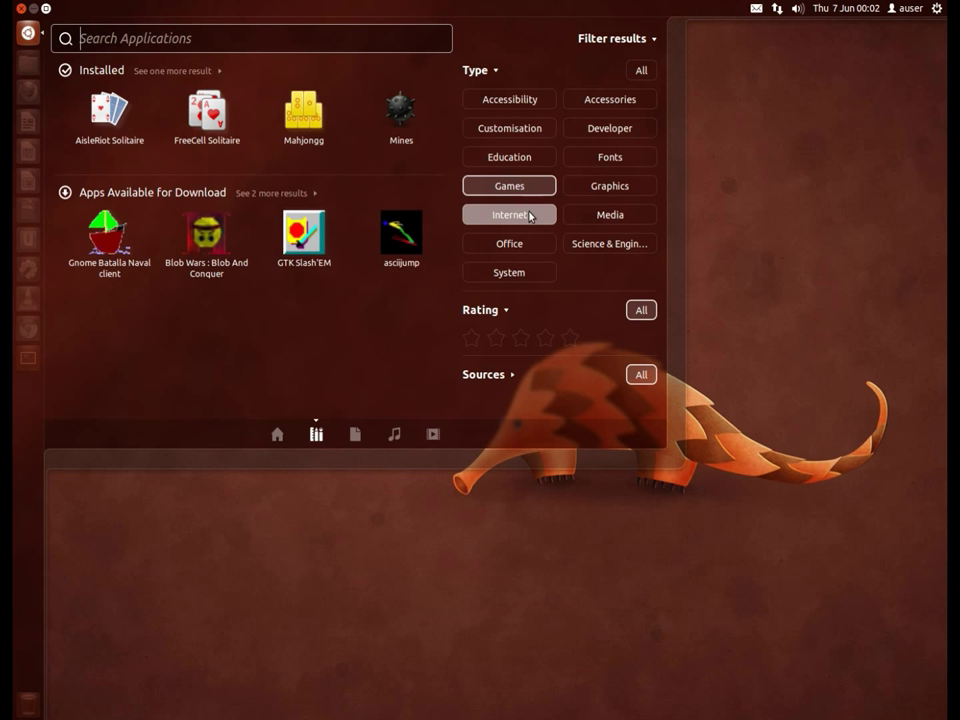
click(523, 158)
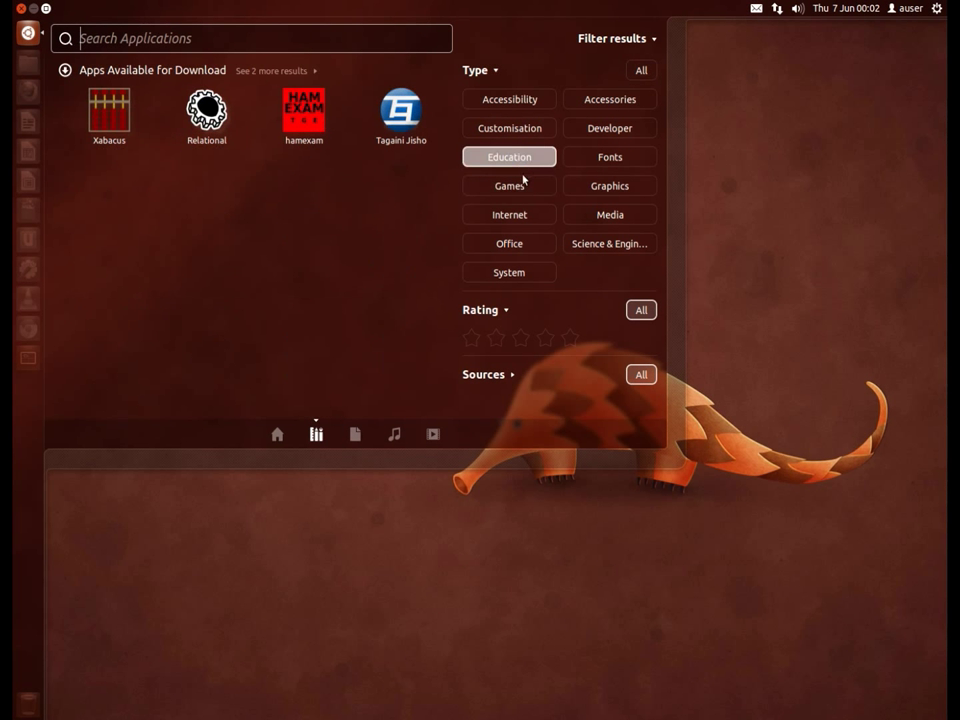
click(522, 160)
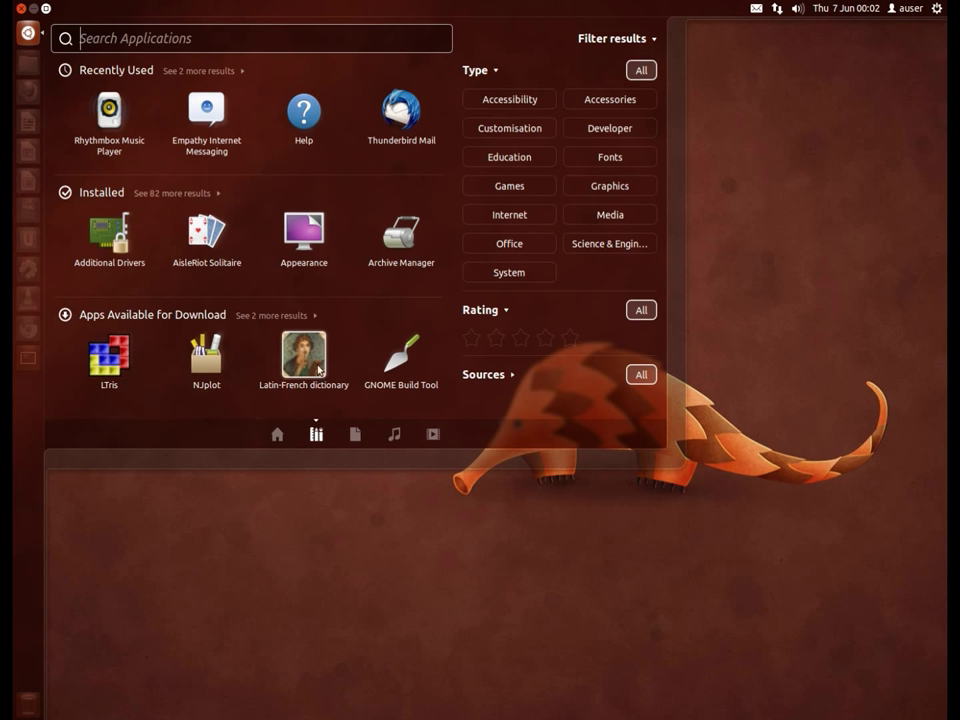
Browse the Dash lenses for files and folders, music, and videos.
click(356, 436)
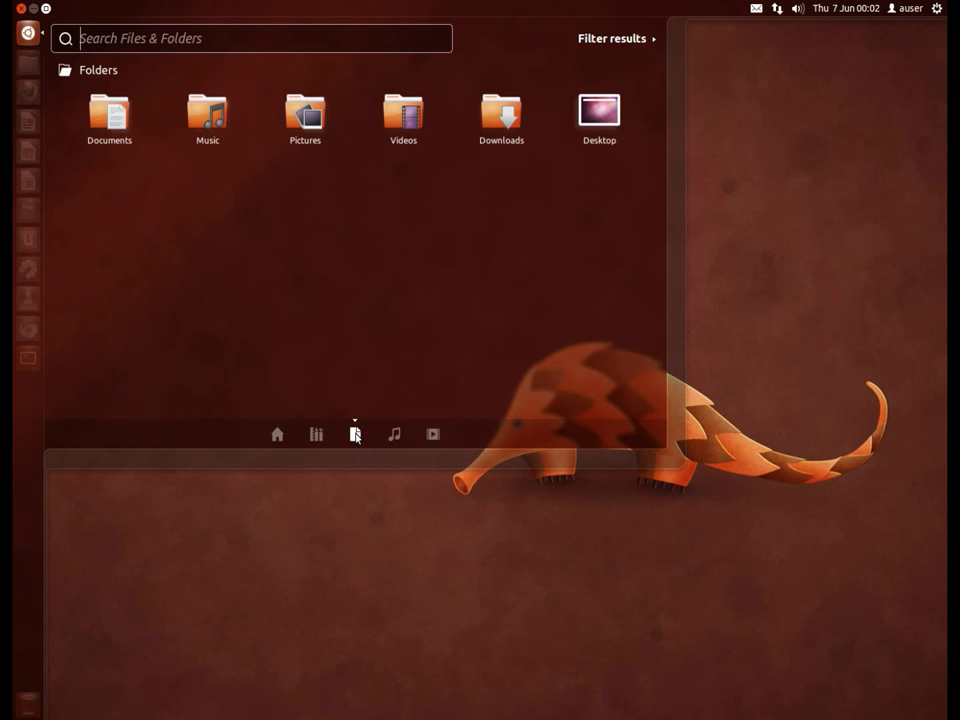
click(394, 434)
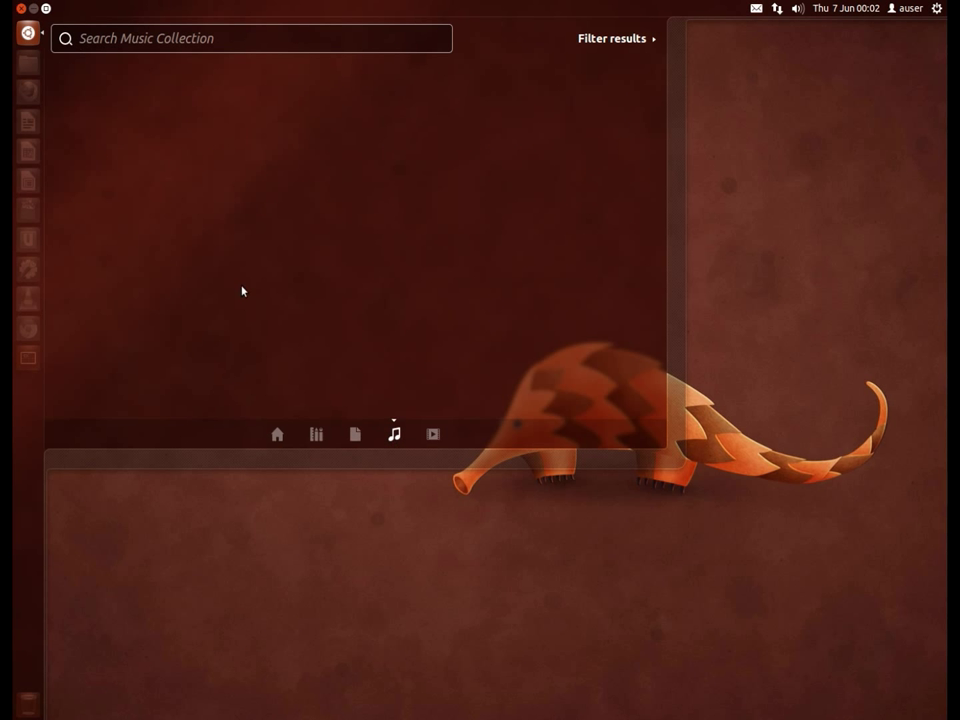
click(434, 435)
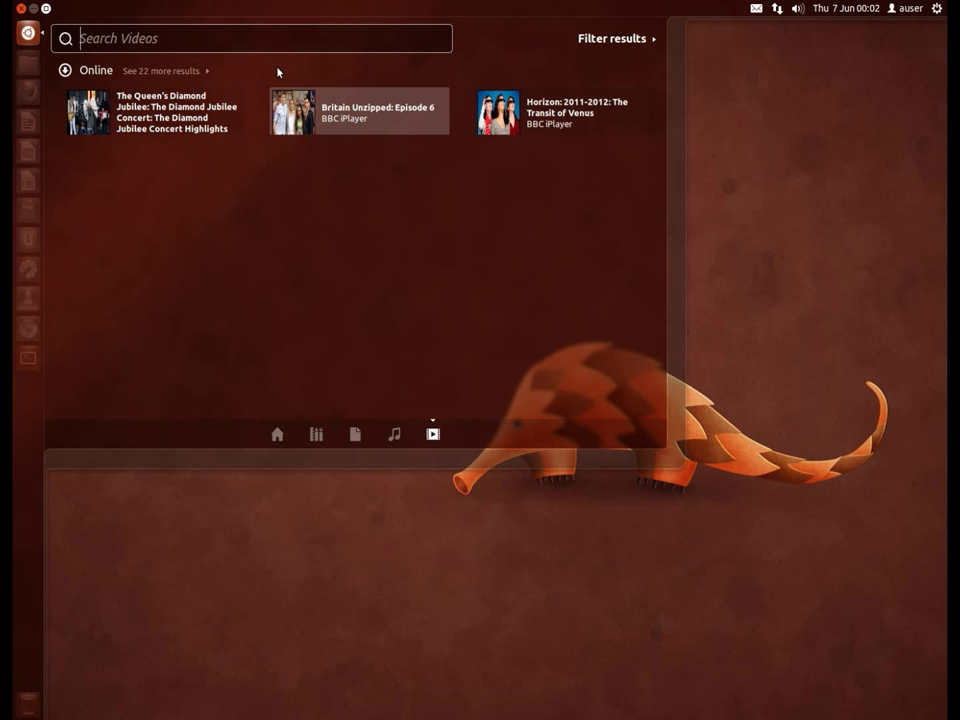
Open the online video Horizon: 2011-2012: The Transit of Venus from the Dash, view its iPlayer page, and close Firefox and the Dash.
click(239, 44)
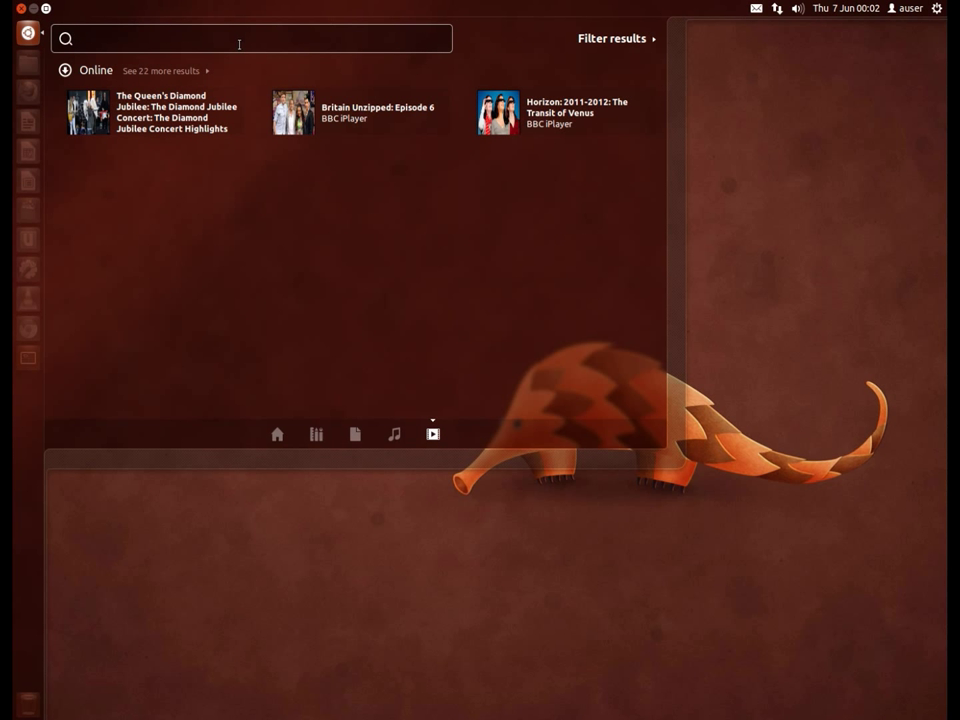
click(497, 118)
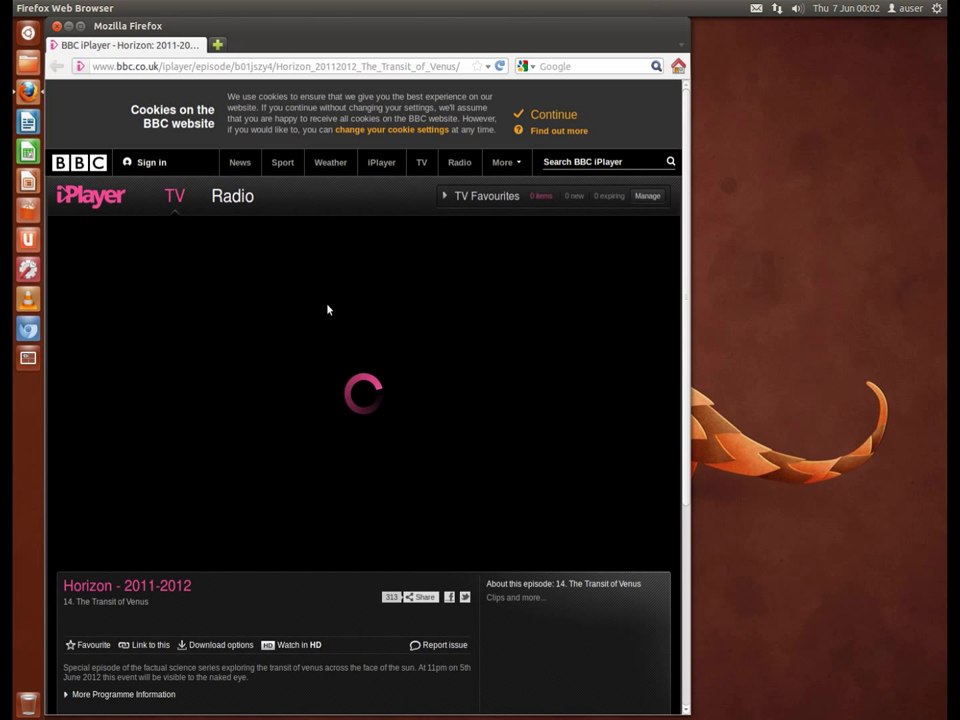
click(58, 27)
click(38, 32)
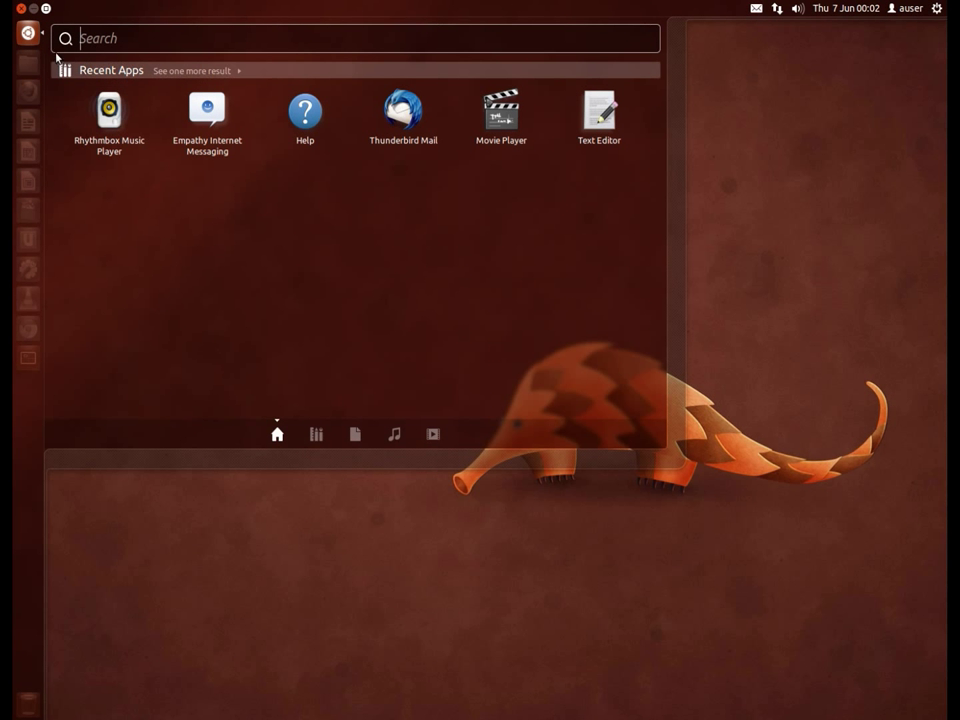
click(28, 32)
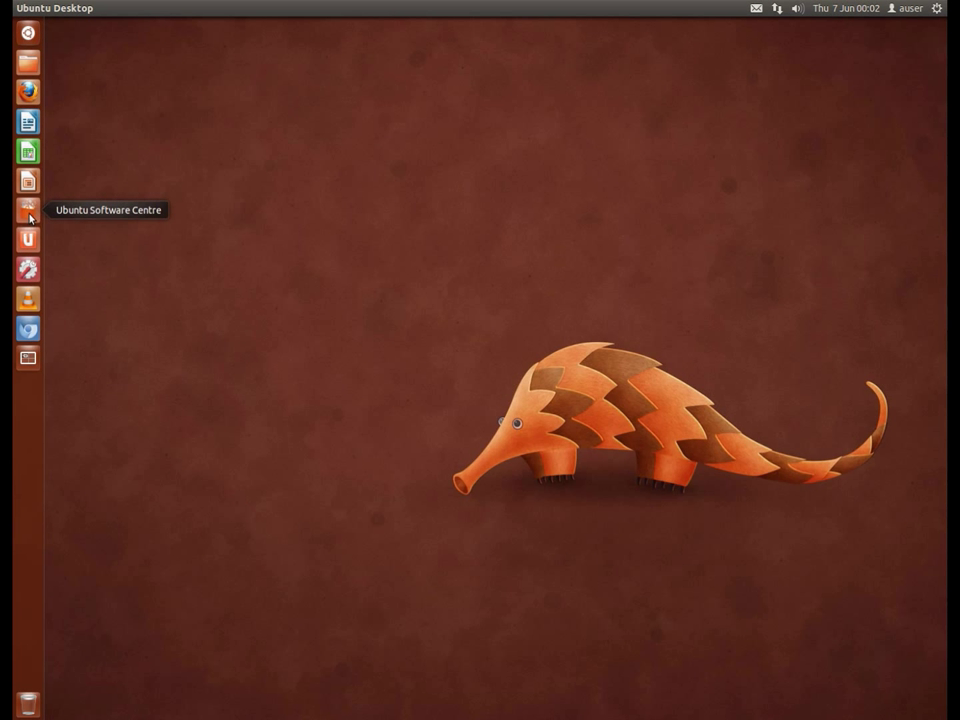
Find Skype in Ubuntu Software Centre by searching for sky, install it by authenticating with the account password, and close the Software Centre.
click(40, 220)
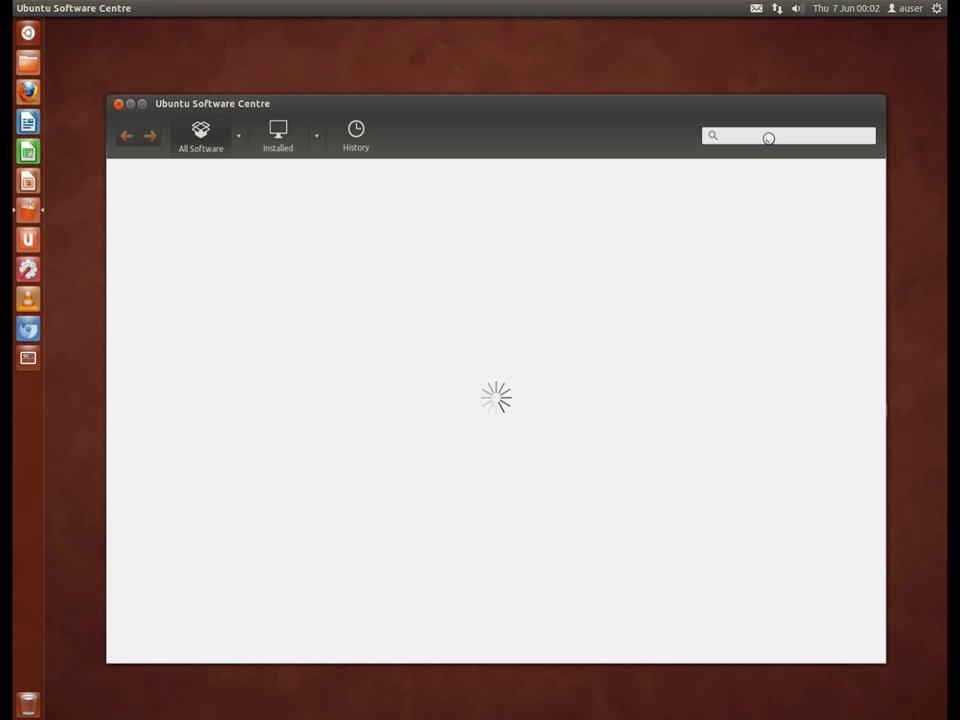
text(sky)
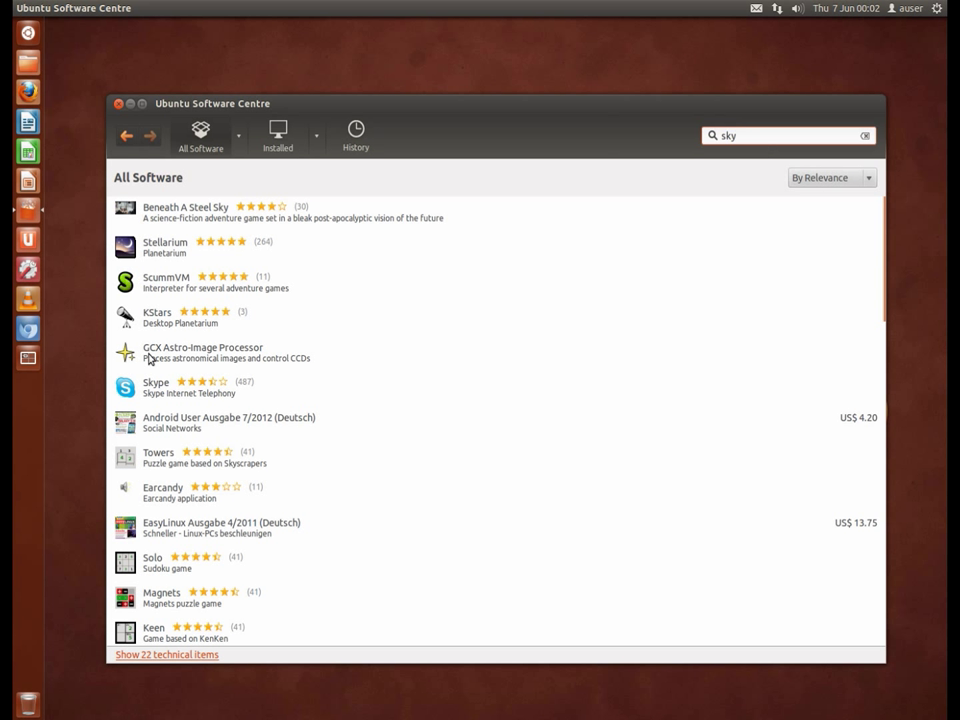
click(152, 386)
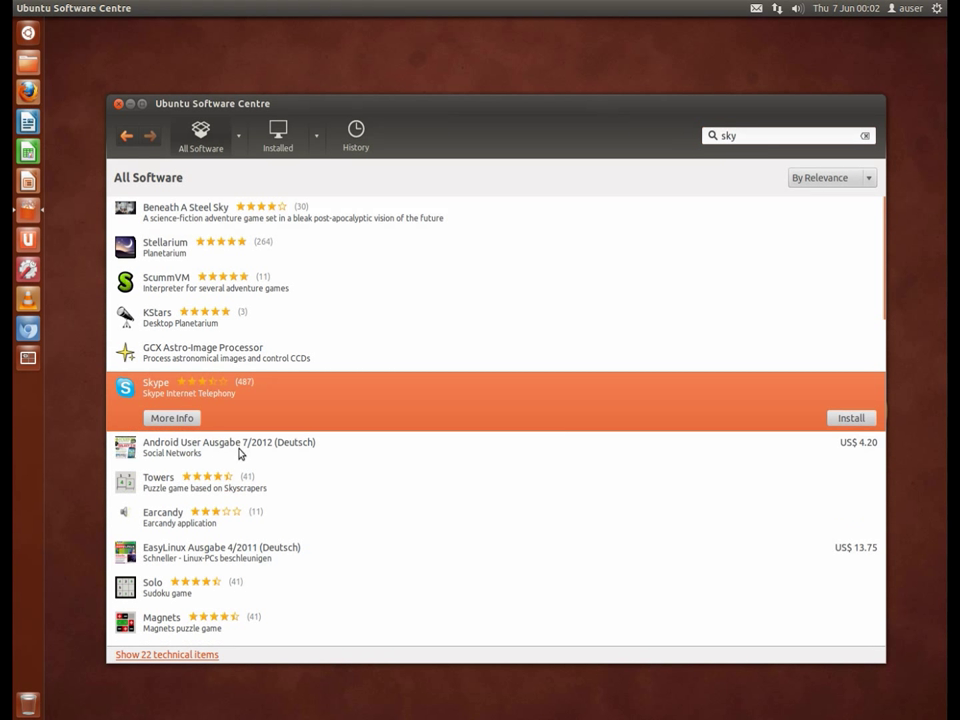
click(862, 420)
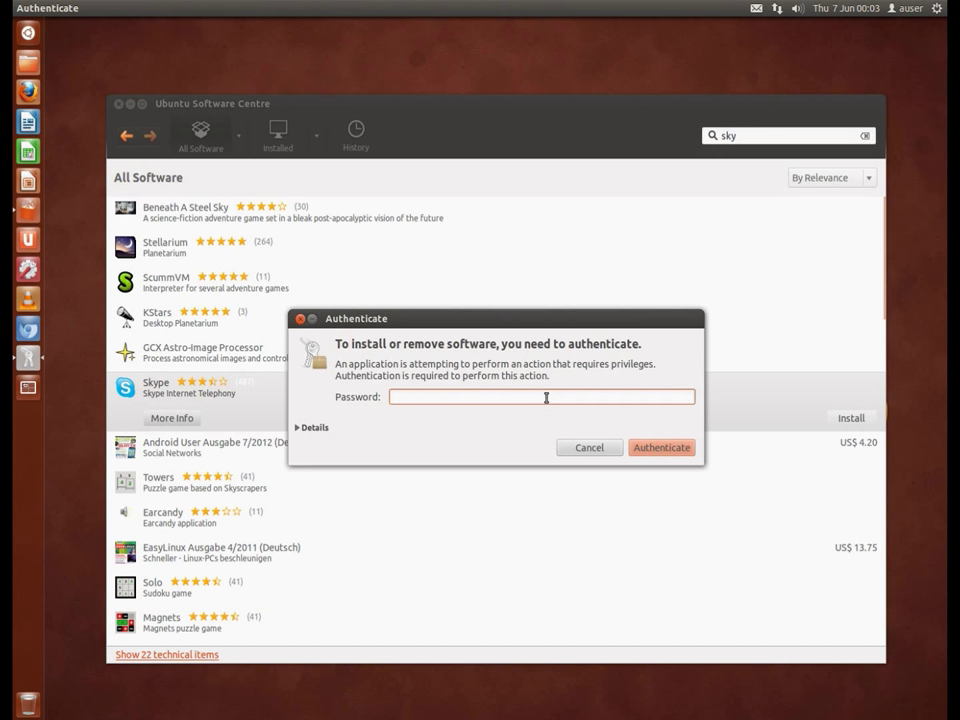
text(***)
click(667, 448)
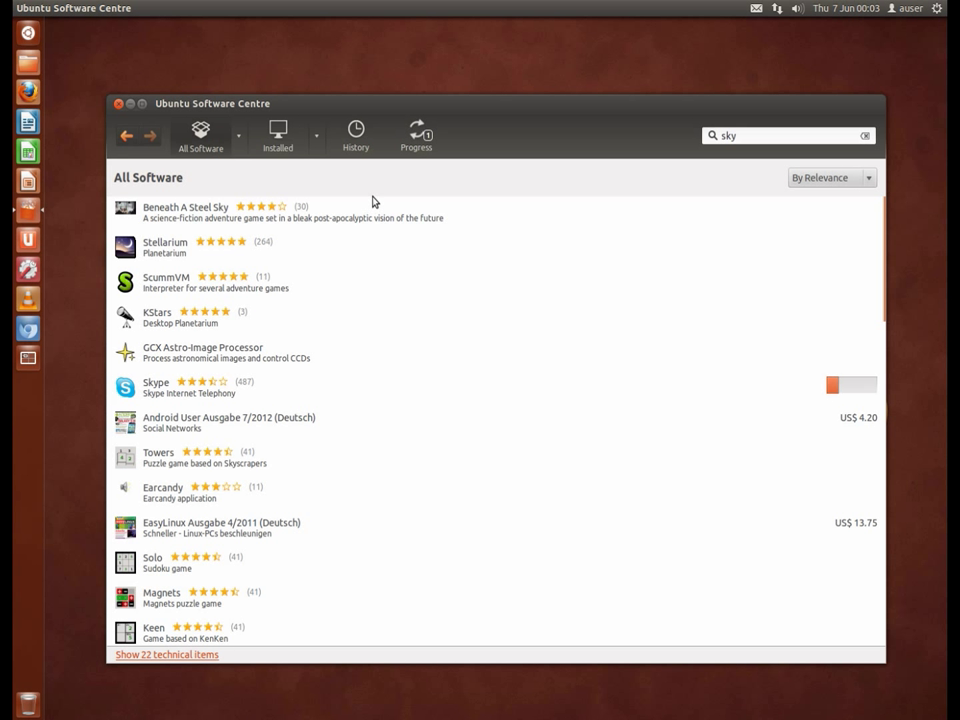
click(417, 136)
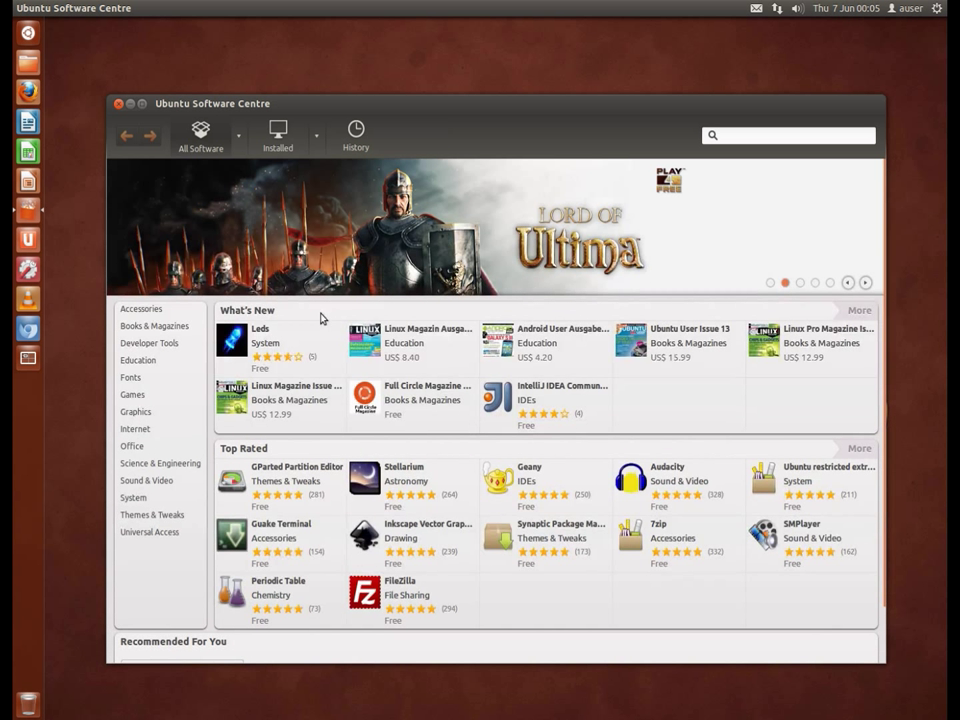
click(118, 103)
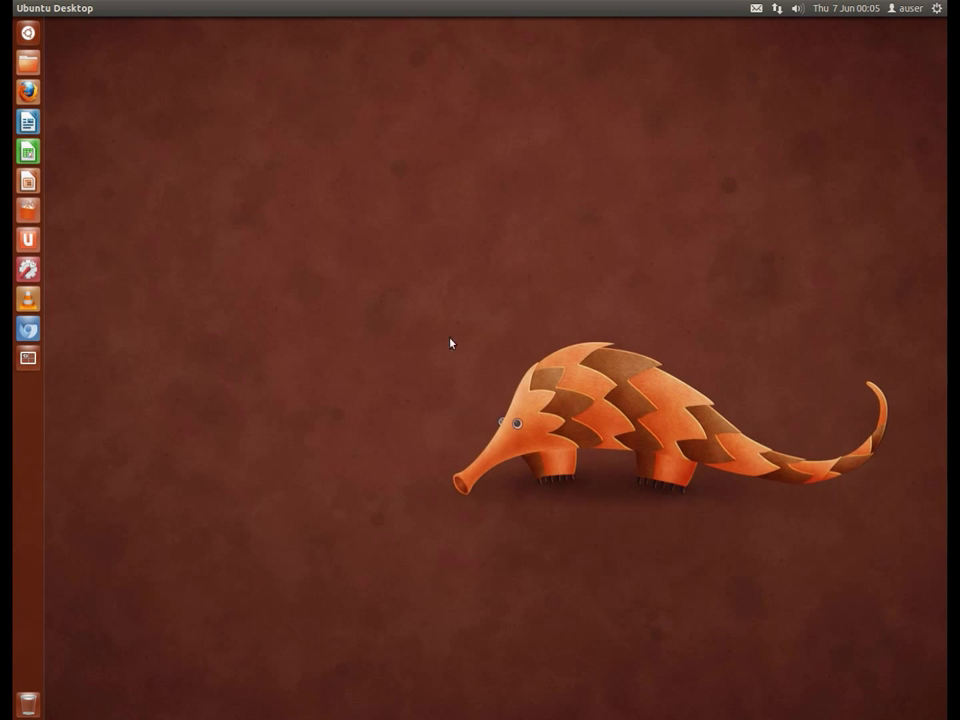
Add Skype from the Dash to the additional startup programs in Startup Applications Preferences, and close the preferences.
click(938, 9)
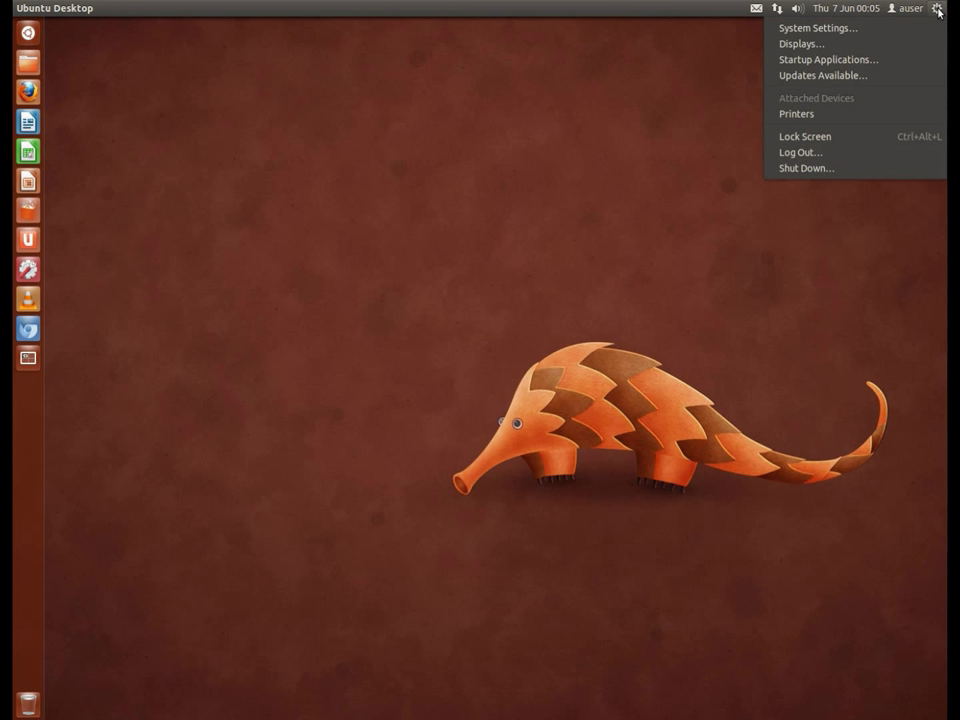
click(896, 60)
drag(486, 199, 733, 371)
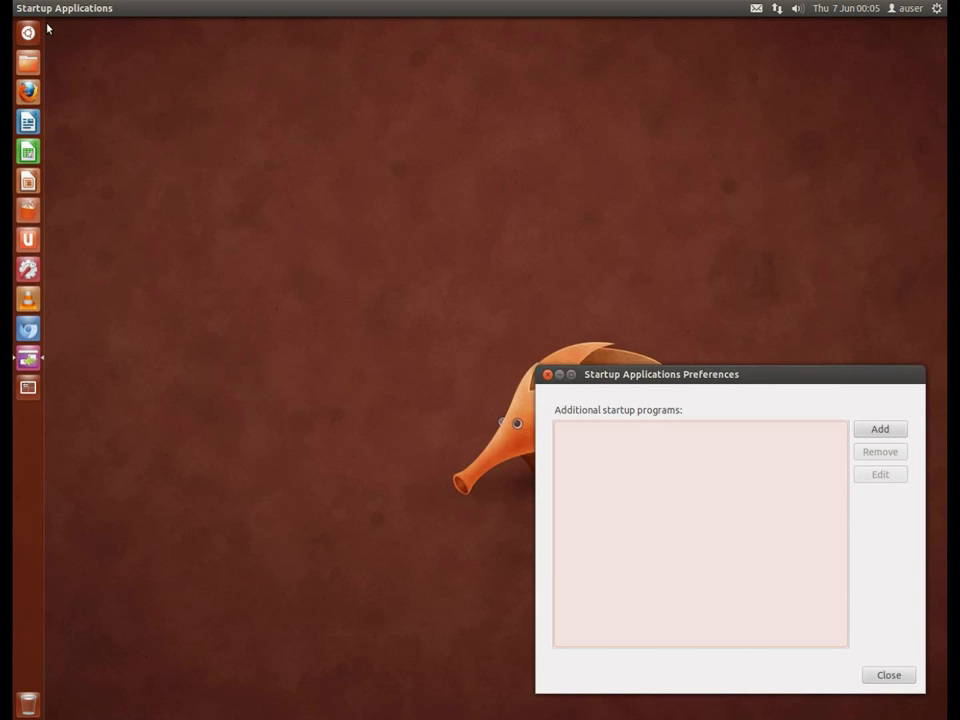
click(28, 32)
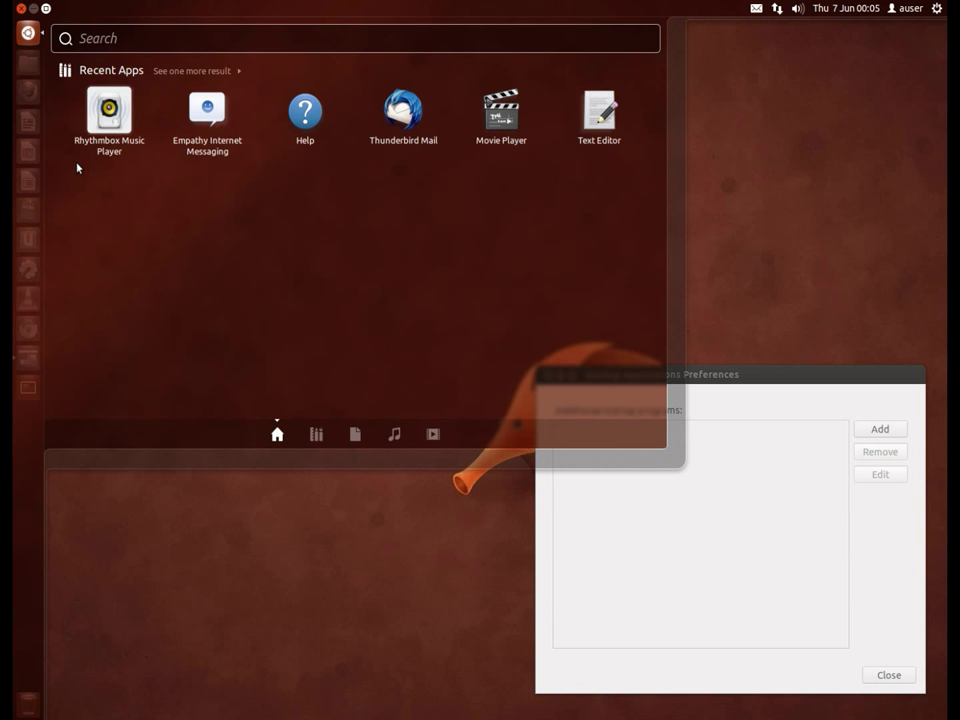
text(skype)
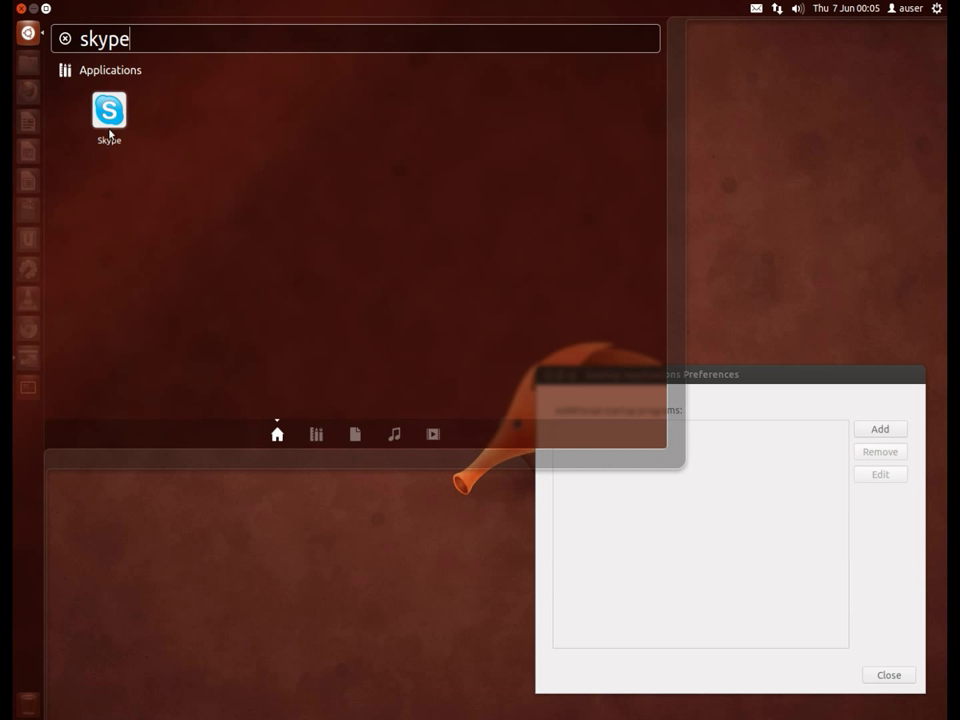
drag(110, 135, 712, 593)
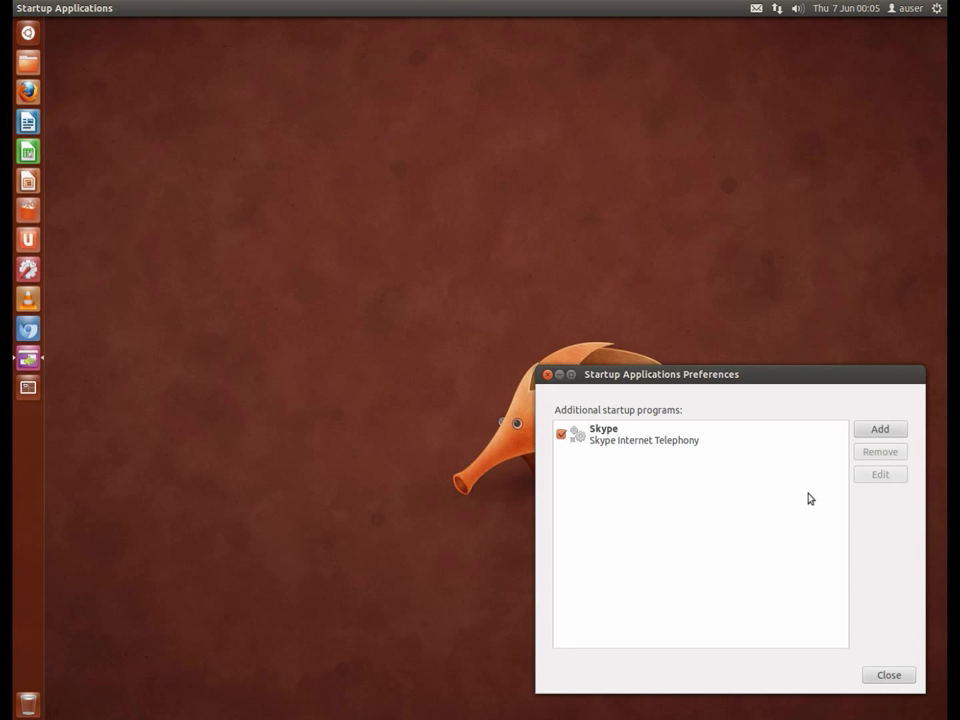
click(889, 676)
Launch Skype from the Dash and agree to its End User License Agreement.
key(super)
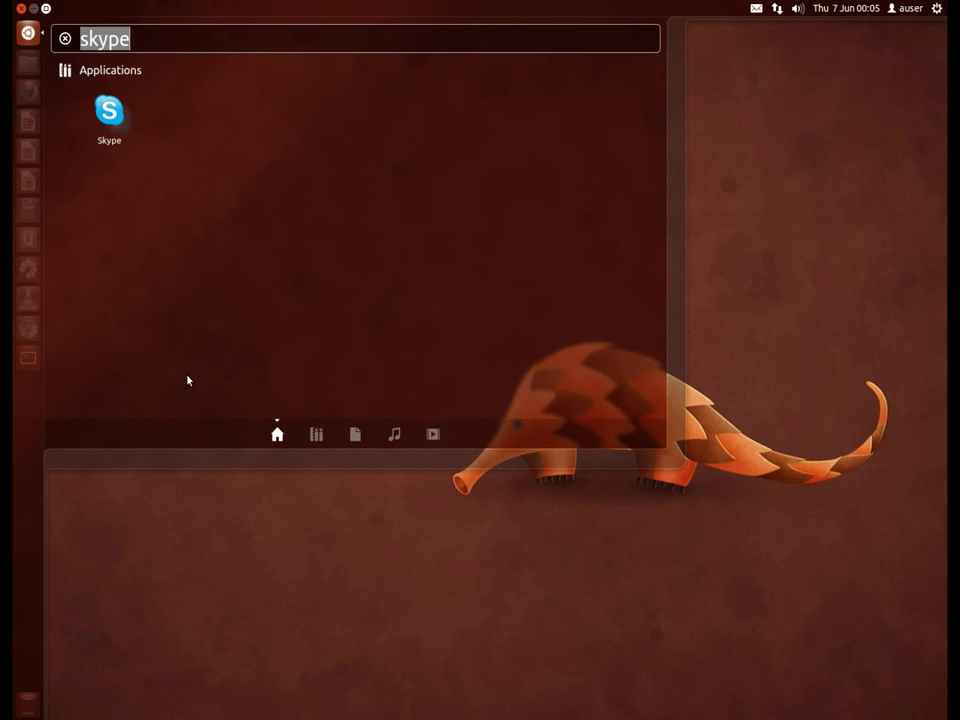
key(Escape)
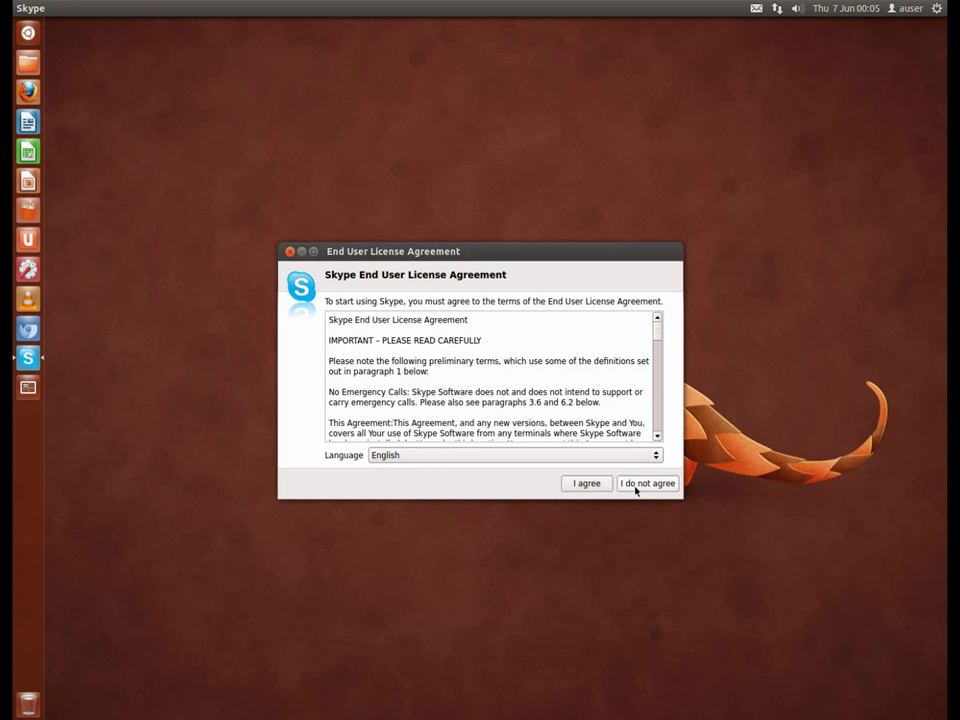
click(600, 484)
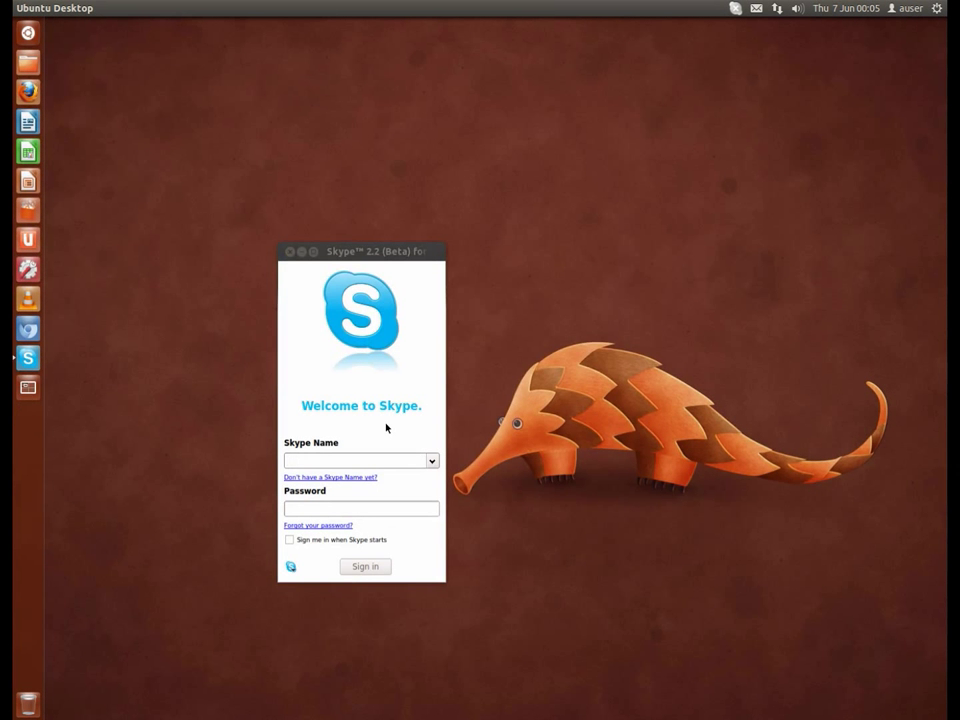
Look over Skype's indicator options, close its sign-in window, and quit Skype completely.
click(735, 8)
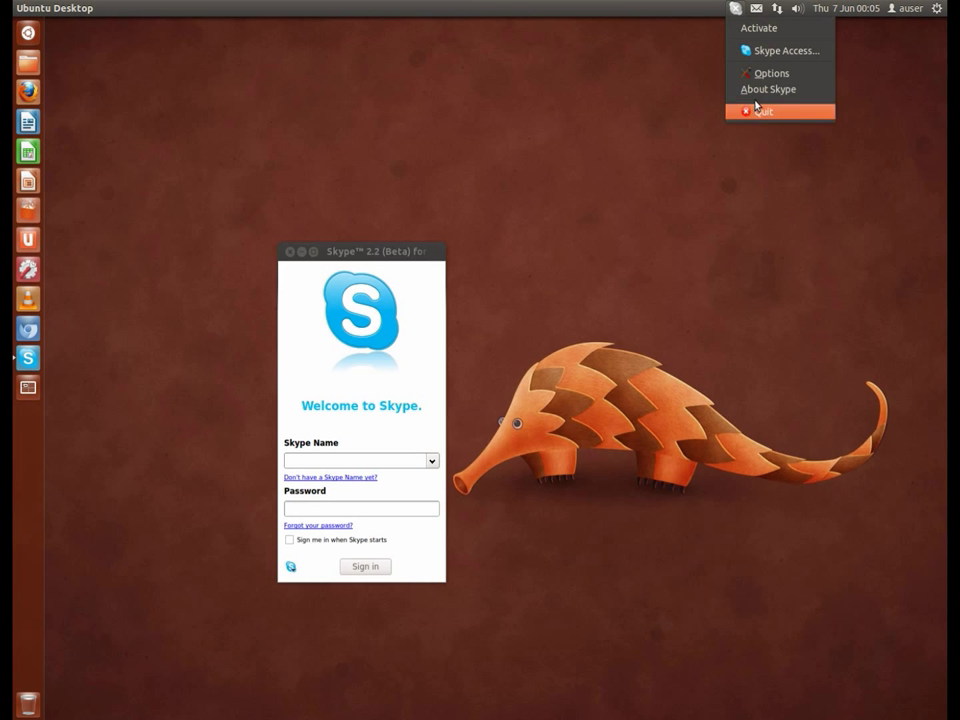
click(291, 253)
click(291, 253)
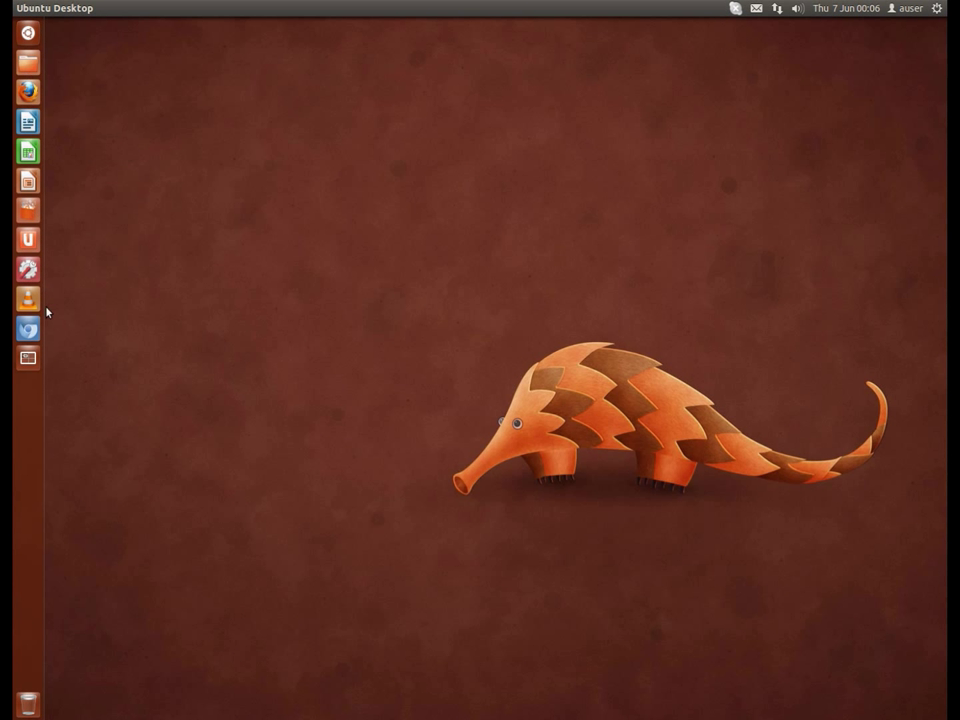
click(735, 13)
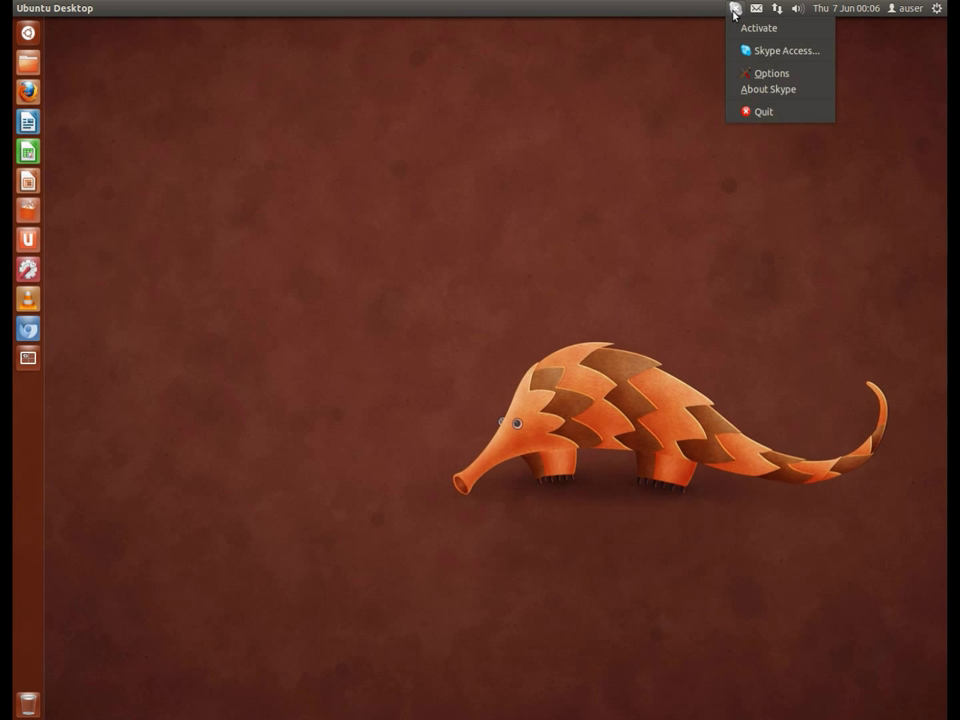
click(758, 113)
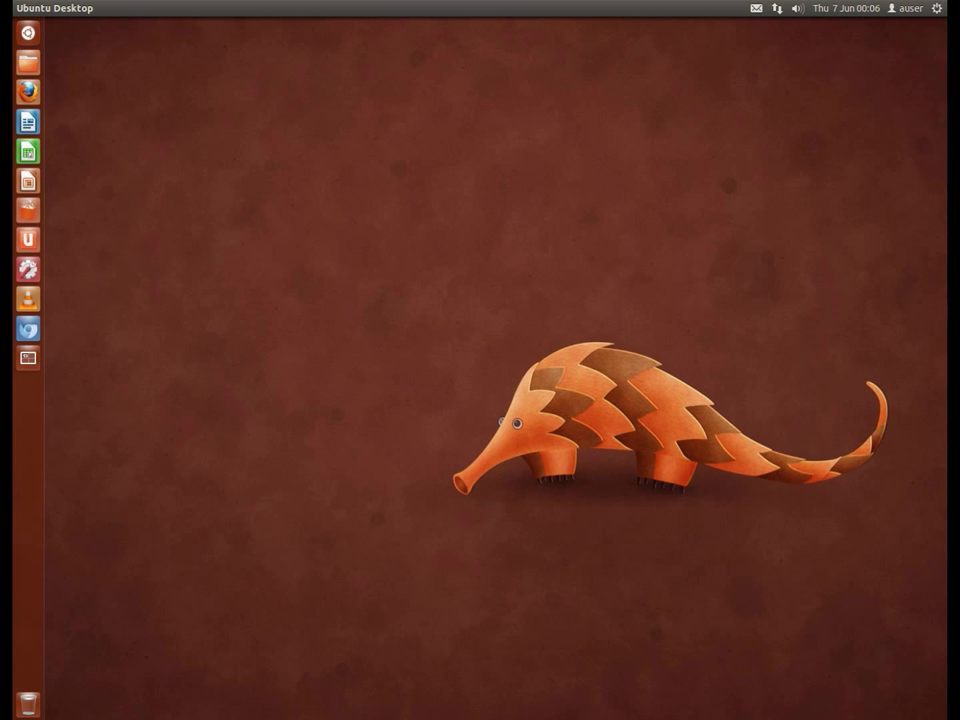
Shut down the Ubuntu system, confirming that all programs are to close.
click(936, 8)
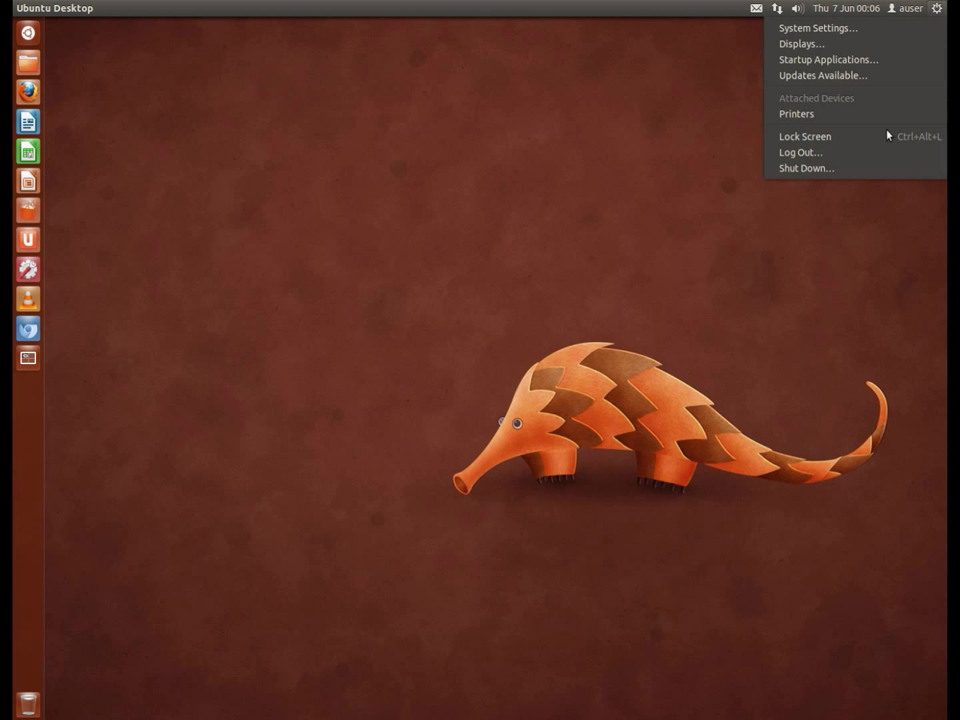
click(857, 172)
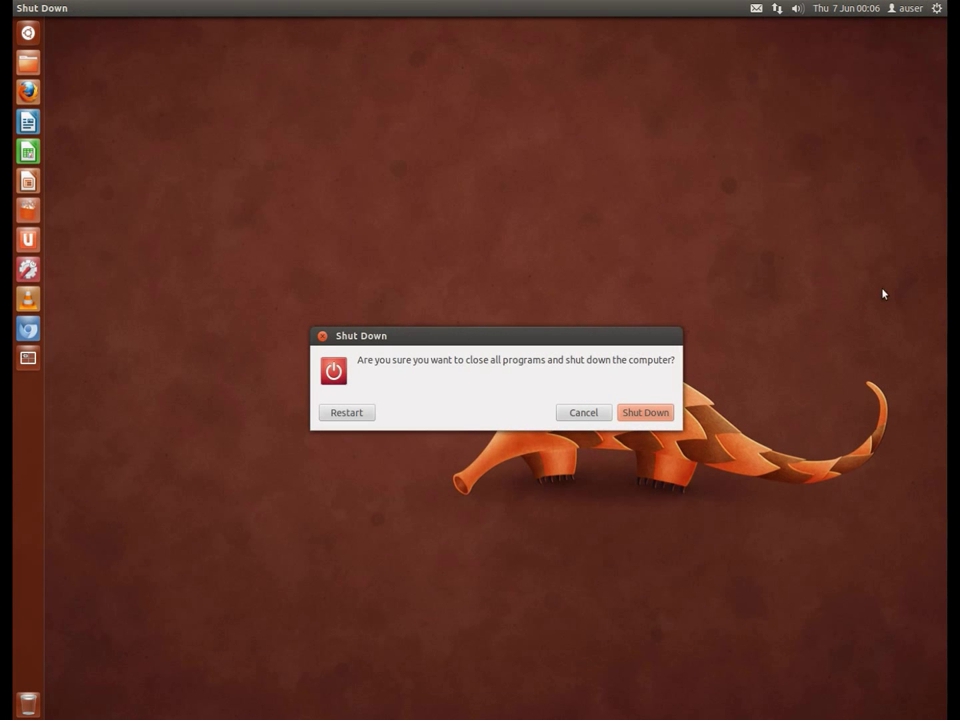
click(656, 418)
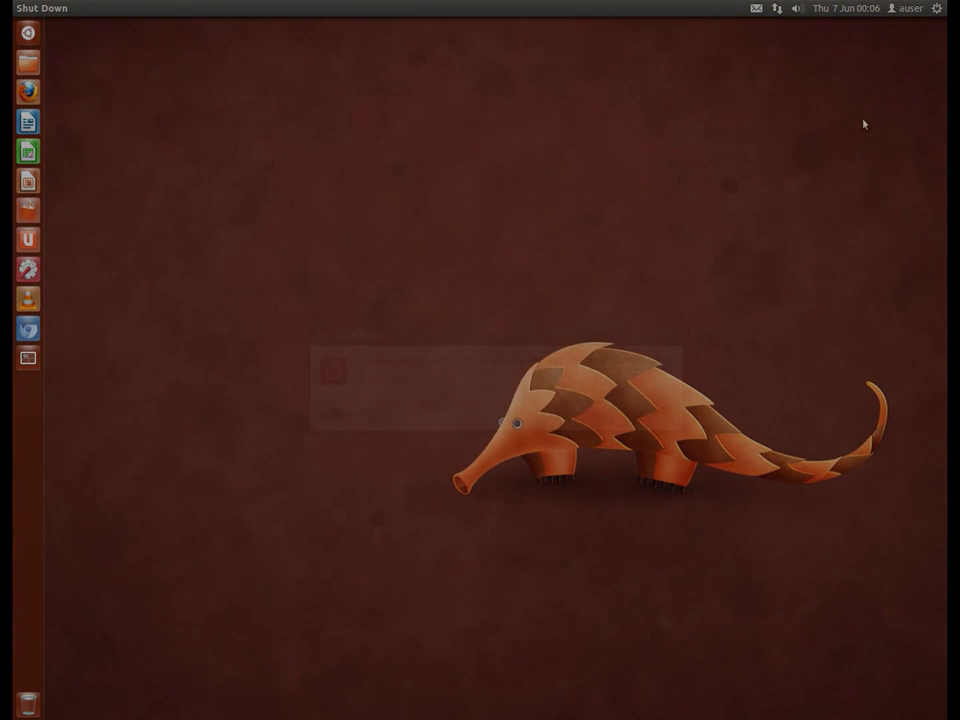